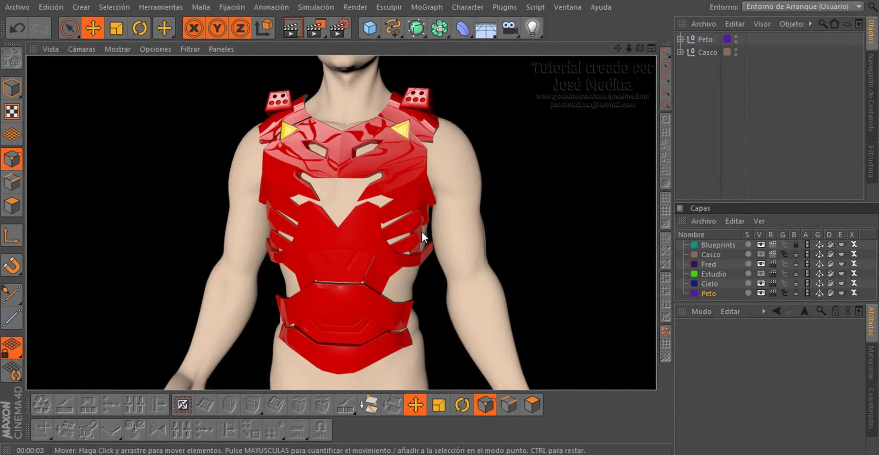
# Select the mirrored Costillas rib armor and zoom in close on the chest
pyautogui.click(403, 227)
pyautogui.scroll(5, 407, 231)
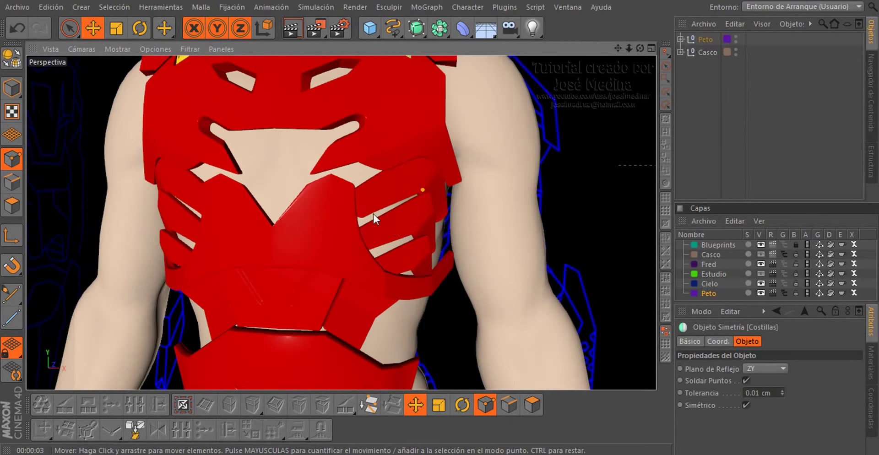
pyautogui.moveTo(409, 221)
pyautogui.keyDown('alt'); pyautogui.mouseDown()
pyautogui.moveTo(380, 188)
pyautogui.moveTo(277, 172)
pyautogui.moveTo(345, 172)
pyautogui.moveTo(389, 185)
pyautogui.moveTo(394, 178)
pyautogui.moveTo(392, 221)
pyautogui.mouseUp(); pyautogui.keyUp('alt')
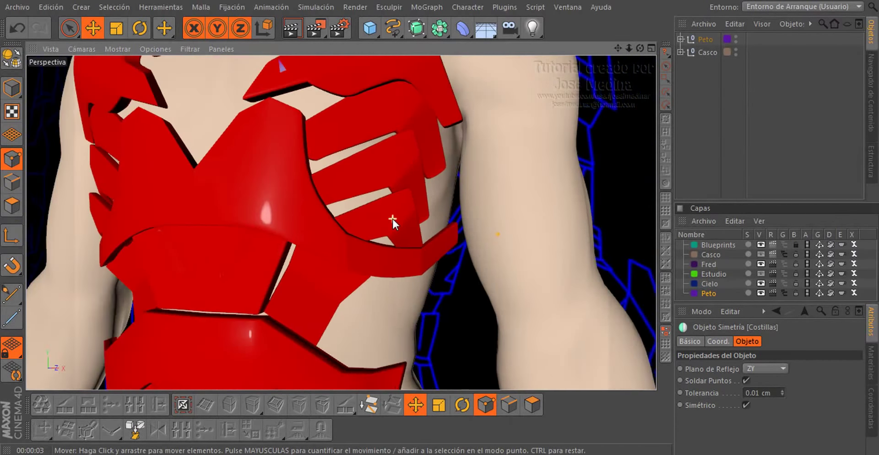
# Expand Peto and Costillas in the Object Manager to inspect their parts, then collapse Costillas
pyautogui.click(680, 39)
pyautogui.click(687, 51)
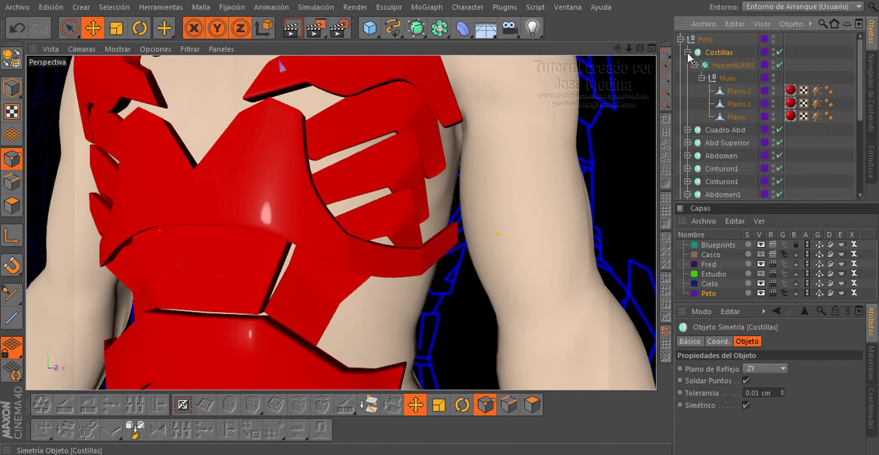
pyautogui.scroll(-5, 708, 103)
pyautogui.scroll(5, 707, 117)
pyautogui.click(687, 52)
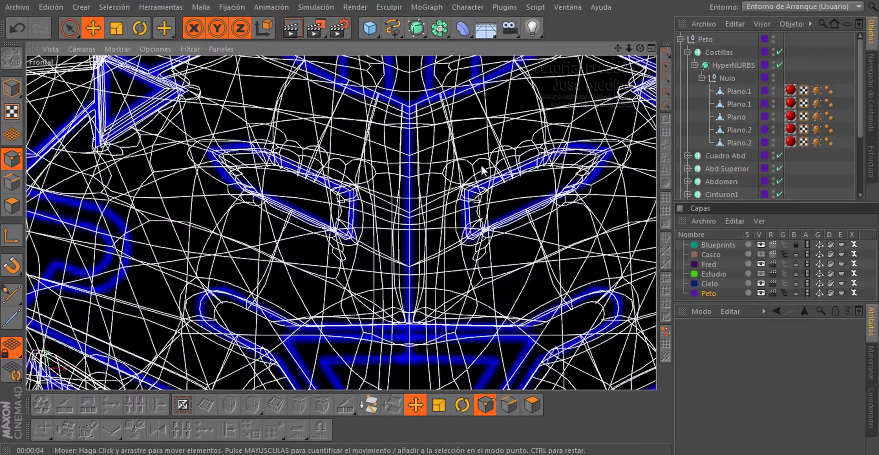
# Hide the Peto layer and add a 400 × 400 cm plane with 20 × 20 segments facing -Z
pyautogui.scroll(-3, 333, 163)
pyautogui.scroll(-3, 333, 164)
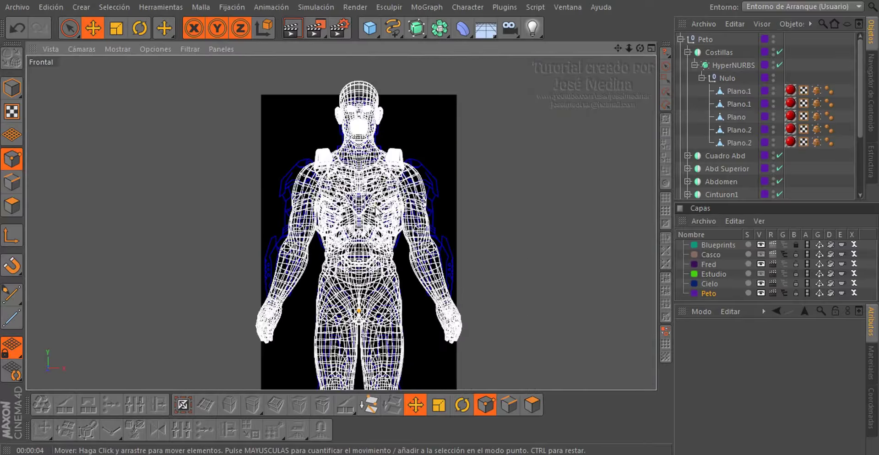
pyautogui.scroll(3, 426, 128)
pyautogui.scroll(3, 415, 262)
pyautogui.scroll(2, 416, 262)
pyautogui.scroll(3, 373, 128)
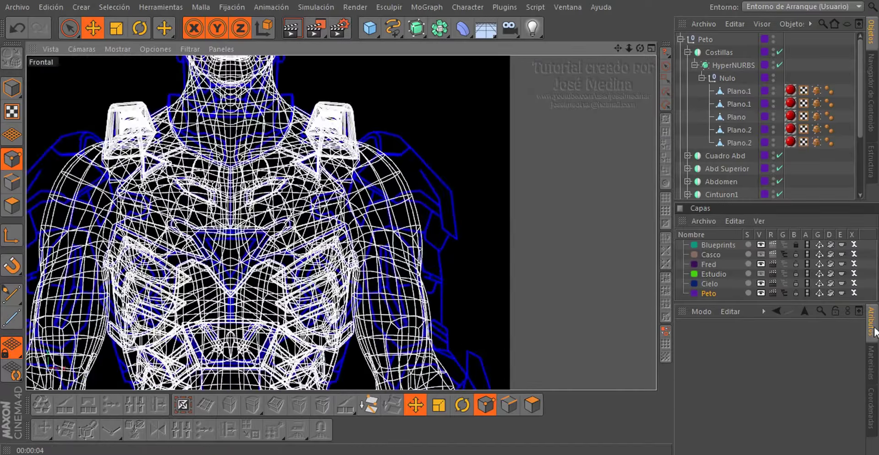
pyautogui.click(760, 293)
pyautogui.moveTo(369, 29); pyautogui.dragTo(387, 215)
# Move the plane over the shoulder plate drawing and scale it down to about 47.7 cm
pyautogui.scroll(3, 387, 215)
pyautogui.scroll(3, 477, 174)
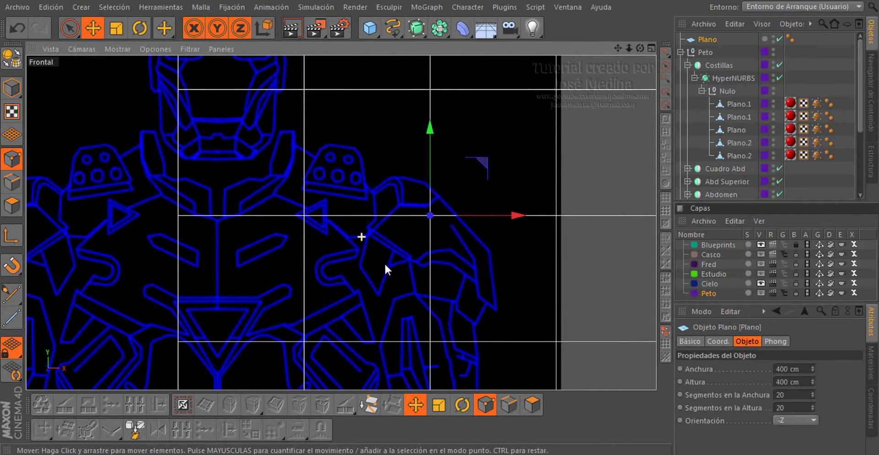
pyautogui.moveTo(383, 262)
pyautogui.mouseDown()
pyautogui.moveTo(439, 255)
pyautogui.moveTo(380, 265)
pyautogui.mouseUp()
pyautogui.press('t')
pyautogui.scroll(2, 430, 215)
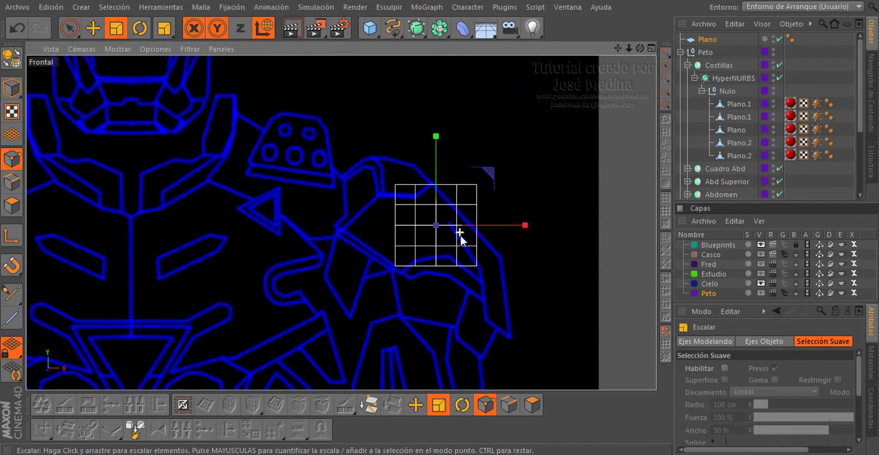
# Set the plane's width and height segments to 1
pyautogui.click(706, 40)
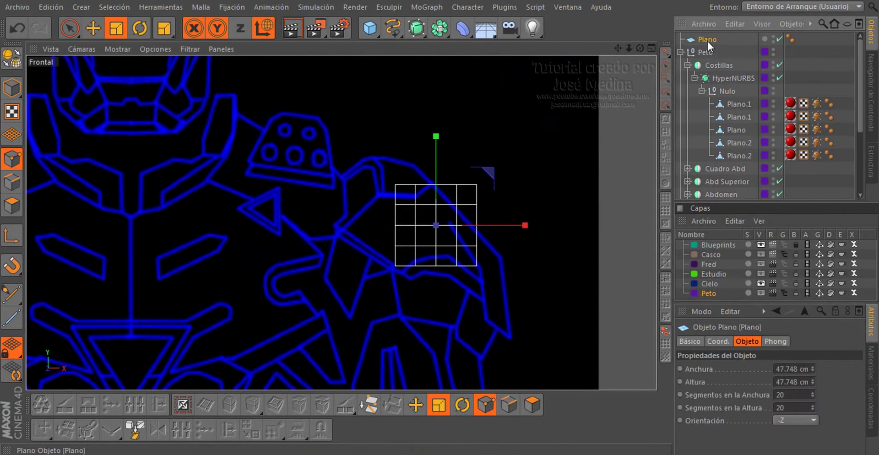
pyautogui.click(790, 395)
pyautogui.write('1')
pyautogui.press('Tab')
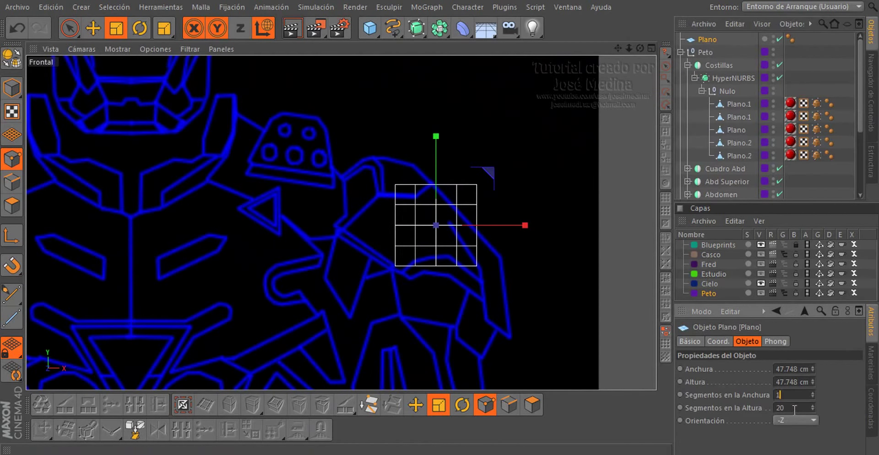
pyautogui.write('1')
# Convert the plane into an editable polygon
pyautogui.click(13, 57)
pyautogui.scroll(1, 494, 244)
pyautogui.scroll(2, 493, 243)
pyautogui.scroll(-1, 385, 238)
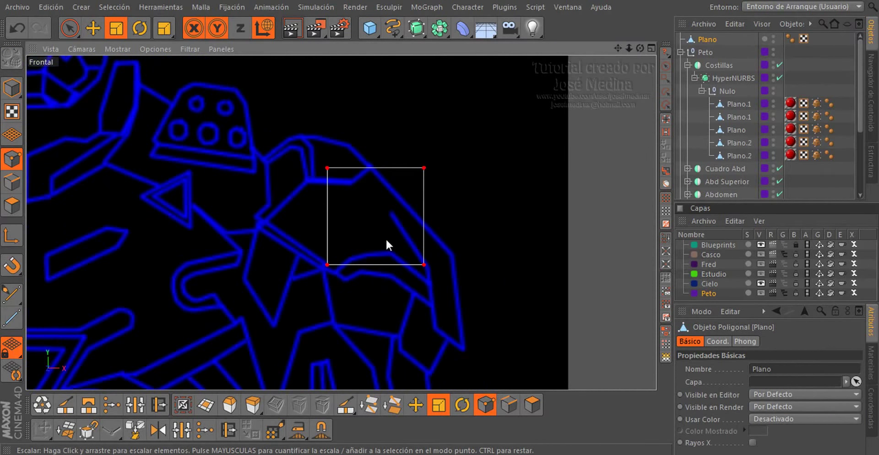
# Drag the top-left and top-right corner points onto the shoulder plate outline
pyautogui.press('e')
pyautogui.scroll(1, 357, 166)
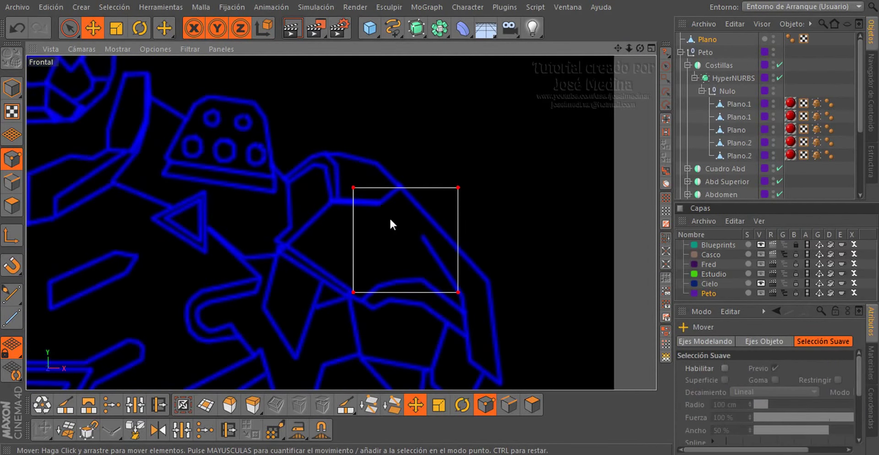
pyautogui.moveTo(353, 187); pyautogui.dragTo(400, 189)
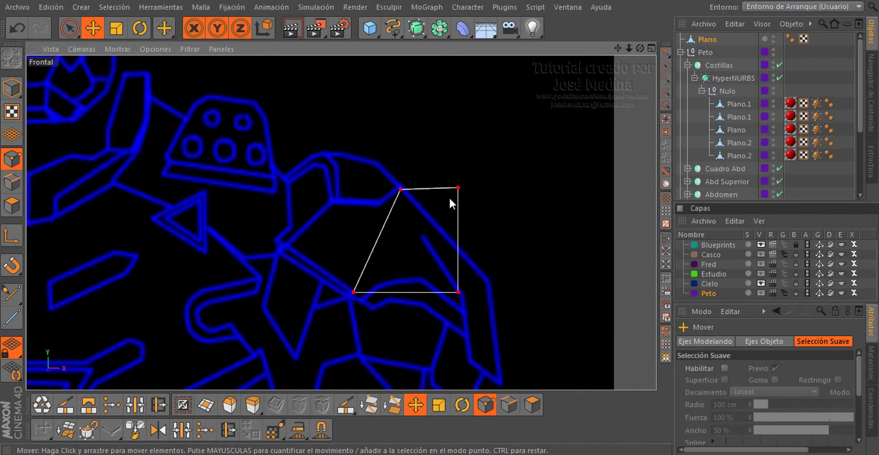
pyautogui.moveTo(458, 188); pyautogui.dragTo(490, 279)
pyautogui.moveTo(492, 282); pyautogui.dragTo(489, 281)
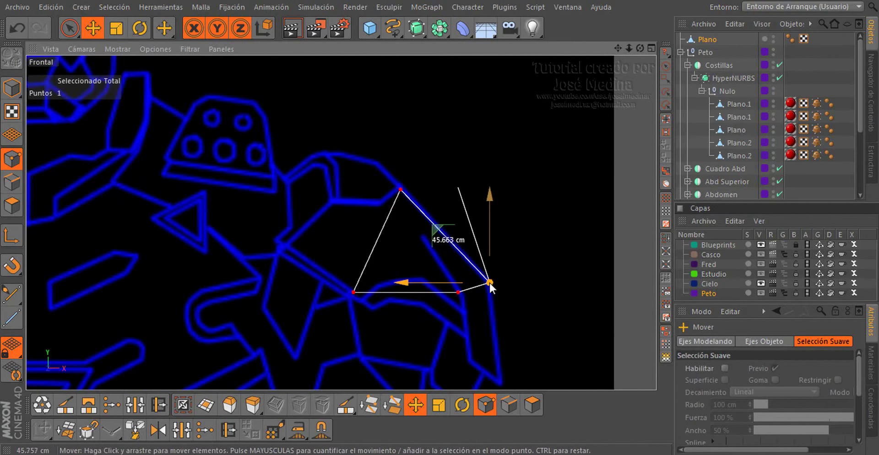
pyautogui.scroll(-4, 485, 220)
pyautogui.scroll(3, 481, 193)
# Pull the lower-right corner to the plate's tip and the lower-left corner to its inner edge
pyautogui.click(477, 208)
pyautogui.moveTo(477, 208); pyautogui.dragTo(513, 285)
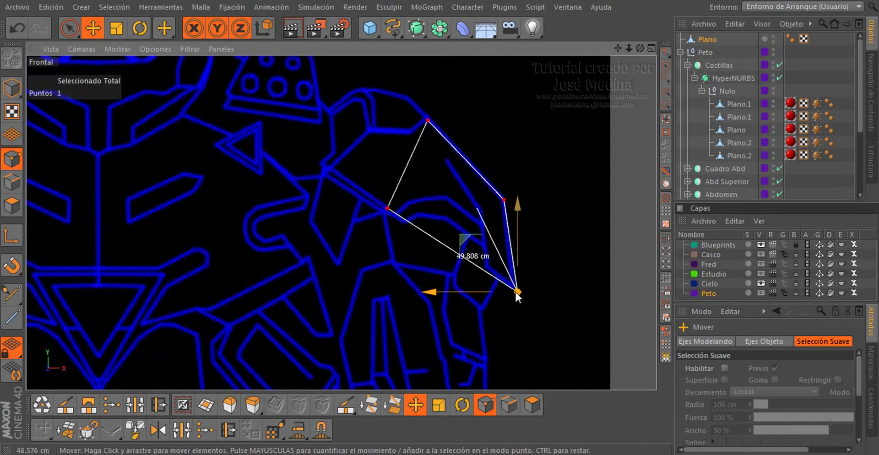
pyautogui.click(387, 208)
pyautogui.moveTo(387, 208); pyautogui.dragTo(330, 167)
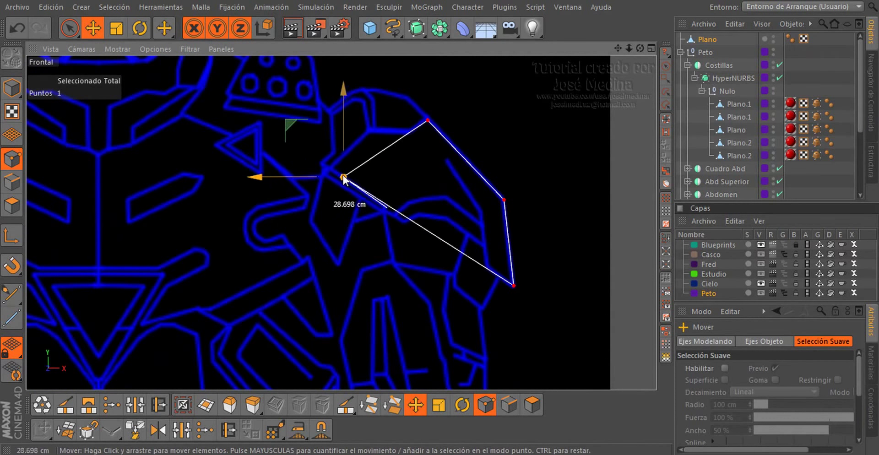
pyautogui.click(325, 200)
pyautogui.scroll(1, 366, 206)
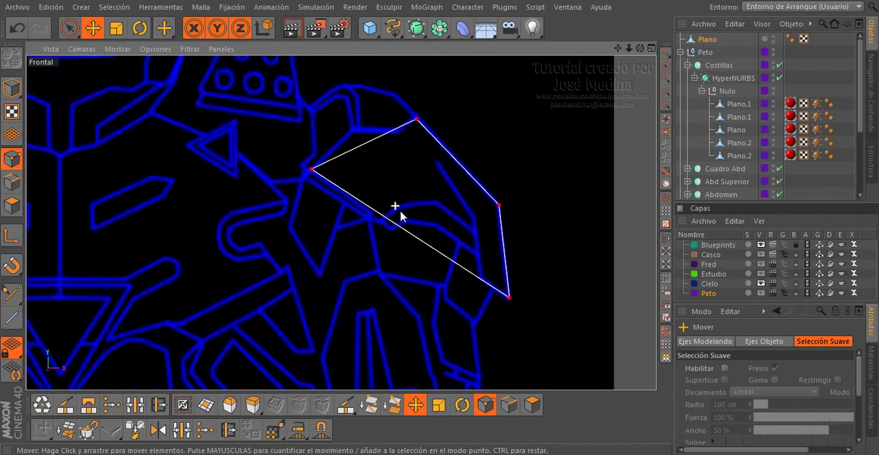
pyautogui.scroll(2, 399, 210)
# With the Knife and Only Visible off, cut parallel diagonal lines splitting the plate into bands
pyautogui.press('k')
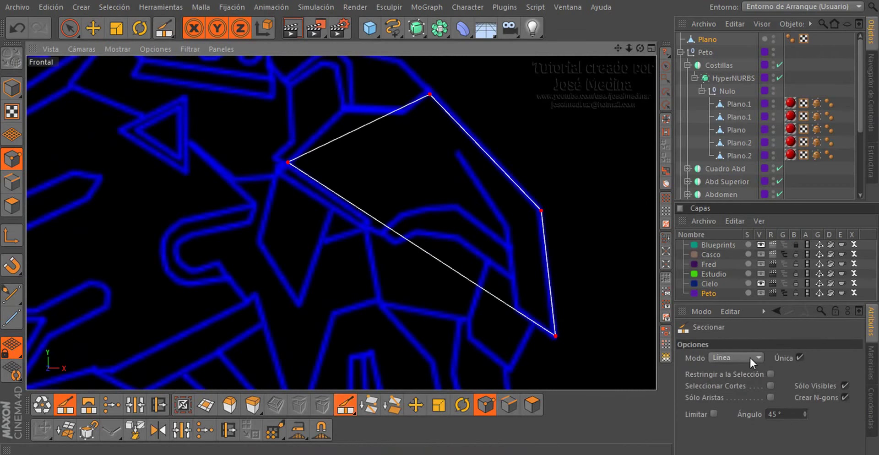
pyautogui.click(835, 384)
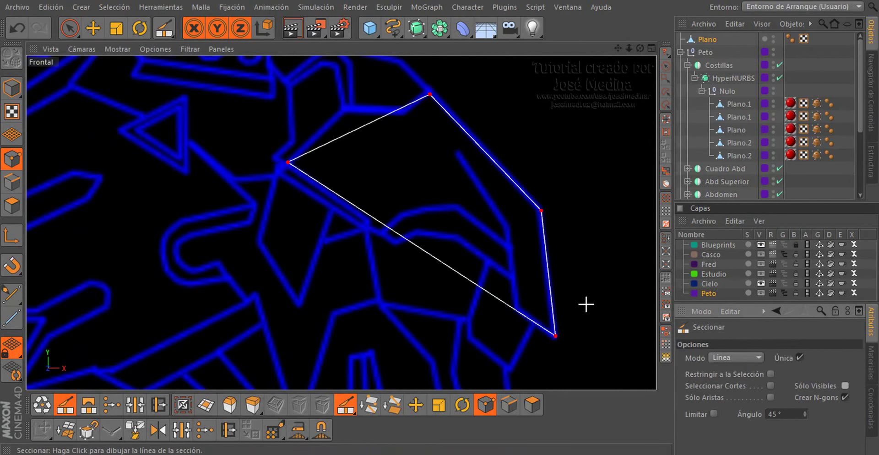
pyautogui.moveTo(575, 296); pyautogui.dragTo(325, 123)
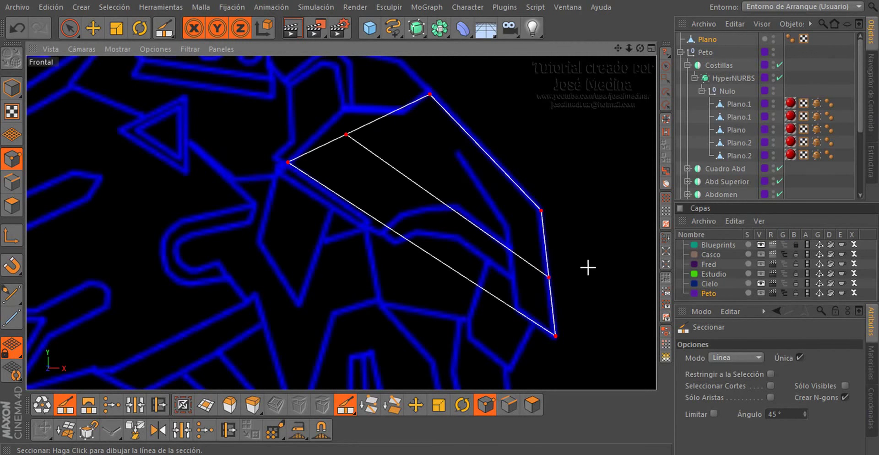
pyautogui.moveTo(495, 228); pyautogui.dragTo(351, 110)
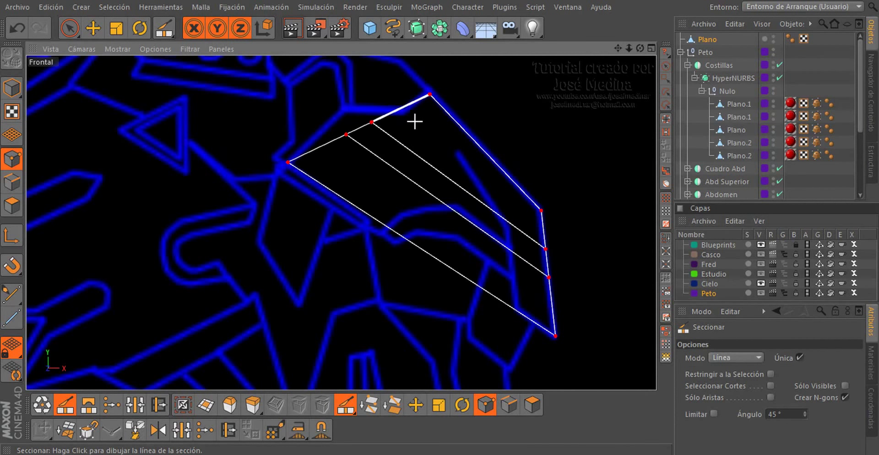
pyautogui.moveTo(584, 252); pyautogui.dragTo(394, 112)
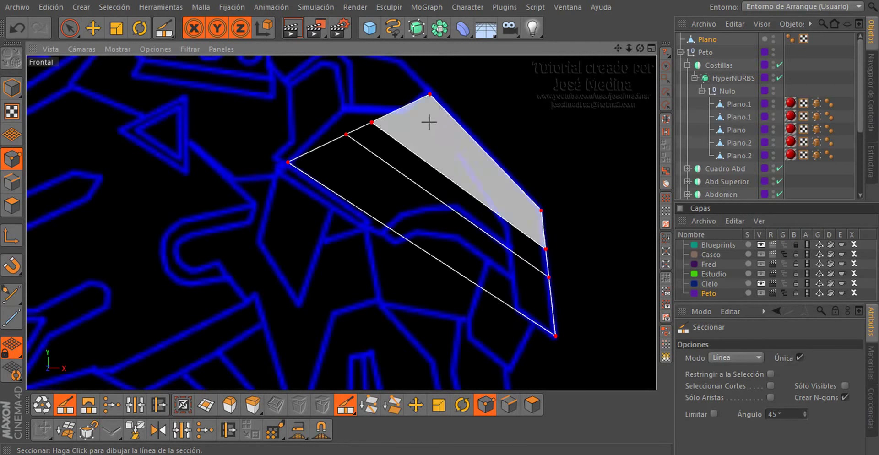
pyautogui.moveTo(402, 108); pyautogui.dragTo(653, 326)
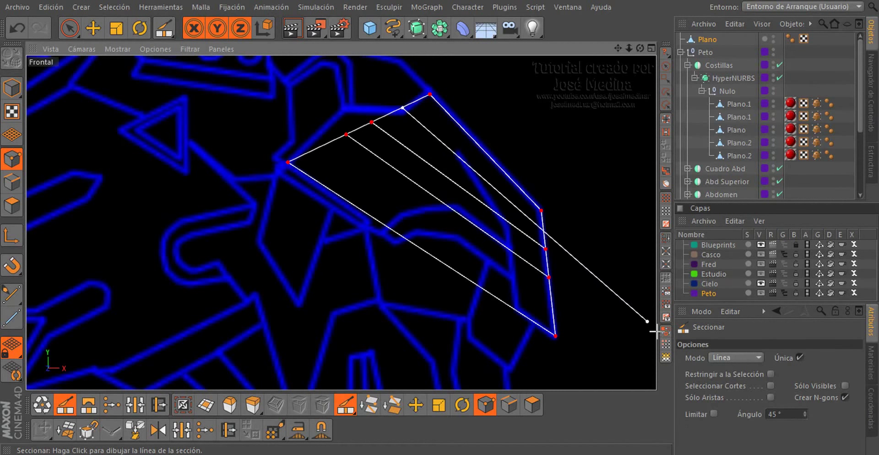
pyautogui.scroll(-3, 569, 269)
pyautogui.scroll(2, 455, 229)
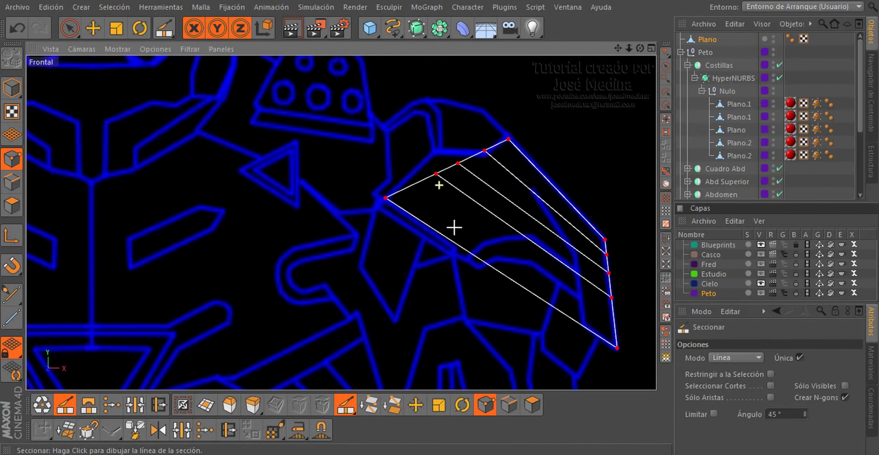
# Slide two top-edge points along the plate outline
pyautogui.press('e')
pyautogui.scroll(2, 491, 170)
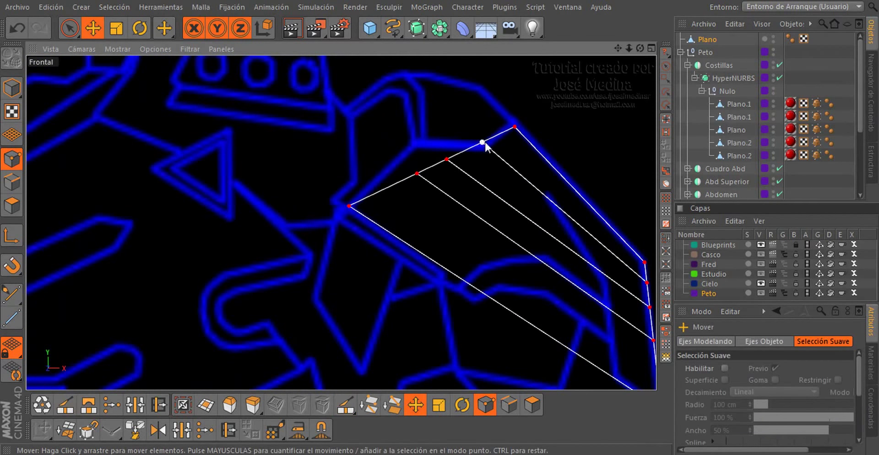
pyautogui.moveTo(484, 142); pyautogui.dragTo(414, 142)
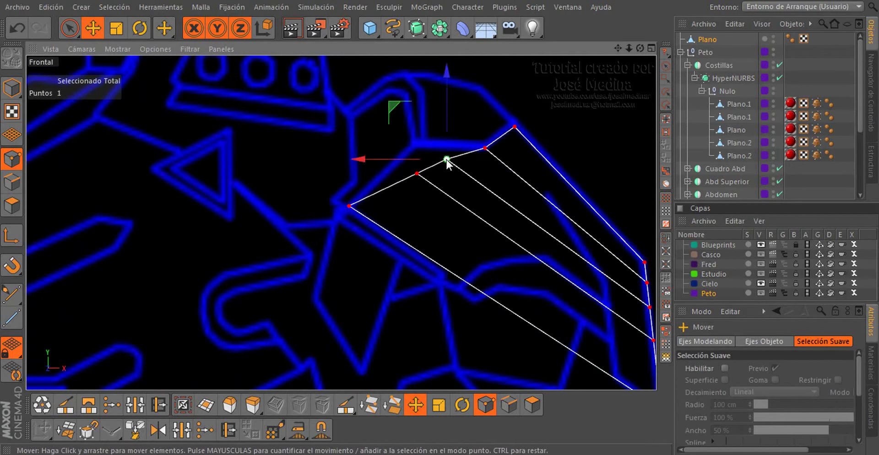
pyautogui.moveTo(418, 174); pyautogui.dragTo(392, 171)
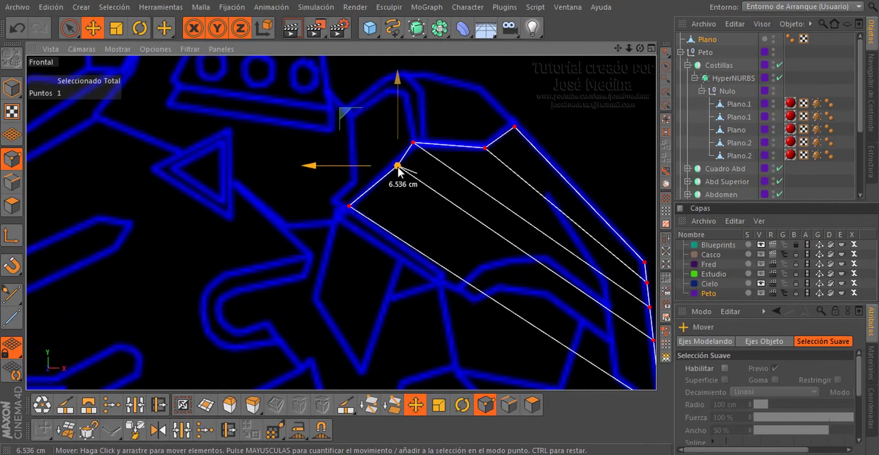
pyautogui.scroll(-3, 343, 135)
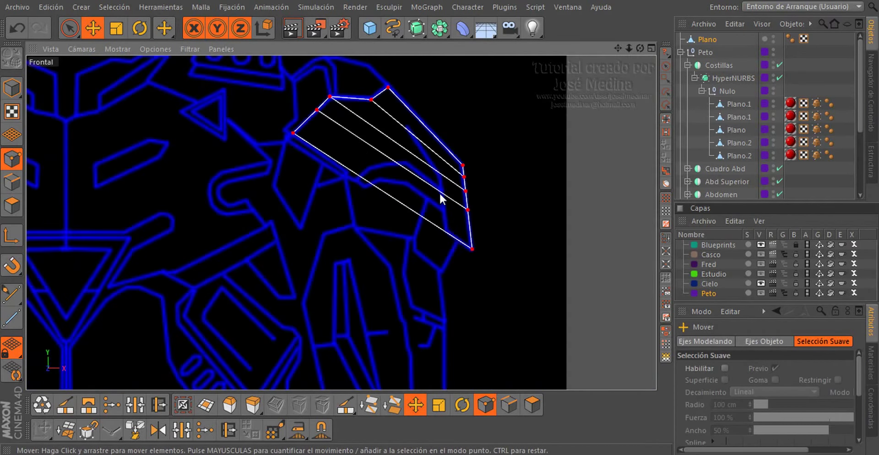
pyautogui.scroll(3, 439, 191)
# Knife two extra cuts across the lower band, one short from the lower edge
pyautogui.press('k')
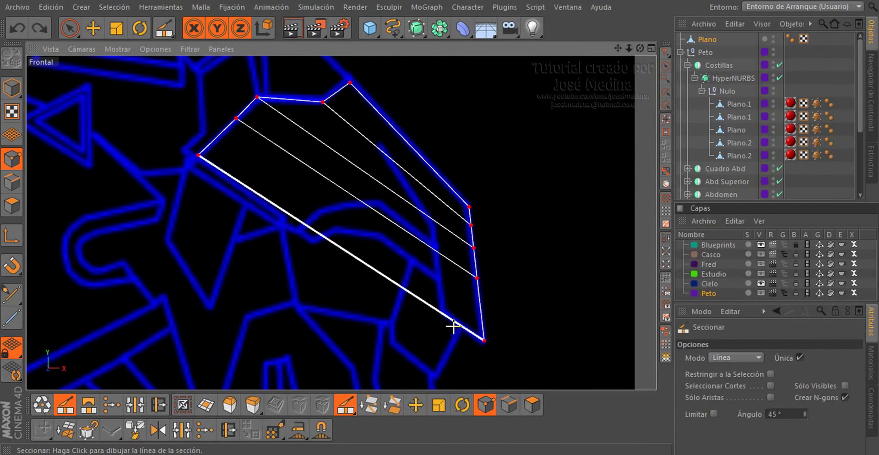
pyautogui.moveTo(444, 315); pyautogui.dragTo(444, 265)
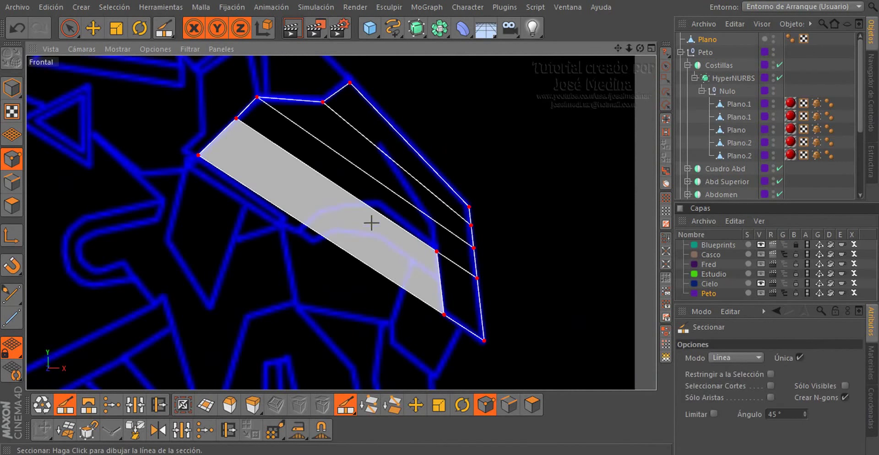
pyautogui.moveTo(367, 206); pyautogui.dragTo(310, 235)
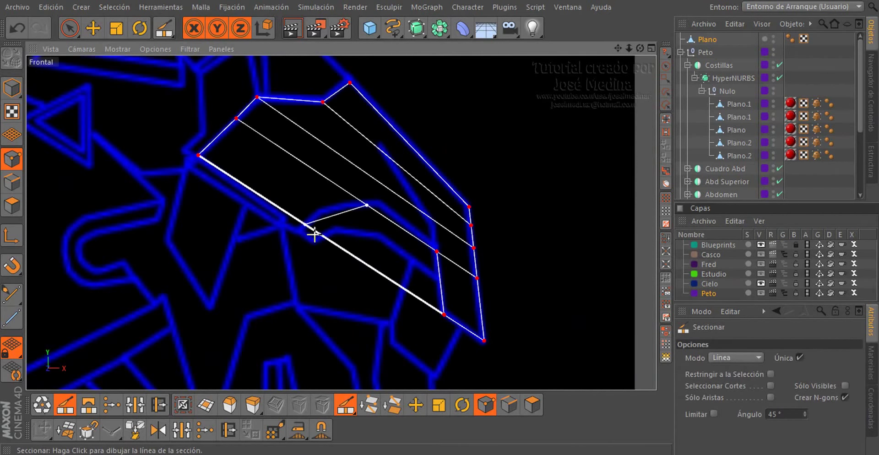
pyautogui.scroll(1, 414, 236)
# Shift the new cut point slightly to the right
pyautogui.press('e')
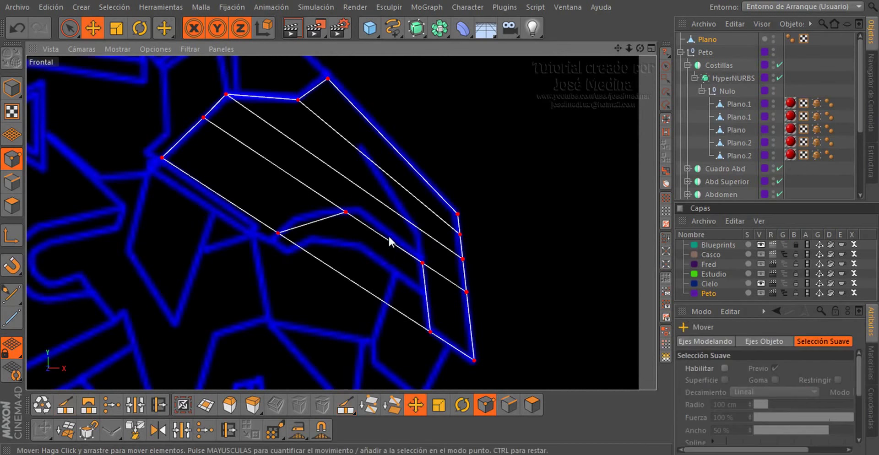
pyautogui.moveTo(346, 212); pyautogui.dragTo(359, 213)
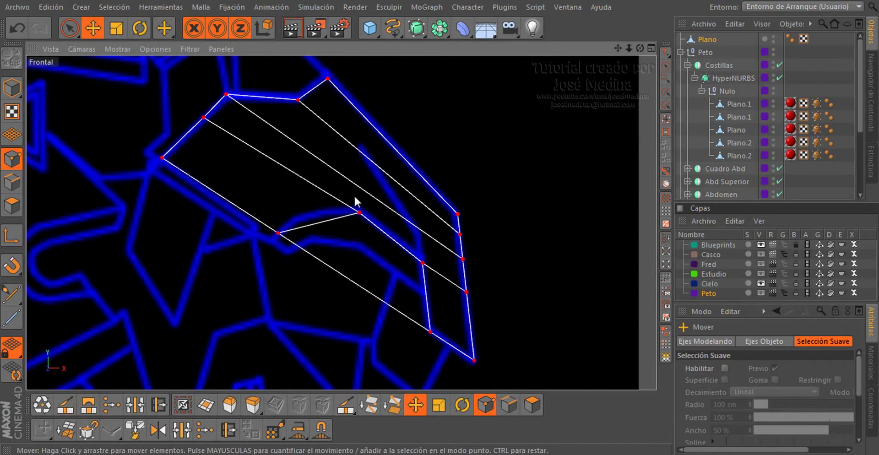
pyautogui.scroll(-2, 355, 220)
pyautogui.scroll(-1, 353, 231)
# In Perspective view, select the top points and push them outward along X
pyautogui.press('F1')
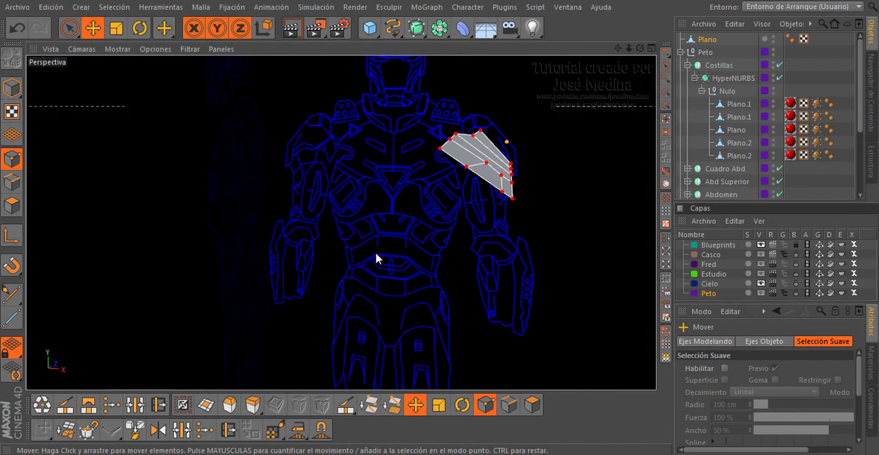
pyautogui.scroll(2, 382, 183)
pyautogui.scroll(2, 394, 177)
pyautogui.scroll(2, 405, 172)
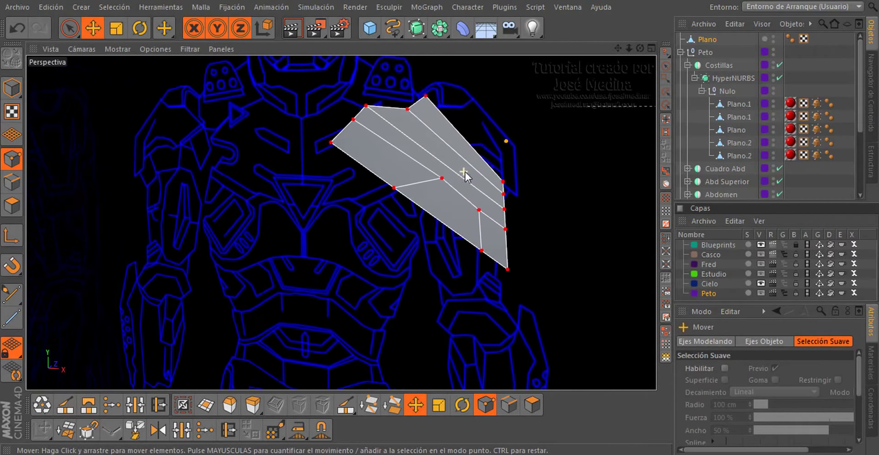
pyautogui.scroll(2, 417, 165)
pyautogui.keyDown('alt'); pyautogui.moveTo(420, 163); pyautogui.dragTo(351, 141); pyautogui.keyUp('alt')
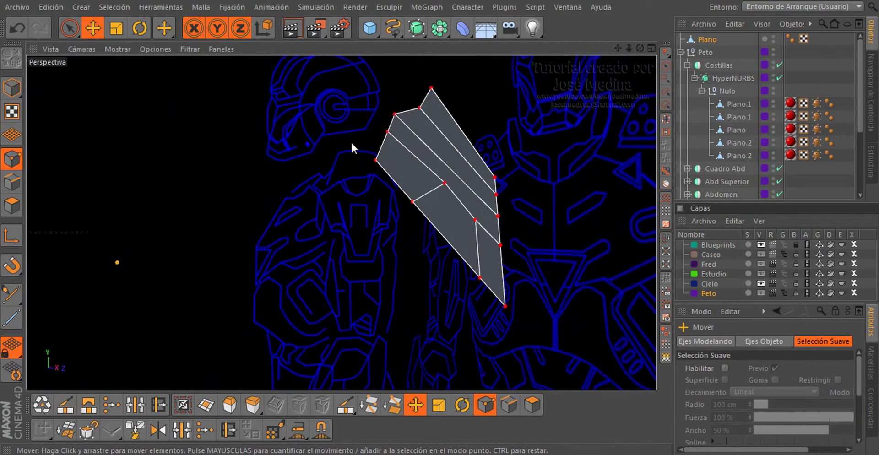
pyautogui.click(431, 88)
pyautogui.moveTo(471, 192)
pyautogui.keyDown('alt'); pyautogui.mouseDown()
pyautogui.moveTo(382, 138)
pyautogui.moveTo(391, 144)
pyautogui.mouseUp(); pyautogui.keyUp('alt')
pyautogui.moveTo(559, 137); pyautogui.dragTo(576, 138)
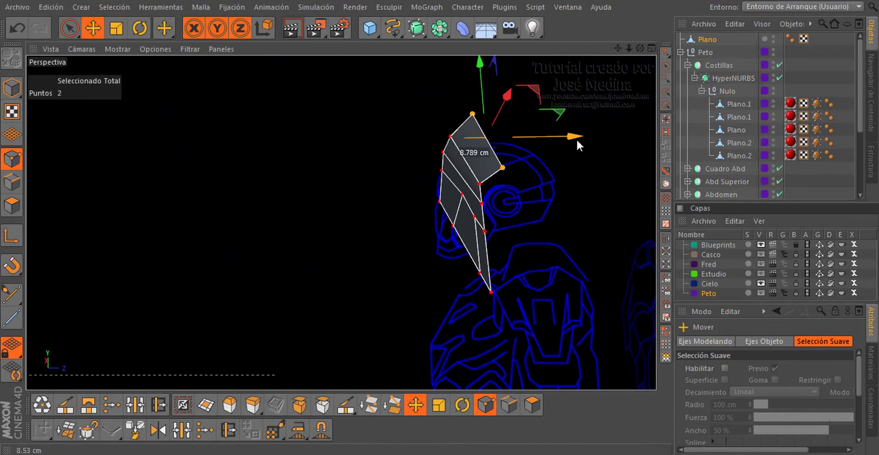
pyautogui.keyDown('shift'); pyautogui.click(450, 137); pyautogui.keyUp('shift')
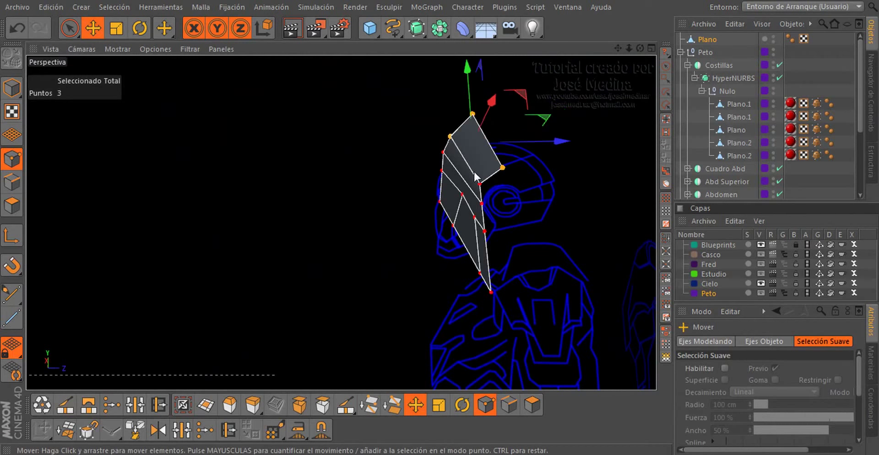
pyautogui.moveTo(560, 155); pyautogui.dragTo(570, 150)
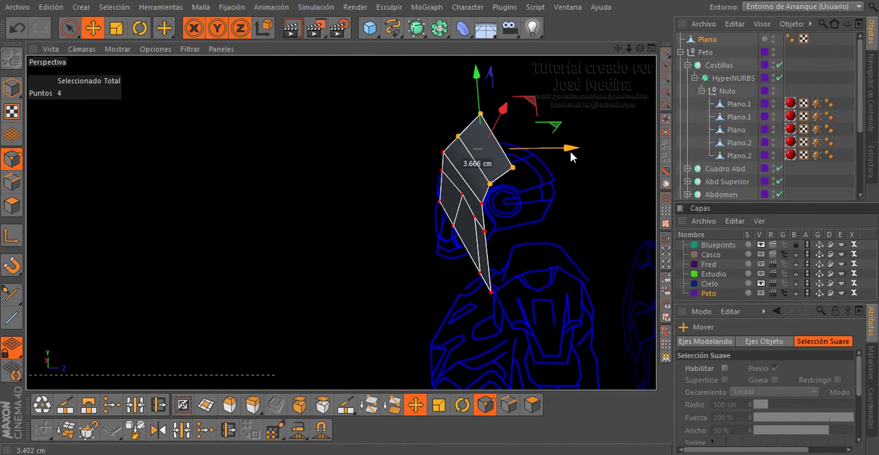
pyautogui.keyDown('alt'); pyautogui.moveTo(492, 161); pyautogui.dragTo(485, 147); pyautogui.keyUp('alt')
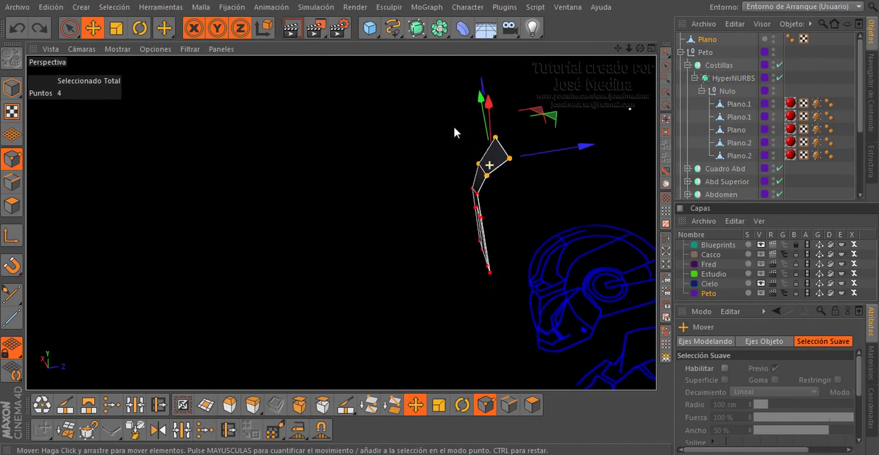
# Add the next rows of points and push them out about 2.8 cm, then move one point 1.6 cm along X
pyautogui.keyDown('shift'); pyautogui.click(444, 168); pyautogui.keyUp('shift')
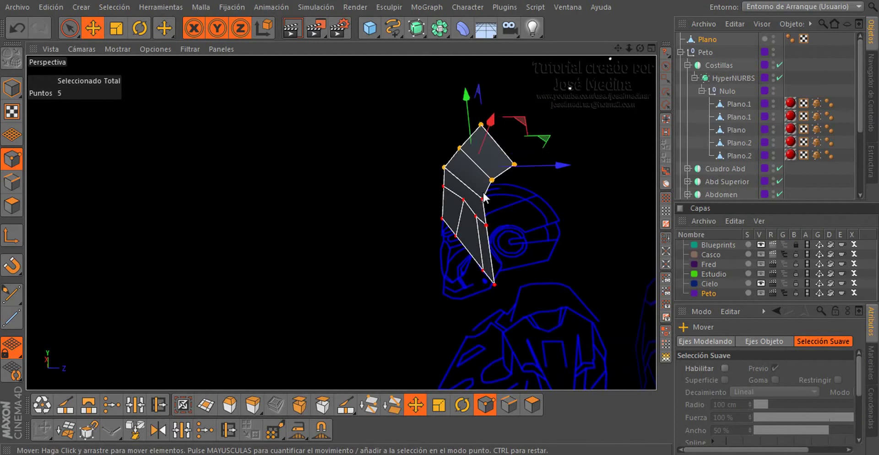
pyautogui.moveTo(561, 174); pyautogui.dragTo(570, 172)
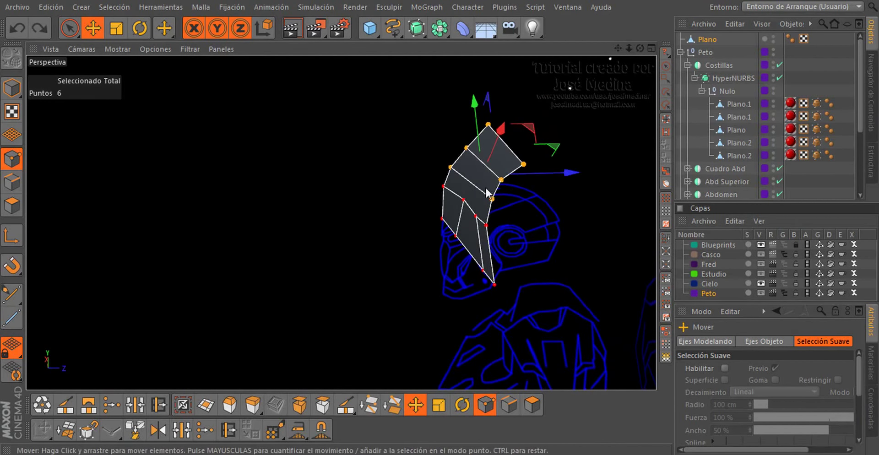
pyautogui.keyDown('alt'); pyautogui.moveTo(485, 186); pyautogui.dragTo(496, 200); pyautogui.keyUp('alt')
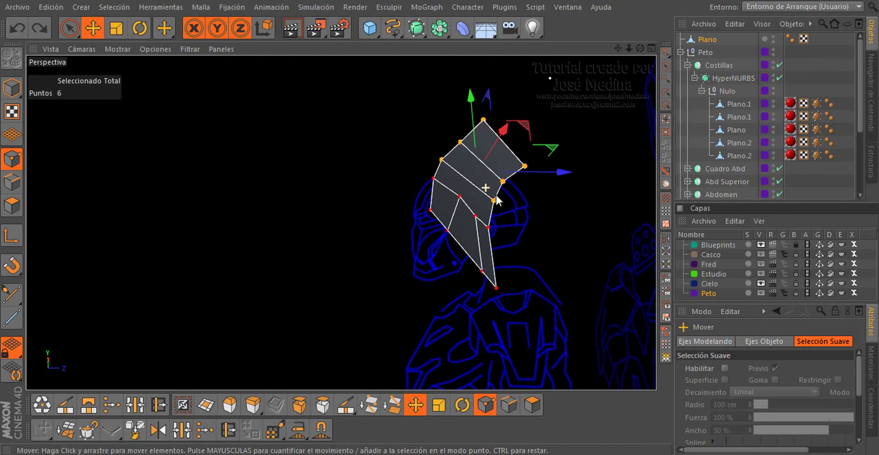
pyautogui.keyDown('shift'); pyautogui.click(432, 179); pyautogui.keyUp('shift')
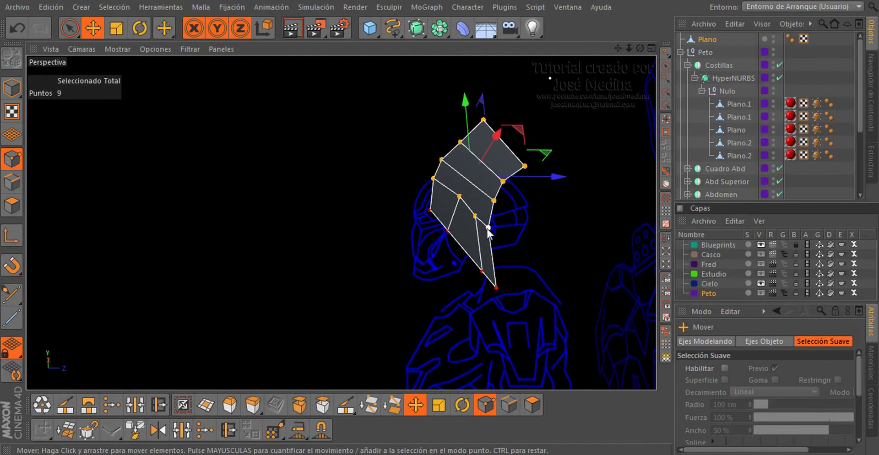
pyautogui.moveTo(551, 187); pyautogui.dragTo(558, 186)
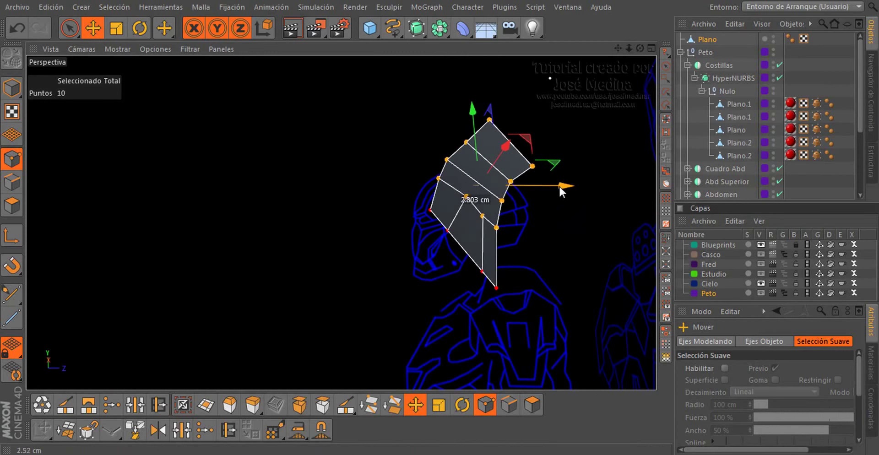
pyautogui.moveTo(491, 196)
pyautogui.keyDown('alt'); pyautogui.mouseDown()
pyautogui.moveTo(430, 167)
pyautogui.moveTo(414, 172)
pyautogui.moveTo(413, 155)
pyautogui.moveTo(446, 173)
pyautogui.moveTo(412, 155)
pyautogui.moveTo(486, 177)
pyautogui.moveTo(548, 227)
pyautogui.mouseUp(); pyautogui.keyUp('alt')
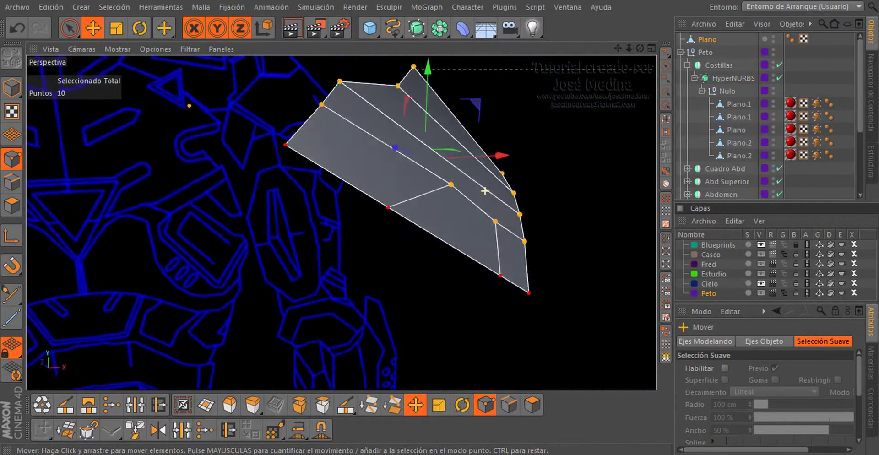
pyautogui.keyDown('alt'); pyautogui.moveTo(485, 191); pyautogui.dragTo(485, 191); pyautogui.keyUp('alt')
pyautogui.click(452, 209)
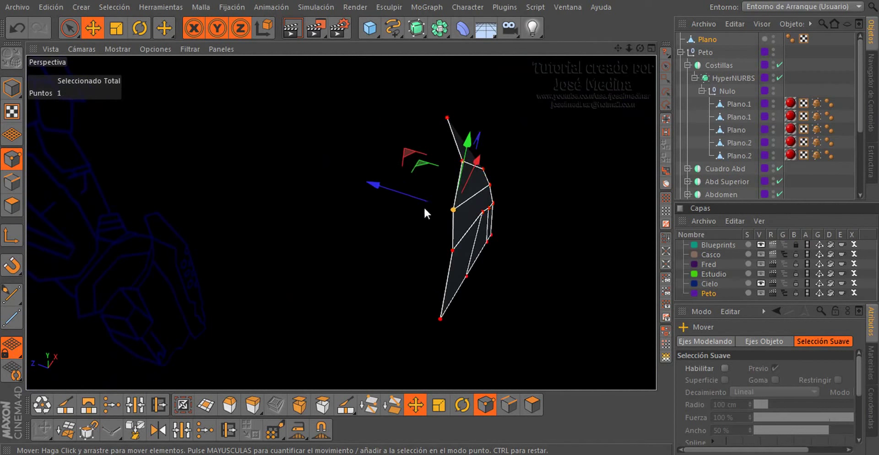
pyautogui.moveTo(413, 193)
pyautogui.mouseDown()
pyautogui.moveTo(482, 200)
pyautogui.moveTo(493, 191)
pyautogui.moveTo(167, 171)
pyautogui.moveTo(304, 372)
pyautogui.moveTo(459, 196)
pyautogui.moveTo(120, 95)
pyautogui.moveTo(156, 114)
pyautogui.moveTo(161, 152)
pyautogui.moveTo(335, 204)
pyautogui.moveTo(224, 147)
pyautogui.moveTo(222, 161)
pyautogui.moveTo(174, 166)
pyautogui.moveTo(320, 177)
pyautogui.mouseUp()
# Check the plate's polygons up close, then select its upper edge in edge mode
pyautogui.press('Return')
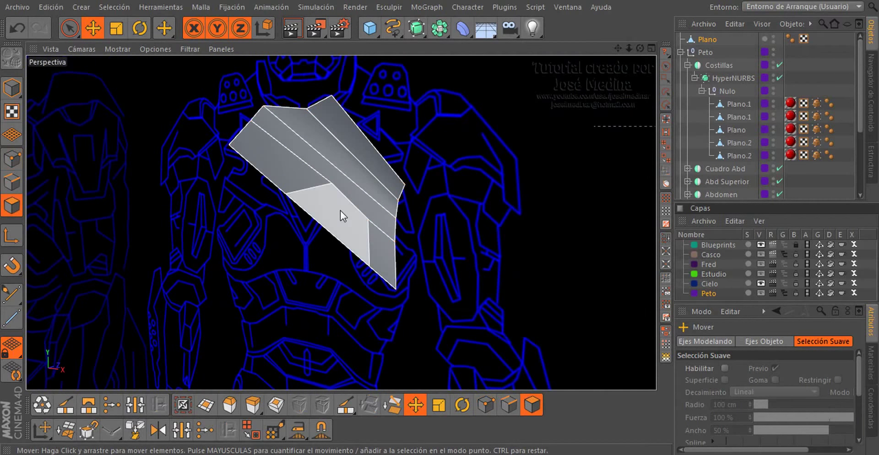
pyautogui.click(339, 210)
pyautogui.click(287, 263)
pyautogui.moveTo(287, 264)
pyautogui.keyDown('alt'); pyautogui.mouseDown()
pyautogui.moveTo(318, 222)
pyautogui.moveTo(339, 155)
pyautogui.moveTo(290, 155)
pyautogui.moveTo(297, 176)
pyautogui.moveTo(268, 188)
pyautogui.moveTo(130, 100)
pyautogui.moveTo(158, 56)
pyautogui.moveTo(310, 190)
pyautogui.moveTo(270, 190)
pyautogui.moveTo(273, 151)
pyautogui.moveTo(273, 166)
pyautogui.moveTo(251, 133)
pyautogui.moveTo(280, 158)
pyautogui.moveTo(481, 224)
pyautogui.moveTo(494, 297)
pyautogui.moveTo(326, 216)
pyautogui.moveTo(383, 200)
pyautogui.mouseUp(); pyautogui.keyUp('alt')
pyautogui.scroll(3, 254, 133)
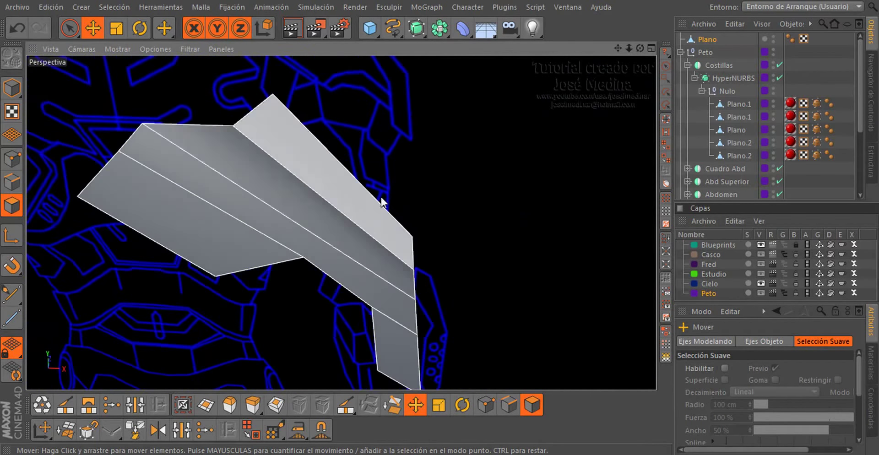
pyautogui.scroll(-5, 323, 151)
pyautogui.scroll(4, 322, 155)
pyautogui.press('Return')
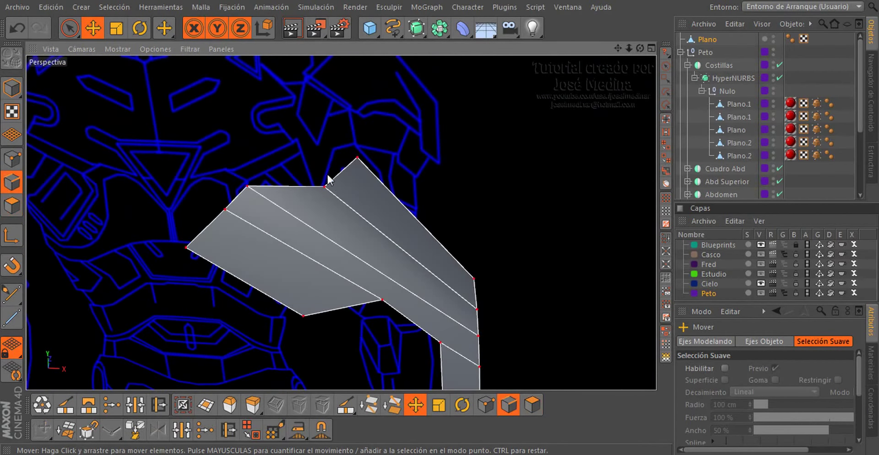
pyautogui.click(339, 177)
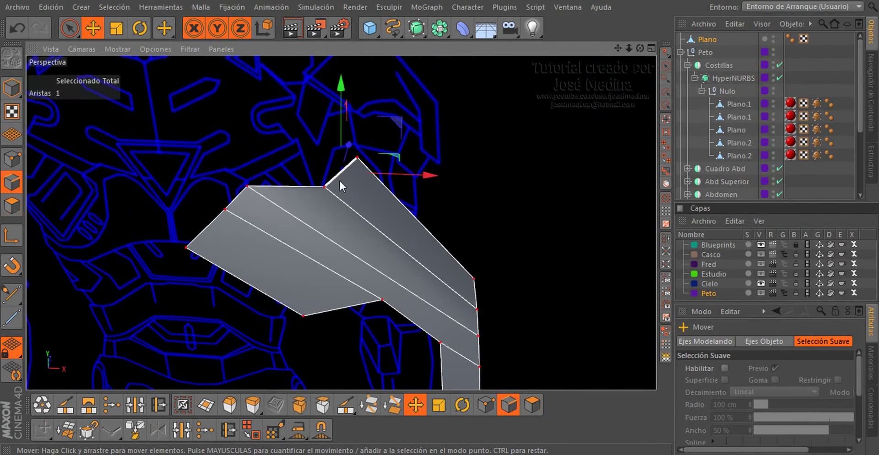
# Extrude the two top edges upward into a new strip
pyautogui.keyDown('shift'); pyautogui.click(305, 185); pyautogui.keyUp('shift')
pyautogui.moveTo(352, 224)
pyautogui.keyDown('alt'); pyautogui.mouseDown()
pyautogui.moveTo(521, 194)
pyautogui.moveTo(473, 203)
pyautogui.moveTo(581, 210)
pyautogui.moveTo(353, 233)
pyautogui.mouseUp(); pyautogui.keyUp('alt')
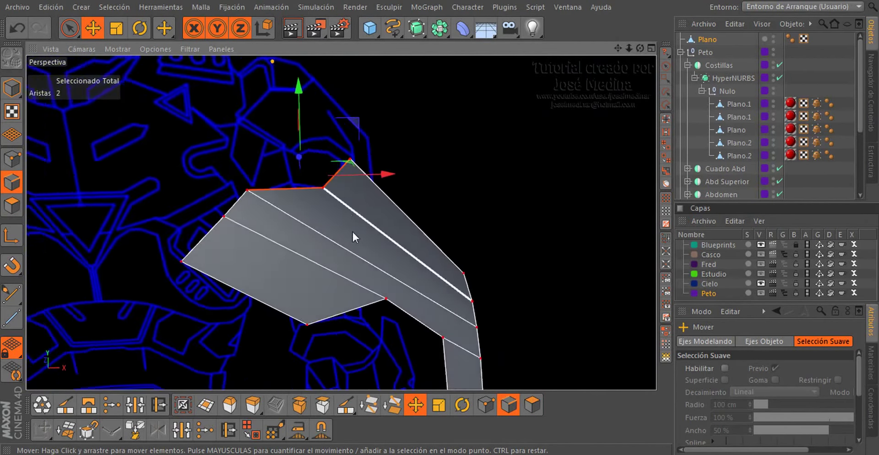
pyautogui.click(256, 403)
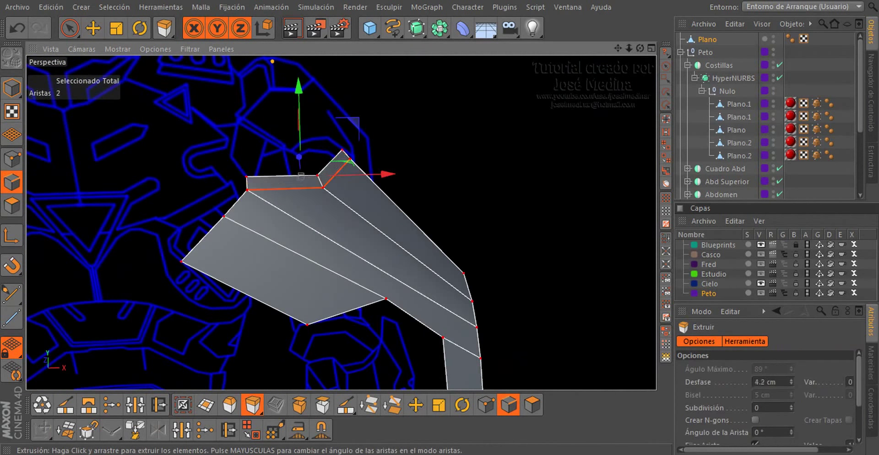
pyautogui.moveTo(435, 232)
pyautogui.keyDown('alt'); pyautogui.mouseDown()
pyautogui.moveTo(255, 249)
pyautogui.moveTo(383, 155)
pyautogui.moveTo(576, 130)
pyautogui.moveTo(461, 176)
pyautogui.moveTo(356, 186)
pyautogui.moveTo(394, 177)
pyautogui.mouseUp(); pyautogui.keyUp('alt')
# Select the three tip points and raise them about 5.6 cm, undoing an accidental move
pyautogui.press('e')
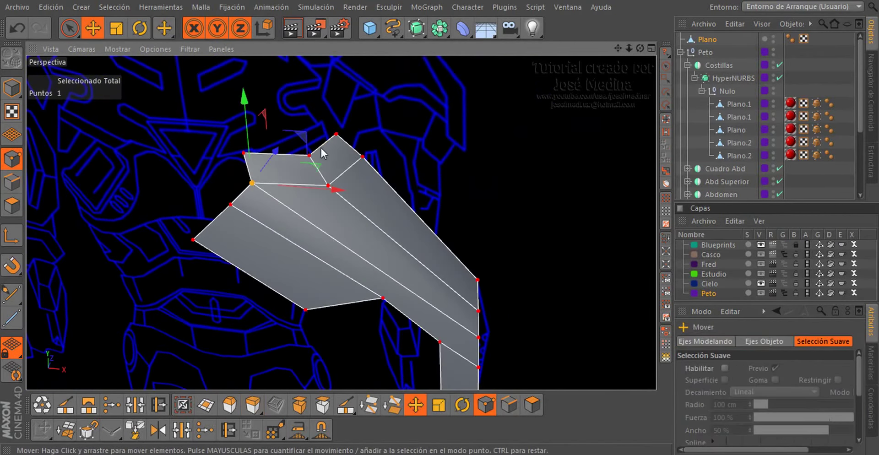
pyautogui.keyDown('alt'); pyautogui.moveTo(320, 147); pyautogui.dragTo(342, 136); pyautogui.keyUp('alt')
pyautogui.click(345, 129)
pyautogui.moveTo(274, 157)
pyautogui.keyDown('alt'); pyautogui.mouseDown()
pyautogui.moveTo(240, 106)
pyautogui.moveTo(314, 140)
pyautogui.moveTo(254, 154)
pyautogui.moveTo(430, 169)
pyautogui.moveTo(320, 182)
pyautogui.moveTo(238, 165)
pyautogui.moveTo(405, 147)
pyautogui.mouseUp(); pyautogui.keyUp('alt')
pyautogui.click(218, 150)
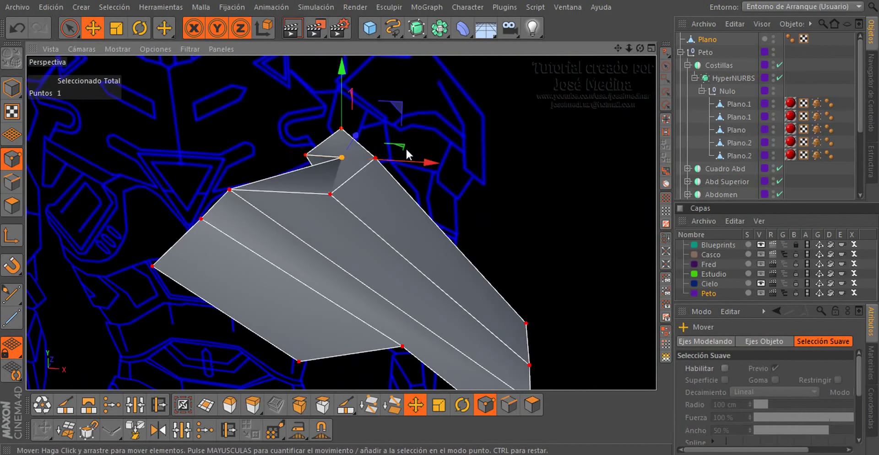
pyautogui.hotkey('ctrl', 'z')
pyautogui.moveTo(335, 171)
pyautogui.keyDown('alt'); pyautogui.mouseDown()
pyautogui.moveTo(518, 128)
pyautogui.moveTo(484, 150)
pyautogui.moveTo(317, 169)
pyautogui.mouseUp(); pyautogui.keyUp('alt')
pyautogui.keyDown('shift'); pyautogui.click(306, 158); pyautogui.keyUp('shift')
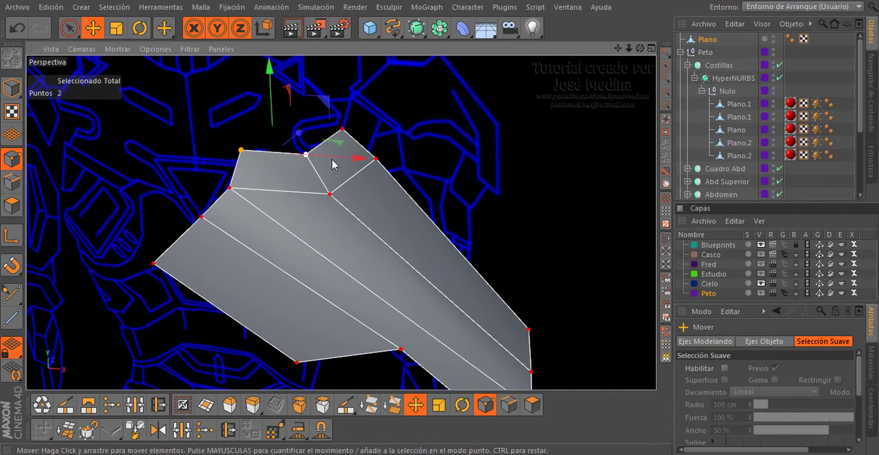
pyautogui.keyDown('shift'); pyautogui.click(345, 133); pyautogui.keyUp('shift')
pyautogui.moveTo(337, 174)
pyautogui.keyDown('alt'); pyautogui.mouseDown()
pyautogui.moveTo(523, 151)
pyautogui.moveTo(436, 162)
pyautogui.mouseUp(); pyautogui.keyUp('alt')
pyautogui.moveTo(292, 72)
pyautogui.mouseDown()
pyautogui.moveTo(293, 98)
pyautogui.moveTo(441, 200)
pyautogui.moveTo(537, 200)
pyautogui.moveTo(318, 215)
pyautogui.moveTo(186, 257)
pyautogui.moveTo(354, 120)
pyautogui.moveTo(207, 128)
pyautogui.moveTo(241, 184)
pyautogui.moveTo(233, 185)
pyautogui.mouseUp()
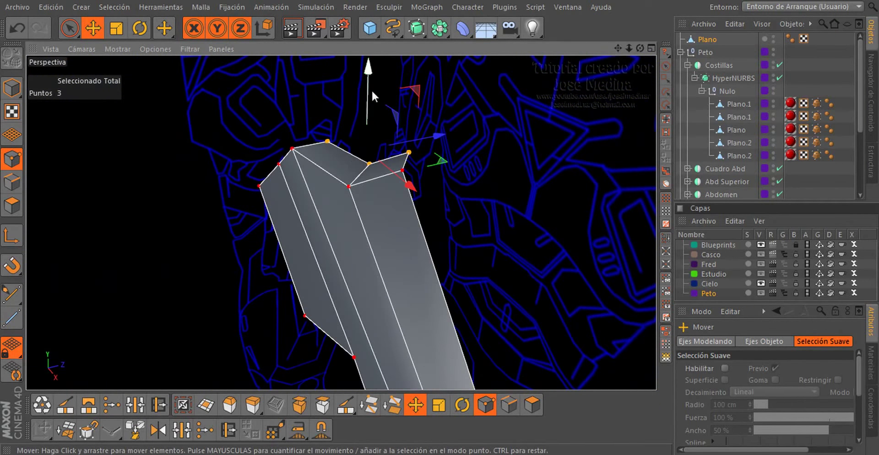
pyautogui.moveTo(372, 90); pyautogui.dragTo(367, 72)
# Push the tip points outward along the depth axis
pyautogui.moveTo(442, 132); pyautogui.dragTo(429, 133)
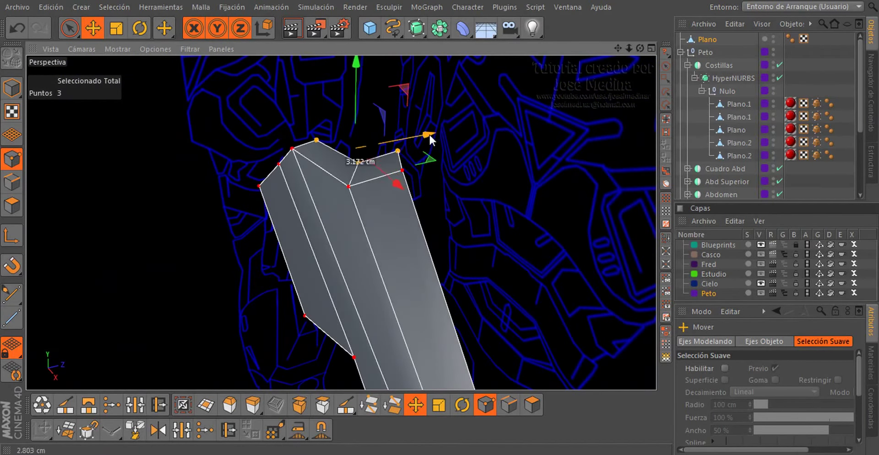
pyautogui.moveTo(389, 240)
pyautogui.keyDown('alt'); pyautogui.mouseDown()
pyautogui.moveTo(355, 105)
pyautogui.moveTo(321, 134)
pyautogui.moveTo(474, 180)
pyautogui.moveTo(506, 206)
pyautogui.moveTo(439, 236)
pyautogui.moveTo(344, 187)
pyautogui.moveTo(434, 221)
pyautogui.mouseUp(); pyautogui.keyUp('alt')
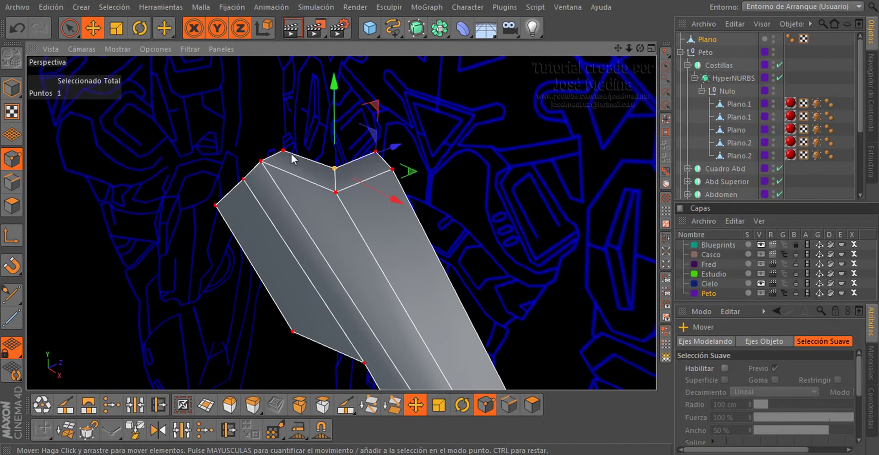
pyautogui.moveTo(317, 179)
pyautogui.keyDown('alt'); pyautogui.mouseDown()
pyautogui.moveTo(220, 191)
pyautogui.moveTo(163, 179)
pyautogui.moveTo(393, 188)
pyautogui.mouseUp(); pyautogui.keyUp('alt')
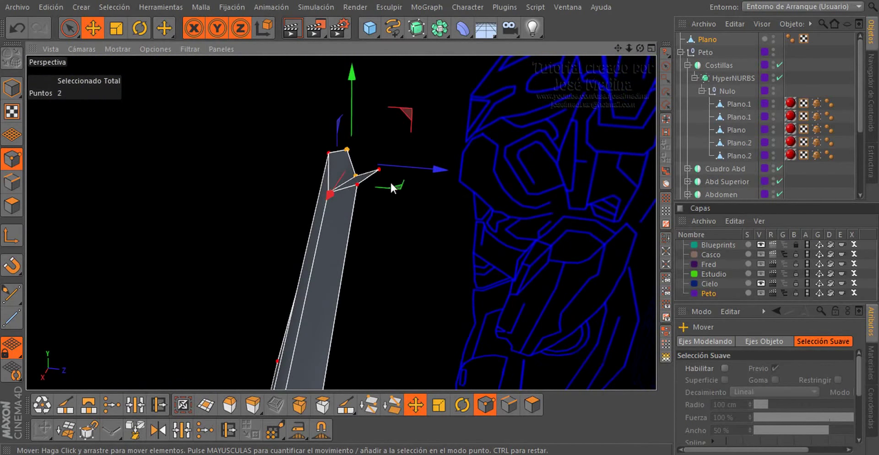
pyautogui.moveTo(439, 173); pyautogui.dragTo(460, 169)
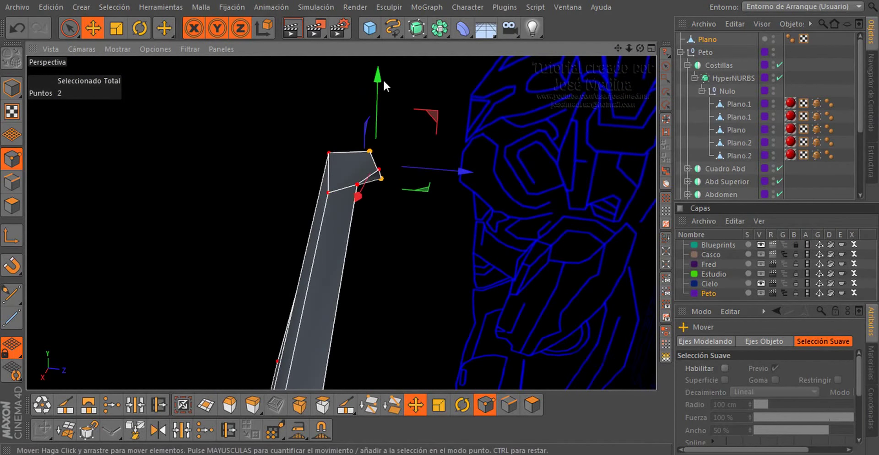
pyautogui.moveTo(314, 202)
pyautogui.keyDown('alt'); pyautogui.mouseDown()
pyautogui.moveTo(406, 238)
pyautogui.moveTo(379, 249)
pyautogui.moveTo(331, 141)
pyautogui.mouseUp(); pyautogui.keyUp('alt')
pyautogui.scroll(2, 351, 161)
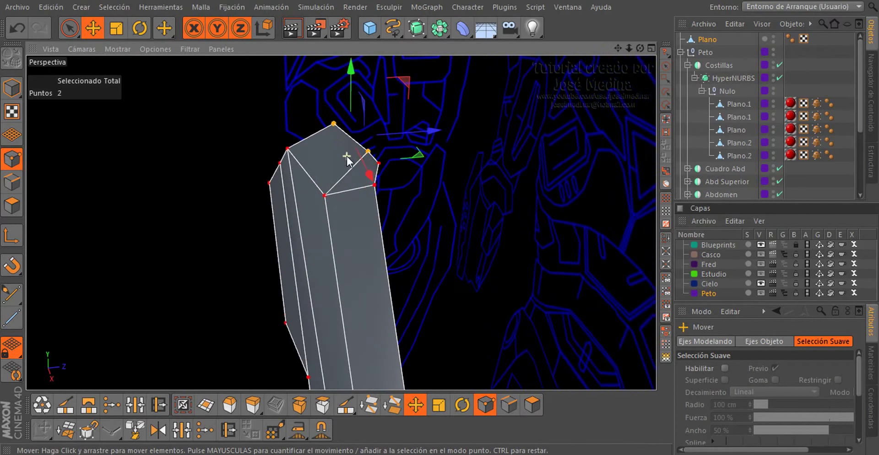
pyautogui.moveTo(404, 132)
pyautogui.mouseDown()
pyautogui.moveTo(404, 157)
pyautogui.moveTo(455, 167)
pyautogui.moveTo(373, 147)
pyautogui.mouseUp()
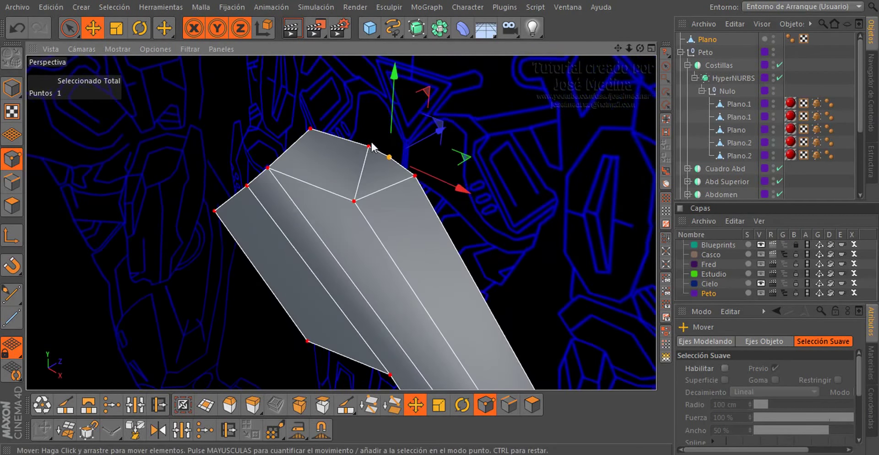
# Undo a depth move on the top point and lower the selected tip point slightly
pyautogui.moveTo(311, 127)
pyautogui.keyDown('alt'); pyautogui.mouseDown()
pyautogui.moveTo(207, 151)
pyautogui.moveTo(210, 129)
pyautogui.mouseUp(); pyautogui.keyUp('alt')
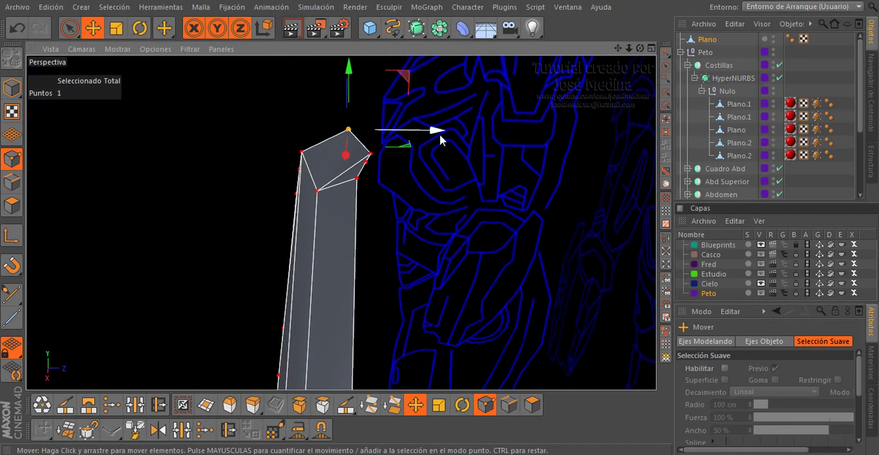
pyautogui.moveTo(439, 133); pyautogui.dragTo(460, 123)
pyautogui.hotkey('ctrl', 'z')
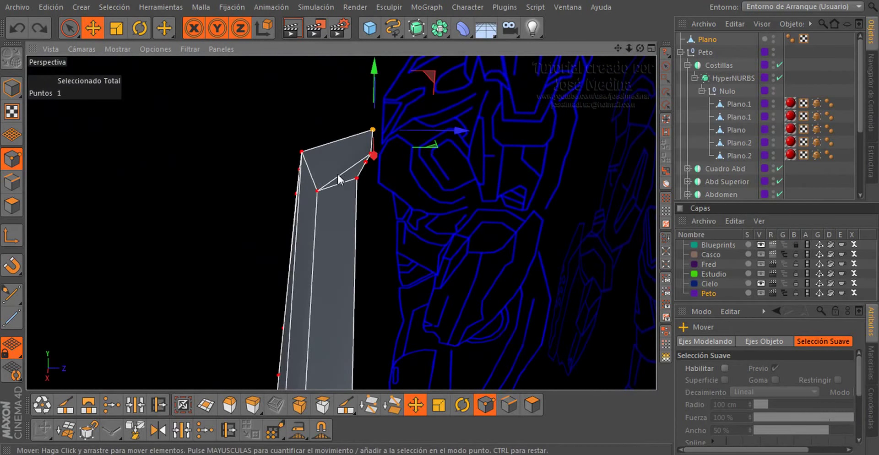
pyautogui.moveTo(337, 173)
pyautogui.keyDown('alt'); pyautogui.mouseDown()
pyautogui.moveTo(259, 170)
pyautogui.moveTo(343, 117)
pyautogui.moveTo(434, 196)
pyautogui.moveTo(655, 208)
pyautogui.moveTo(445, 211)
pyautogui.moveTo(328, 174)
pyautogui.moveTo(319, 181)
pyautogui.moveTo(339, 180)
pyautogui.mouseUp(); pyautogui.keyUp('alt')
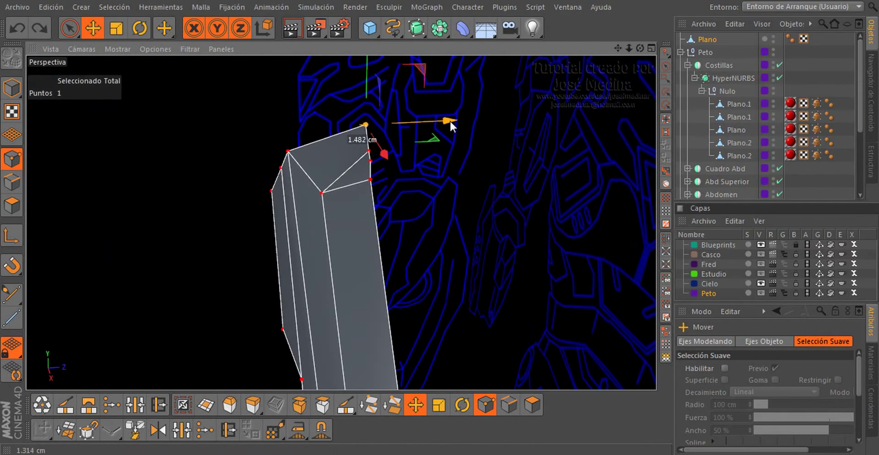
pyautogui.moveTo(398, 175)
pyautogui.keyDown('alt'); pyautogui.mouseDown()
pyautogui.moveTo(487, 136)
pyautogui.moveTo(620, 99)
pyautogui.moveTo(534, 126)
pyautogui.moveTo(319, 169)
pyautogui.mouseUp(); pyautogui.keyUp('alt')
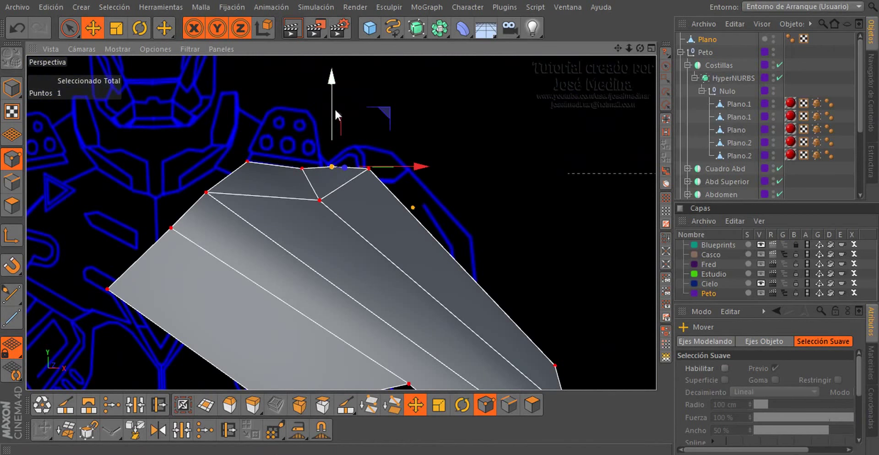
pyautogui.moveTo(340, 168)
pyautogui.mouseDown()
pyautogui.moveTo(334, 242)
pyautogui.moveTo(178, 249)
pyautogui.mouseUp()
pyautogui.scroll(-3, 255, 192)
pyautogui.moveTo(313, 169)
pyautogui.keyDown('alt'); pyautogui.mouseDown()
pyautogui.moveTo(600, 196)
pyautogui.moveTo(504, 200)
pyautogui.moveTo(514, 195)
pyautogui.mouseUp(); pyautogui.keyUp('alt')
# Add a Symmetry object and place the Plano plate inside it to mirror it
pyautogui.scroll(-3, 514, 195)
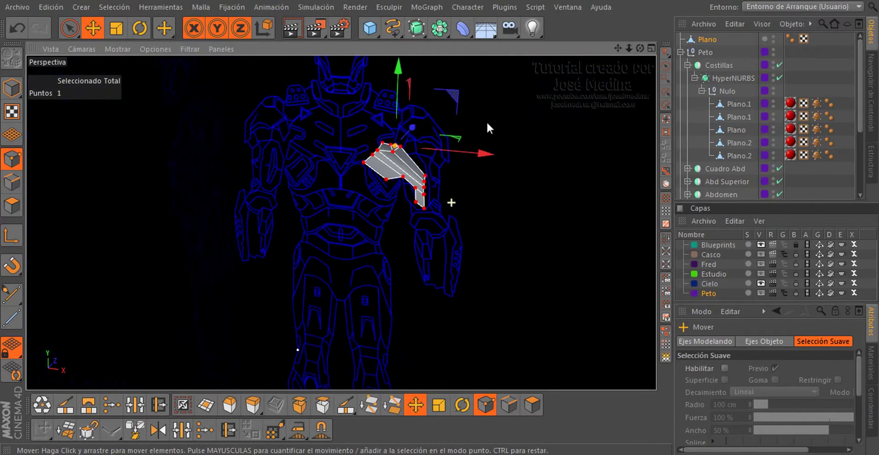
pyautogui.moveTo(399, 149)
pyautogui.keyDown('alt'); pyautogui.mouseDown()
pyautogui.moveTo(397, 205)
pyautogui.moveTo(424, 140)
pyautogui.mouseUp(); pyautogui.keyUp('alt')
pyautogui.scroll(-2, 424, 140)
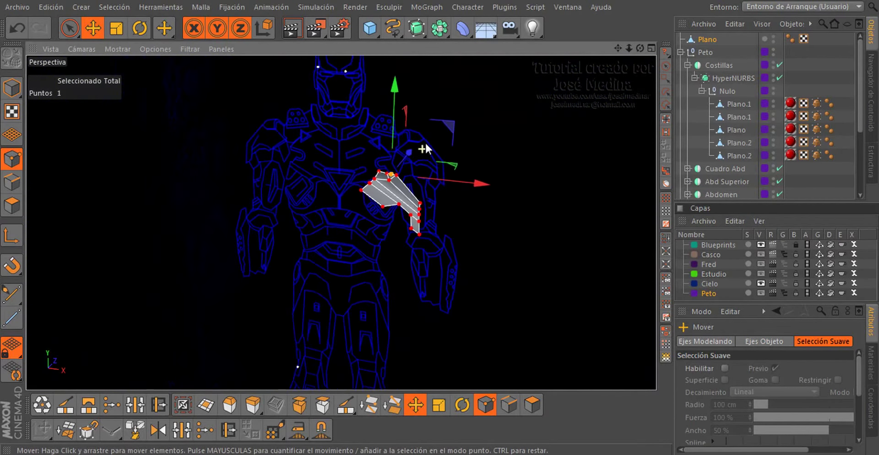
pyautogui.moveTo(385, 198)
pyautogui.keyDown('alt'); pyautogui.mouseDown()
pyautogui.moveTo(397, 199)
pyautogui.moveTo(323, 188)
pyautogui.moveTo(366, 185)
pyautogui.mouseUp(); pyautogui.keyUp('alt')
pyautogui.moveTo(439, 28); pyautogui.dragTo(600, 90)
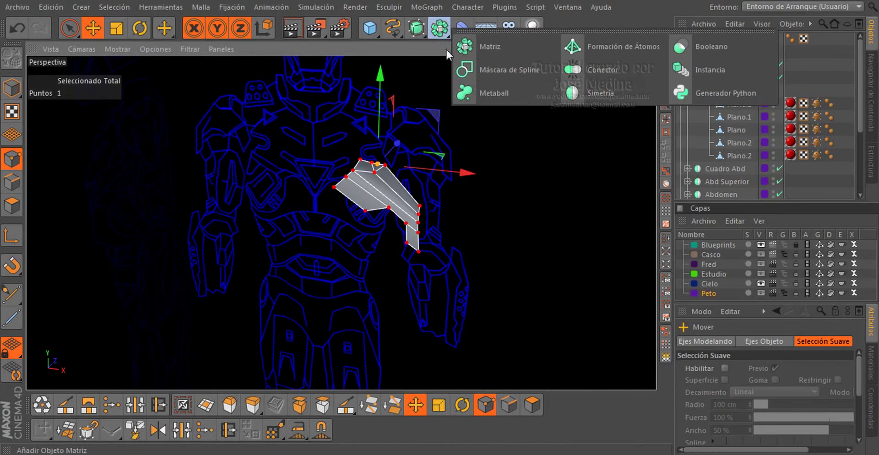
pyautogui.moveTo(707, 52); pyautogui.dragTo(711, 39)
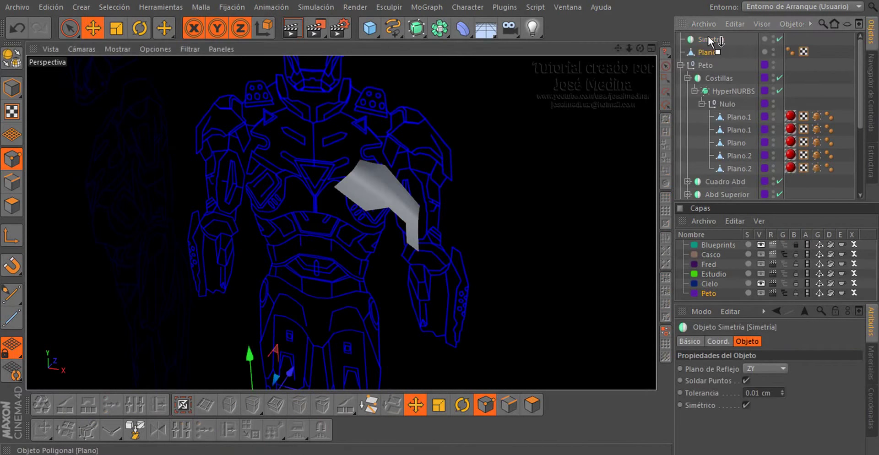
pyautogui.moveTo(226, 163)
pyautogui.keyDown('alt'); pyautogui.mouseDown()
pyautogui.moveTo(314, 124)
pyautogui.moveTo(411, 221)
pyautogui.moveTo(406, 216)
pyautogui.mouseUp(); pyautogui.keyUp('alt')
# Move the whole plate 57.969 cm sideways, rotate it steeper, and slide it toward the body's centre
pyautogui.hotkey('ctrl', 'a')
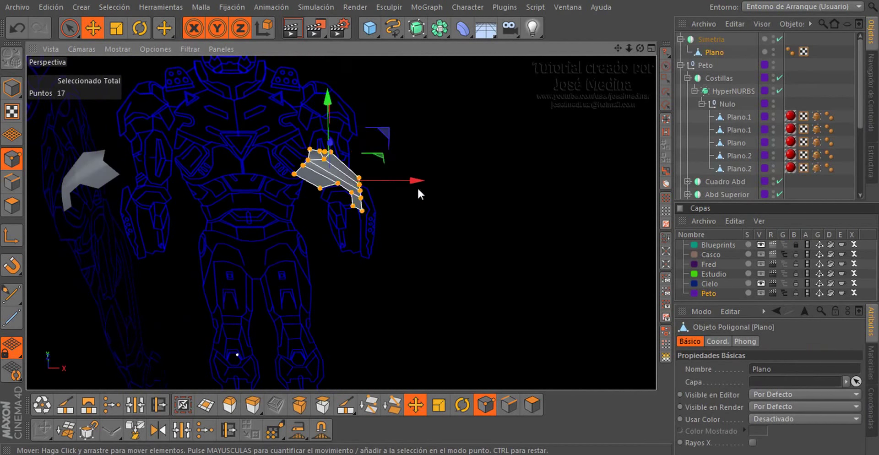
pyautogui.moveTo(420, 178); pyautogui.dragTo(262, 188)
pyautogui.moveTo(192, 190)
pyautogui.keyDown('alt'); pyautogui.mouseDown()
pyautogui.moveTo(347, 163)
pyautogui.moveTo(224, 158)
pyautogui.mouseUp(); pyautogui.keyUp('alt')
pyautogui.keyDown('alt'); pyautogui.moveTo(224, 158); pyautogui.dragTo(268, 173, button='right'); pyautogui.keyUp('alt')
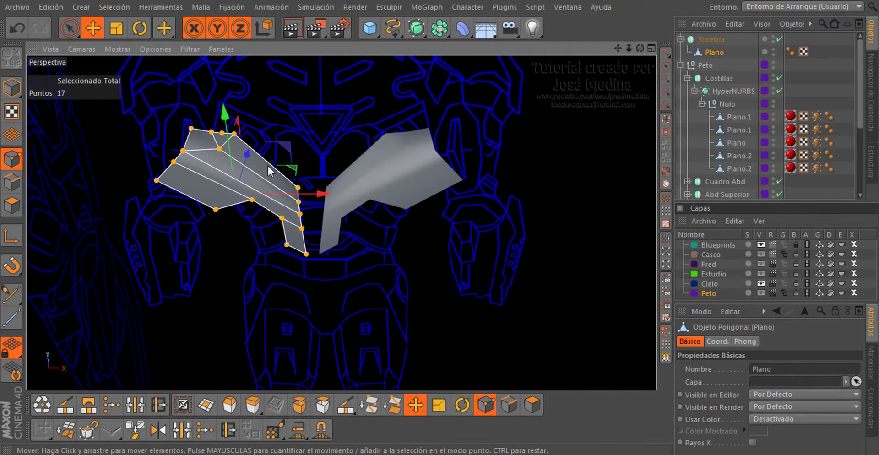
pyautogui.press('r')
pyautogui.moveTo(262, 215); pyautogui.dragTo(176, 216)
pyautogui.press('e')
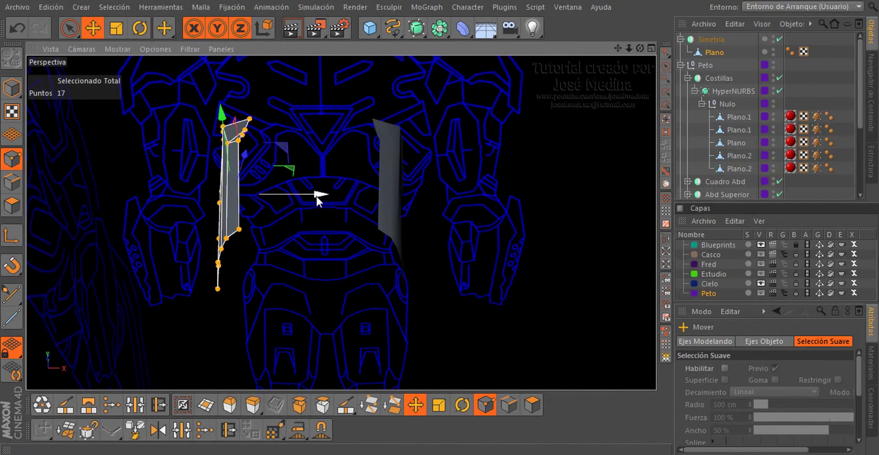
pyautogui.moveTo(316, 196)
pyautogui.mouseDown()
pyautogui.moveTo(378, 198)
pyautogui.moveTo(362, 191)
pyautogui.moveTo(421, 106)
pyautogui.moveTo(368, 185)
pyautogui.moveTo(334, 191)
pyautogui.moveTo(376, 193)
pyautogui.mouseUp()
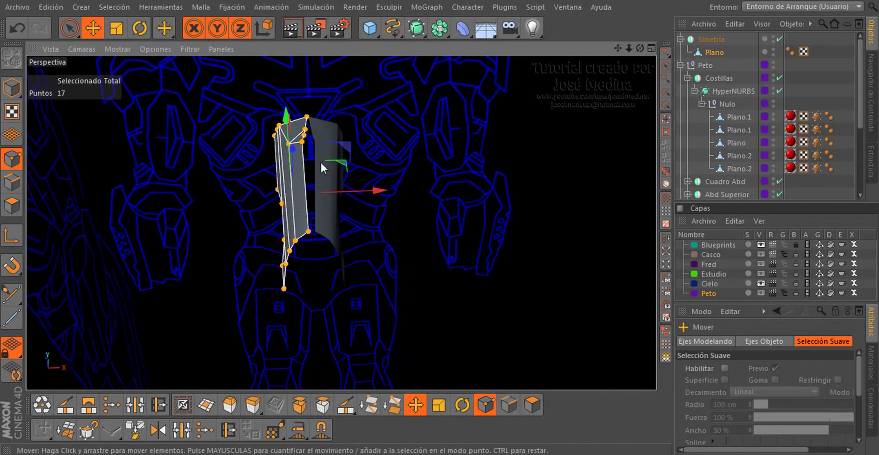
# Pull the top point about 3 cm left and nudge two right-edge points left
pyautogui.moveTo(320, 161)
pyautogui.keyDown('alt'); pyautogui.mouseDown()
pyautogui.moveTo(326, 147)
pyautogui.moveTo(325, 235)
pyautogui.mouseUp(); pyautogui.keyUp('alt')
pyautogui.keyDown('alt'); pyautogui.moveTo(325, 235); pyautogui.dragTo(274, 137, button='right'); pyautogui.keyUp('alt')
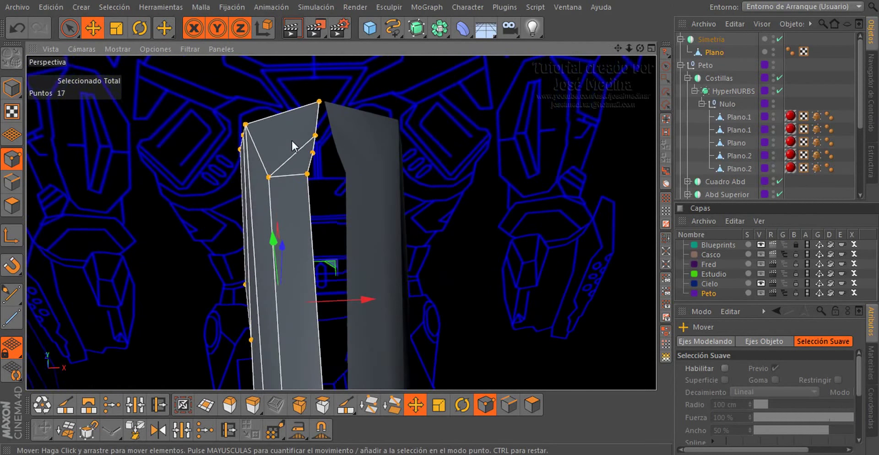
pyautogui.click(320, 102)
pyautogui.moveTo(399, 99); pyautogui.dragTo(391, 101)
pyautogui.click(316, 136)
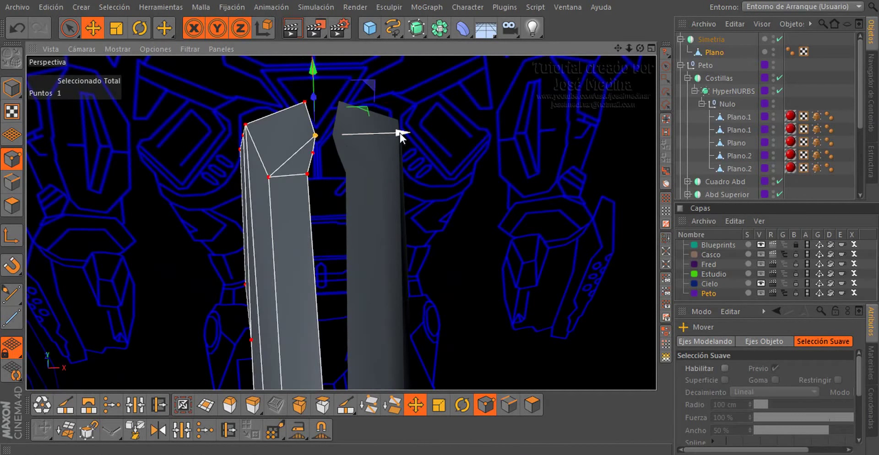
pyautogui.moveTo(400, 133); pyautogui.dragTo(390, 130)
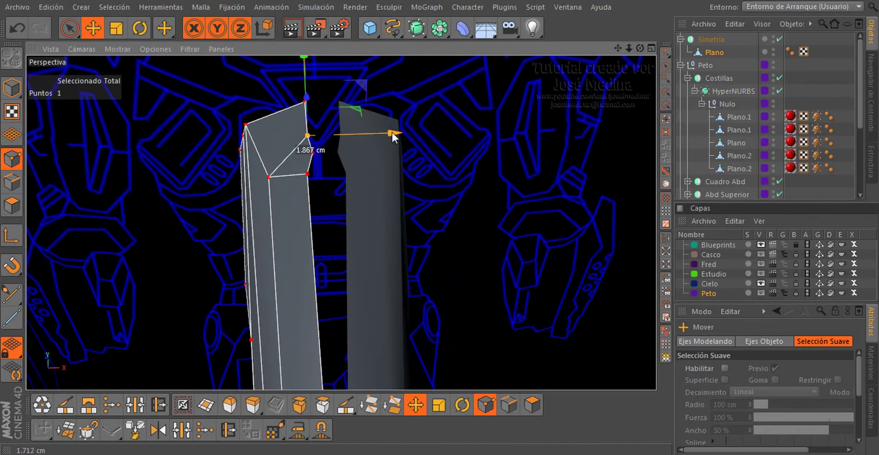
pyautogui.click(313, 153)
pyautogui.moveTo(392, 152); pyautogui.dragTo(385, 150)
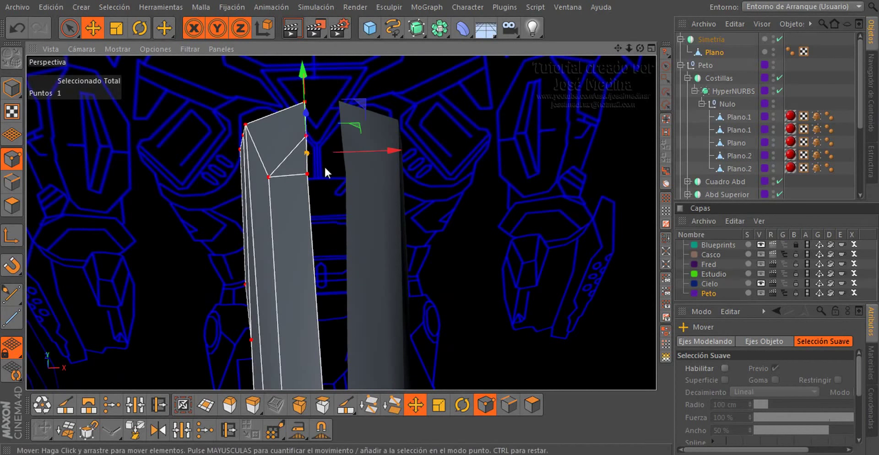
pyautogui.scroll(-4, 324, 165)
pyautogui.scroll(2, 310, 106)
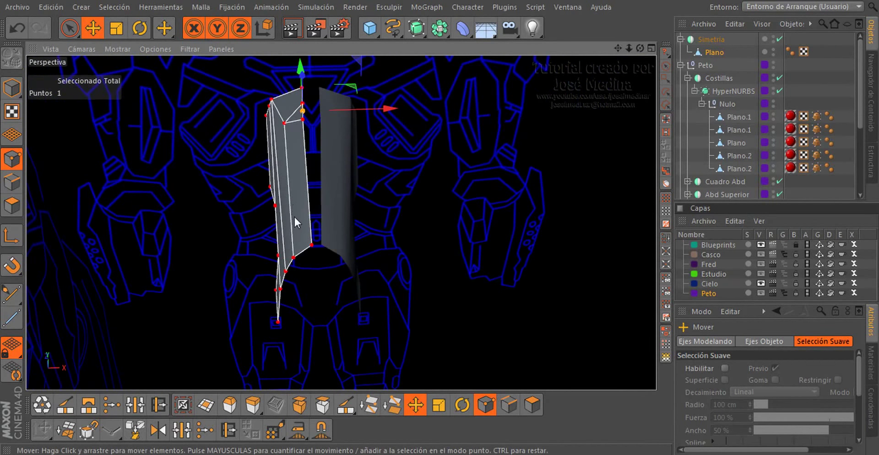
# Select all points and tilt the whole plate slightly
pyautogui.hotkey('ctrl', 'a')
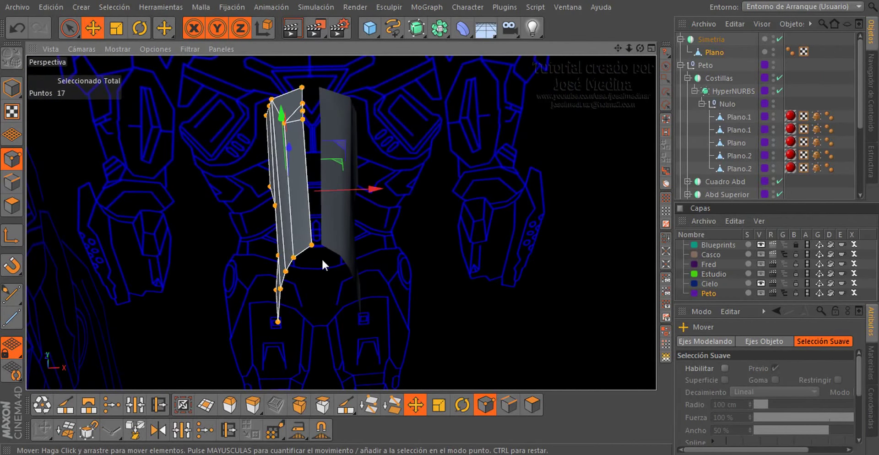
pyautogui.press('r')
pyautogui.moveTo(313, 222)
pyautogui.mouseDown()
pyautogui.moveTo(377, 191)
pyautogui.moveTo(446, 131)
pyautogui.moveTo(543, 95)
pyautogui.moveTo(320, 178)
pyautogui.moveTo(277, 102)
pyautogui.moveTo(331, 89)
pyautogui.moveTo(421, 122)
pyautogui.moveTo(416, 147)
pyautogui.moveTo(268, 146)
pyautogui.moveTo(242, 127)
pyautogui.moveTo(270, 112)
pyautogui.moveTo(320, 130)
pyautogui.moveTo(327, 146)
pyautogui.mouseUp()
pyautogui.press('e')
# Select the four lower-corner edges and extrude them into a new strip
pyautogui.moveTo(325, 142)
pyautogui.keyDown('alt'); pyautogui.mouseDown(button='right')
pyautogui.moveTo(318, 234)
pyautogui.moveTo(312, 191)
pyautogui.mouseUp(button='right'); pyautogui.keyUp('alt')
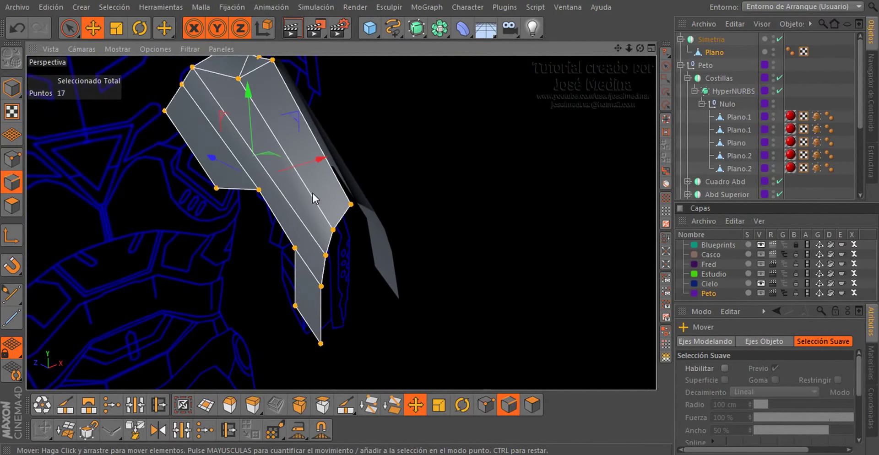
pyautogui.scroll(3, 312, 192)
pyautogui.scroll(2, 355, 229)
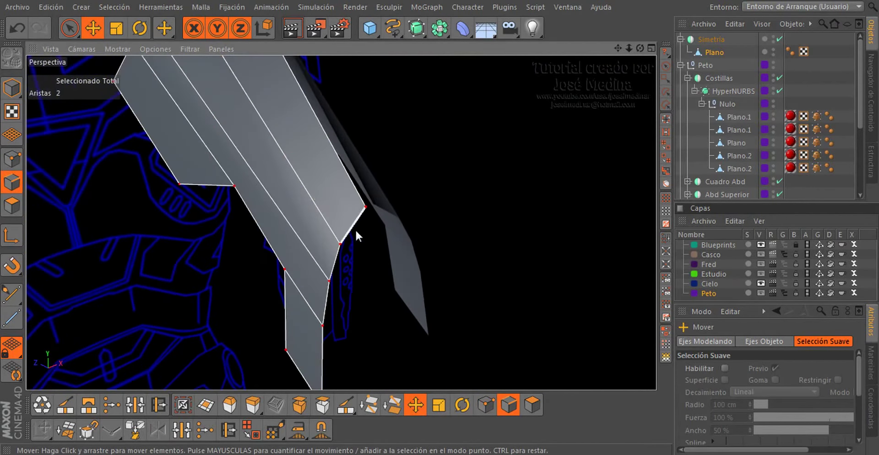
pyautogui.click(354, 224)
pyautogui.keyDown('shift'); pyautogui.click(335, 261); pyautogui.keyUp('shift')
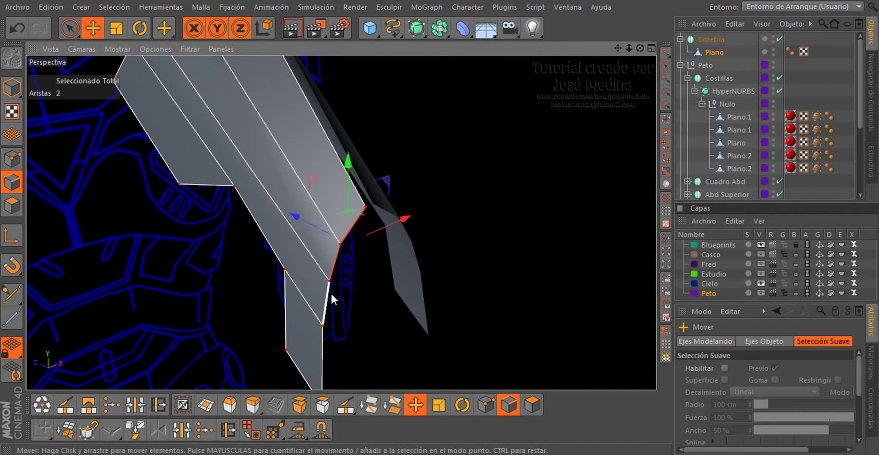
pyautogui.keyDown('shift'); pyautogui.click(330, 292); pyautogui.keyUp('shift')
pyautogui.keyDown('shift'); pyautogui.click(327, 341); pyautogui.keyUp('shift')
pyautogui.moveTo(334, 289)
pyautogui.keyDown('alt'); pyautogui.mouseDown()
pyautogui.moveTo(346, 182)
pyautogui.moveTo(325, 224)
pyautogui.moveTo(236, 202)
pyautogui.moveTo(334, 197)
pyautogui.moveTo(382, 230)
pyautogui.moveTo(401, 301)
pyautogui.mouseUp(); pyautogui.keyUp('alt')
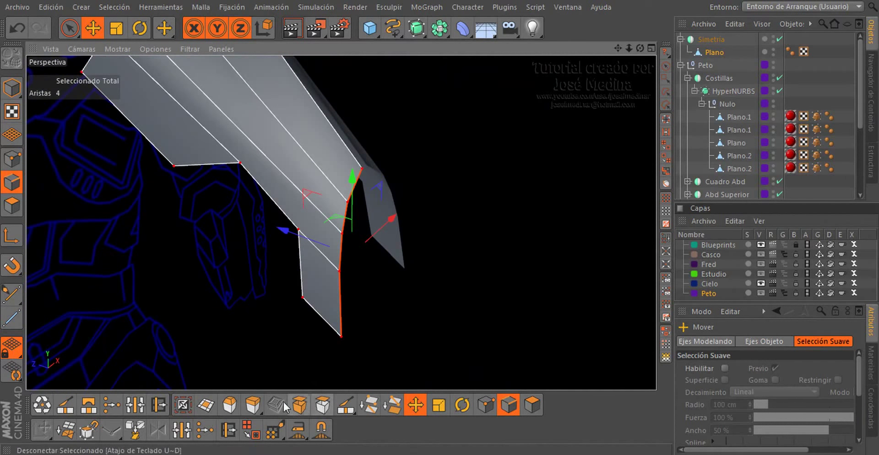
pyautogui.click(249, 404)
pyautogui.moveTo(293, 256); pyautogui.dragTo(338, 256)
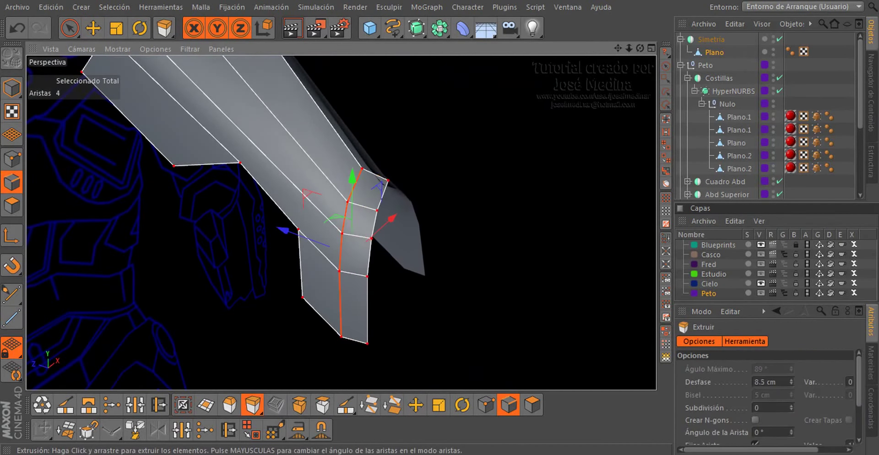
pyautogui.moveTo(380, 316)
pyautogui.mouseDown()
pyautogui.moveTo(389, 322)
pyautogui.moveTo(167, 232)
pyautogui.moveTo(156, 183)
pyautogui.mouseUp()
# Rotate the extruded edges -7 degrees, raise them about 1.256 cm, and scale them to about a third
pyautogui.press('r')
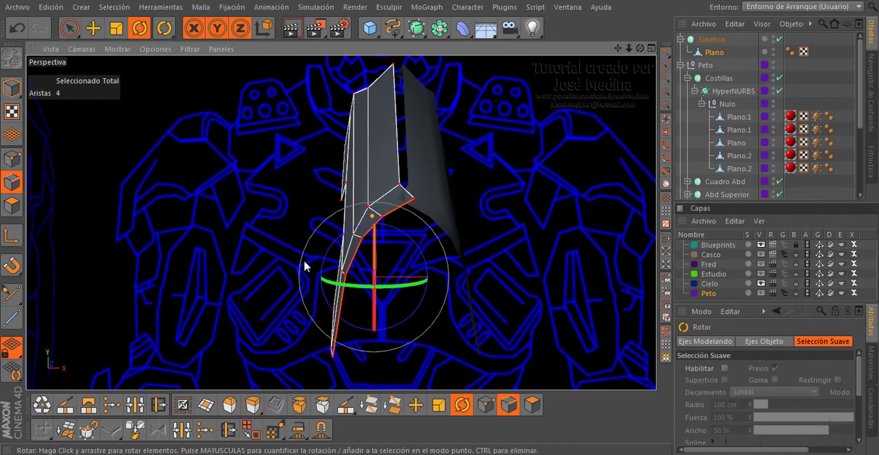
pyautogui.moveTo(411, 238)
pyautogui.mouseDown()
pyautogui.moveTo(398, 232)
pyautogui.moveTo(490, 202)
pyautogui.moveTo(440, 226)
pyautogui.moveTo(396, 198)
pyautogui.moveTo(539, 163)
pyautogui.moveTo(503, 187)
pyautogui.moveTo(440, 191)
pyautogui.moveTo(355, 178)
pyautogui.moveTo(426, 161)
pyautogui.moveTo(414, 201)
pyautogui.mouseUp()
pyautogui.press('e')
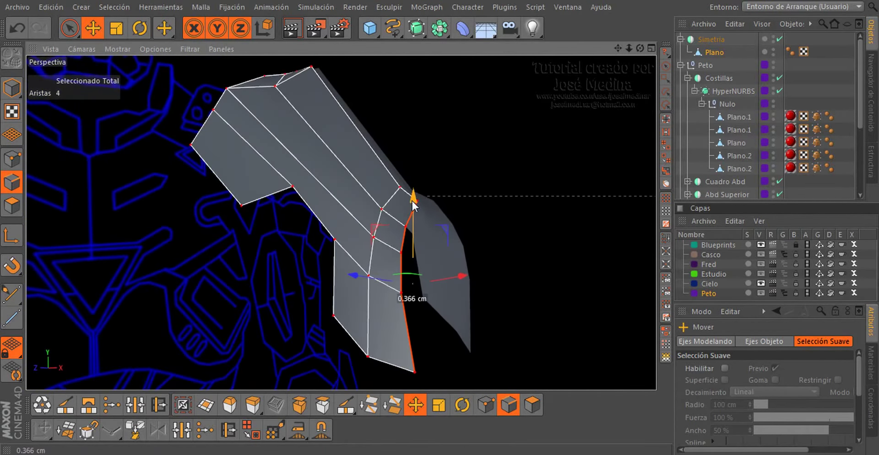
pyautogui.keyDown('alt'); pyautogui.moveTo(386, 230); pyautogui.dragTo(221, 219); pyautogui.keyUp('alt')
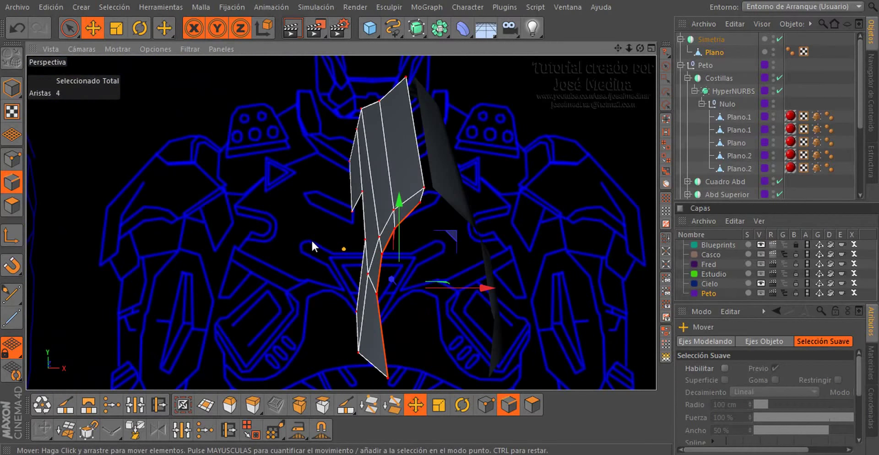
pyautogui.press('t')
pyautogui.moveTo(489, 287); pyautogui.dragTo(399, 292)
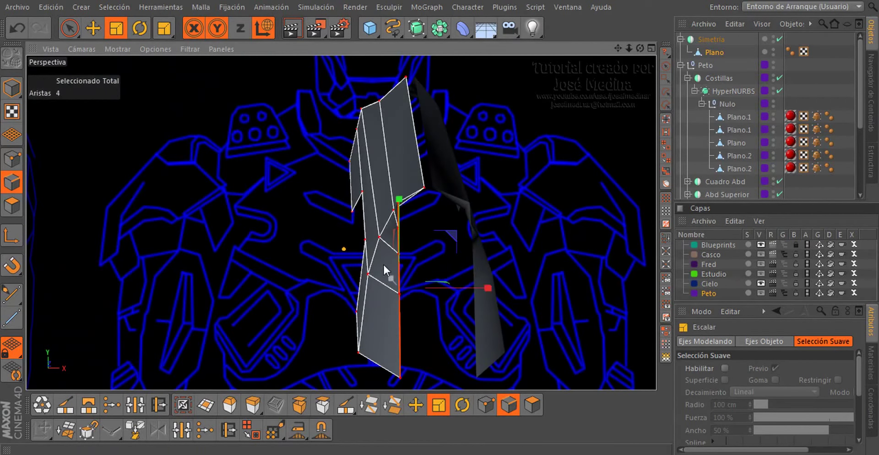
# Shift the selected edges about 4.8 cm sideways
pyautogui.moveTo(383, 263)
pyautogui.keyDown('alt'); pyautogui.mouseDown()
pyautogui.moveTo(585, 254)
pyautogui.moveTo(587, 285)
pyautogui.moveTo(406, 278)
pyautogui.mouseUp(); pyautogui.keyUp('alt')
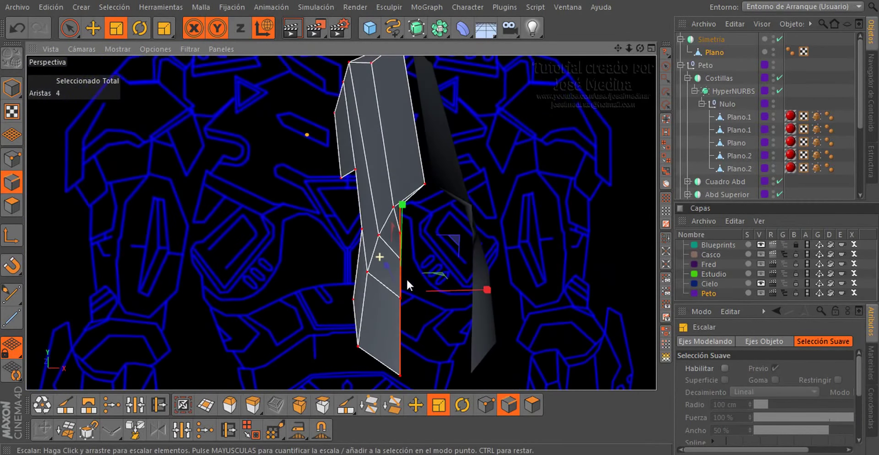
pyautogui.press('e')
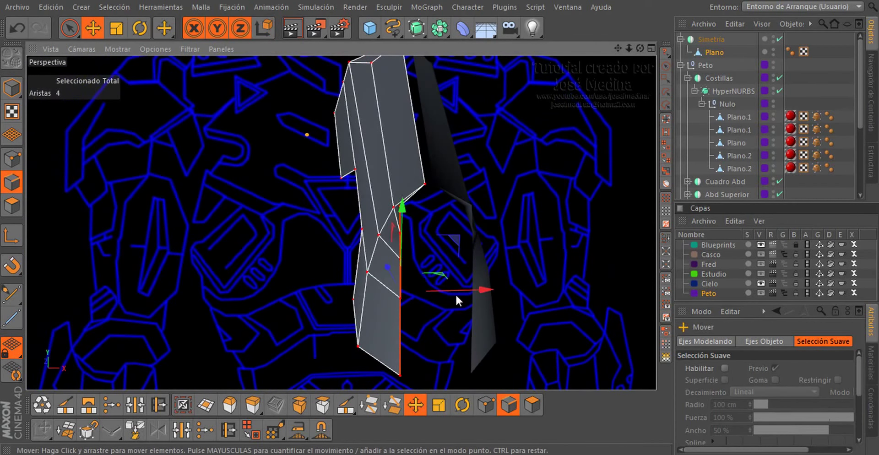
pyautogui.moveTo(456, 296)
pyautogui.mouseDown()
pyautogui.moveTo(463, 290)
pyautogui.moveTo(442, 289)
pyautogui.moveTo(452, 278)
pyautogui.moveTo(511, 292)
pyautogui.mouseUp()
pyautogui.moveTo(340, 258); pyautogui.dragTo(324, 251)
# Delete one point on the plate's side edge to cut a notch
pyautogui.keyDown('alt'); pyautogui.moveTo(389, 242); pyautogui.dragTo(260, 225); pyautogui.keyUp('alt')
pyautogui.press('Return')
pyautogui.keyDown('alt'); pyautogui.moveTo(419, 201); pyautogui.dragTo(385, 201); pyautogui.keyUp('alt')
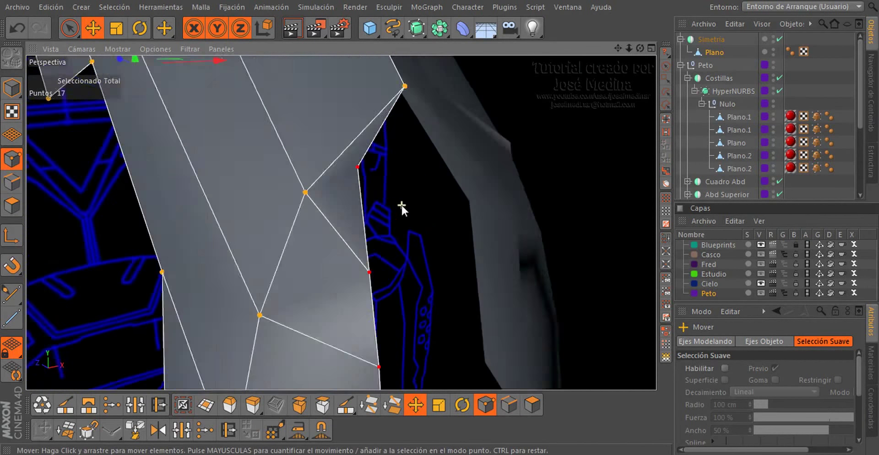
pyautogui.click(383, 194)
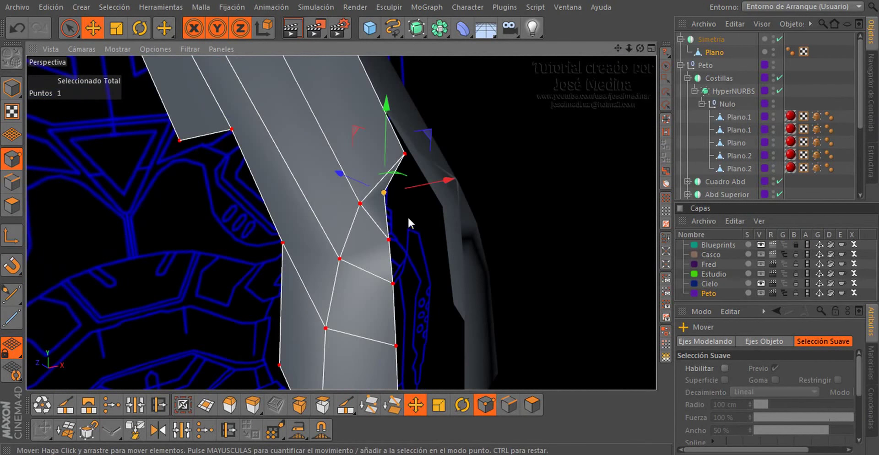
pyautogui.press('Delete')
pyautogui.keyDown('alt'); pyautogui.moveTo(363, 172); pyautogui.dragTo(361, 171); pyautogui.keyUp('alt')
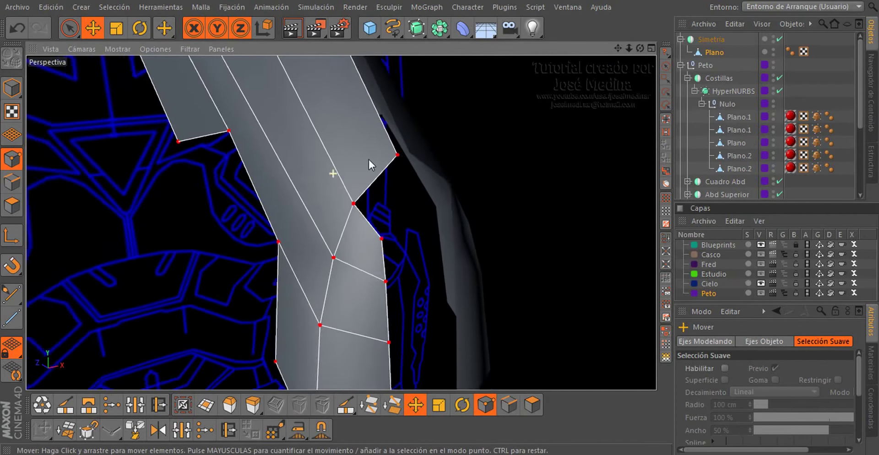
# Create a point beside the notch, then build a triangular polygon that closes the gap
pyautogui.scroll(3, 370, 160)
pyautogui.click(388, 173)
pyautogui.rightClick(541, 164)
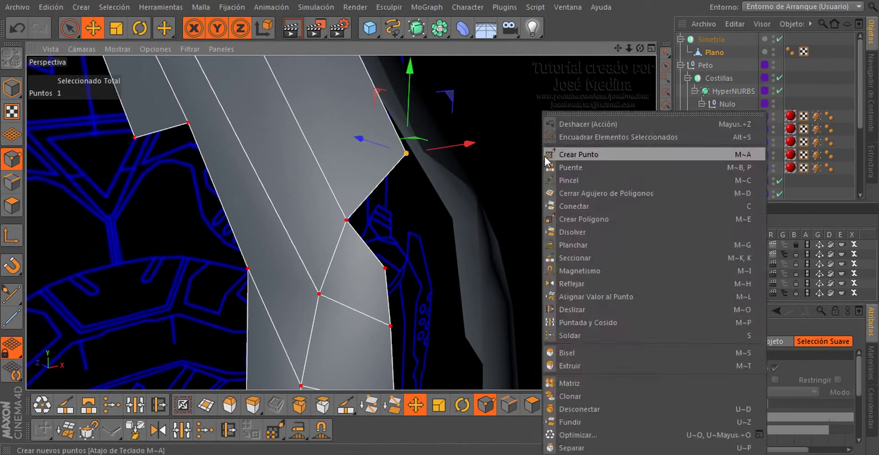
pyautogui.click(543, 158)
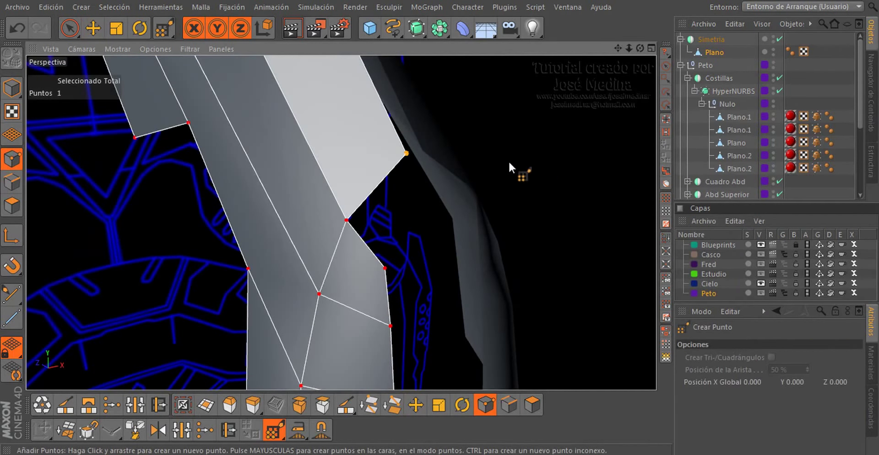
pyautogui.click(542, 172)
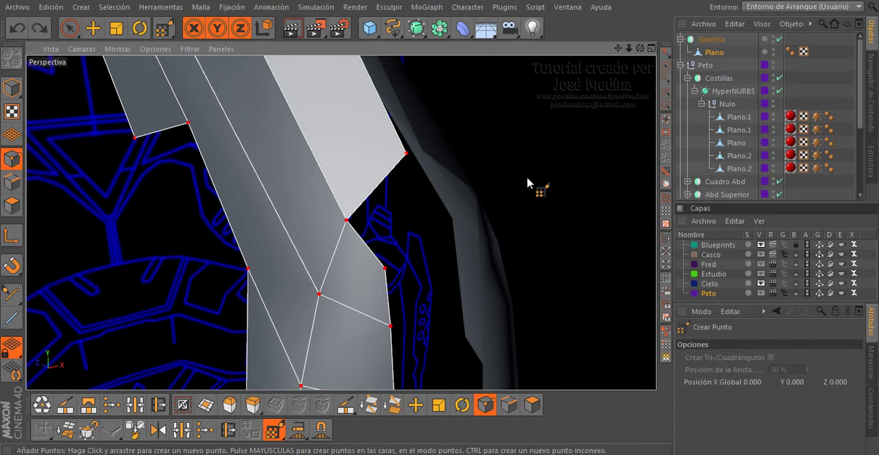
pyautogui.scroll(-2, 527, 176)
pyautogui.rightClick(540, 160)
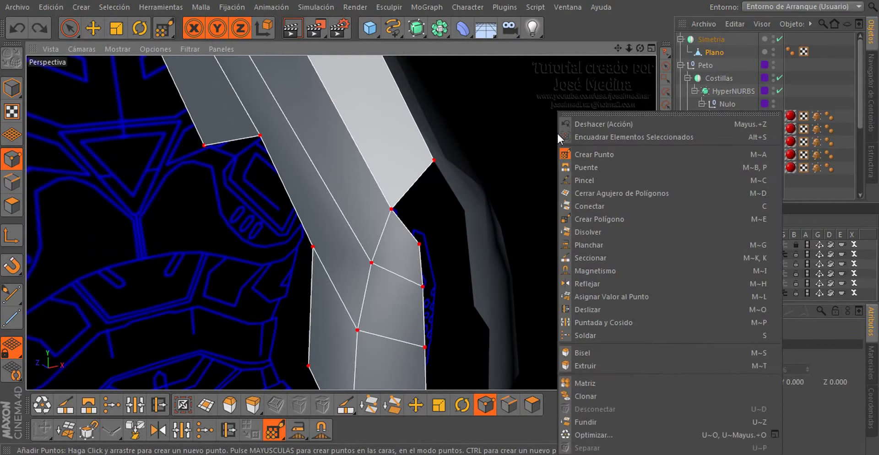
pyautogui.click(565, 216)
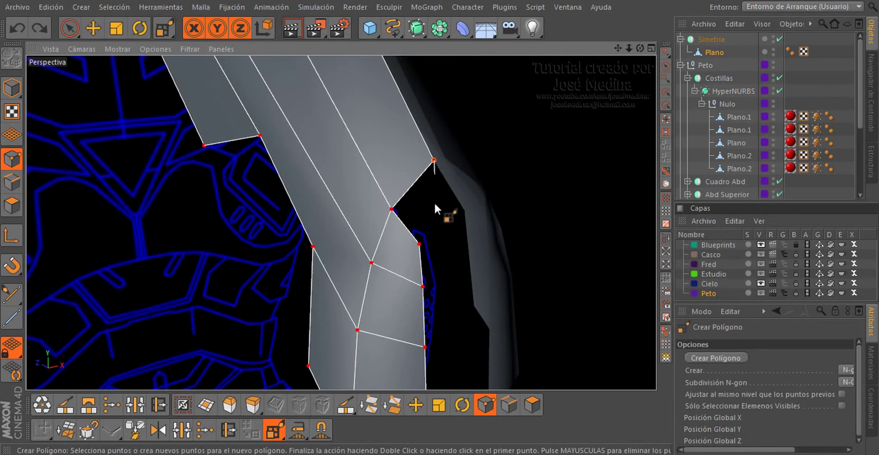
pyautogui.click(419, 243)
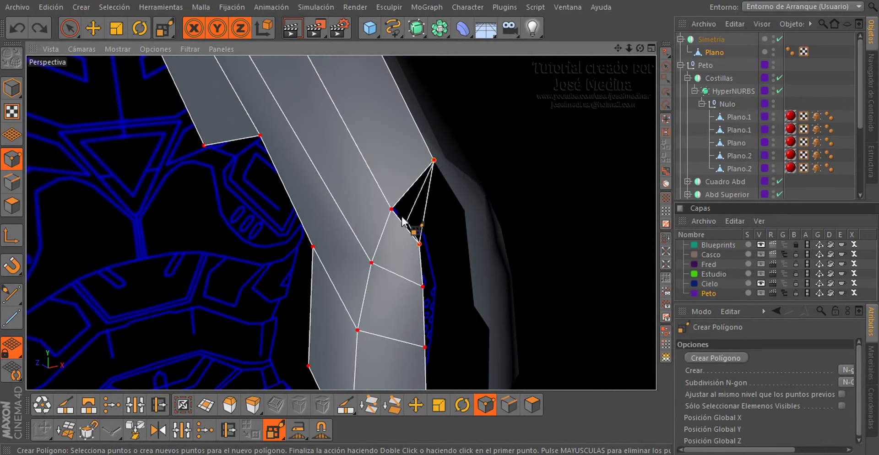
pyautogui.click(433, 160)
pyautogui.moveTo(433, 164)
pyautogui.keyDown('alt'); pyautogui.mouseDown()
pyautogui.moveTo(406, 172)
pyautogui.moveTo(386, 219)
pyautogui.moveTo(240, 164)
pyautogui.moveTo(259, 149)
pyautogui.moveTo(292, 181)
pyautogui.moveTo(340, 193)
pyautogui.mouseUp(); pyautogui.keyUp('alt')
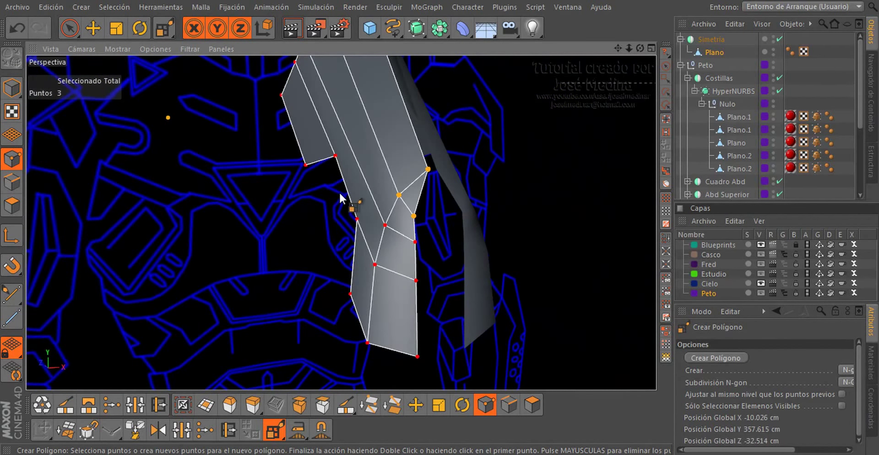
# Box-select the plate's lower points and slide them about 2 cm sideways
pyautogui.press('0')
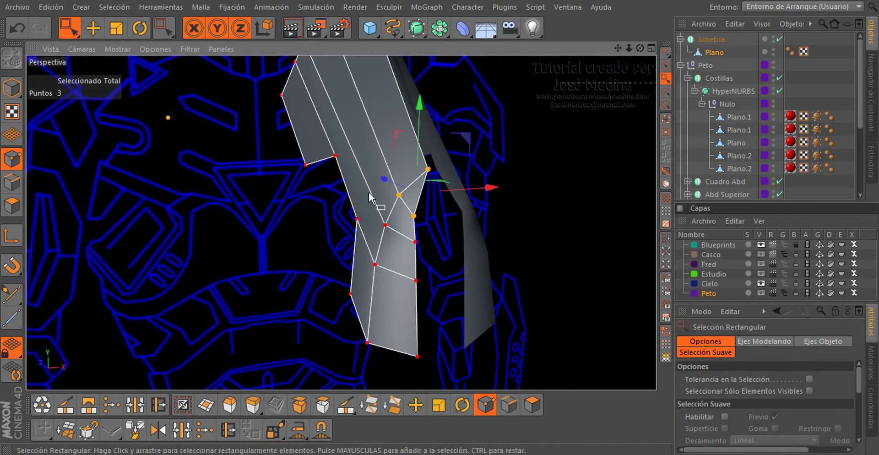
pyautogui.moveTo(340, 177); pyautogui.dragTo(436, 374)
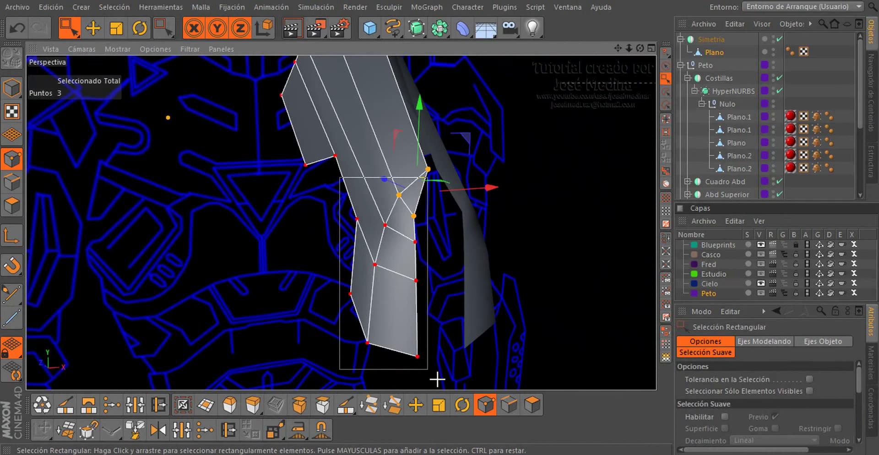
pyautogui.moveTo(398, 257)
pyautogui.keyDown('alt'); pyautogui.mouseDown()
pyautogui.moveTo(307, 236)
pyautogui.moveTo(483, 287)
pyautogui.moveTo(500, 282)
pyautogui.mouseUp(); pyautogui.keyUp('alt')
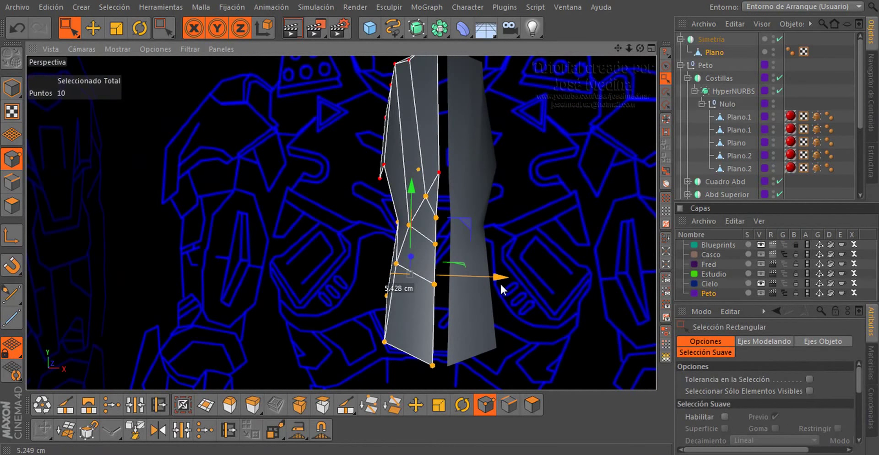
pyautogui.moveTo(500, 282)
pyautogui.keyDown('alt'); pyautogui.mouseDown()
pyautogui.moveTo(448, 265)
pyautogui.moveTo(515, 233)
pyautogui.moveTo(577, 229)
pyautogui.moveTo(453, 240)
pyautogui.mouseUp(); pyautogui.keyUp('alt')
# Shift four lower-left points about 1.4 cm, then two of them about 3.3 cm sideways
pyautogui.moveTo(347, 225)
pyautogui.mouseDown()
pyautogui.moveTo(412, 366)
pyautogui.moveTo(402, 357)
pyautogui.mouseUp()
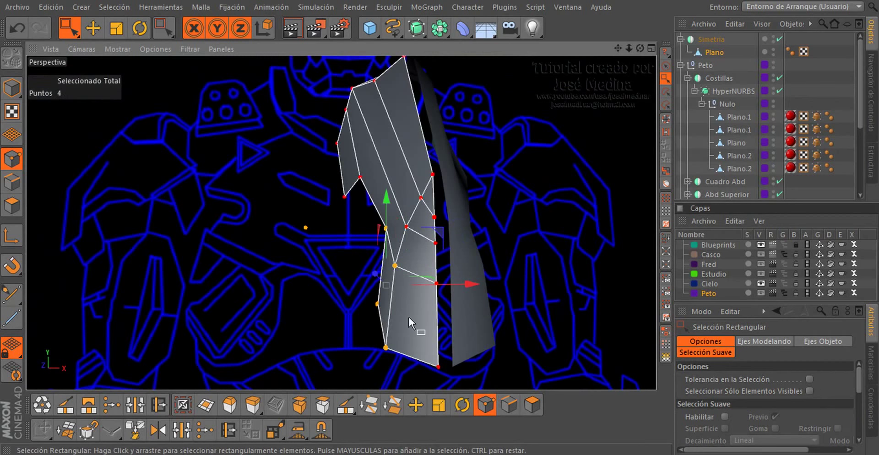
pyautogui.keyDown('shift'); pyautogui.moveTo(436, 280); pyautogui.dragTo(463, 366); pyautogui.keyUp('shift')
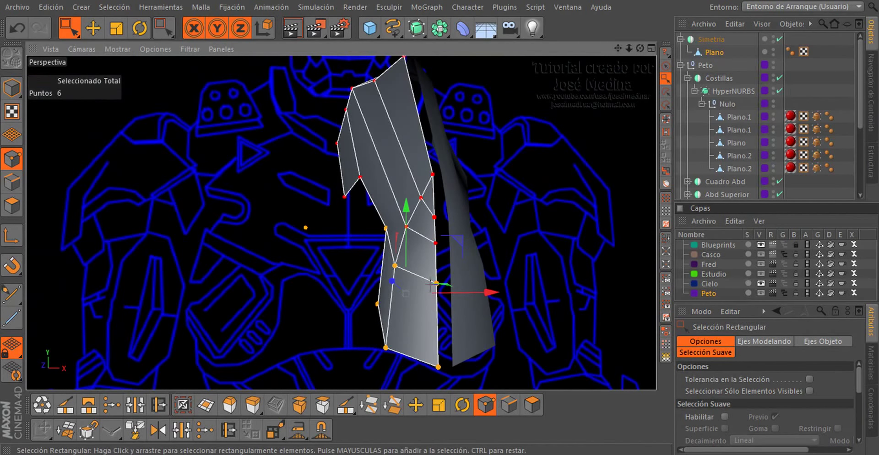
pyautogui.keyDown('ctrl'); pyautogui.moveTo(430, 285); pyautogui.dragTo(470, 389); pyautogui.keyUp('ctrl')
pyautogui.moveTo(470, 285); pyautogui.dragTo(477, 285)
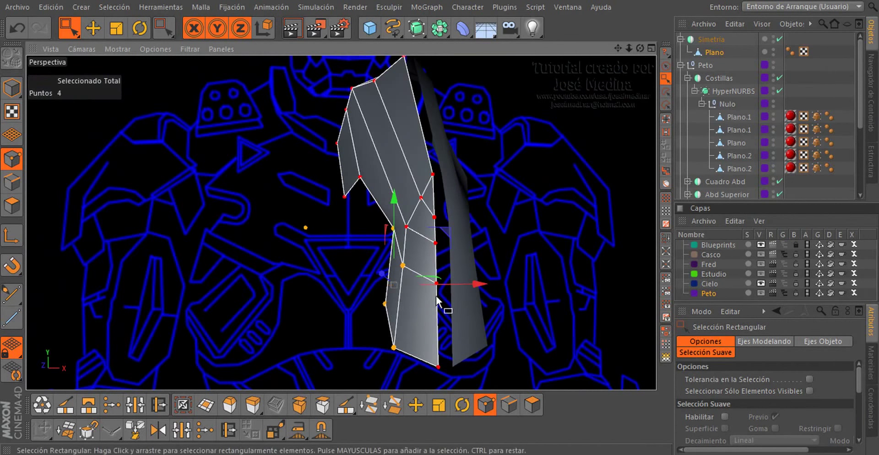
pyautogui.moveTo(449, 312)
pyautogui.keyDown('alt'); pyautogui.mouseDown()
pyautogui.moveTo(367, 262)
pyautogui.moveTo(380, 254)
pyautogui.moveTo(399, 279)
pyautogui.mouseUp(); pyautogui.keyUp('alt')
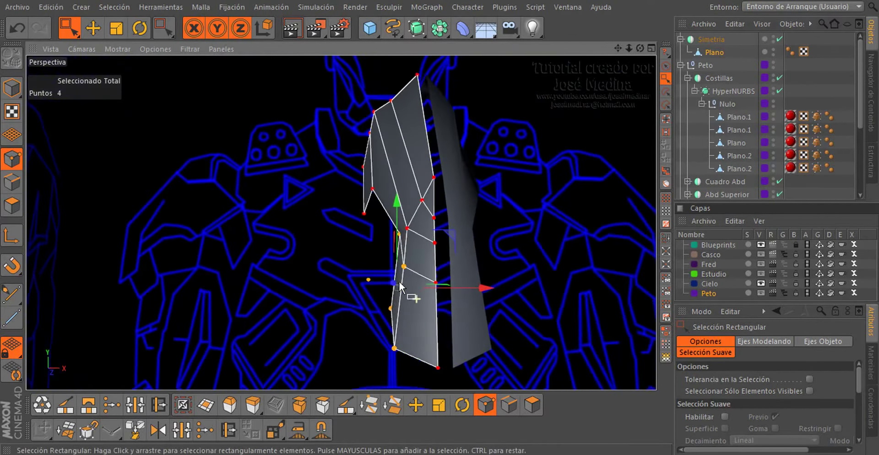
pyautogui.moveTo(405, 350); pyautogui.dragTo(409, 370)
pyautogui.moveTo(474, 328)
pyautogui.mouseDown()
pyautogui.moveTo(490, 331)
pyautogui.moveTo(379, 301)
pyautogui.moveTo(469, 322)
pyautogui.moveTo(515, 310)
pyautogui.moveTo(530, 276)
pyautogui.moveTo(611, 315)
pyautogui.moveTo(400, 292)
pyautogui.moveTo(411, 233)
pyautogui.moveTo(386, 205)
pyautogui.moveTo(411, 218)
pyautogui.mouseUp()
pyautogui.click(435, 248)
pyautogui.moveTo(472, 224)
pyautogui.keyDown('alt'); pyautogui.mouseDown()
pyautogui.moveTo(548, 294)
pyautogui.moveTo(486, 341)
pyautogui.moveTo(509, 296)
pyautogui.moveTo(520, 298)
pyautogui.moveTo(425, 187)
pyautogui.moveTo(441, 196)
pyautogui.moveTo(311, 177)
pyautogui.moveTo(428, 215)
pyautogui.moveTo(453, 201)
pyautogui.moveTo(406, 212)
pyautogui.moveTo(456, 199)
pyautogui.moveTo(432, 206)
pyautogui.moveTo(438, 170)
pyautogui.moveTo(438, 210)
pyautogui.mouseUp(); pyautogui.keyUp('alt')
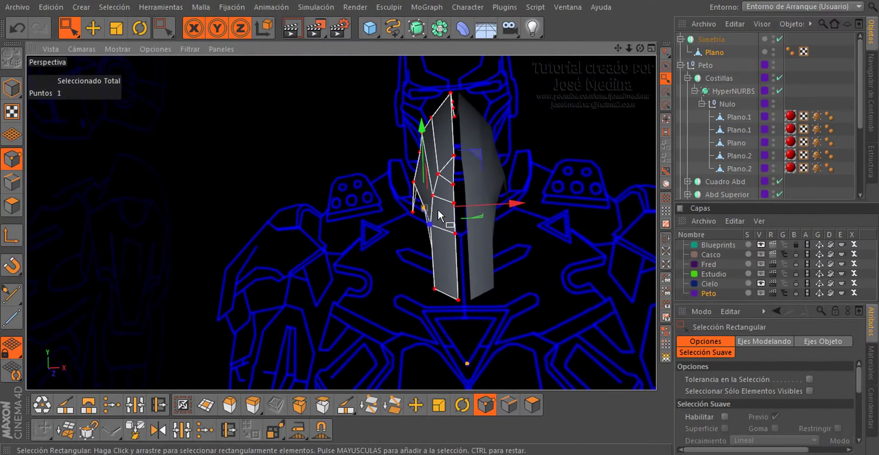
pyautogui.press('F3')
pyautogui.scroll(-2, 434, 212)
pyautogui.scroll(-2, 337, 125)
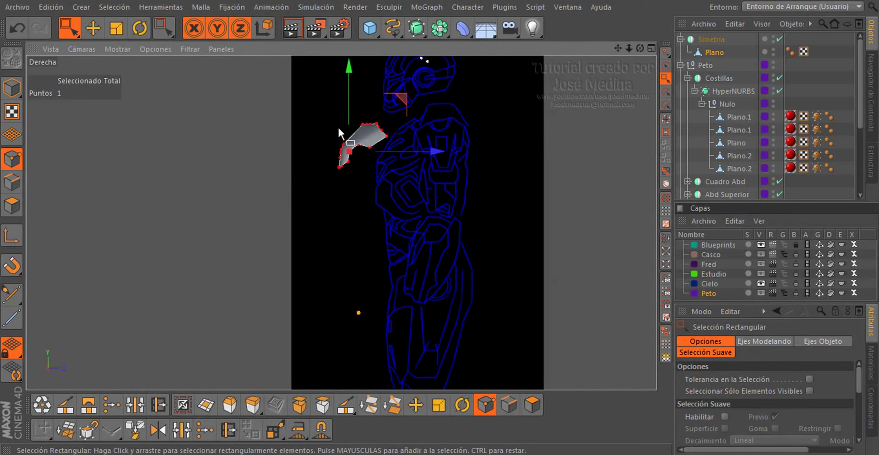
pyautogui.scroll(-1, 363, 259)
pyautogui.scroll(1, 371, 220)
pyautogui.scroll(2, 378, 201)
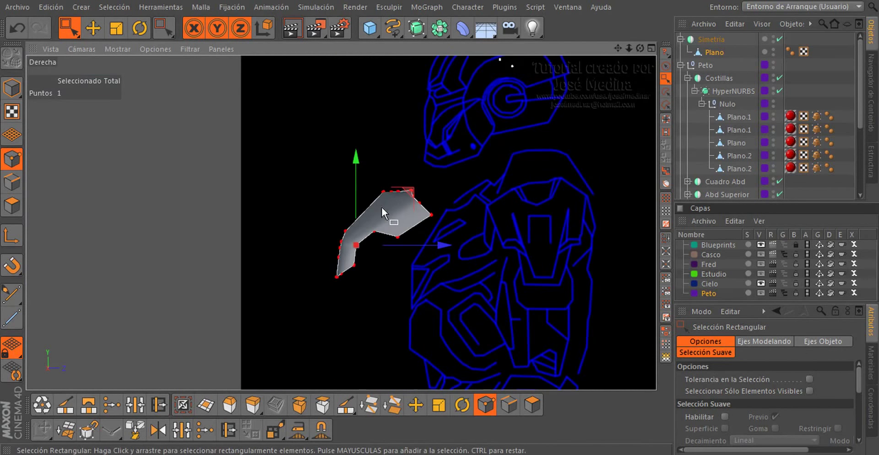
pyautogui.click(711, 38)
pyautogui.scroll(-2, 417, 179)
pyautogui.scroll(-1, 427, 226)
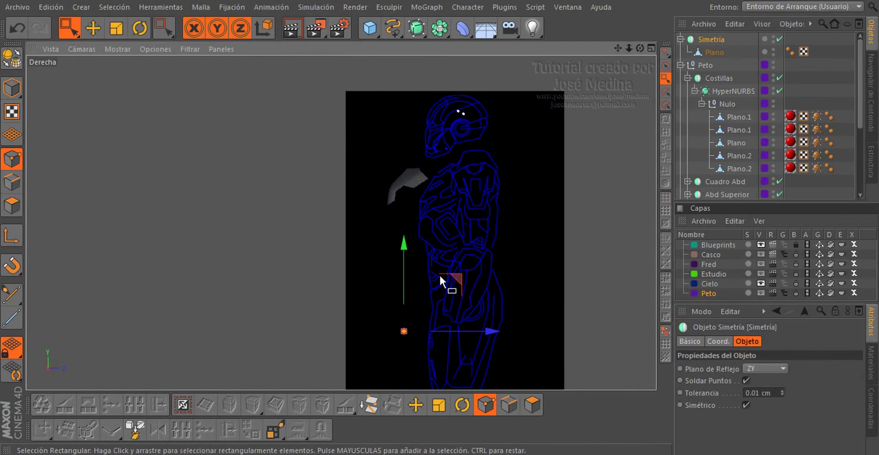
pyautogui.press('r')
pyautogui.moveTo(442, 338); pyautogui.dragTo(573, 328)
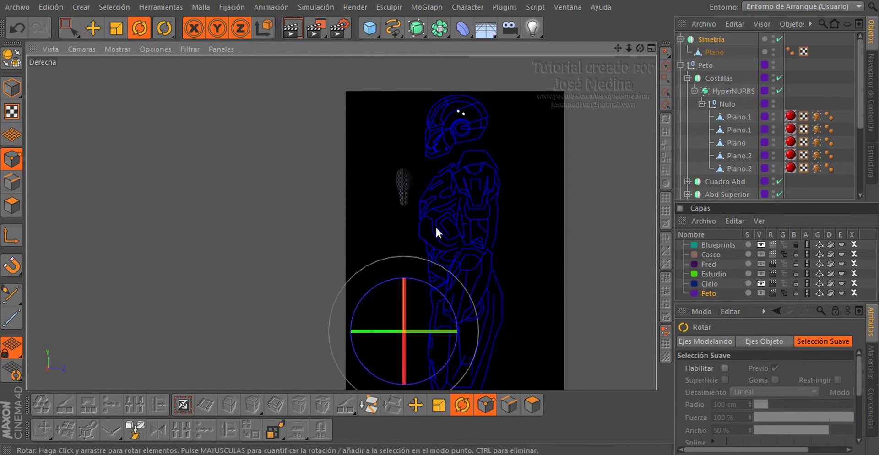
pyautogui.scroll(2, 398, 171)
pyautogui.scroll(2, 401, 180)
pyautogui.press('e')
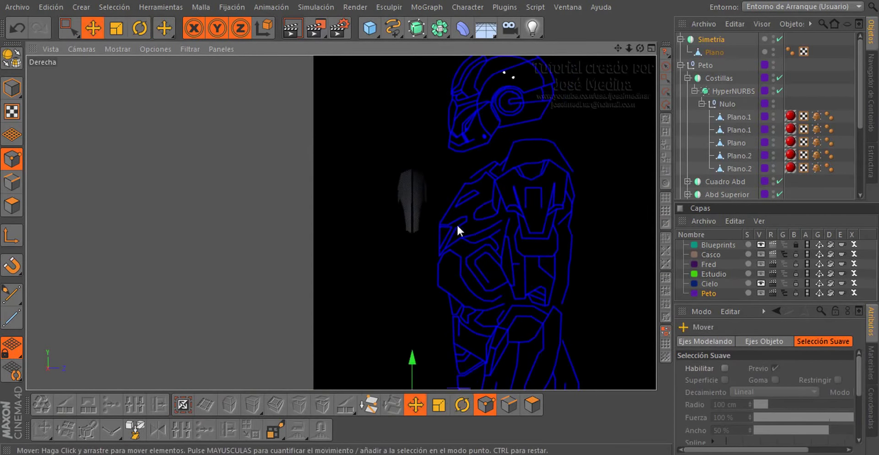
pyautogui.moveTo(457, 223); pyautogui.dragTo(579, 224)
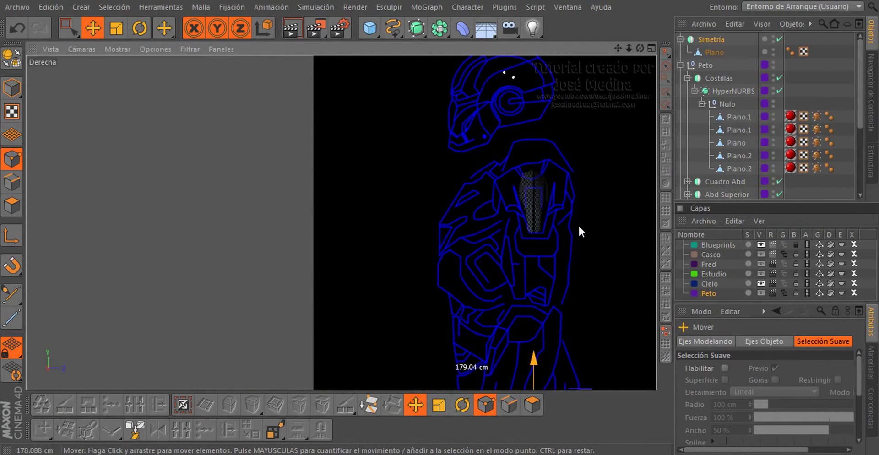
pyautogui.scroll(3, 548, 202)
pyautogui.scroll(1, 323, 255)
pyautogui.scroll(2, 431, 237)
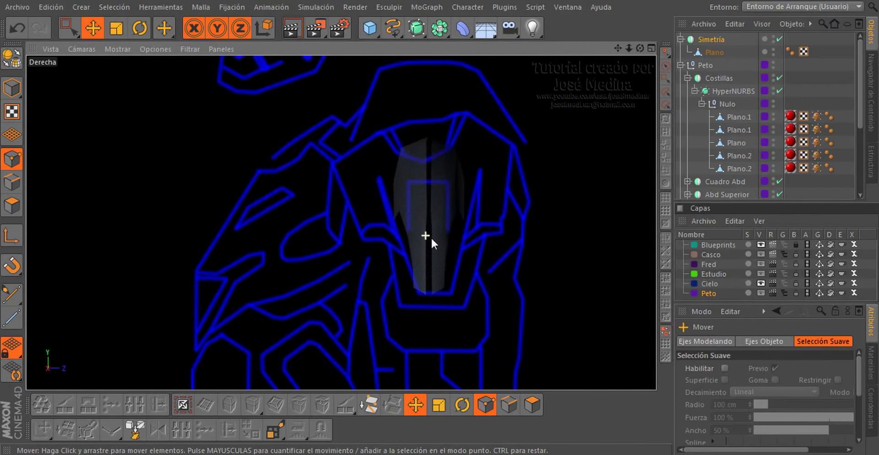
pyautogui.scroll(2, 440, 220)
pyautogui.scroll(2, 448, 212)
pyautogui.scroll(-2, 447, 218)
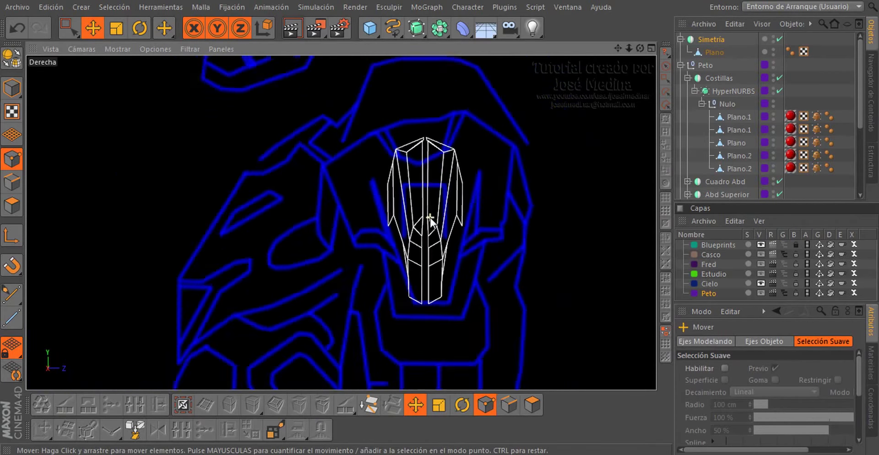
pyautogui.scroll(-1, 440, 217)
pyautogui.scroll(3, 432, 216)
pyautogui.scroll(1, 430, 215)
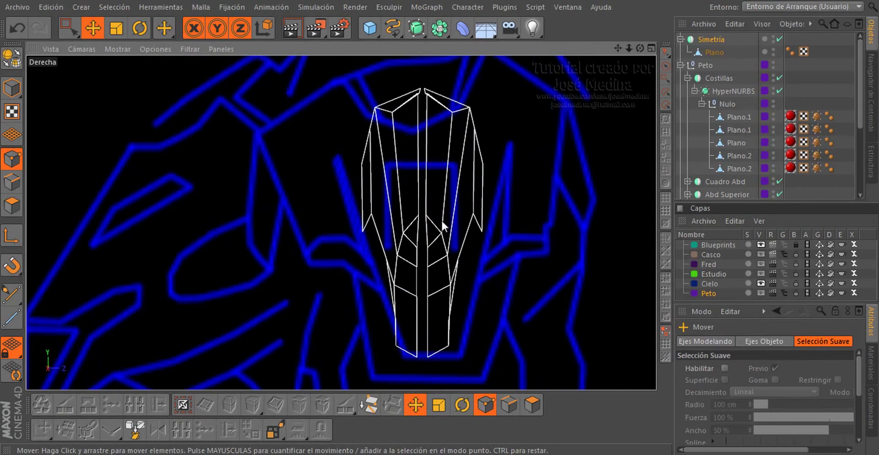
pyautogui.scroll(-2, 441, 219)
pyautogui.scroll(2, 420, 190)
pyautogui.scroll(-1, 446, 205)
pyautogui.scroll(1, 463, 206)
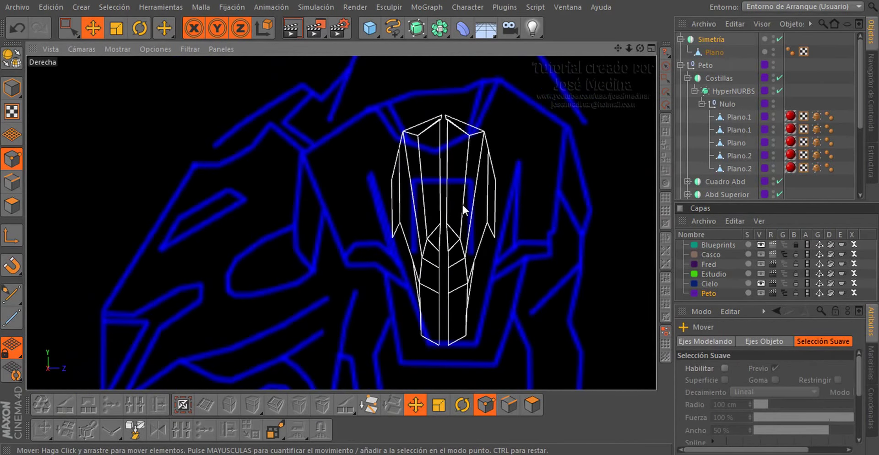
# Scale all Plano points to about 110% and shift them left onto the blueprint
pyautogui.click(713, 53)
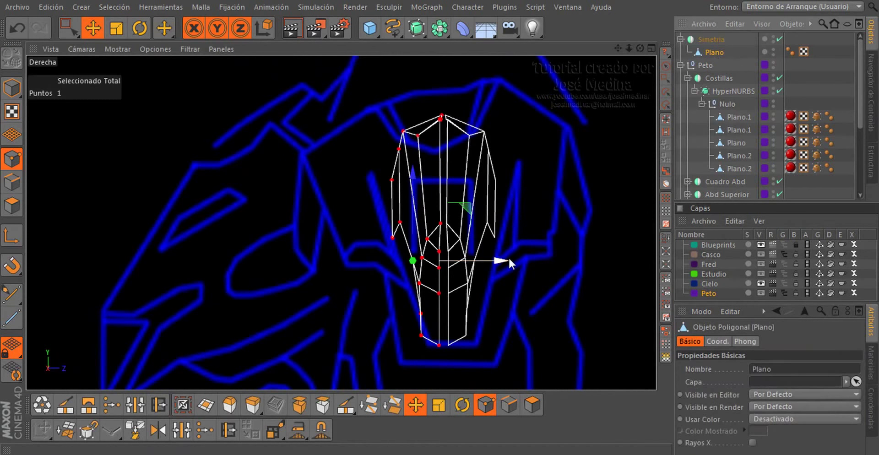
pyautogui.hotkey('ctrl', 'a')
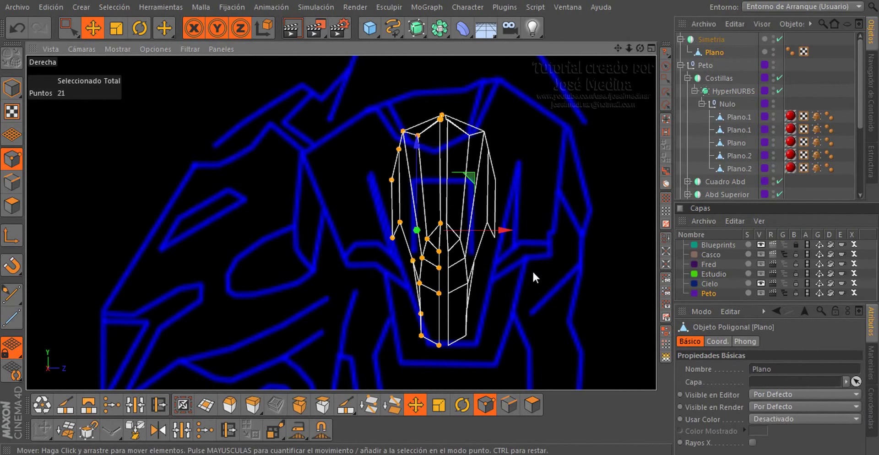
pyautogui.press('t')
pyautogui.moveTo(508, 231)
pyautogui.mouseDown()
pyautogui.moveTo(539, 228)
pyautogui.moveTo(494, 233)
pyautogui.moveTo(548, 246)
pyautogui.mouseUp()
pyautogui.press('e')
pyautogui.press('t')
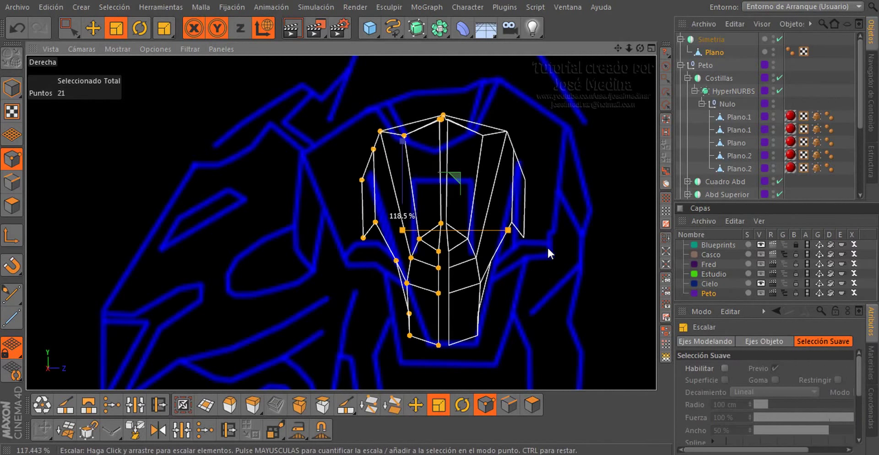
pyautogui.press('e')
pyautogui.moveTo(494, 233)
pyautogui.mouseDown()
pyautogui.moveTo(477, 233)
pyautogui.moveTo(497, 229)
pyautogui.mouseUp()
# Widen the plate further horizontally using world coordinates
pyautogui.press('t')
pyautogui.press('z')
pyautogui.press('w')
pyautogui.moveTo(418, 185); pyautogui.dragTo(393, 133)
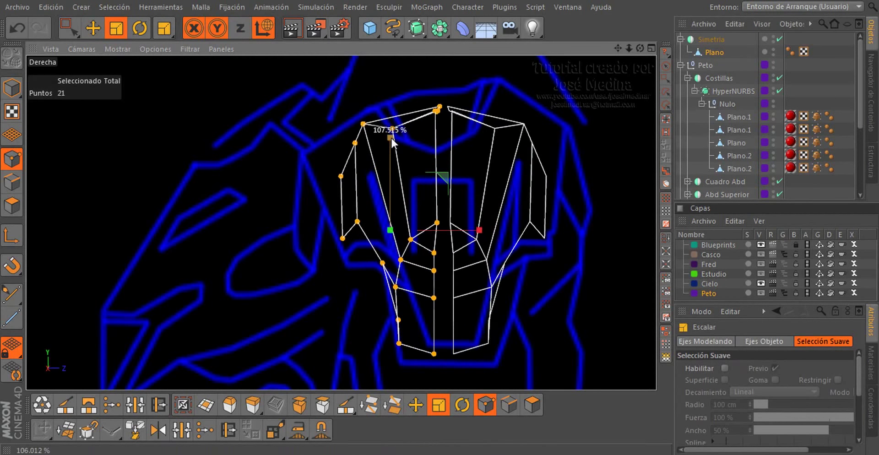
pyautogui.moveTo(485, 230)
pyautogui.mouseDown()
pyautogui.moveTo(494, 235)
pyautogui.moveTo(453, 233)
pyautogui.mouseUp()
pyautogui.press('e')
pyautogui.press('z')
pyautogui.press('w')
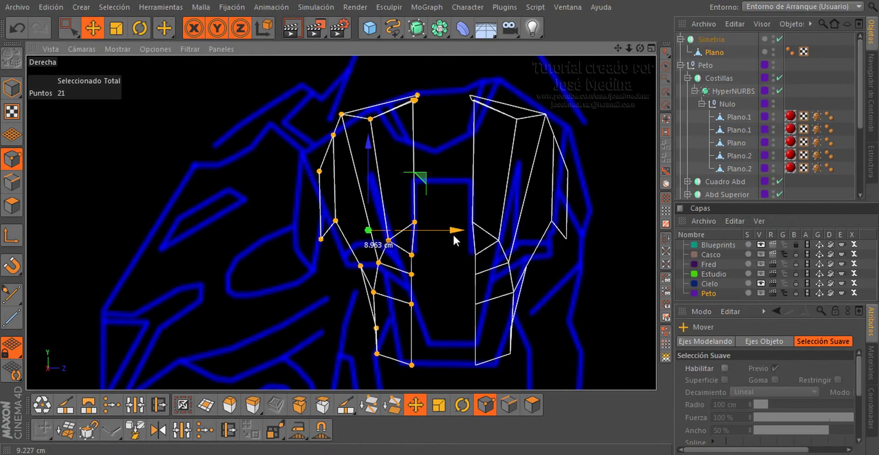
# Flatten the nine centre-edge points on X and move them onto the symmetry line
pyautogui.press('0')
pyautogui.moveTo(402, 76); pyautogui.dragTo(443, 329)
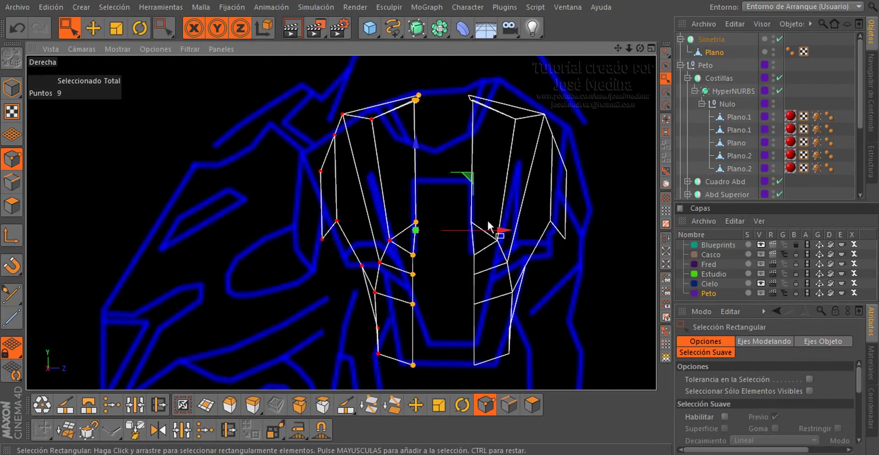
pyautogui.moveTo(501, 230)
pyautogui.mouseDown()
pyautogui.moveTo(523, 229)
pyautogui.moveTo(439, 228)
pyautogui.mouseUp()
pyautogui.press('t')
pyautogui.press('z')
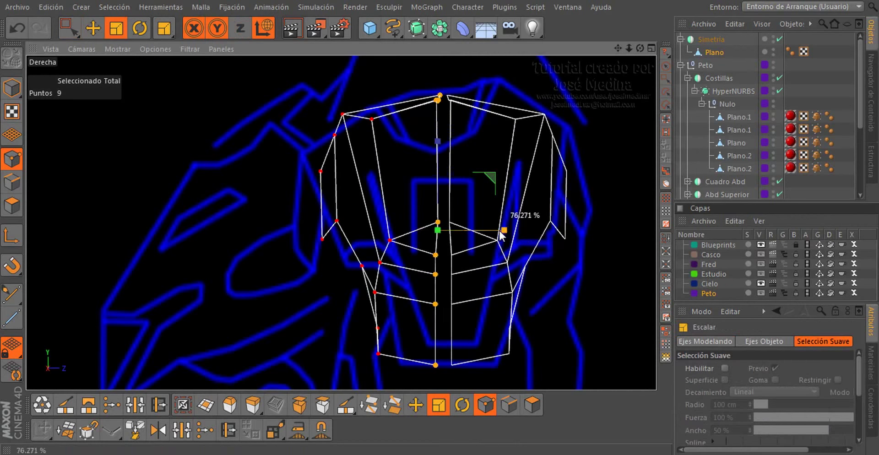
pyautogui.press('e')
pyautogui.press('z')
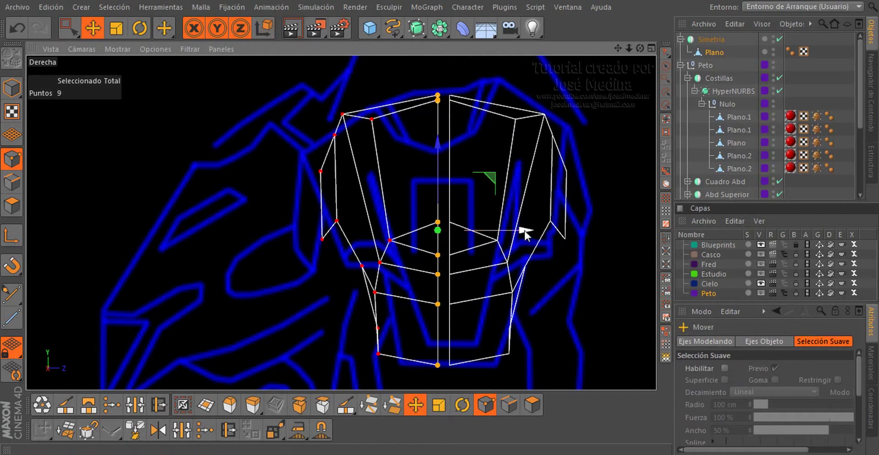
pyautogui.moveTo(525, 231); pyautogui.dragTo(529, 230)
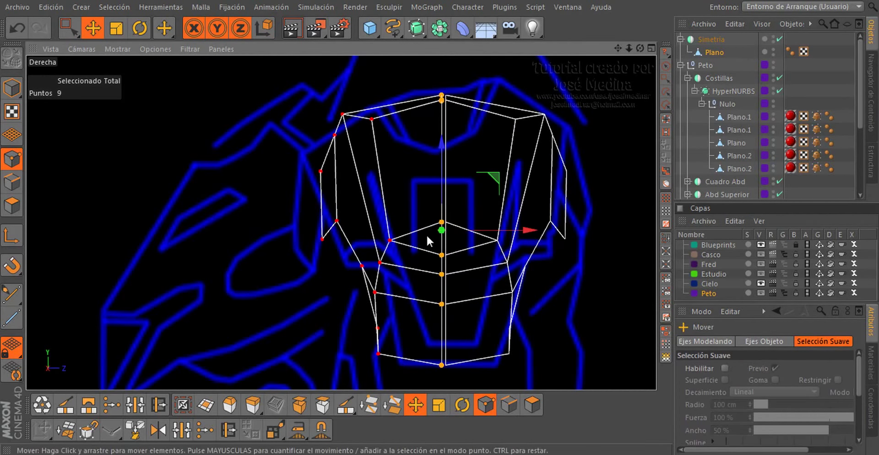
pyautogui.press('F1')
pyautogui.moveTo(427, 235)
pyautogui.keyDown('alt'); pyautogui.mouseDown()
pyautogui.moveTo(151, 266)
pyautogui.moveTo(276, 279)
pyautogui.moveTo(164, 257)
pyautogui.moveTo(173, 246)
pyautogui.moveTo(201, 334)
pyautogui.moveTo(186, 304)
pyautogui.moveTo(392, 323)
pyautogui.moveTo(162, 227)
pyautogui.moveTo(190, 270)
pyautogui.moveTo(291, 275)
pyautogui.mouseUp(); pyautogui.keyUp('alt')
# In Right view, push two inner points about 3 cm outward and upward
pyautogui.press('F3')
pyautogui.press('0')
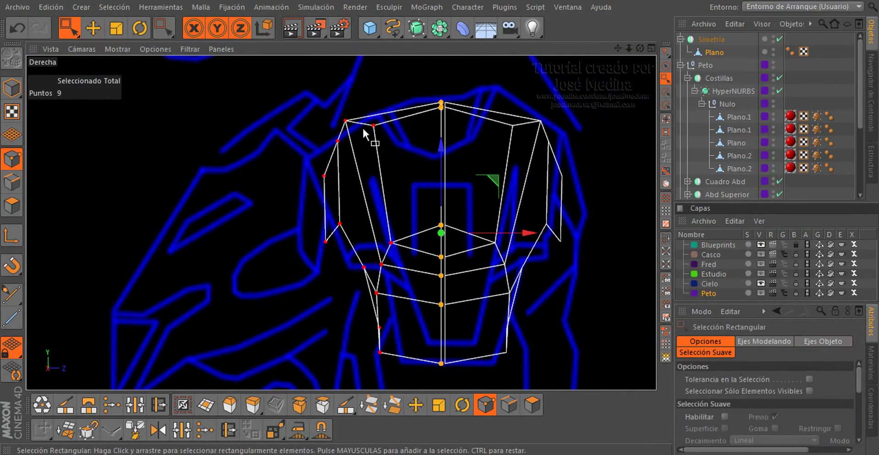
pyautogui.moveTo(361, 120); pyautogui.dragTo(389, 138)
pyautogui.keyDown('shift'); pyautogui.moveTo(391, 227); pyautogui.dragTo(416, 251); pyautogui.keyUp('shift')
pyautogui.moveTo(469, 183); pyautogui.dragTo(485, 183)
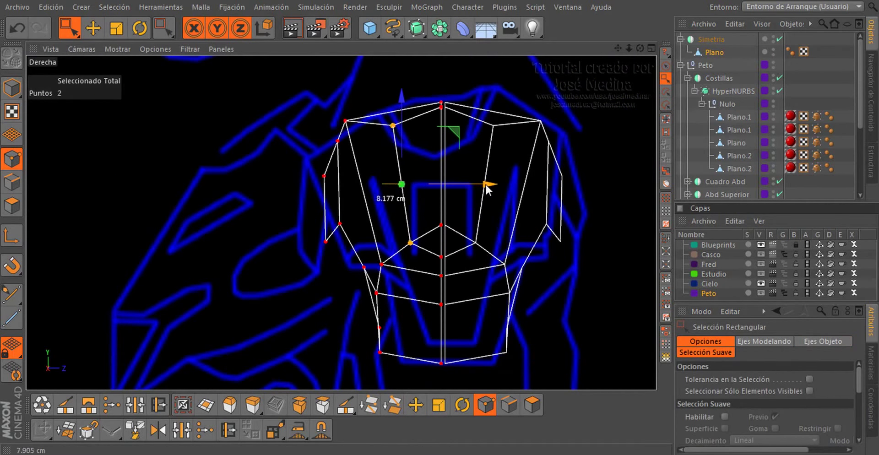
pyautogui.moveTo(400, 98); pyautogui.dragTo(403, 84)
# In Perspective, raise the plate's top point and select nearby points to adjust
pyautogui.press('F1')
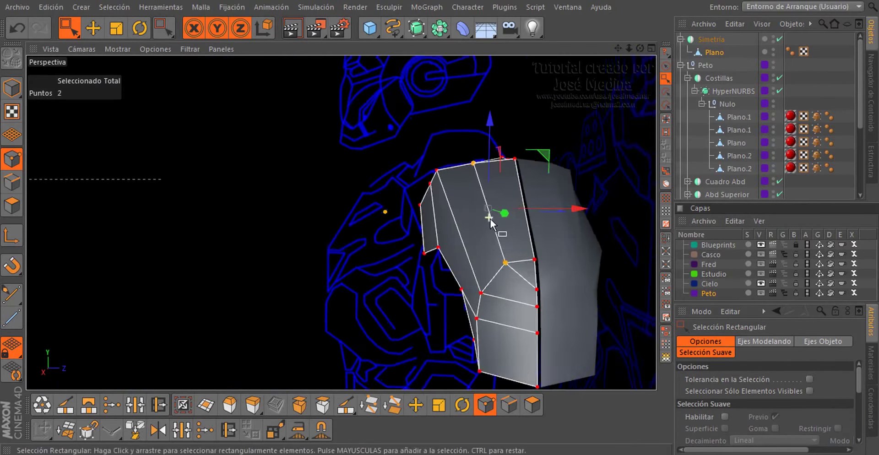
pyautogui.moveTo(490, 219)
pyautogui.keyDown('alt'); pyautogui.mouseDown()
pyautogui.moveTo(603, 171)
pyautogui.moveTo(568, 175)
pyautogui.moveTo(452, 150)
pyautogui.moveTo(468, 149)
pyautogui.moveTo(472, 194)
pyautogui.moveTo(452, 196)
pyautogui.moveTo(474, 165)
pyautogui.moveTo(593, 145)
pyautogui.moveTo(606, 160)
pyautogui.moveTo(603, 188)
pyautogui.moveTo(541, 188)
pyautogui.moveTo(471, 144)
pyautogui.moveTo(428, 102)
pyautogui.moveTo(510, 137)
pyautogui.moveTo(604, 200)
pyautogui.moveTo(627, 231)
pyautogui.moveTo(562, 186)
pyautogui.moveTo(452, 141)
pyautogui.moveTo(416, 117)
pyautogui.moveTo(409, 101)
pyautogui.moveTo(395, 102)
pyautogui.moveTo(395, 87)
pyautogui.moveTo(414, 84)
pyautogui.moveTo(457, 107)
pyautogui.moveTo(527, 185)
pyautogui.moveTo(584, 224)
pyautogui.moveTo(522, 189)
pyautogui.moveTo(537, 214)
pyautogui.mouseUp(); pyautogui.keyUp('alt')
pyautogui.click(460, 160)
pyautogui.scroll(3, 478, 135)
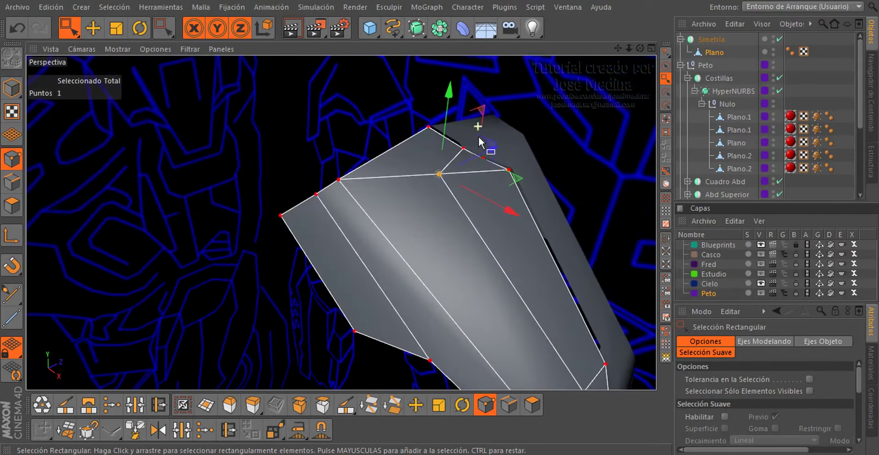
pyautogui.keyDown('shift'); pyautogui.moveTo(463, 141); pyautogui.dragTo(487, 172); pyautogui.keyUp('shift')
pyautogui.moveTo(487, 76)
pyautogui.keyDown('alt'); pyautogui.mouseDown()
pyautogui.moveTo(452, 192)
pyautogui.moveTo(320, 119)
pyautogui.moveTo(445, 165)
pyautogui.moveTo(462, 201)
pyautogui.moveTo(337, 159)
pyautogui.moveTo(393, 200)
pyautogui.moveTo(411, 196)
pyautogui.moveTo(384, 182)
pyautogui.moveTo(392, 250)
pyautogui.mouseUp(); pyautogui.keyUp('alt')
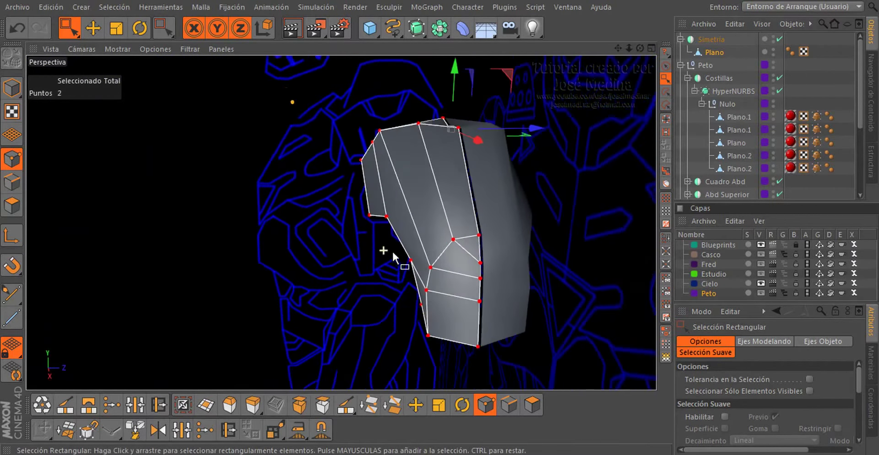
pyautogui.click(420, 304)
pyautogui.moveTo(494, 303)
pyautogui.keyDown('alt'); pyautogui.mouseDown()
pyautogui.moveTo(399, 251)
pyautogui.moveTo(392, 230)
pyautogui.moveTo(512, 311)
pyautogui.moveTo(457, 204)
pyautogui.moveTo(386, 204)
pyautogui.moveTo(434, 216)
pyautogui.moveTo(345, 216)
pyautogui.mouseUp(); pyautogui.keyUp('alt')
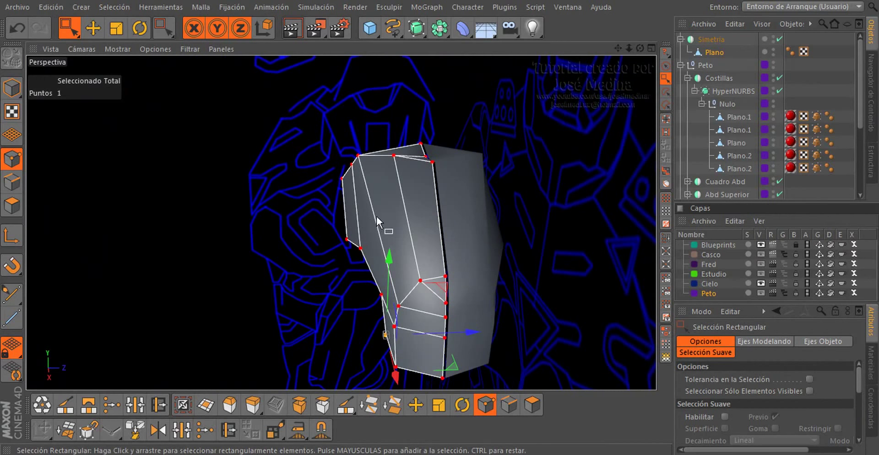
# Make the Simetría object editable and select the resulting combined Plano mesh
pyautogui.click(714, 39)
pyautogui.click(12, 59)
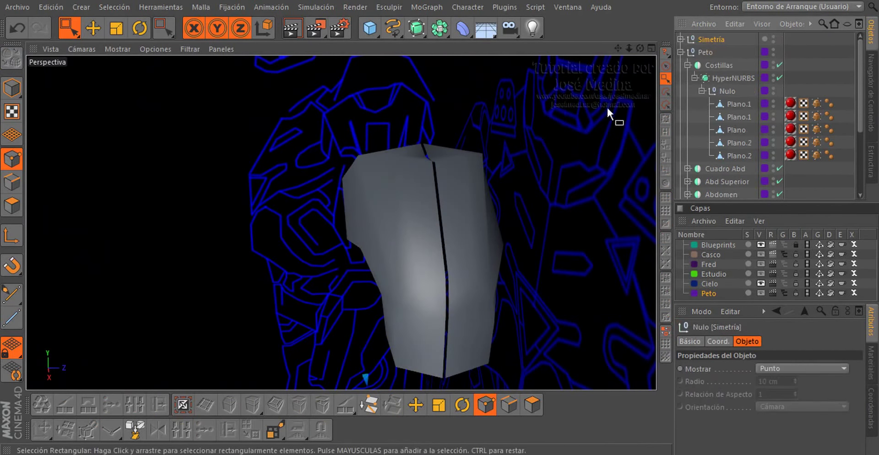
pyautogui.click(707, 52)
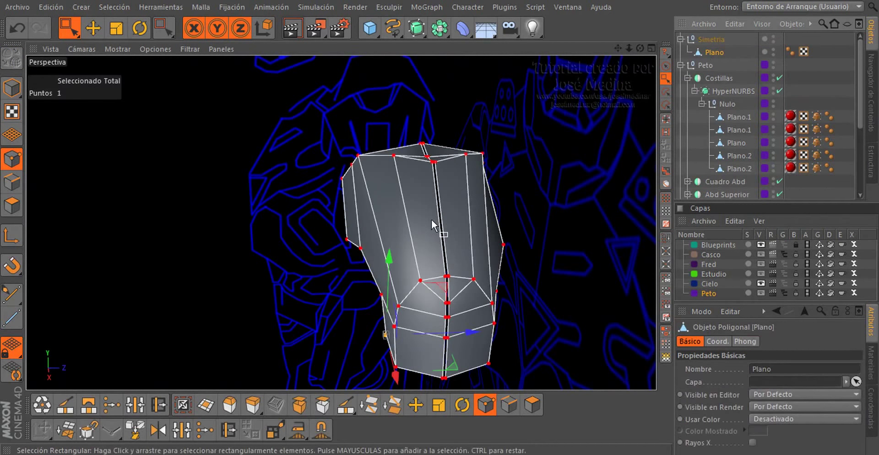
pyautogui.moveTo(455, 219)
pyautogui.mouseDown(button='middle')
pyautogui.moveTo(405, 220)
pyautogui.moveTo(408, 210)
pyautogui.mouseUp(button='middle')
# In Right view, box-select the 18 points along the centre seam
pyautogui.press('F4')
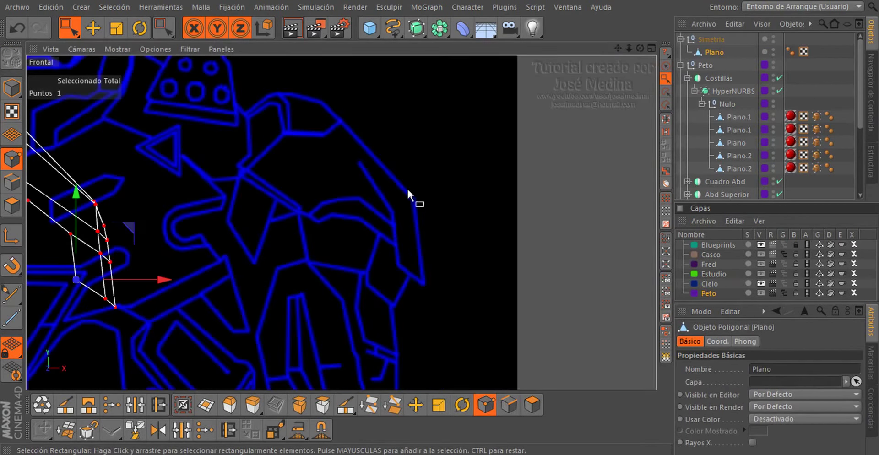
pyautogui.press('F3')
pyautogui.moveTo(430, 94); pyautogui.dragTo(457, 379)
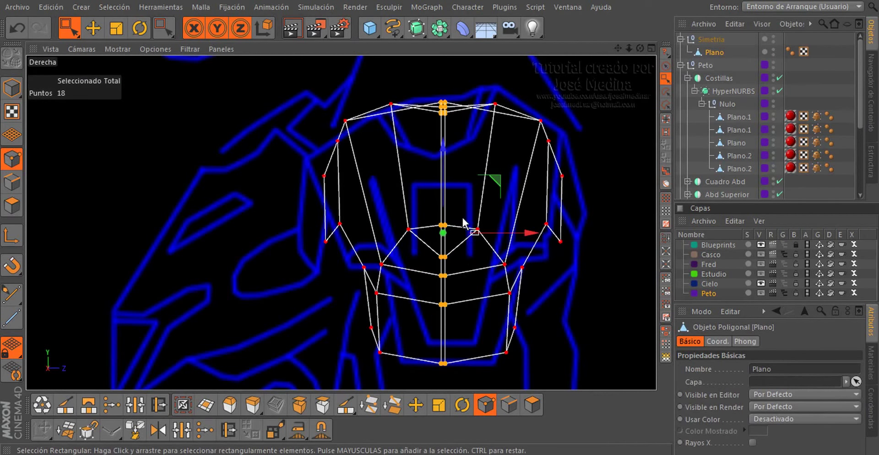
pyautogui.scroll(2, 452, 235)
pyautogui.scroll(5, 452, 235)
pyautogui.scroll(2, 451, 235)
# Stitch the two centre edge columns with Stitch and Sew, merging 18 seam points into 9
pyautogui.rightClick(565, 147)
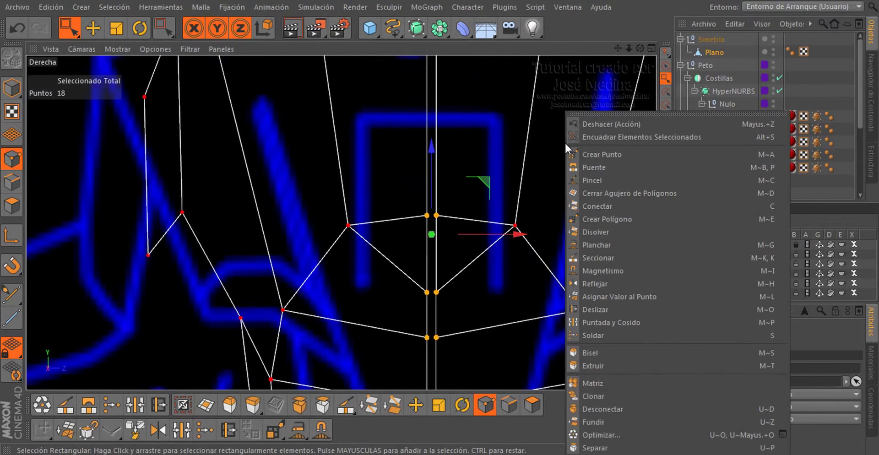
pyautogui.click(599, 322)
pyautogui.scroll(4, 437, 213)
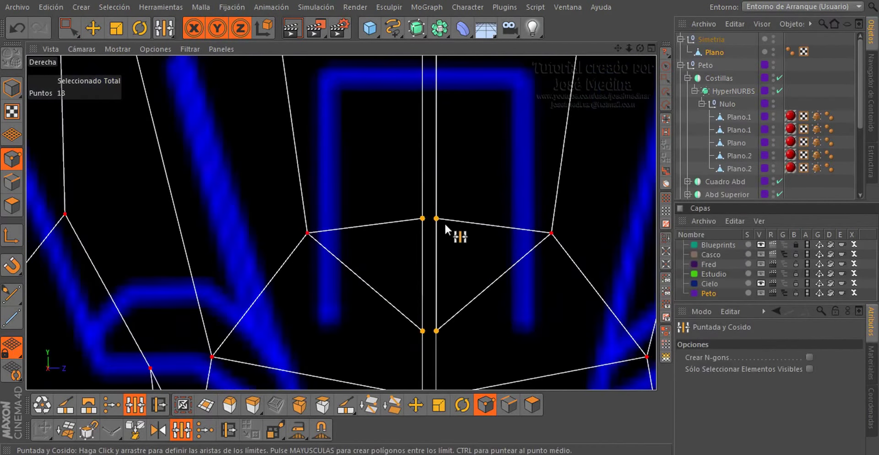
pyautogui.moveTo(437, 220); pyautogui.dragTo(424, 219)
pyautogui.scroll(-6, 434, 227)
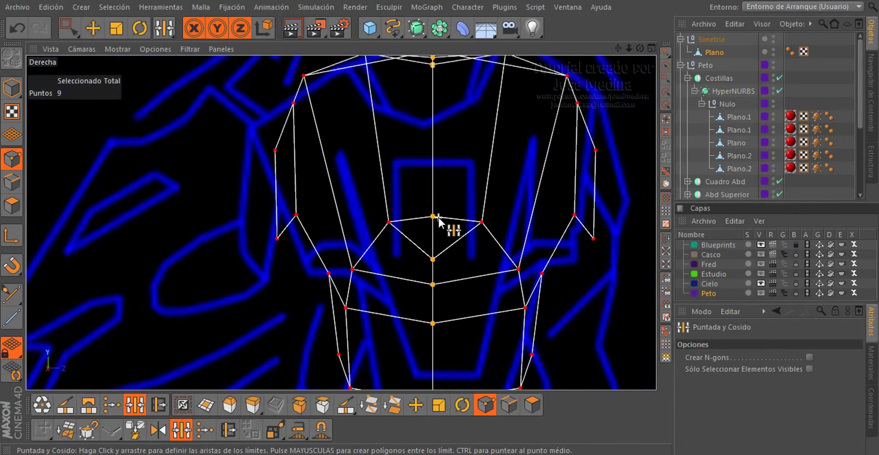
pyautogui.scroll(-3, 439, 218)
pyautogui.scroll(1, 439, 216)
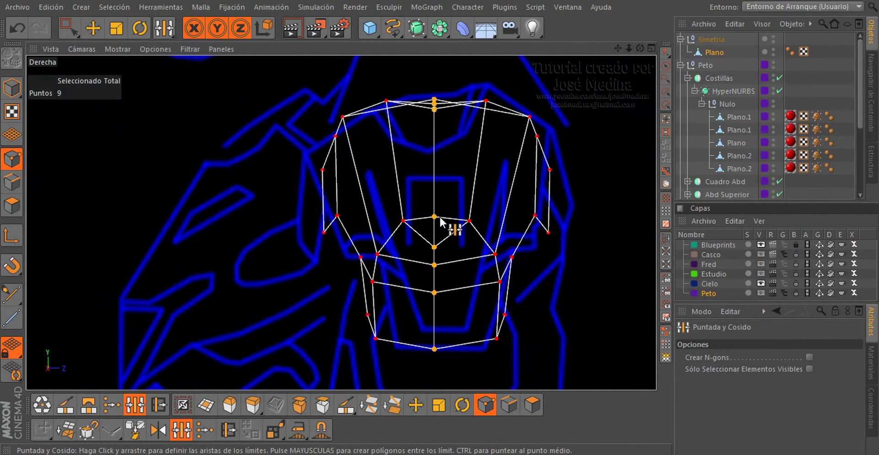
pyautogui.press('F1')
pyautogui.press('space')
pyautogui.moveTo(504, 232)
pyautogui.keyDown('alt'); pyautogui.mouseDown()
pyautogui.moveTo(481, 249)
pyautogui.moveTo(424, 114)
pyautogui.mouseUp(); pyautogui.keyUp('alt')
# Select two points on the plate's top rim and lower them along Y
pyautogui.scroll(5, 432, 155)
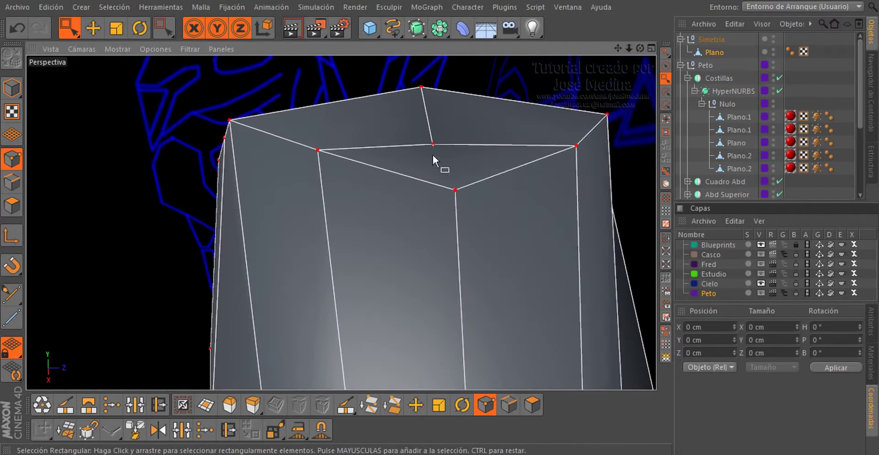
pyautogui.scroll(-2, 422, 240)
pyautogui.moveTo(333, 157); pyautogui.dragTo(390, 207)
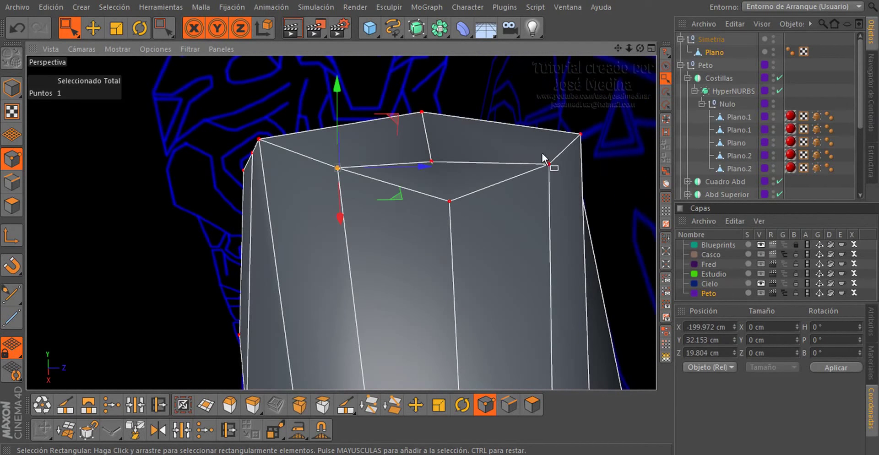
pyautogui.keyDown('shift'); pyautogui.click(548, 164); pyautogui.keyUp('shift')
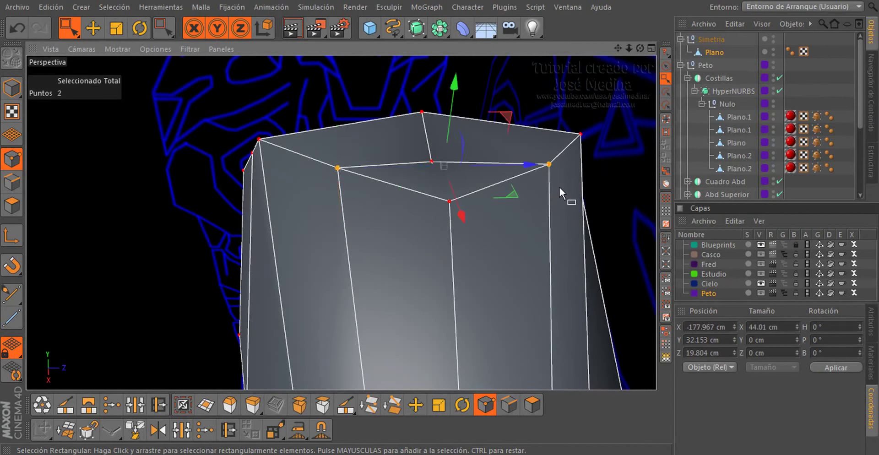
pyautogui.moveTo(507, 191)
pyautogui.keyDown('alt'); pyautogui.mouseDown()
pyautogui.moveTo(495, 236)
pyautogui.moveTo(586, 225)
pyautogui.moveTo(636, 185)
pyautogui.moveTo(625, 204)
pyautogui.mouseUp(); pyautogui.keyUp('alt')
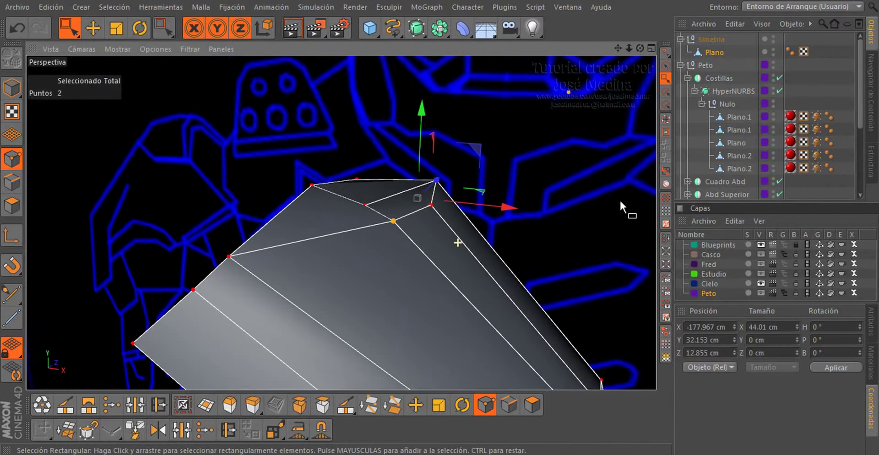
pyautogui.moveTo(421, 116); pyautogui.dragTo(422, 123)
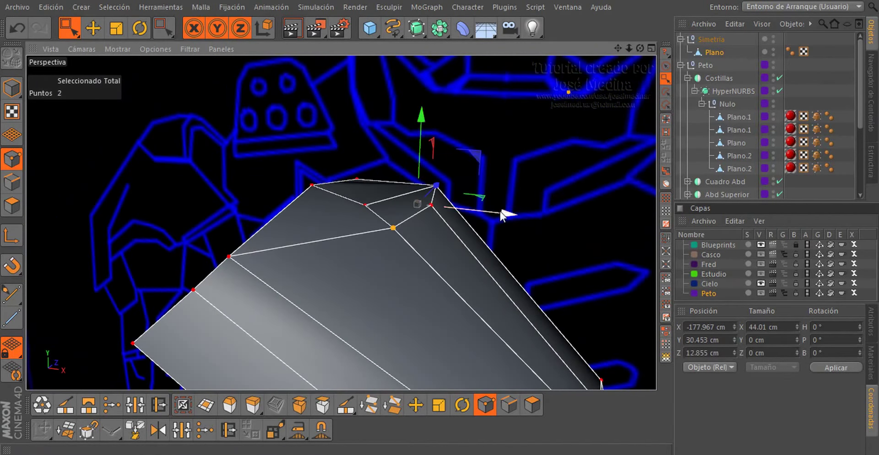
pyautogui.moveTo(504, 212); pyautogui.dragTo(518, 216)
pyautogui.moveTo(432, 122)
pyautogui.mouseDown()
pyautogui.moveTo(433, 133)
pyautogui.moveTo(318, 190)
pyautogui.moveTo(284, 196)
pyautogui.moveTo(281, 210)
pyautogui.moveTo(368, 109)
pyautogui.mouseUp()
# In Right view, select the left and right lower side columns and scale them inward
pyautogui.moveTo(408, 215)
pyautogui.keyDown('alt'); pyautogui.mouseDown()
pyautogui.moveTo(361, 141)
pyautogui.moveTo(353, 144)
pyautogui.mouseUp(); pyautogui.keyUp('alt')
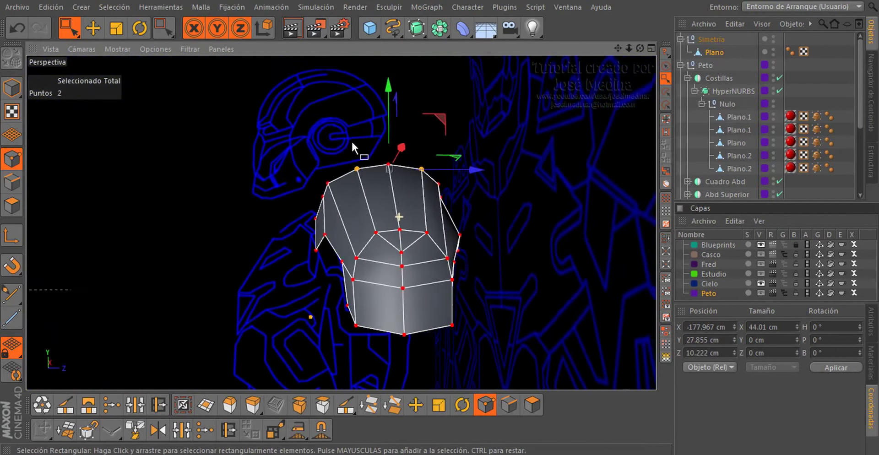
pyautogui.press('F4')
pyautogui.press('F3')
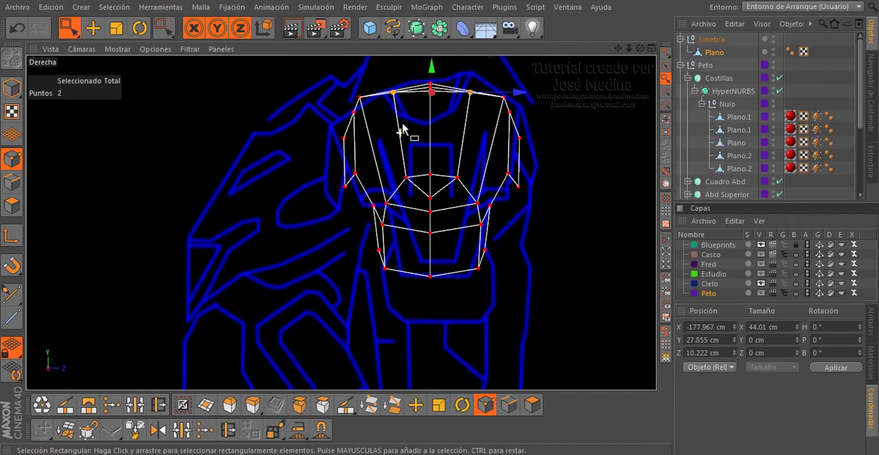
pyautogui.keyDown('alt'); pyautogui.moveTo(402, 133); pyautogui.dragTo(402, 275, button='right'); pyautogui.keyUp('alt')
pyautogui.moveTo(352, 152); pyautogui.dragTo(399, 293)
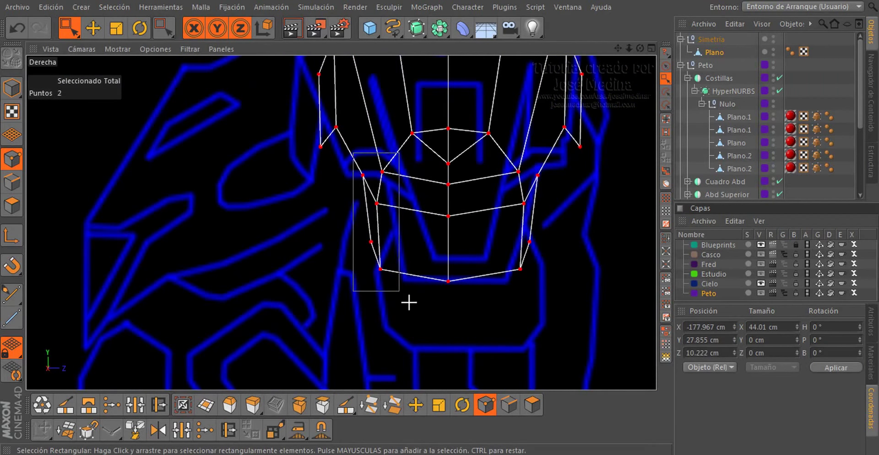
pyautogui.keyDown('shift'); pyautogui.moveTo(514, 169); pyautogui.dragTo(559, 291); pyautogui.keyUp('shift')
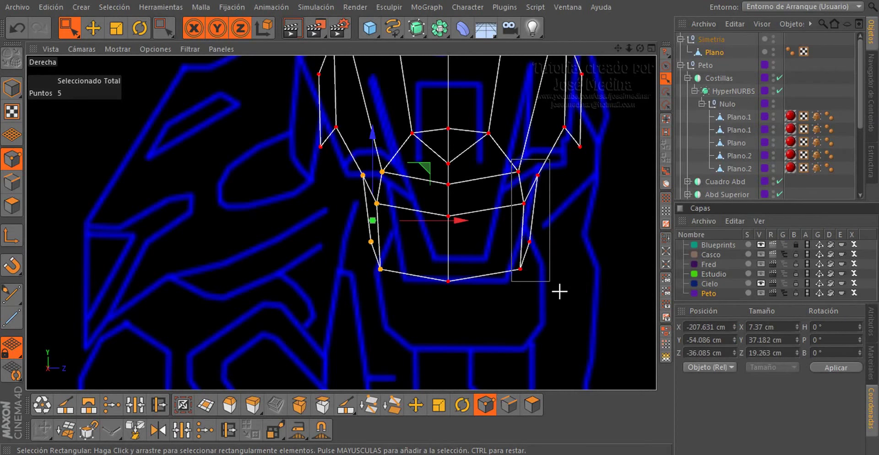
pyautogui.press('t')
pyautogui.moveTo(543, 218); pyautogui.dragTo(524, 217)
pyautogui.scroll(-3, 414, 299)
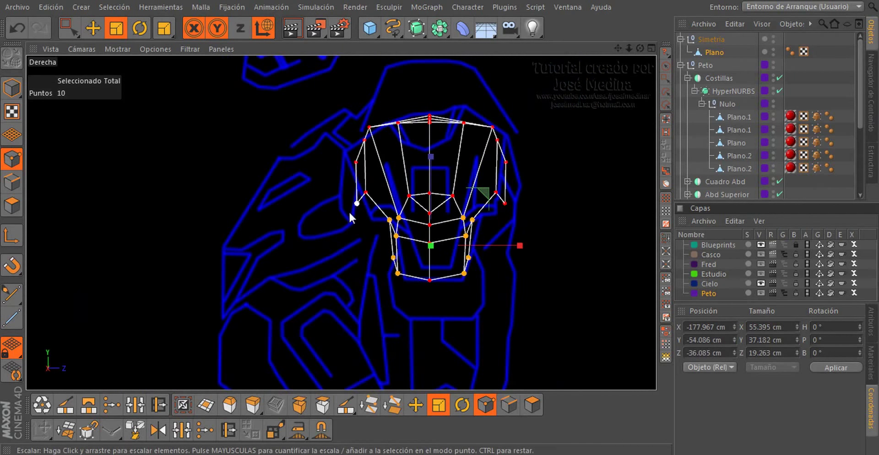
# Select all plate points and shift the whole plate slightly sideways
pyautogui.hotkey('ctrl', 'a')
pyautogui.press('e')
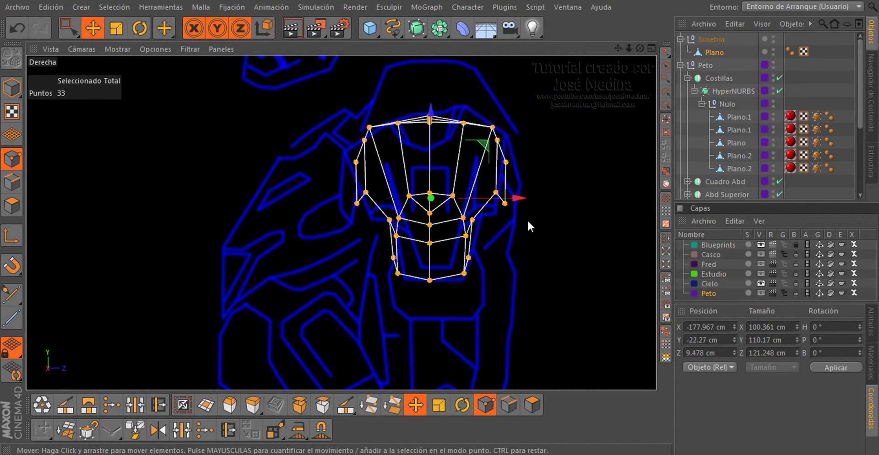
pyautogui.moveTo(516, 198); pyautogui.dragTo(521, 197)
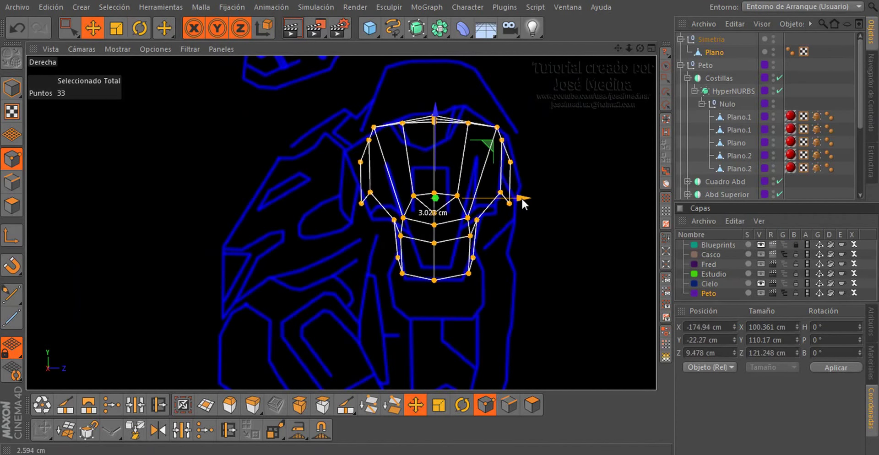
pyautogui.press('F1')
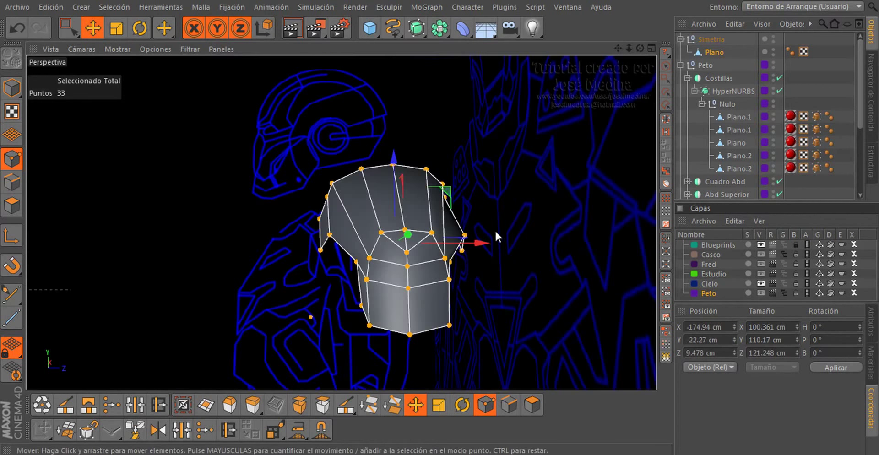
pyautogui.moveTo(422, 266)
pyautogui.keyDown('alt'); pyautogui.mouseDown()
pyautogui.moveTo(521, 345)
pyautogui.moveTo(534, 292)
pyautogui.moveTo(359, 293)
pyautogui.moveTo(525, 305)
pyautogui.moveTo(546, 265)
pyautogui.moveTo(645, 216)
pyautogui.moveTo(493, 282)
pyautogui.moveTo(375, 288)
pyautogui.moveTo(361, 314)
pyautogui.mouseUp(); pyautogui.keyUp('alt')
# Select the lower points and scale them wider in world coordinates
pyautogui.press('9')
pyautogui.click(352, 309)
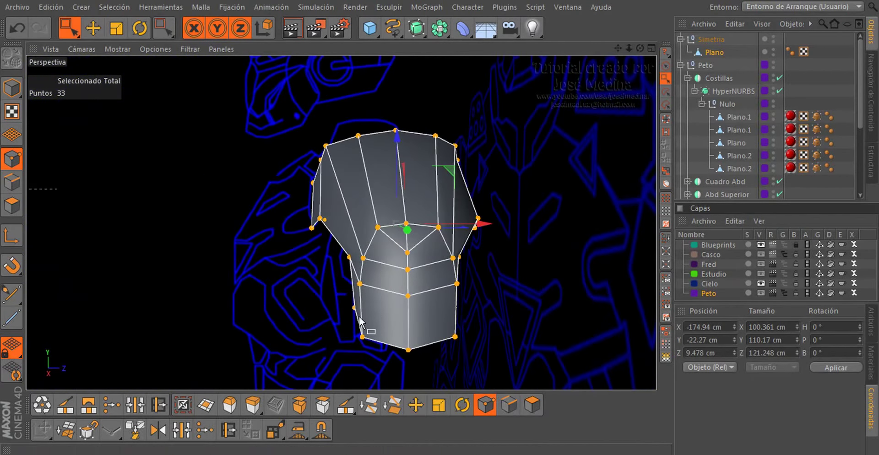
pyautogui.scroll(5, 389, 316)
pyautogui.scroll(-5, 455, 302)
pyautogui.scroll(1, 315, 279)
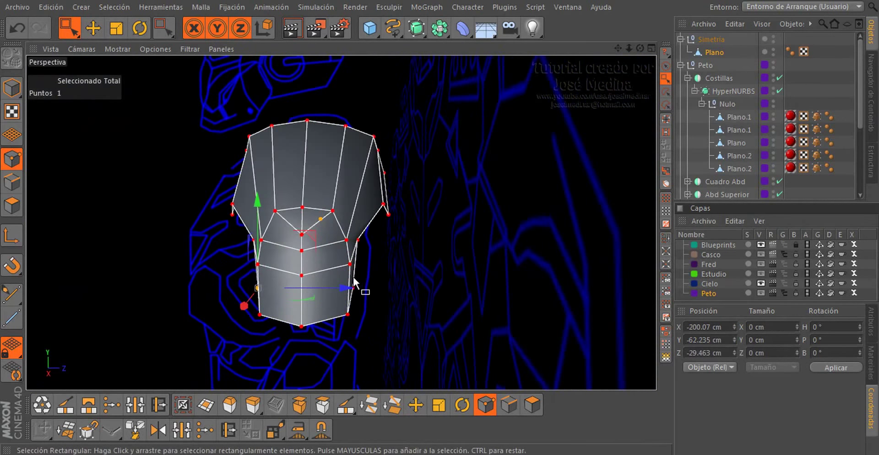
pyautogui.press('0')
pyautogui.press('t')
pyautogui.press('z')
pyautogui.press('w')
pyautogui.moveTo(392, 290)
pyautogui.mouseDown()
pyautogui.moveTo(464, 273)
pyautogui.moveTo(334, 290)
pyautogui.moveTo(369, 252)
pyautogui.moveTo(423, 268)
pyautogui.moveTo(372, 246)
pyautogui.mouseUp()
# In Front view, move all plate points along X over the figure's shoulder
pyautogui.press('F3')
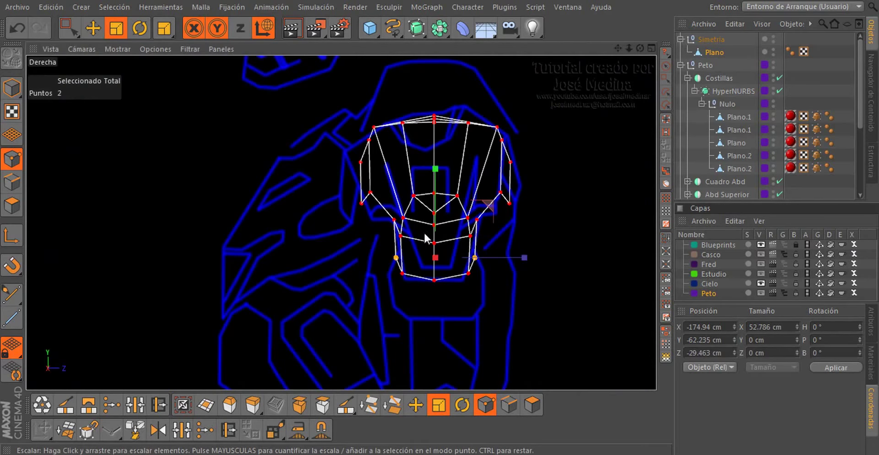
pyautogui.press('F4')
pyautogui.scroll(-3, 366, 226)
pyautogui.scroll(1, 312, 225)
pyautogui.hotkey('ctrl', 'a')
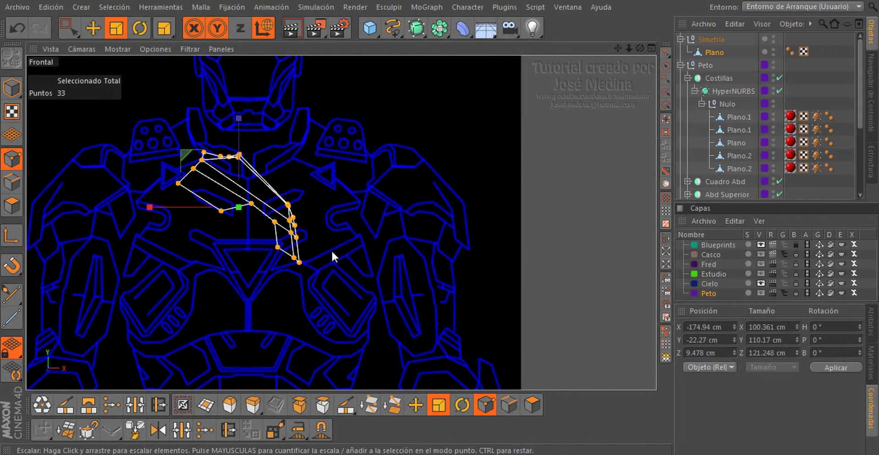
pyautogui.press('e')
pyautogui.press('z')
pyautogui.press('w')
pyautogui.moveTo(170, 207); pyautogui.dragTo(334, 206)
pyautogui.scroll(3, 434, 209)
pyautogui.scroll(1, 468, 230)
pyautogui.keyDown('alt'); pyautogui.moveTo(468, 230); pyautogui.dragTo(361, 231, button='middle'); pyautogui.keyUp('alt')
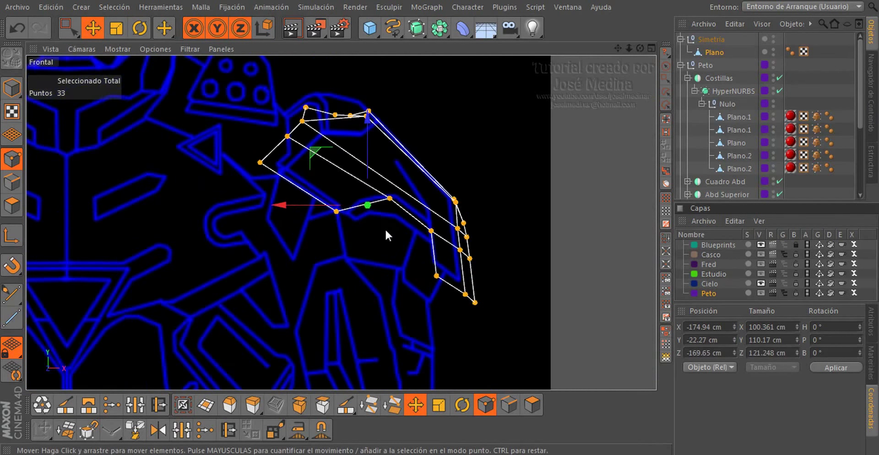
# Shift and lower the inner-end points, then move the four bottom-edge points onto the blueprint line
pyautogui.press('0')
pyautogui.moveTo(224, 74)
pyautogui.mouseDown()
pyautogui.moveTo(413, 184)
pyautogui.moveTo(412, 232)
pyautogui.mouseUp()
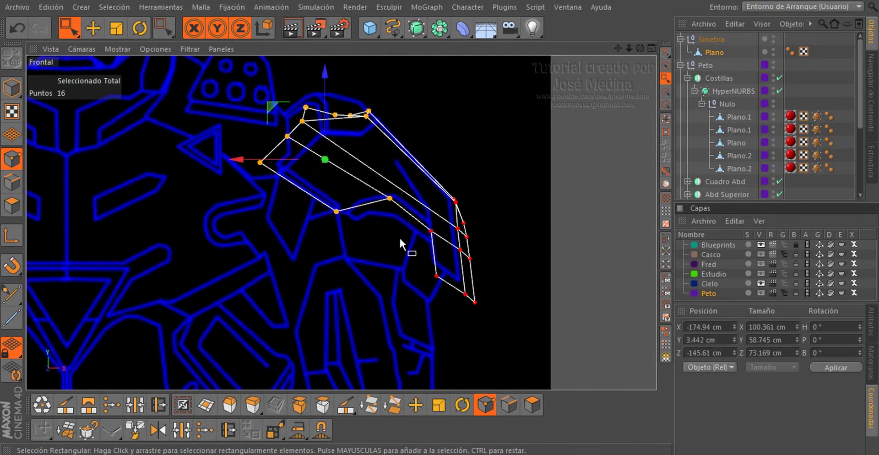
pyautogui.moveTo(242, 159); pyautogui.dragTo(258, 170)
pyautogui.moveTo(341, 74); pyautogui.dragTo(343, 86)
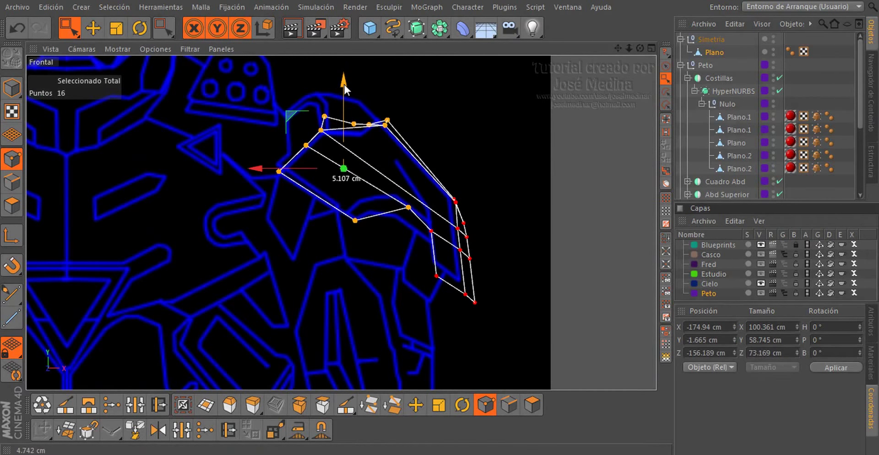
pyautogui.press('0')
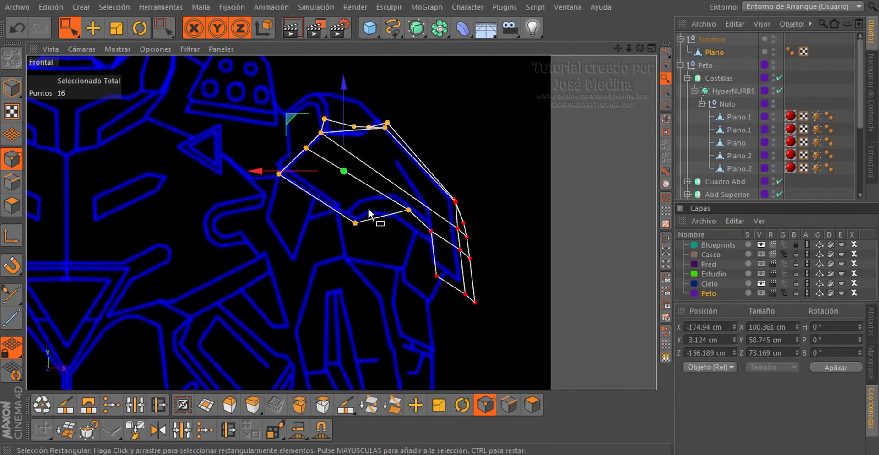
pyautogui.moveTo(424, 263); pyautogui.dragTo(310, 211)
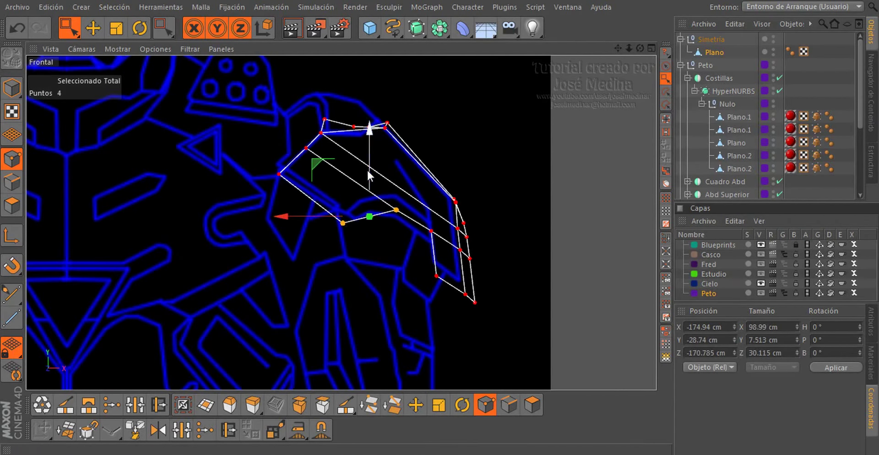
pyautogui.moveTo(366, 168); pyautogui.dragTo(368, 164)
# Orbit the perspective view nearly front-on and set up scaling in world coordinates
pyautogui.press('F1')
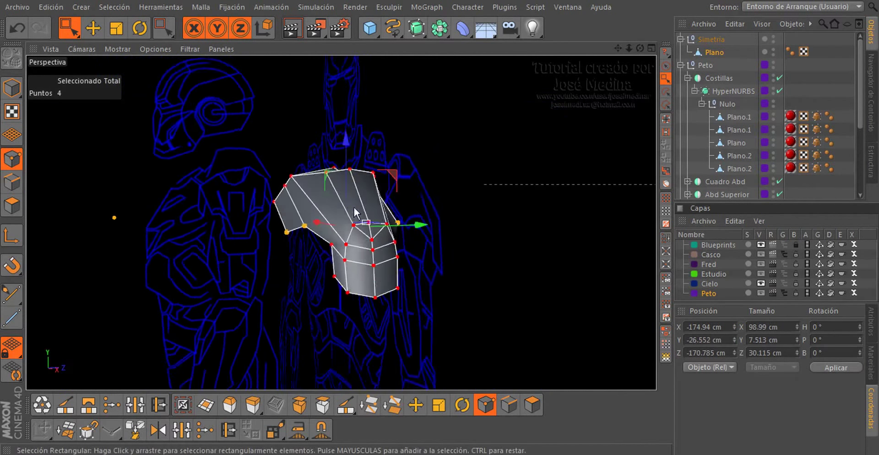
pyautogui.moveTo(112, 216)
pyautogui.keyDown('alt'); pyautogui.mouseDown()
pyautogui.moveTo(133, 157)
pyautogui.moveTo(414, 250)
pyautogui.moveTo(290, 212)
pyautogui.moveTo(302, 215)
pyautogui.mouseUp(); pyautogui.keyUp('alt')
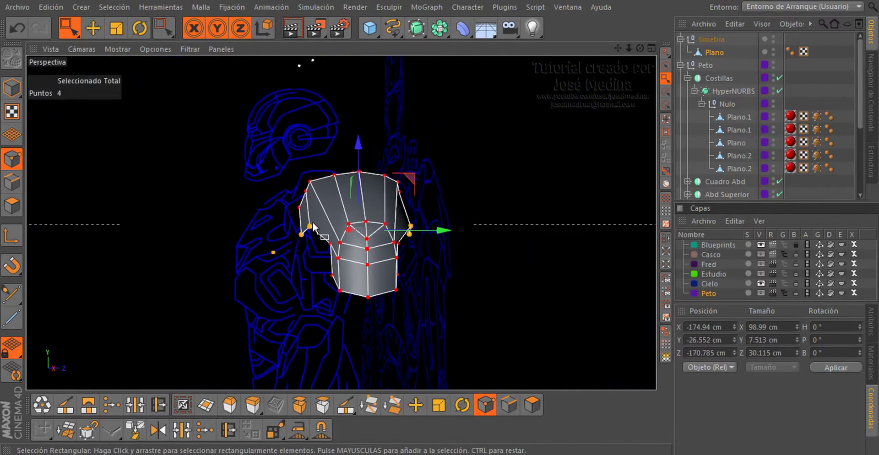
pyautogui.scroll(3, 366, 229)
pyautogui.moveTo(443, 260)
pyautogui.keyDown('alt'); pyautogui.mouseDown()
pyautogui.moveTo(322, 269)
pyautogui.moveTo(524, 229)
pyautogui.moveTo(493, 215)
pyautogui.moveTo(479, 224)
pyautogui.moveTo(522, 152)
pyautogui.moveTo(226, 170)
pyautogui.moveTo(336, 202)
pyautogui.moveTo(405, 237)
pyautogui.moveTo(238, 233)
pyautogui.moveTo(523, 246)
pyautogui.moveTo(496, 224)
pyautogui.moveTo(512, 105)
pyautogui.moveTo(106, 219)
pyautogui.moveTo(393, 235)
pyautogui.moveTo(589, 150)
pyautogui.moveTo(573, 180)
pyautogui.moveTo(625, 147)
pyautogui.moveTo(523, 227)
pyautogui.moveTo(384, 218)
pyautogui.mouseUp(); pyautogui.keyUp('alt')
pyautogui.press('t')
pyautogui.press('z')
pyautogui.press('w')
# Add a second point, pull the selection down, then slide a point along its edges
pyautogui.press('z')
pyautogui.press('w')
pyautogui.press('0')
pyautogui.keyDown('shift'); pyautogui.click(488, 222); pyautogui.keyUp('shift')
pyautogui.press('t')
pyautogui.press('z')
pyautogui.press('w')
pyautogui.scroll(3, 396, 219)
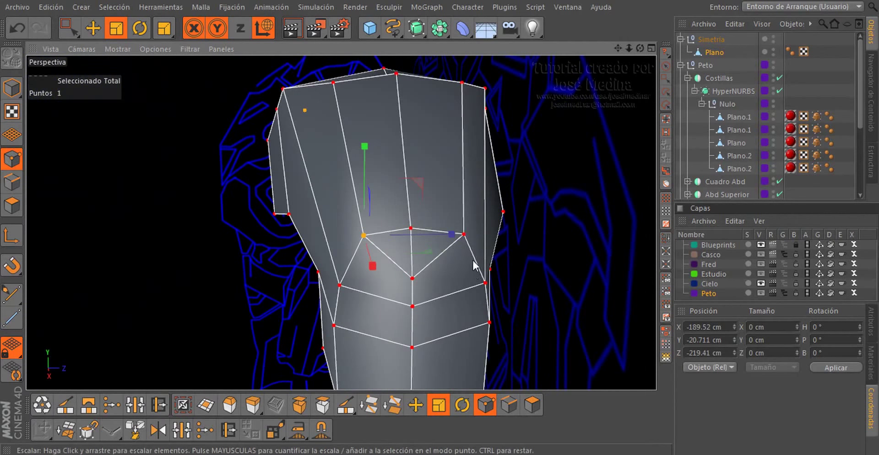
pyautogui.press('e')
pyautogui.moveTo(447, 157)
pyautogui.mouseDown()
pyautogui.moveTo(458, 183)
pyautogui.moveTo(239, 261)
pyautogui.mouseUp()
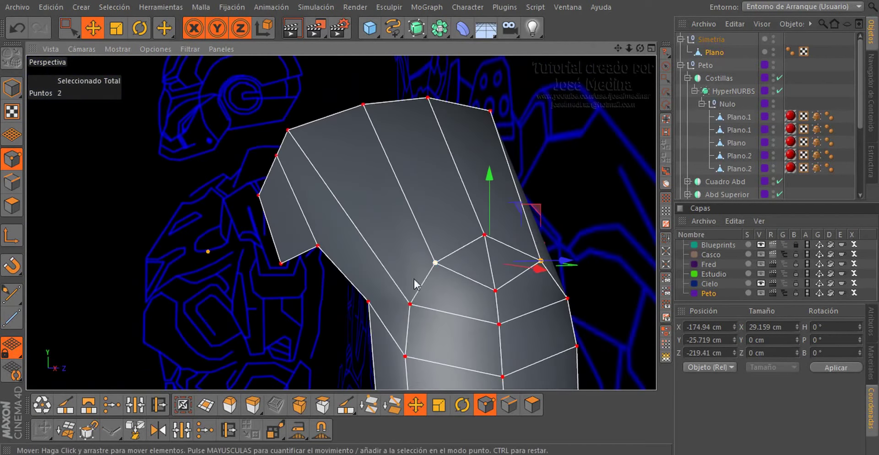
pyautogui.click(228, 430)
pyautogui.moveTo(495, 237)
pyautogui.mouseDown()
pyautogui.moveTo(615, 224)
pyautogui.moveTo(432, 237)
pyautogui.moveTo(462, 204)
pyautogui.moveTo(422, 220)
pyautogui.moveTo(526, 270)
pyautogui.moveTo(594, 274)
pyautogui.moveTo(574, 258)
pyautogui.moveTo(463, 252)
pyautogui.mouseUp()
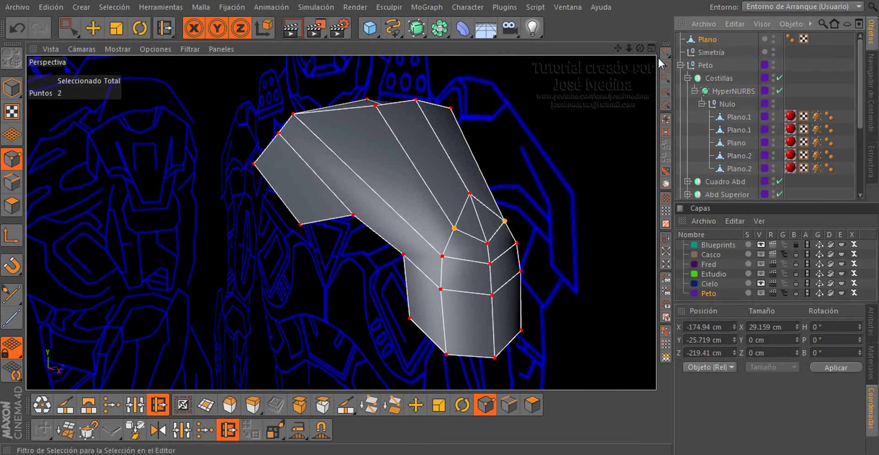
# Add a HyperNURBS and nest Simetría, with the Plano mesh under it, inside it
pyautogui.keyDown('alt'); pyautogui.click(419, 29); pyautogui.keyUp('alt')
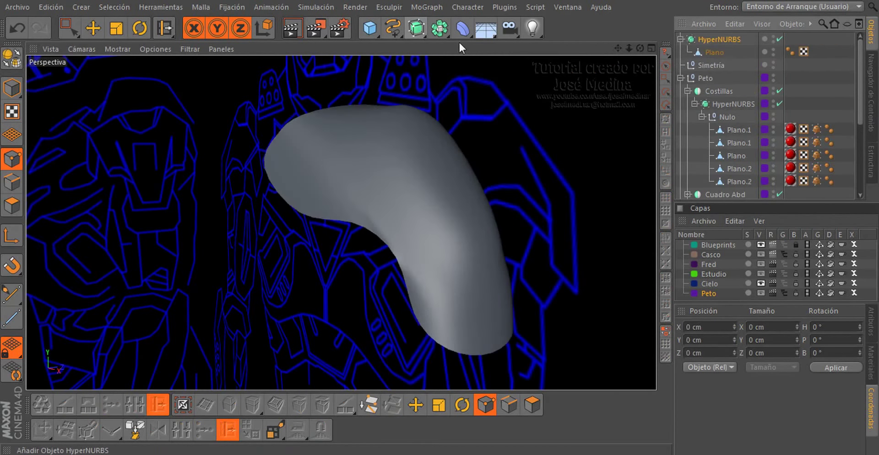
pyautogui.moveTo(445, 213)
pyautogui.keyDown('alt'); pyautogui.mouseDown()
pyautogui.moveTo(234, 238)
pyautogui.moveTo(230, 153)
pyautogui.moveTo(419, 184)
pyautogui.moveTo(537, 237)
pyautogui.moveTo(416, 257)
pyautogui.moveTo(480, 229)
pyautogui.mouseUp(); pyautogui.keyUp('alt')
pyautogui.moveTo(712, 53)
pyautogui.mouseDown()
pyautogui.moveTo(715, 64)
pyautogui.moveTo(713, 40)
pyautogui.mouseUp()
pyautogui.moveTo(468, 194)
pyautogui.keyDown('alt'); pyautogui.mouseDown()
pyautogui.moveTo(415, 203)
pyautogui.moveTo(299, 131)
pyautogui.moveTo(443, 141)
pyautogui.moveTo(444, 198)
pyautogui.moveTo(367, 202)
pyautogui.mouseUp(); pyautogui.keyUp('alt')
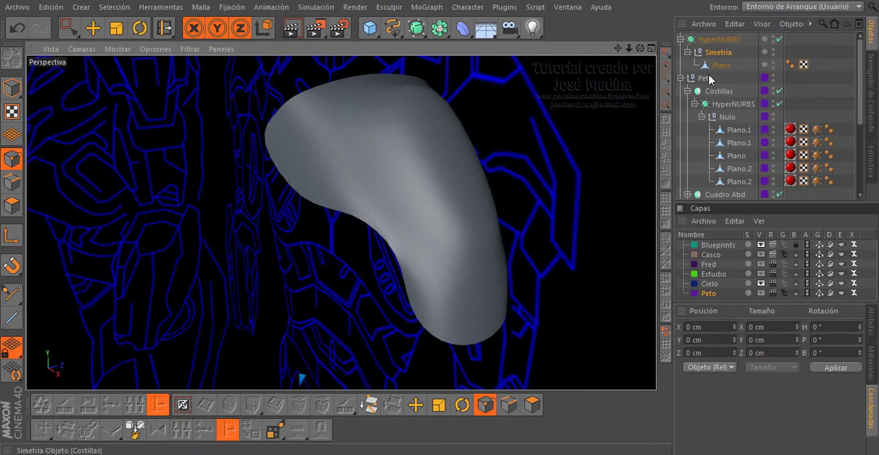
# Copy the Plano mesh, switch to polygon mode, and undo an accidental polygon shift
pyautogui.click(719, 63)
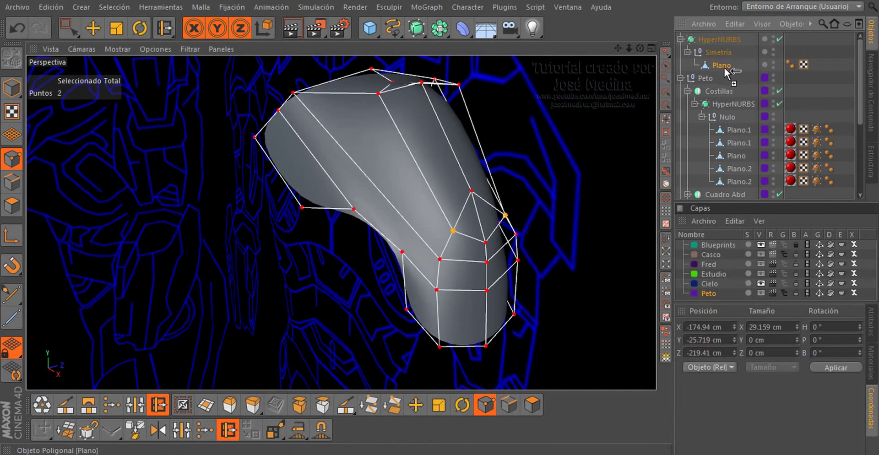
pyautogui.keyDown('ctrl'); pyautogui.moveTo(725, 68); pyautogui.dragTo(724, 68); pyautogui.keyUp('ctrl')
pyautogui.press('m')
pyautogui.press('o')
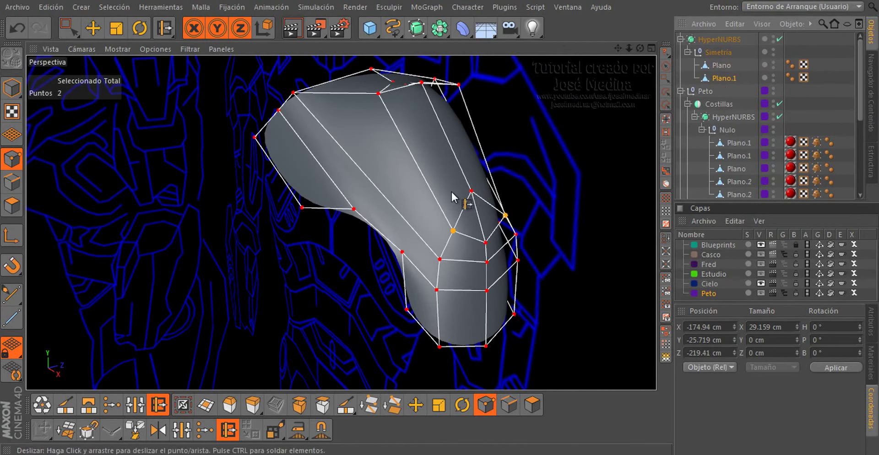
pyautogui.press('e')
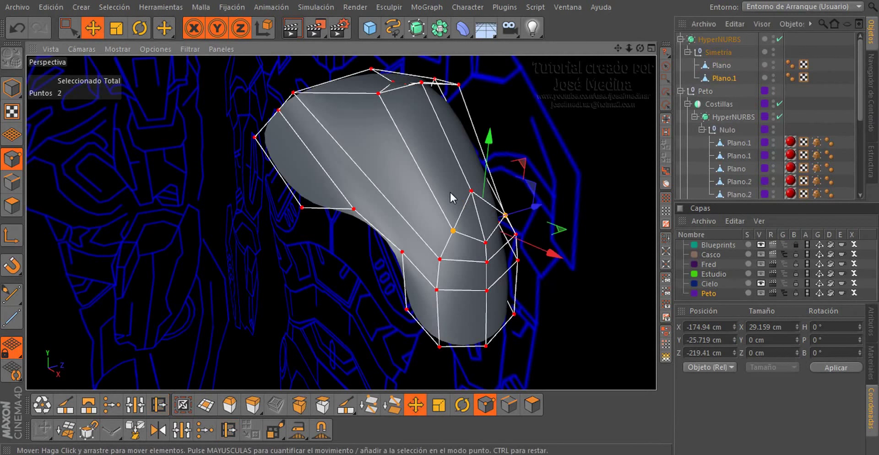
pyautogui.press('Return')
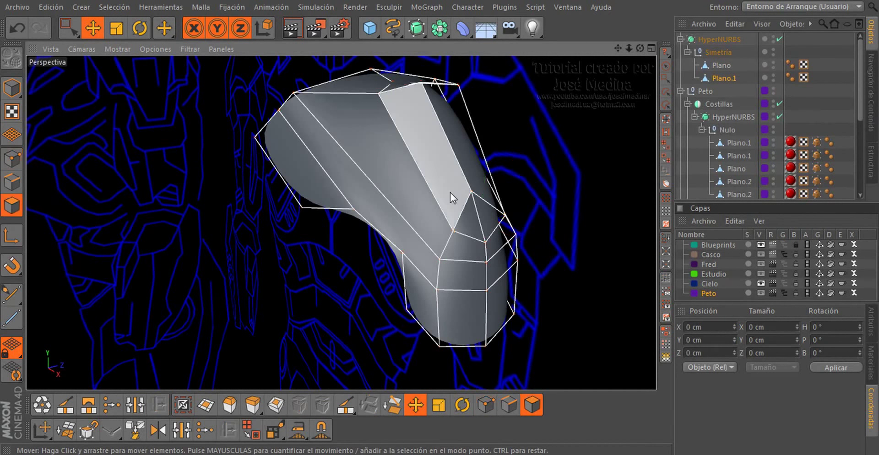
pyautogui.click(450, 192)
pyautogui.moveTo(449, 192)
pyautogui.mouseDown()
pyautogui.moveTo(495, 186)
pyautogui.moveTo(358, 173)
pyautogui.moveTo(323, 66)
pyautogui.moveTo(505, 156)
pyautogui.moveTo(514, 84)
pyautogui.moveTo(529, 88)
pyautogui.mouseUp()
pyautogui.press('q')
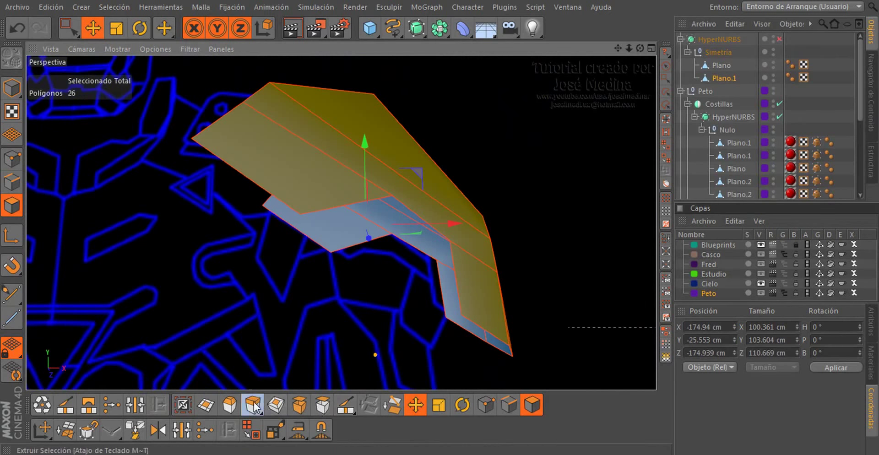
# Extrude the plate's polygons to give the shoulder plate thickness
pyautogui.click(252, 405)
pyautogui.moveTo(589, 270); pyautogui.dragTo(626, 270)
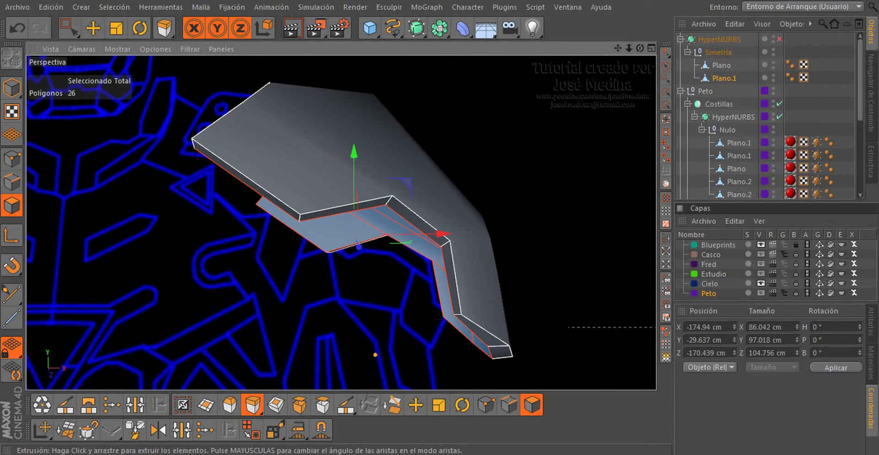
pyautogui.moveTo(655, 327); pyautogui.dragTo(657, 327)
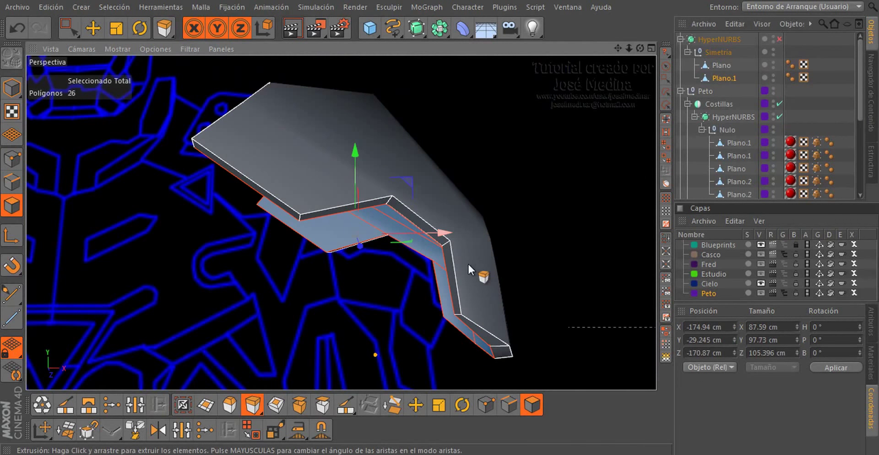
pyautogui.moveTo(468, 262)
pyautogui.keyDown('alt'); pyautogui.mouseDown()
pyautogui.moveTo(579, 155)
pyautogui.moveTo(625, 163)
pyautogui.moveTo(562, 210)
pyautogui.moveTo(453, 228)
pyautogui.moveTo(359, 206)
pyautogui.moveTo(490, 298)
pyautogui.moveTo(304, 348)
pyautogui.moveTo(274, 320)
pyautogui.moveTo(387, 314)
pyautogui.moveTo(471, 261)
pyautogui.moveTo(485, 263)
pyautogui.mouseUp(); pyautogui.keyUp('alt')
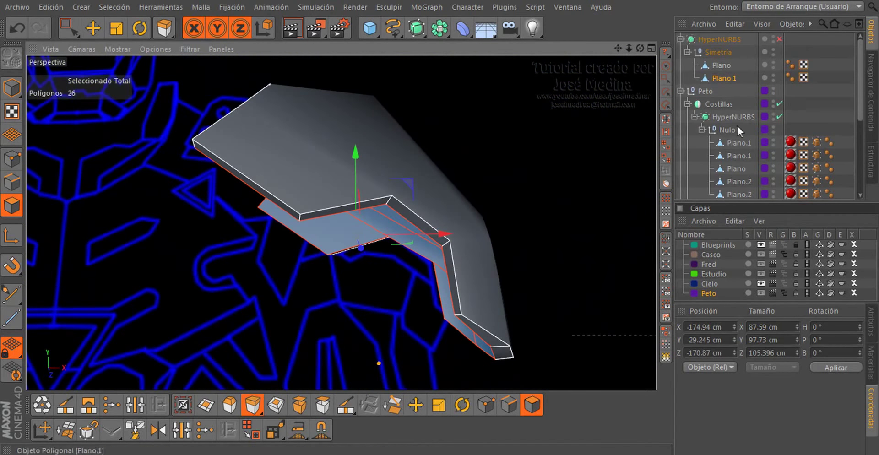
# Merge Plano and Plano.1 into Plano.2 with Conectar+Eliminar and select all its points
pyautogui.moveTo(721, 73); pyautogui.dragTo(712, 67)
pyautogui.rightClick(720, 63)
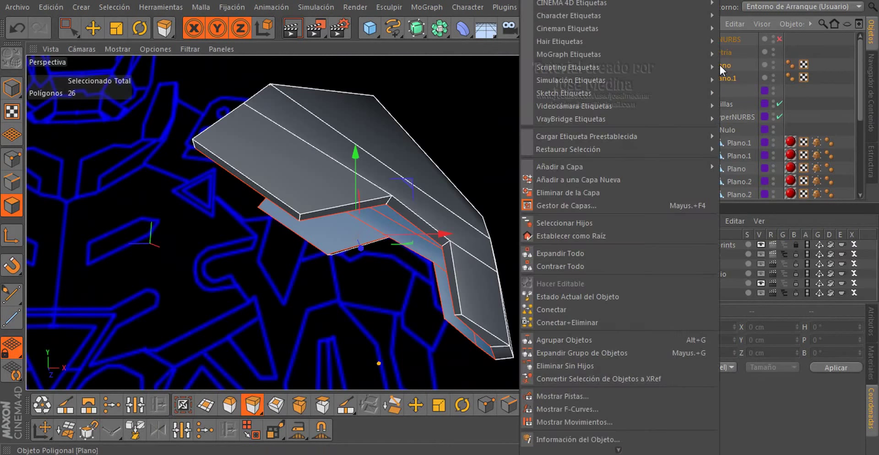
pyautogui.click(591, 322)
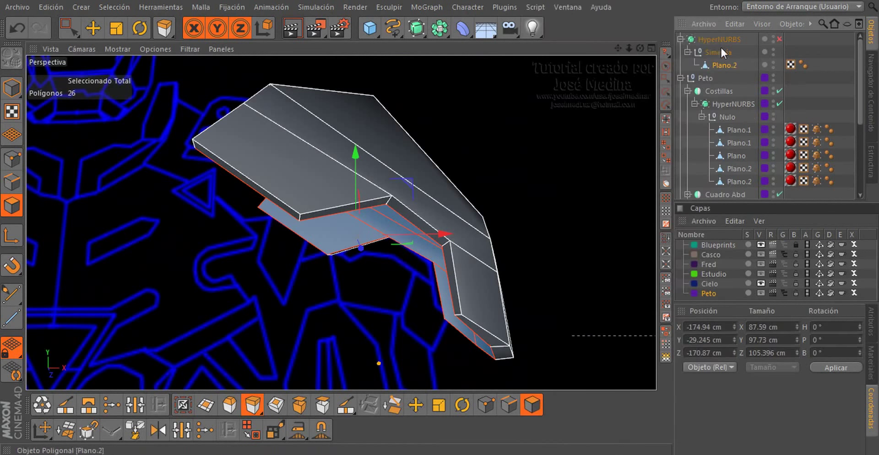
pyautogui.moveTo(549, 190)
pyautogui.keyDown('alt'); pyautogui.mouseDown()
pyautogui.moveTo(387, 220)
pyautogui.moveTo(330, 250)
pyautogui.moveTo(323, 272)
pyautogui.mouseUp(); pyautogui.keyUp('alt')
pyautogui.hotkey('ctrl', 'a')
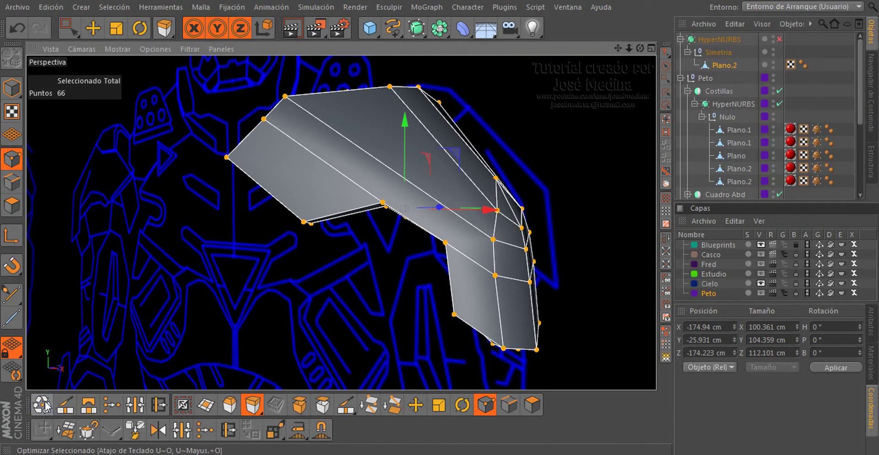
# Weld the seam's duplicate points with Optimize, clear the selection, and select Plano.2
pyautogui.press('d')
pyautogui.moveTo(195, 293)
pyautogui.keyDown('alt'); pyautogui.mouseDown()
pyautogui.moveTo(185, 194)
pyautogui.moveTo(355, 196)
pyautogui.moveTo(184, 183)
pyautogui.moveTo(342, 206)
pyautogui.mouseUp(); pyautogui.keyUp('alt')
pyautogui.press('e')
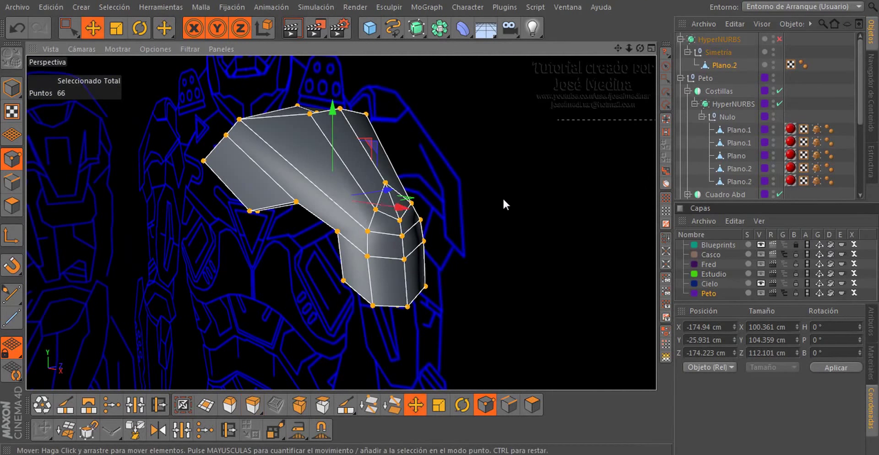
pyautogui.click(502, 197)
pyautogui.moveTo(444, 203)
pyautogui.keyDown('alt'); pyautogui.mouseDown()
pyautogui.moveTo(365, 81)
pyautogui.moveTo(429, 132)
pyautogui.moveTo(356, 202)
pyautogui.moveTo(143, 182)
pyautogui.moveTo(338, 124)
pyautogui.moveTo(503, 124)
pyautogui.moveTo(561, 112)
pyautogui.moveTo(522, 94)
pyautogui.moveTo(617, 77)
pyautogui.moveTo(545, 178)
pyautogui.moveTo(298, 166)
pyautogui.moveTo(294, 174)
pyautogui.moveTo(312, 173)
pyautogui.moveTo(140, 193)
pyautogui.moveTo(108, 146)
pyautogui.moveTo(455, 190)
pyautogui.mouseUp(); pyautogui.keyUp('alt')
pyautogui.moveTo(272, 197)
pyautogui.keyDown('alt'); pyautogui.mouseDown()
pyautogui.moveTo(306, 171)
pyautogui.moveTo(284, 124)
pyautogui.moveTo(426, 88)
pyautogui.moveTo(378, 157)
pyautogui.moveTo(267, 171)
pyautogui.moveTo(605, 137)
pyautogui.mouseUp(); pyautogui.keyUp('alt')
pyautogui.click(726, 65)
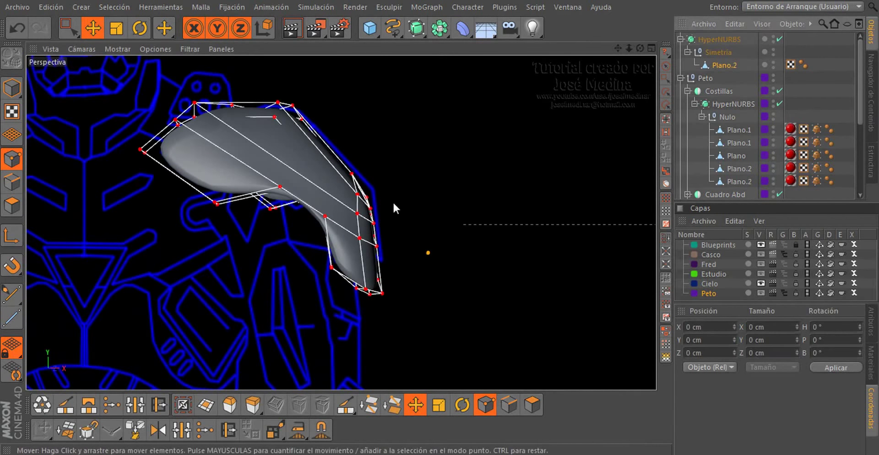
# Turn off HyperNURBS and set the Knife tool to Ciclo loop mode
pyautogui.press('q')
pyautogui.scroll(3, 391, 200)
pyautogui.scroll(2, 317, 182)
pyautogui.keyDown('alt'); pyautogui.moveTo(317, 182); pyautogui.dragTo(460, 73); pyautogui.keyUp('alt')
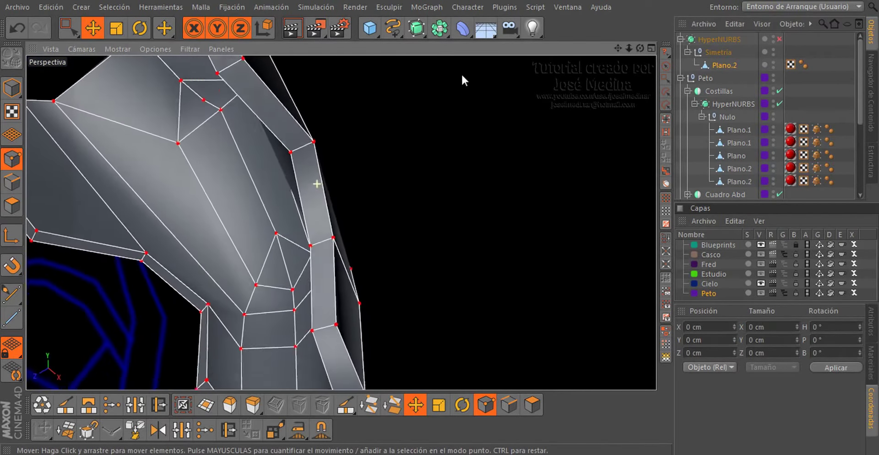
pyautogui.click(345, 405)
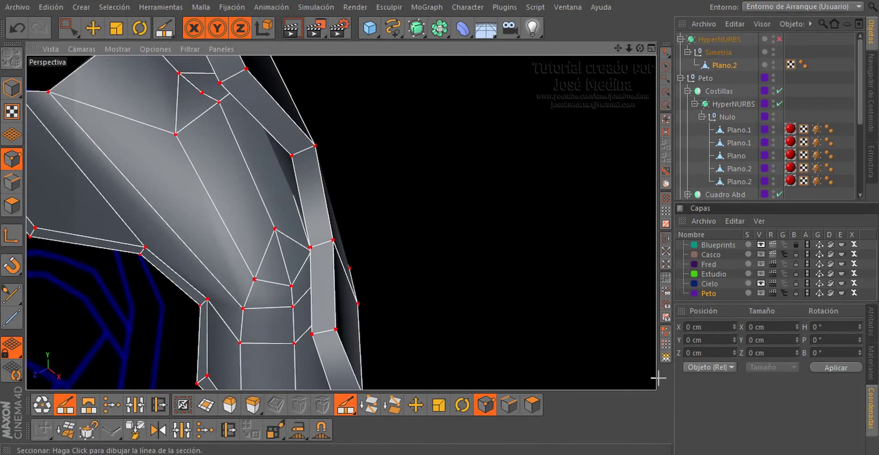
pyautogui.click(871, 325)
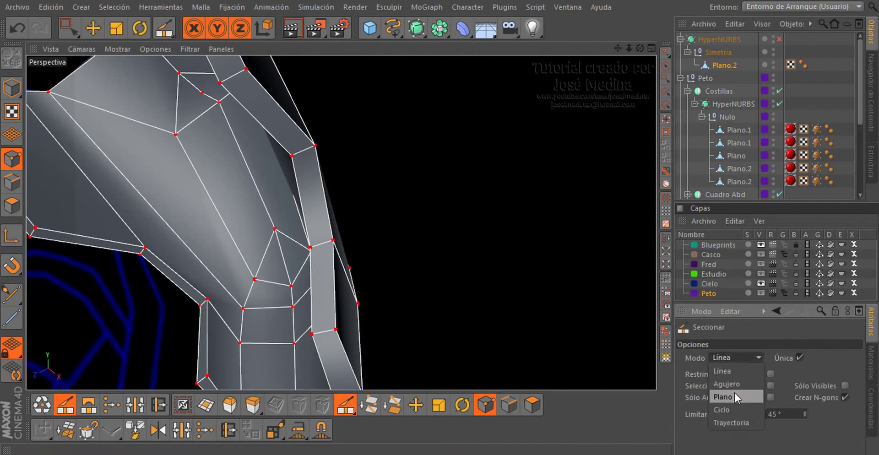
pyautogui.click(731, 409)
# Cut a loop along the rim's edge, re-enable HyperNURBS, and deselect the plate
pyautogui.scroll(2, 344, 338)
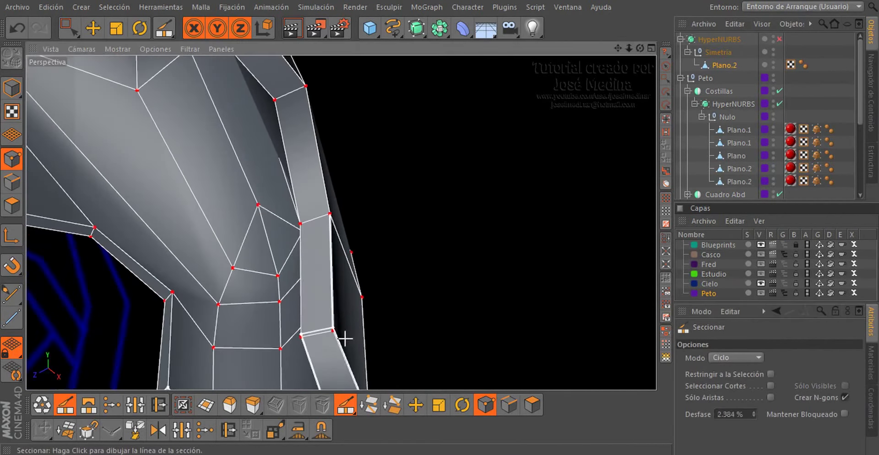
pyautogui.scroll(2, 344, 340)
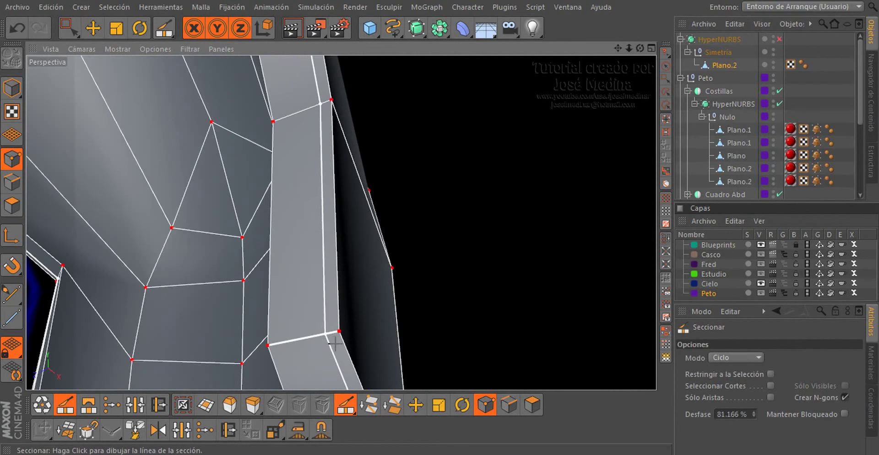
pyautogui.click(335, 343)
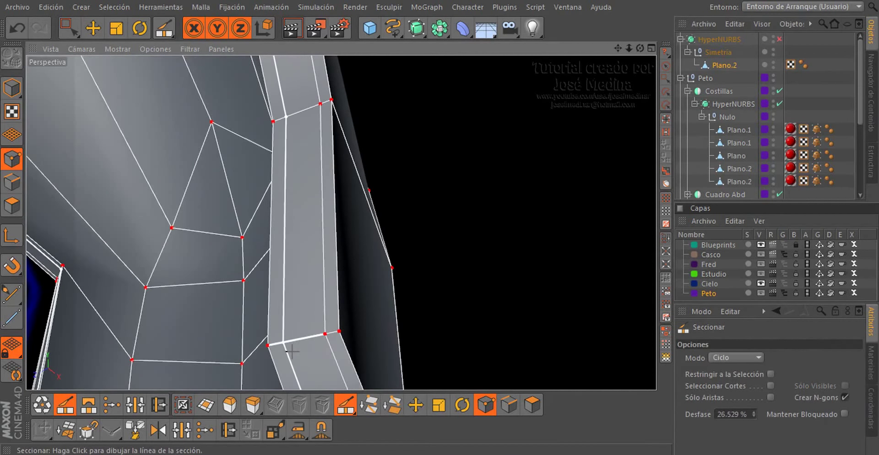
pyautogui.scroll(-2, 333, 222)
pyautogui.scroll(-2, 349, 255)
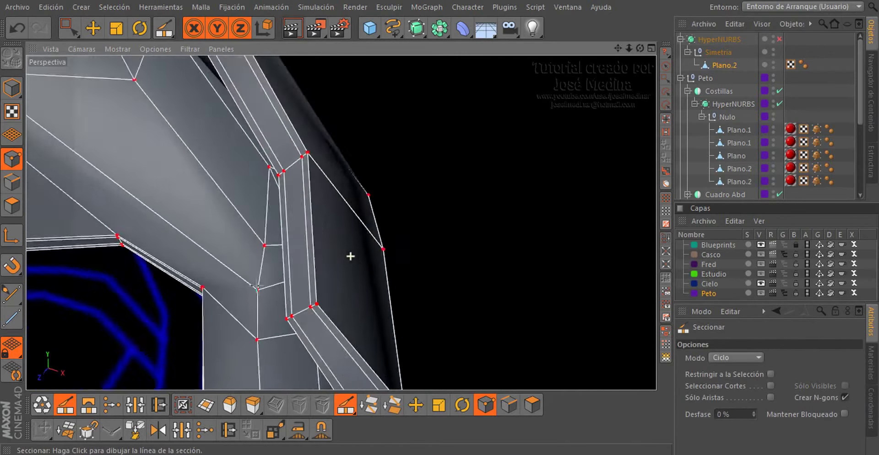
pyautogui.scroll(-2, 353, 234)
pyautogui.scroll(-2, 355, 218)
pyautogui.scroll(-3, 371, 229)
pyautogui.press('q')
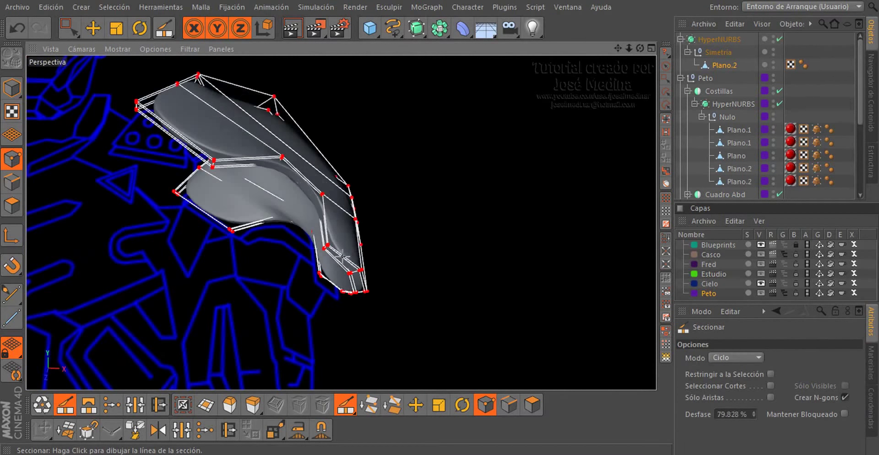
pyautogui.scroll(-2, 593, 194)
pyautogui.click(829, 105)
pyautogui.moveTo(320, 205)
pyautogui.keyDown('alt'); pyautogui.mouseDown()
pyautogui.moveTo(155, 279)
pyautogui.moveTo(142, 311)
pyautogui.moveTo(277, 320)
pyautogui.moveTo(258, 341)
pyautogui.moveTo(204, 297)
pyautogui.moveTo(186, 263)
pyautogui.moveTo(214, 264)
pyautogui.mouseUp(); pyautogui.keyUp('alt')
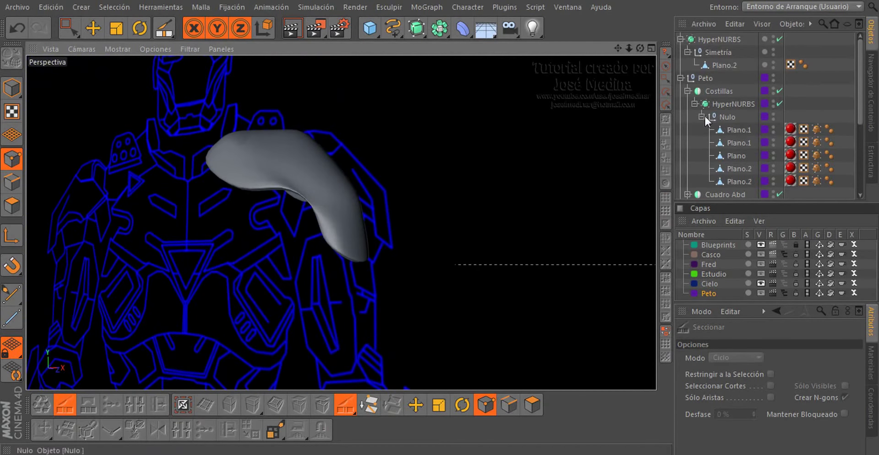
# Select Plano.2, turn off HyperNURBS smoothing and frame the plate in the front view (F4)
pyautogui.click(725, 65)
pyautogui.press('q')
pyautogui.scroll(2, 458, 206)
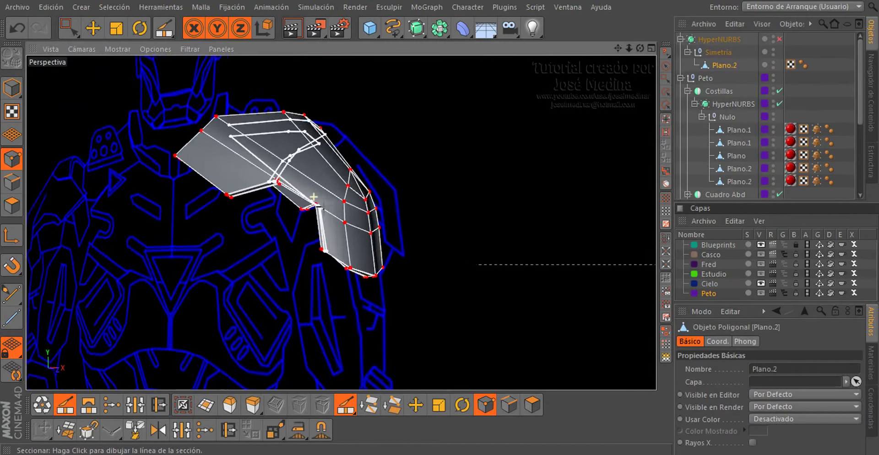
pyautogui.scroll(3, 338, 171)
pyautogui.scroll(3, 409, 199)
pyautogui.scroll(-3, 409, 199)
pyautogui.moveTo(542, 265)
pyautogui.keyDown('alt'); pyautogui.mouseDown()
pyautogui.moveTo(394, 231)
pyautogui.moveTo(458, 173)
pyautogui.moveTo(375, 164)
pyautogui.mouseUp(); pyautogui.keyUp('alt')
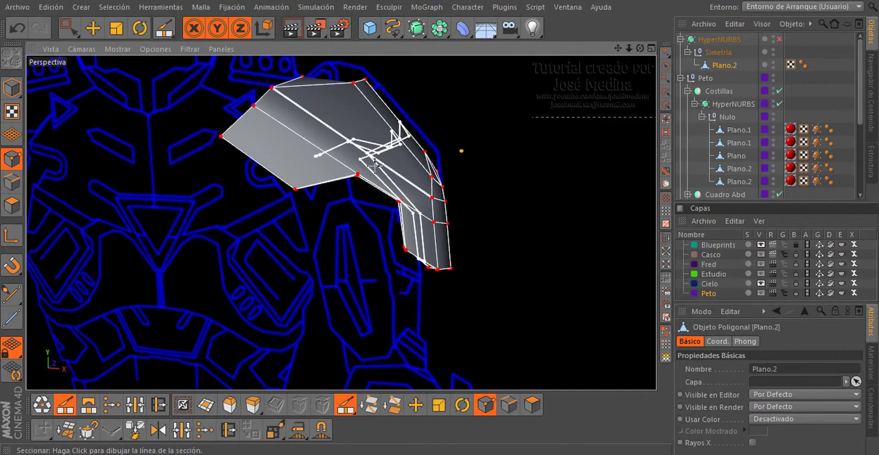
pyautogui.press('F3')
pyautogui.press('F1')
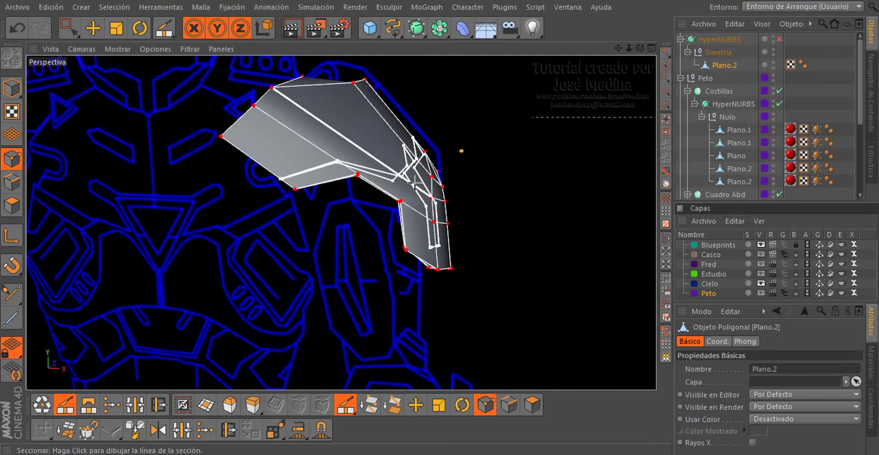
pyautogui.press('F4')
# Preview the smoothed plate in Gouraud shading with lines, then switch HyperNURBS back off
pyautogui.scroll(2, 287, 199)
pyautogui.scroll(2, 287, 199)
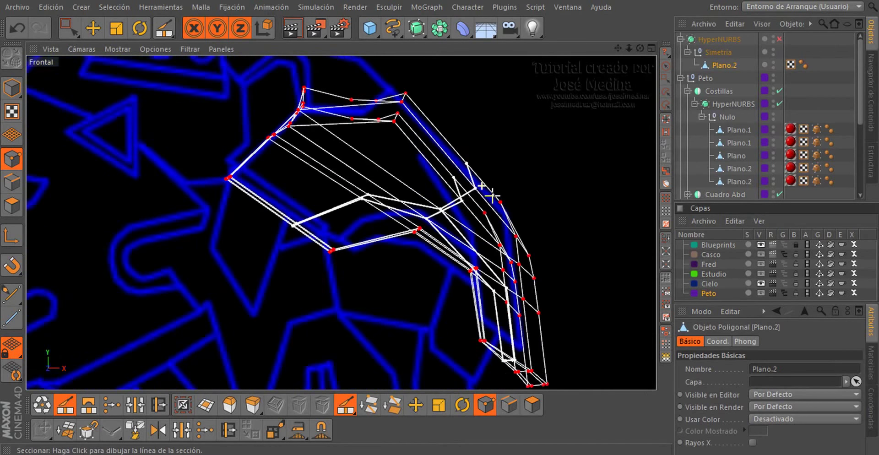
pyautogui.scroll(2, 286, 199)
pyautogui.scroll(-2, 473, 137)
pyautogui.scroll(-2, 191, 177)
pyautogui.scroll(1, 308, 181)
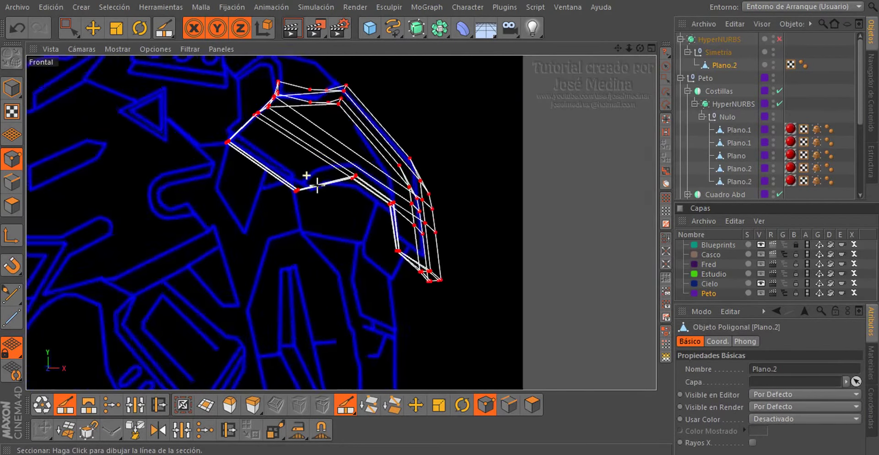
pyautogui.scroll(2, 308, 180)
pyautogui.press('q')
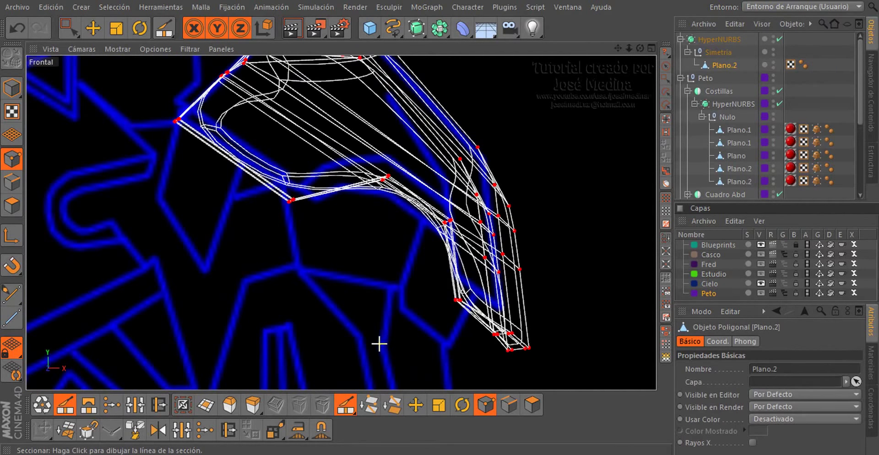
pyautogui.press('n')
pyautogui.press('b')
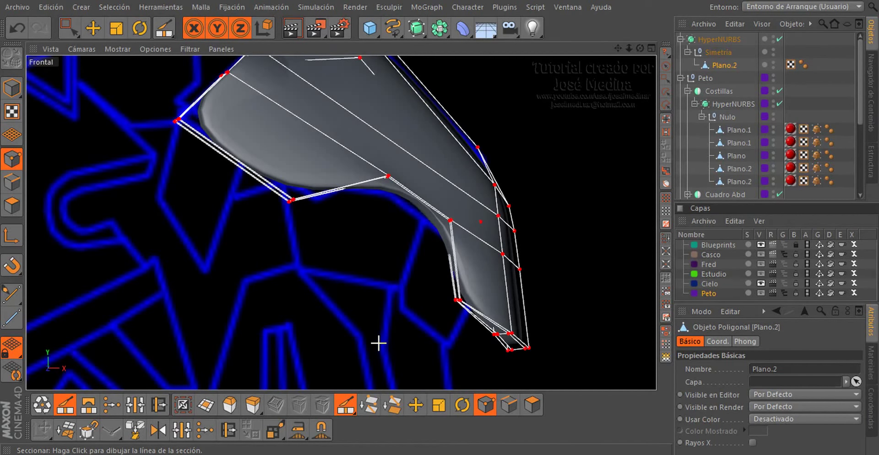
pyautogui.press('q')
pyautogui.scroll(-1, 279, 242)
pyautogui.scroll(2, 242, 191)
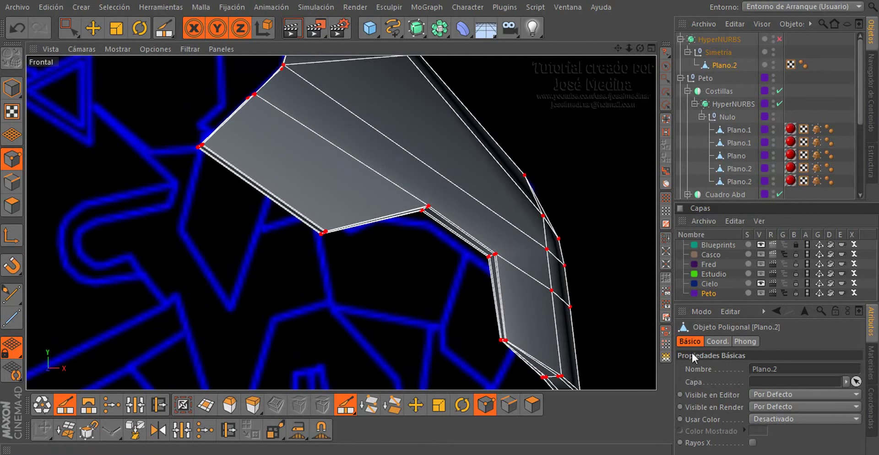
# Knife-cut in Line mode across the plate's upper-left corner and preview it smoothed
pyautogui.click(349, 409)
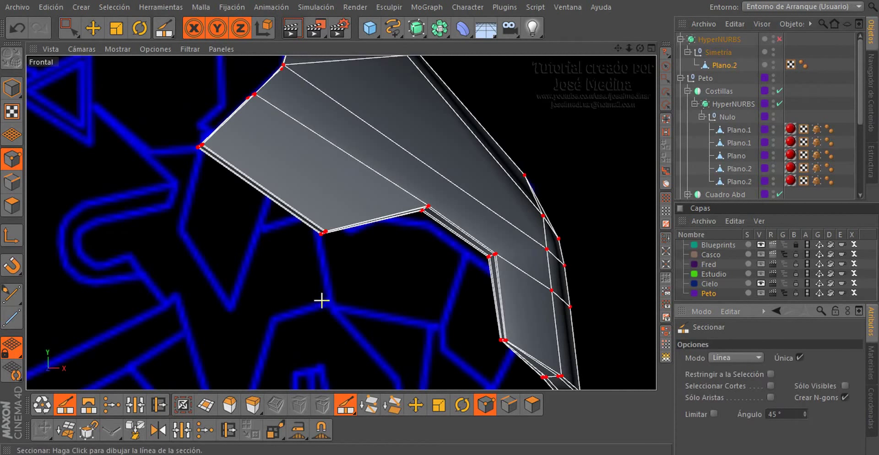
pyautogui.scroll(-1, 275, 247)
pyautogui.scroll(1, 320, 265)
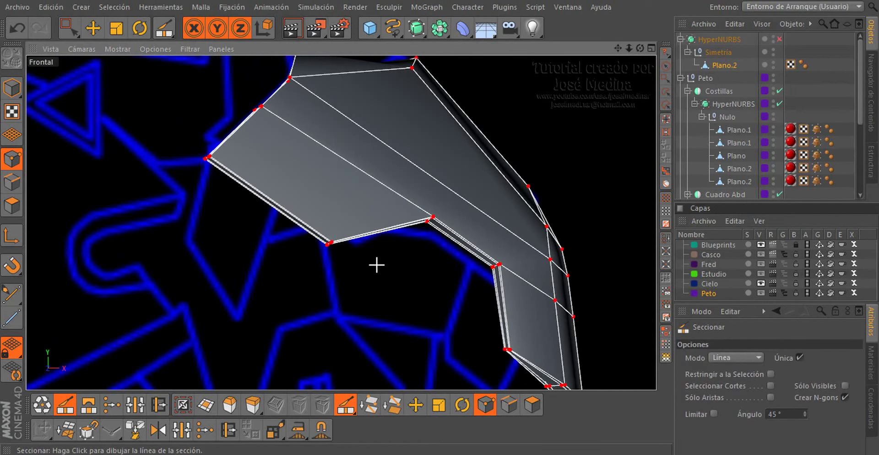
pyautogui.moveTo(329, 233); pyautogui.dragTo(201, 147)
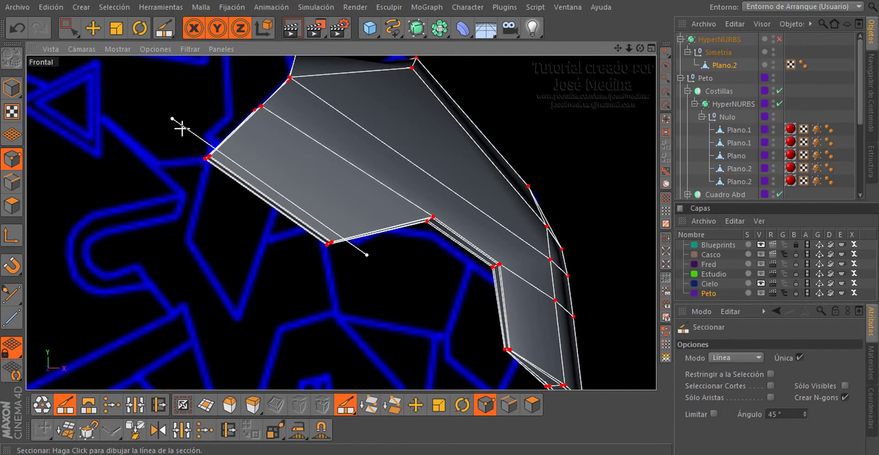
pyautogui.press('q')
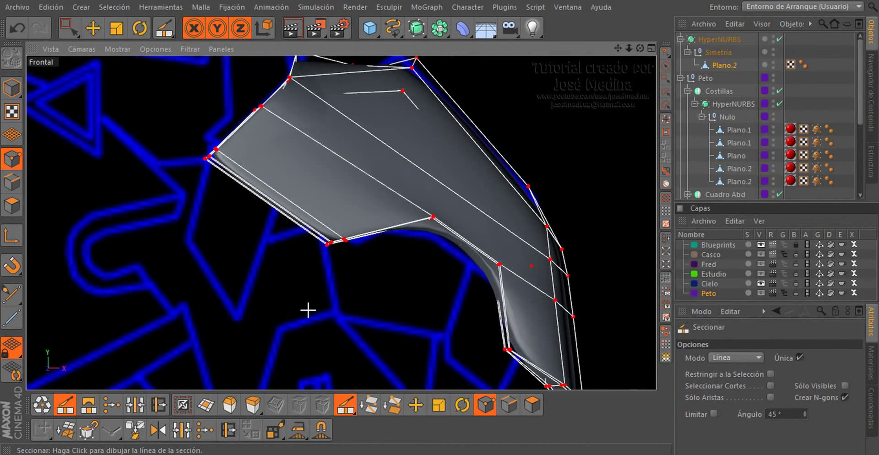
pyautogui.press('q')
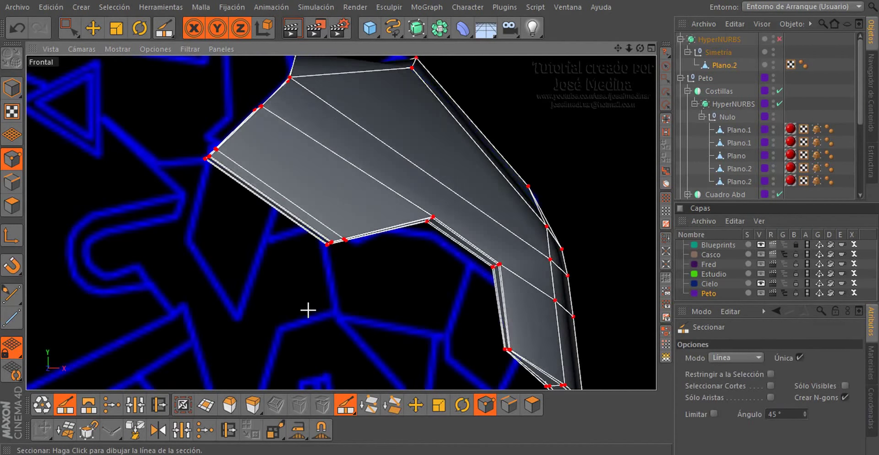
# Slice along the plate's lower edge, re-enable HyperNURBS and deselect to view the rounded plate
pyautogui.moveTo(383, 241)
pyautogui.mouseDown()
pyautogui.moveTo(494, 201)
pyautogui.moveTo(455, 217)
pyautogui.mouseUp()
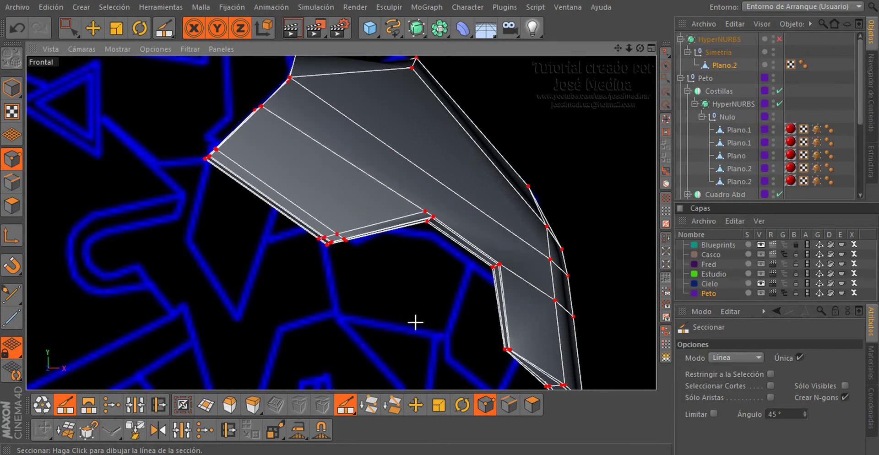
pyautogui.press('q')
pyautogui.scroll(-2, 345, 351)
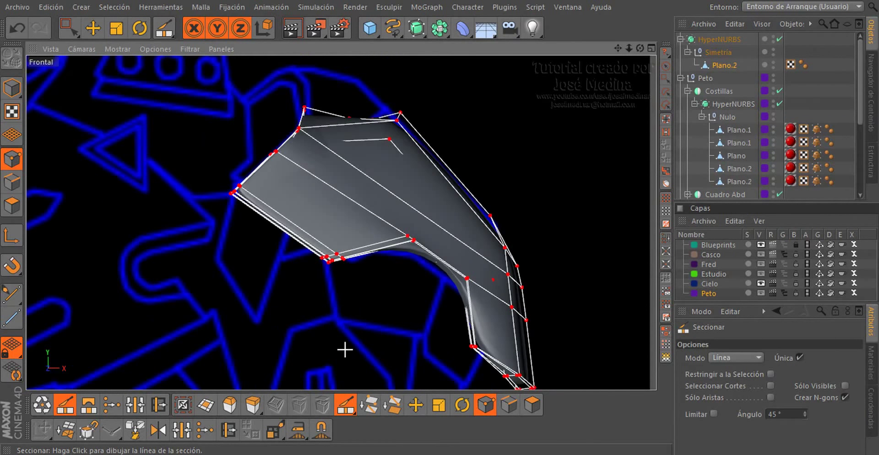
pyautogui.scroll(1, 352, 349)
pyautogui.click(808, 108)
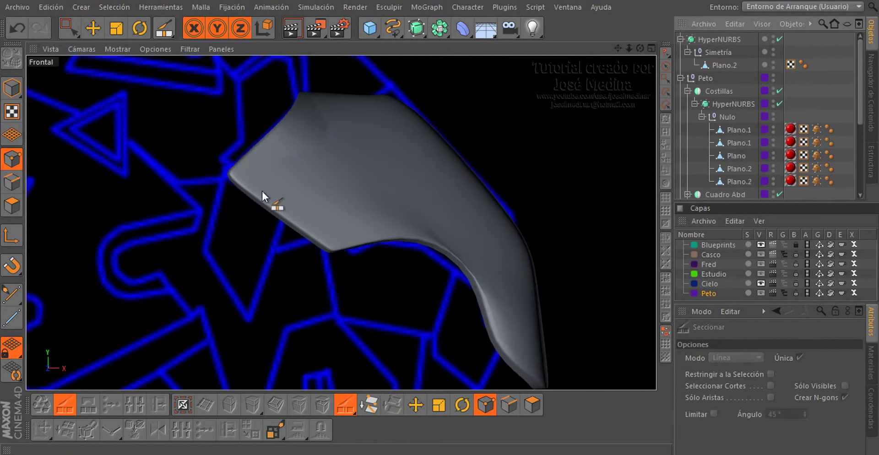
# Select Plano.2 with smoothing off and inspect it before returning to the front view
pyautogui.click(728, 65)
pyautogui.press('q')
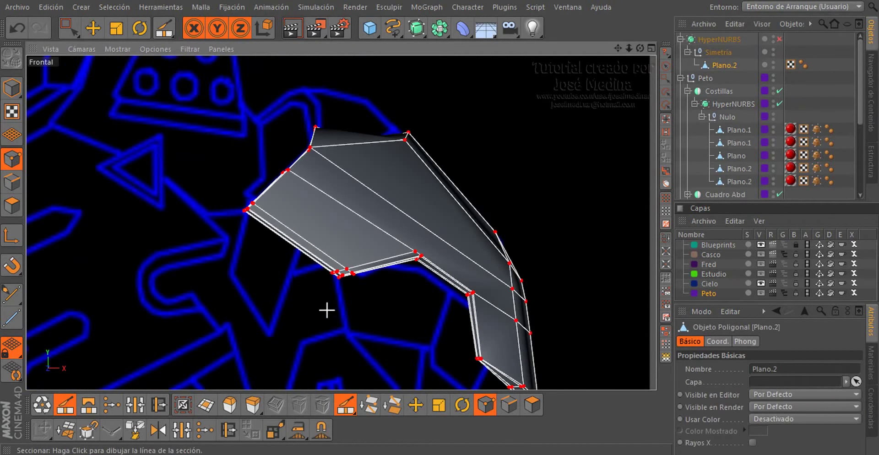
pyautogui.press('F1')
pyautogui.moveTo(308, 324)
pyautogui.keyDown('alt'); pyautogui.mouseDown()
pyautogui.moveTo(442, 158)
pyautogui.moveTo(377, 144)
pyautogui.moveTo(293, 151)
pyautogui.moveTo(269, 289)
pyautogui.moveTo(272, 213)
pyautogui.mouseUp(); pyautogui.keyUp('alt')
pyautogui.keyDown('alt'); pyautogui.moveTo(294, 280); pyautogui.dragTo(285, 285); pyautogui.keyUp('alt')
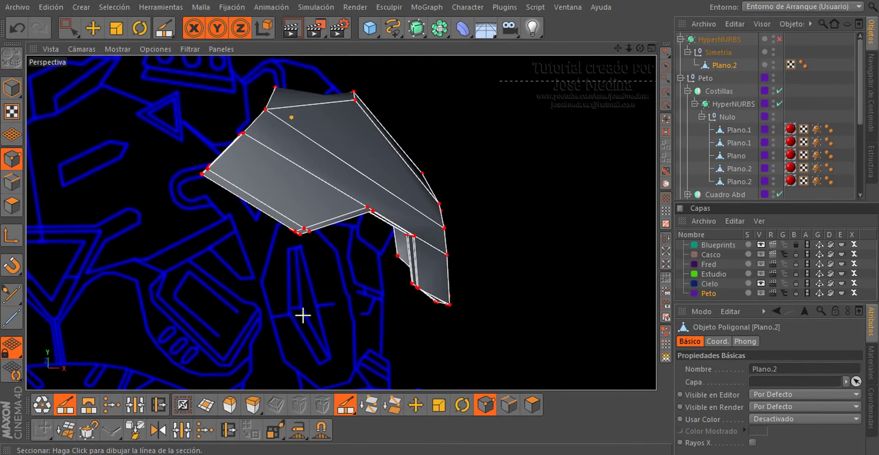
pyautogui.press('F4')
pyautogui.scroll(1, 252, 294)
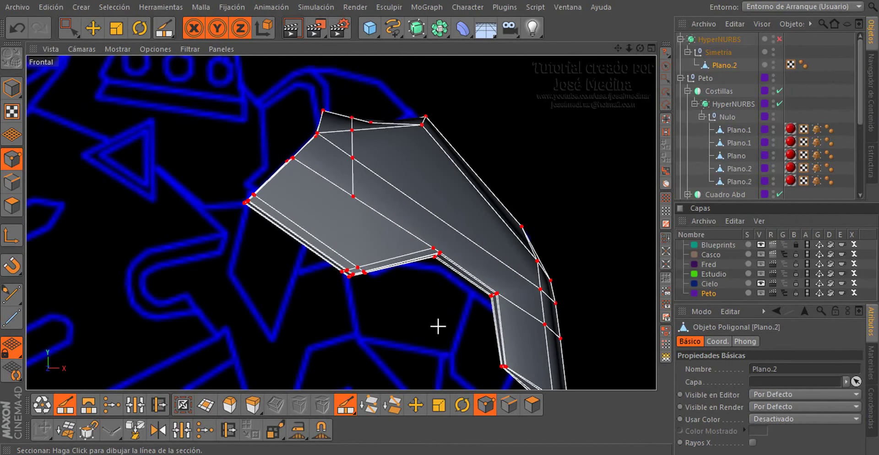
# Knife-cut across the top of the plate near its upper-left corner, then close in on that corner
pyautogui.moveTo(172, 263); pyautogui.dragTo(397, 99)
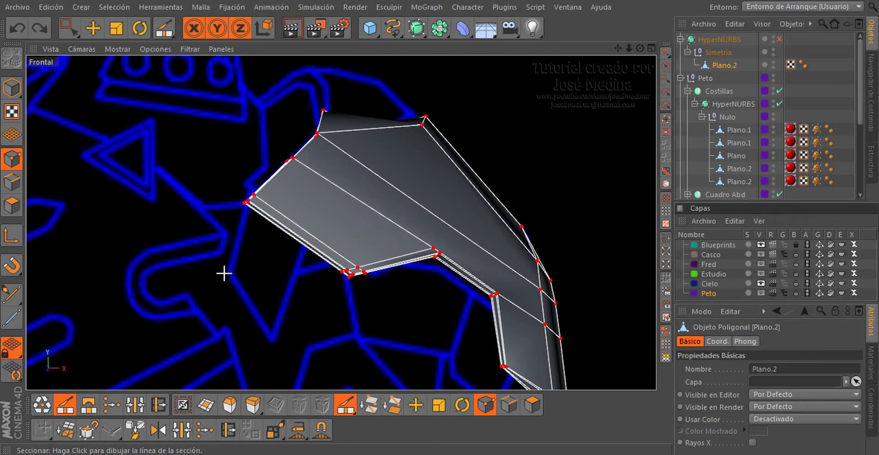
pyautogui.moveTo(354, 133); pyautogui.dragTo(391, 93)
pyautogui.moveTo(226, 255); pyautogui.dragTo(399, 87)
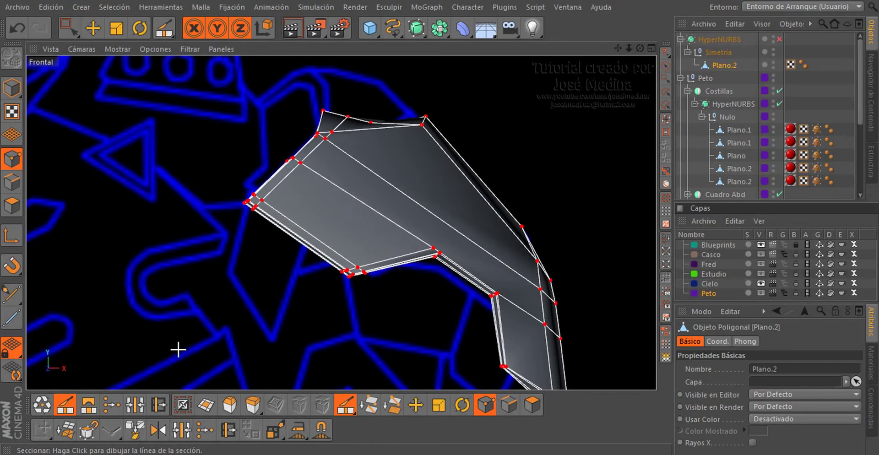
pyautogui.scroll(-2, 178, 350)
pyautogui.press('F1')
pyautogui.scroll(5, 273, 180)
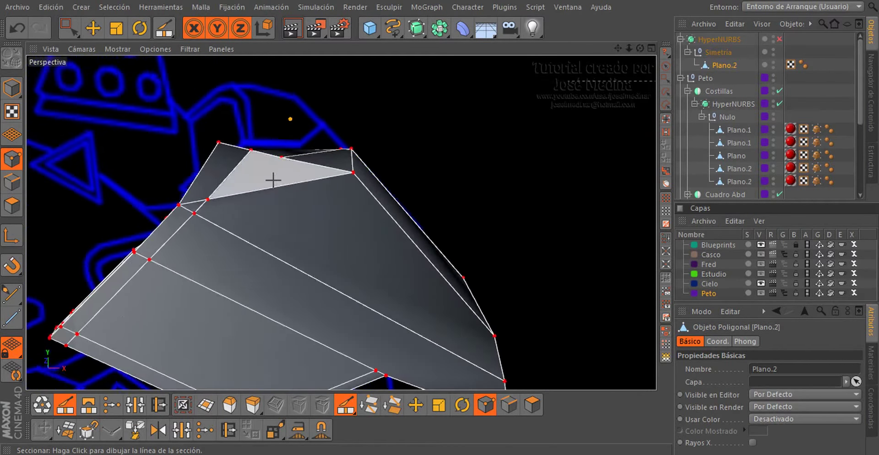
pyautogui.moveTo(273, 181)
pyautogui.keyDown('alt'); pyautogui.mouseDown()
pyautogui.moveTo(261, 171)
pyautogui.moveTo(266, 242)
pyautogui.moveTo(133, 235)
pyautogui.moveTo(205, 243)
pyautogui.mouseUp(); pyautogui.keyUp('alt')
pyautogui.scroll(3, 261, 171)
# Slide the new edge to 60.1% along the mesh with the Slide (Deslizar) tool
pyautogui.press('m')
pyautogui.press('o')
pyautogui.scroll(-2, 243, 138)
pyautogui.scroll(-2, 267, 238)
# Reselect Plano.2, zoom in on its lower curved hook and pick the Knife (Seccionar) tool
pyautogui.scroll(3, 205, 243)
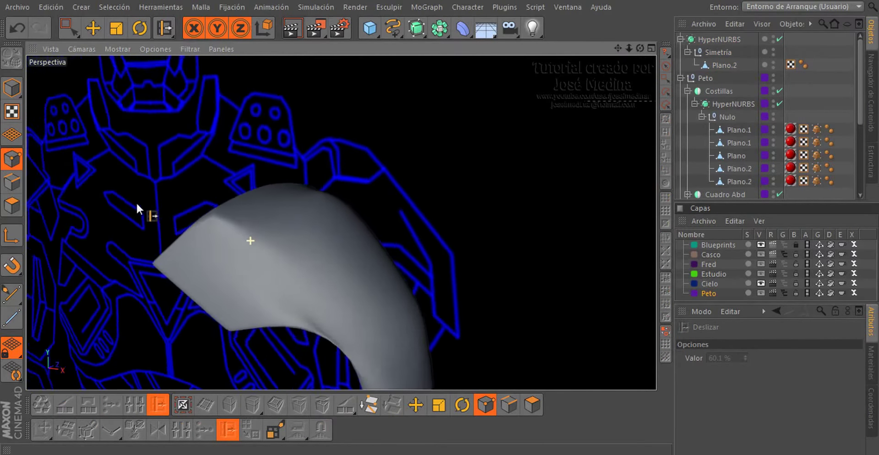
pyautogui.moveTo(136, 202)
pyautogui.keyDown('alt'); pyautogui.mouseDown()
pyautogui.moveTo(253, 256)
pyautogui.moveTo(111, 240)
pyautogui.moveTo(188, 185)
pyautogui.moveTo(318, 257)
pyautogui.mouseUp(); pyautogui.keyUp('alt')
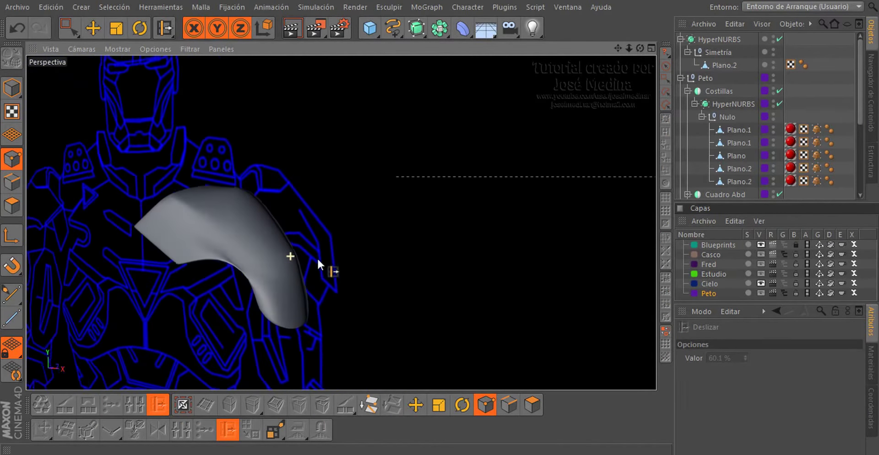
pyautogui.click(724, 65)
pyautogui.scroll(3, 230, 232)
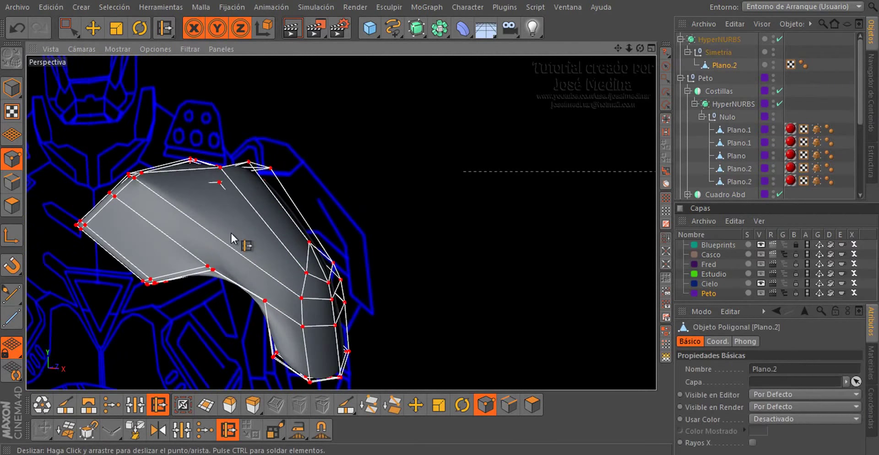
pyautogui.moveTo(231, 234)
pyautogui.keyDown('alt'); pyautogui.mouseDown()
pyautogui.moveTo(251, 219)
pyautogui.moveTo(246, 235)
pyautogui.mouseUp(); pyautogui.keyUp('alt')
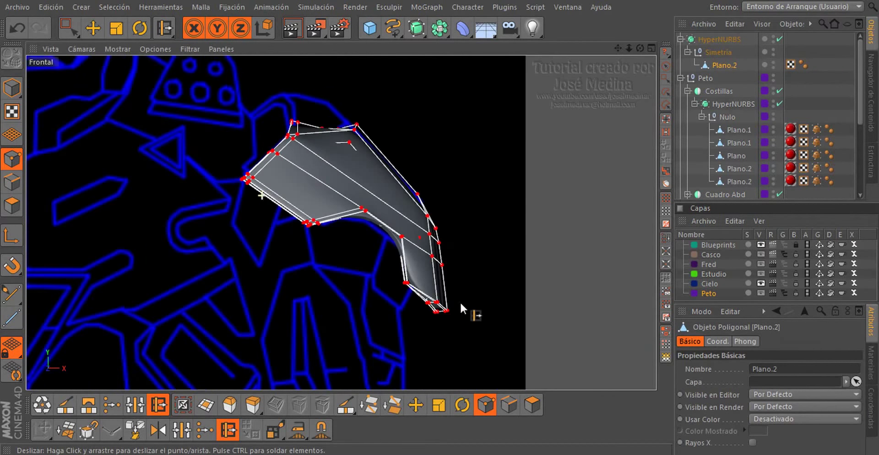
pyautogui.scroll(3, 474, 305)
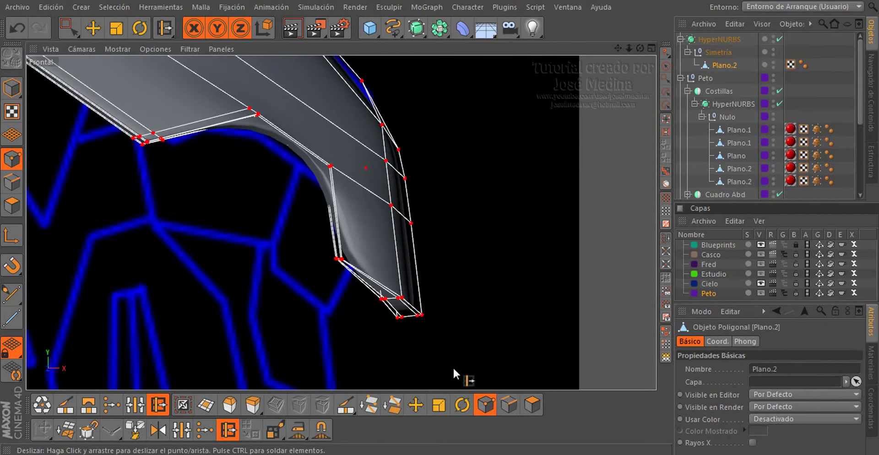
pyautogui.click(345, 406)
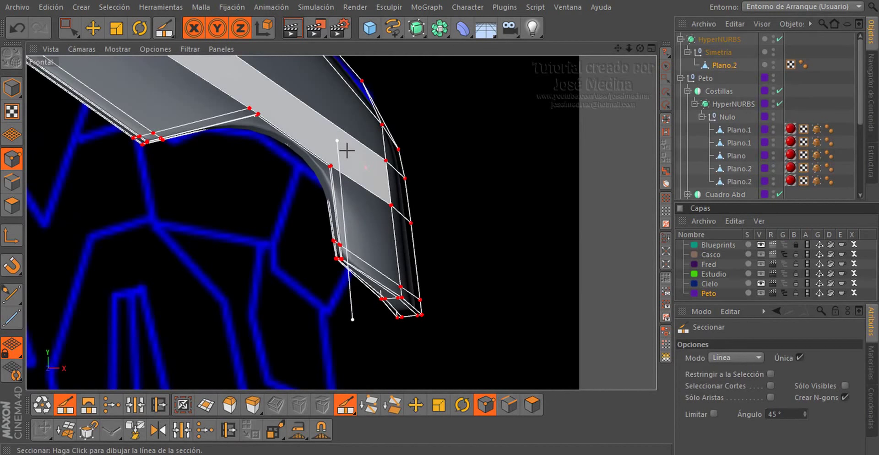
# Slice a knife cut across the inner curve of the plate's hook in perspective view
pyautogui.scroll(-1, 276, 300)
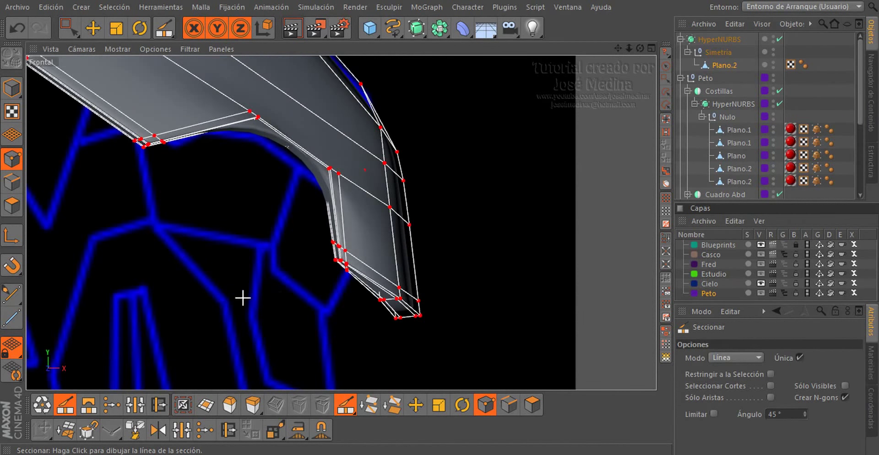
pyautogui.scroll(-2, 243, 298)
pyautogui.scroll(2, 238, 243)
pyautogui.press('F1')
pyautogui.scroll(2, 265, 261)
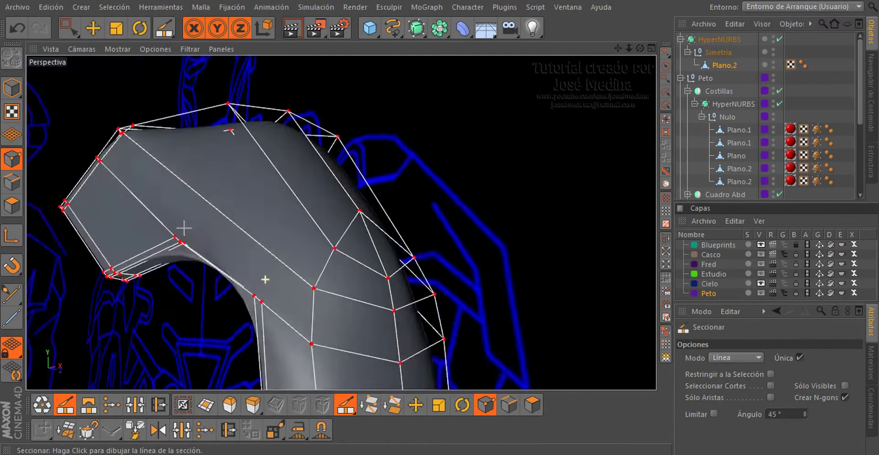
pyautogui.scroll(3, 237, 216)
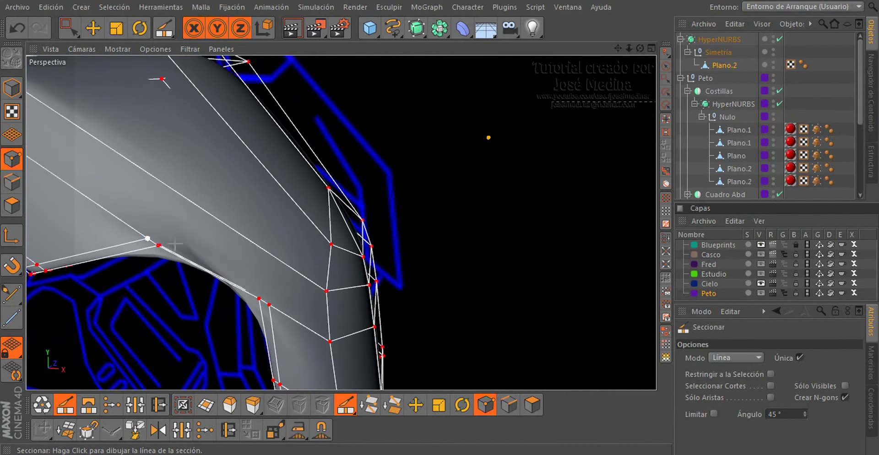
pyautogui.click(233, 228)
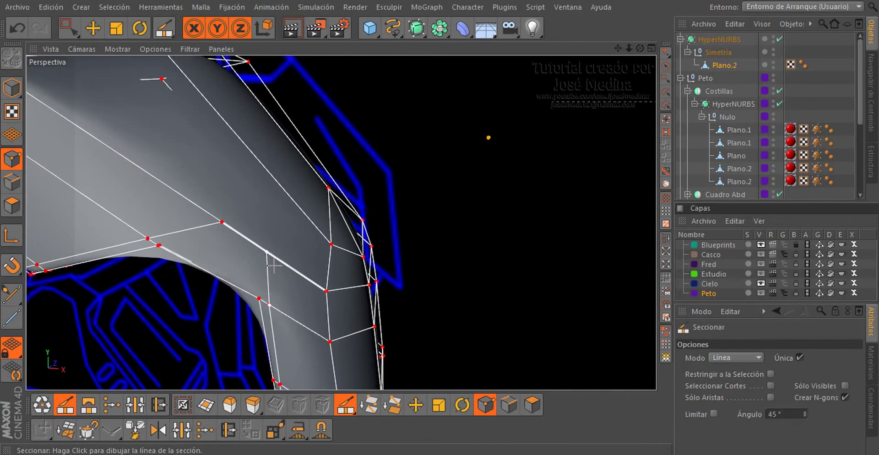
# Review the whole plate, deselect it, then reselect Plano.2 and close in on its lower edge
pyautogui.keyDown('alt'); pyautogui.moveTo(192, 257); pyautogui.dragTo(132, 241); pyautogui.keyUp('alt')
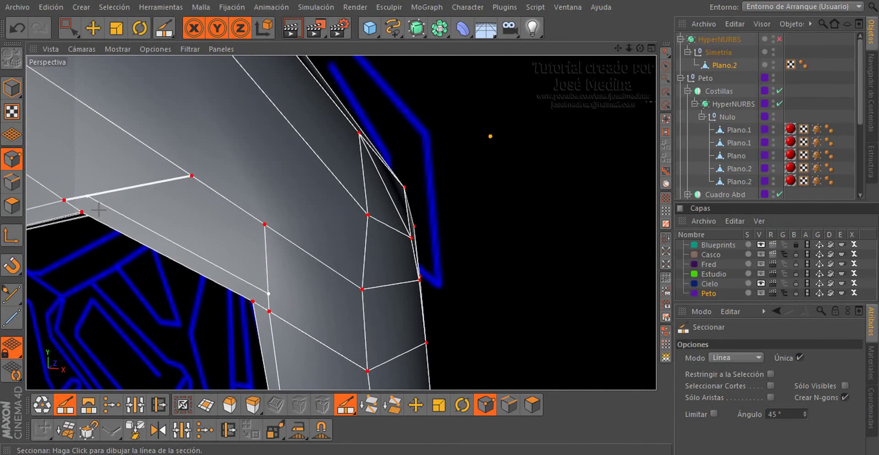
pyautogui.scroll(2, 312, 243)
pyautogui.scroll(1, 323, 272)
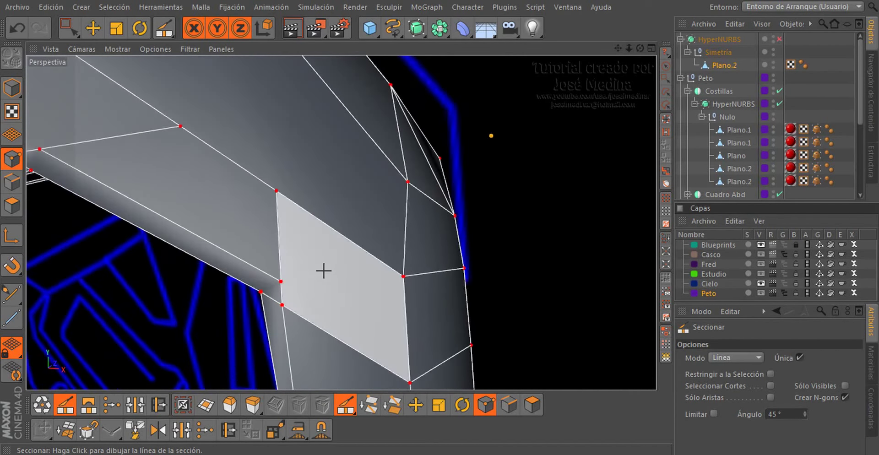
pyautogui.scroll(-2, 323, 271)
pyautogui.moveTo(329, 265)
pyautogui.keyDown('alt'); pyautogui.mouseDown()
pyautogui.moveTo(353, 259)
pyautogui.moveTo(349, 288)
pyautogui.mouseUp(); pyautogui.keyUp('alt')
pyautogui.scroll(-2, 349, 289)
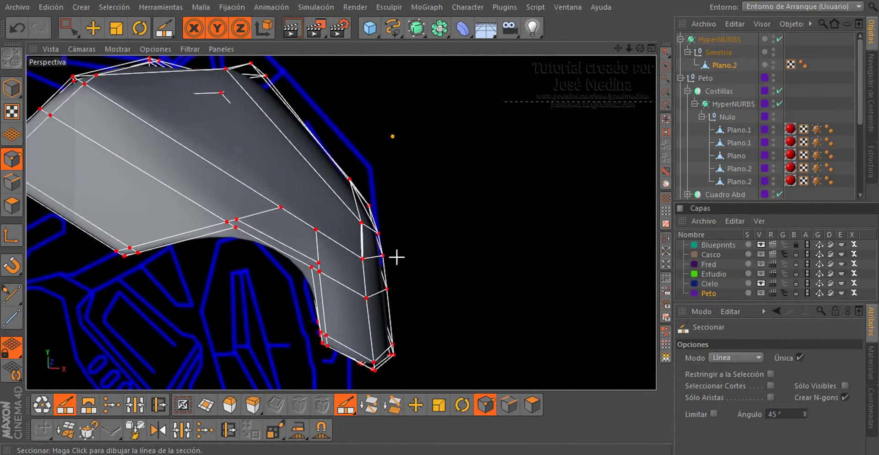
pyautogui.hotkey('ctrl', 'shift', 'a')
pyautogui.moveTo(636, 172)
pyautogui.keyDown('alt'); pyautogui.mouseDown()
pyautogui.moveTo(245, 226)
pyautogui.moveTo(100, 177)
pyautogui.moveTo(365, 201)
pyautogui.moveTo(183, 183)
pyautogui.moveTo(146, 200)
pyautogui.moveTo(348, 201)
pyautogui.moveTo(280, 214)
pyautogui.moveTo(308, 221)
pyautogui.mouseUp(); pyautogui.keyUp('alt')
pyautogui.click(721, 65)
pyautogui.scroll(5, 323, 247)
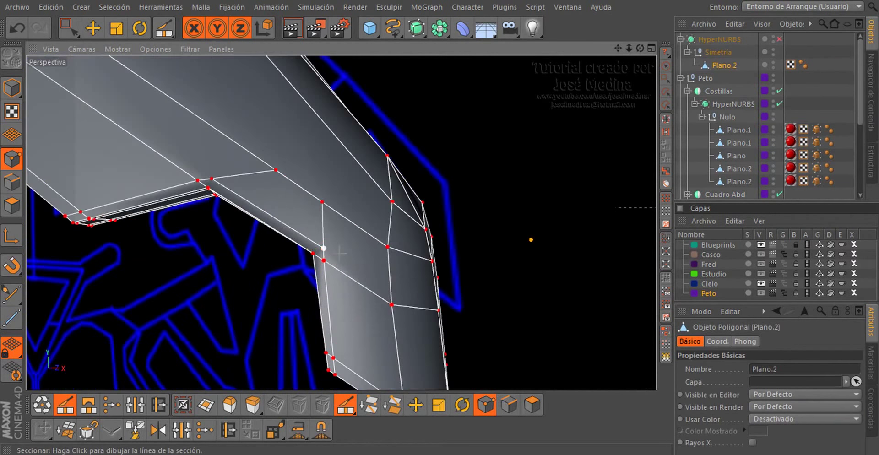
pyautogui.moveTo(340, 252)
pyautogui.keyDown('alt'); pyautogui.mouseDown()
pyautogui.moveTo(584, 190)
pyautogui.moveTo(604, 175)
pyautogui.moveTo(235, 295)
pyautogui.moveTo(373, 286)
pyautogui.mouseUp(); pyautogui.keyUp('alt')
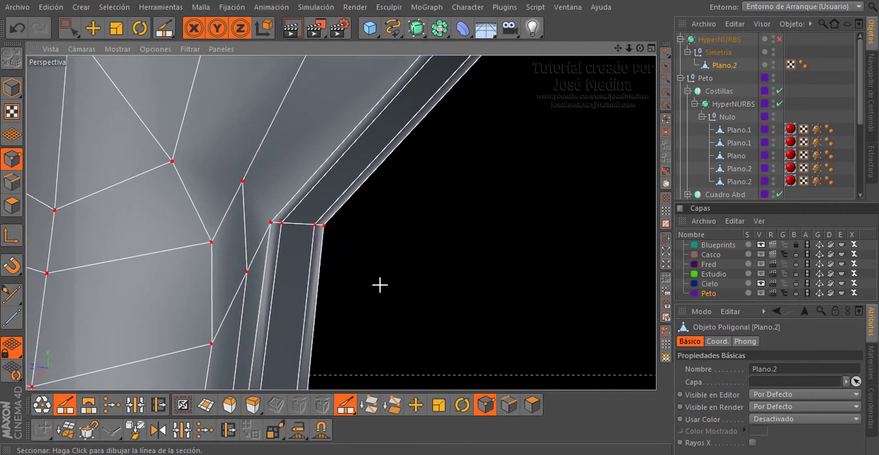
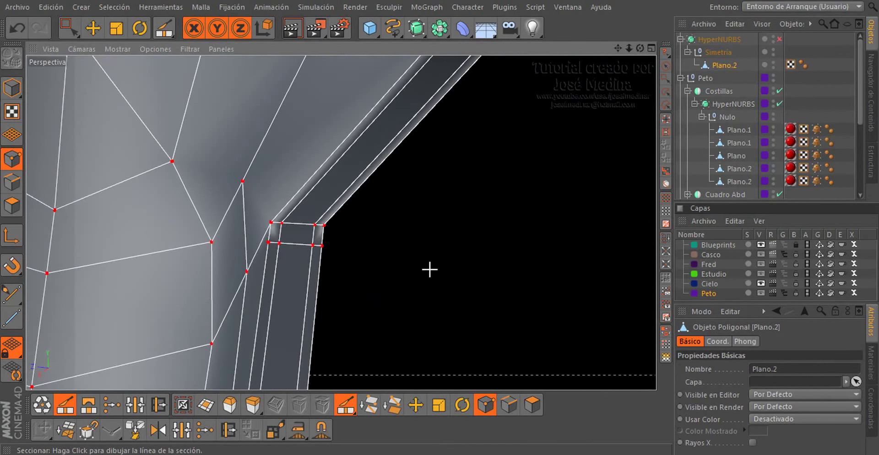
# Arm the Knife (Seccionar) tool in Line mode with Sólo Visibles ticked
pyautogui.moveTo(312, 223)
pyautogui.keyDown('alt'); pyautogui.mouseDown()
pyautogui.moveTo(304, 142)
pyautogui.moveTo(310, 198)
pyautogui.mouseUp(); pyautogui.keyUp('alt')
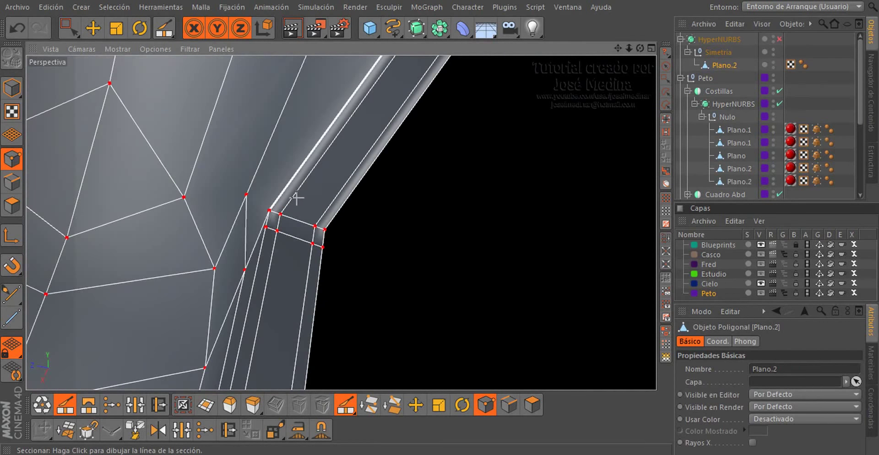
pyautogui.moveTo(407, 236)
pyautogui.keyDown('alt'); pyautogui.mouseDown()
pyautogui.moveTo(334, 191)
pyautogui.moveTo(71, 306)
pyautogui.moveTo(49, 364)
pyautogui.moveTo(460, 170)
pyautogui.mouseUp(); pyautogui.keyUp('alt')
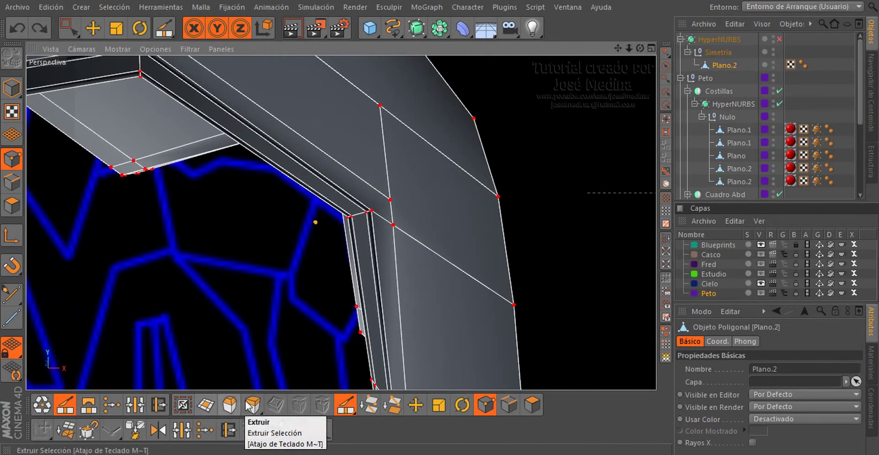
pyautogui.click(183, 405)
pyautogui.moveTo(526, 214)
pyautogui.keyDown('alt'); pyautogui.mouseDown()
pyautogui.moveTo(635, 220)
pyautogui.moveTo(694, 273)
pyautogui.mouseUp(); pyautogui.keyUp('alt')
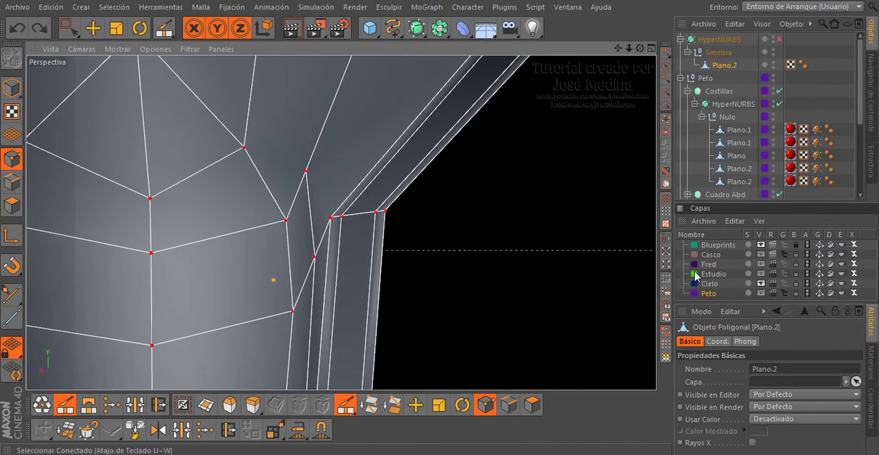
pyautogui.click(342, 408)
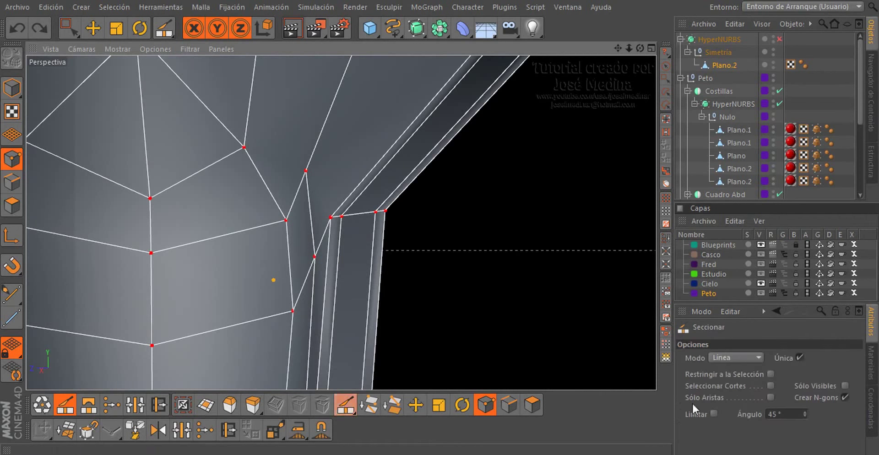
pyautogui.click(845, 385)
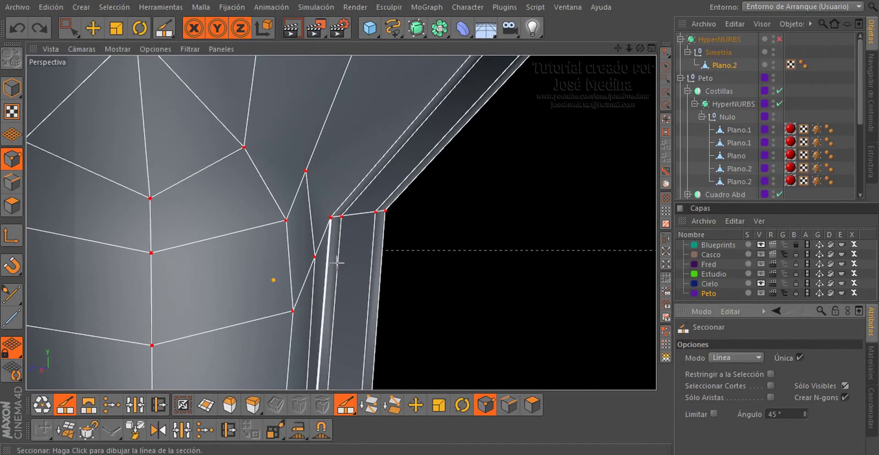
# Cut a new edge from the plate edge to the inner corner vertex
pyautogui.moveTo(329, 250)
pyautogui.mouseDown()
pyautogui.moveTo(438, 257)
pyautogui.moveTo(383, 202)
pyautogui.moveTo(355, 198)
pyautogui.moveTo(495, 204)
pyautogui.mouseUp()
pyautogui.moveTo(394, 219)
pyautogui.keyDown('alt'); pyautogui.mouseDown()
pyautogui.moveTo(69, 297)
pyautogui.moveTo(346, 191)
pyautogui.moveTo(408, 122)
pyautogui.moveTo(396, 154)
pyautogui.mouseUp(); pyautogui.keyUp('alt')
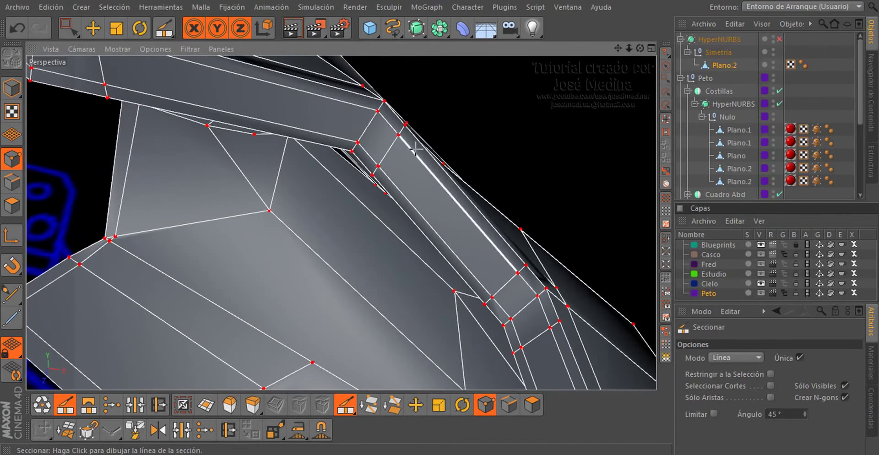
pyautogui.moveTo(414, 148)
pyautogui.keyDown('alt'); pyautogui.mouseDown()
pyautogui.moveTo(355, 190)
pyautogui.moveTo(418, 163)
pyautogui.moveTo(400, 157)
pyautogui.moveTo(377, 184)
pyautogui.mouseUp(); pyautogui.keyUp('alt')
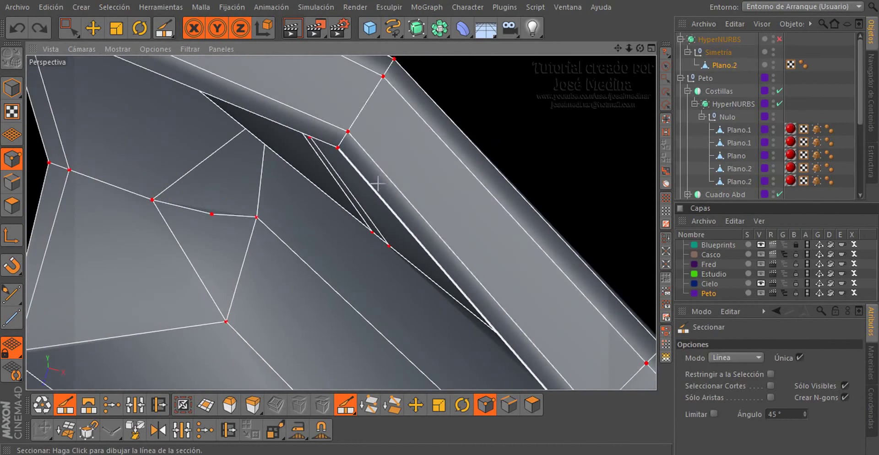
pyautogui.moveTo(438, 103)
pyautogui.keyDown('alt'); pyautogui.mouseDown()
pyautogui.moveTo(447, 173)
pyautogui.moveTo(394, 151)
pyautogui.moveTo(348, 160)
pyautogui.mouseUp(); pyautogui.keyUp('alt')
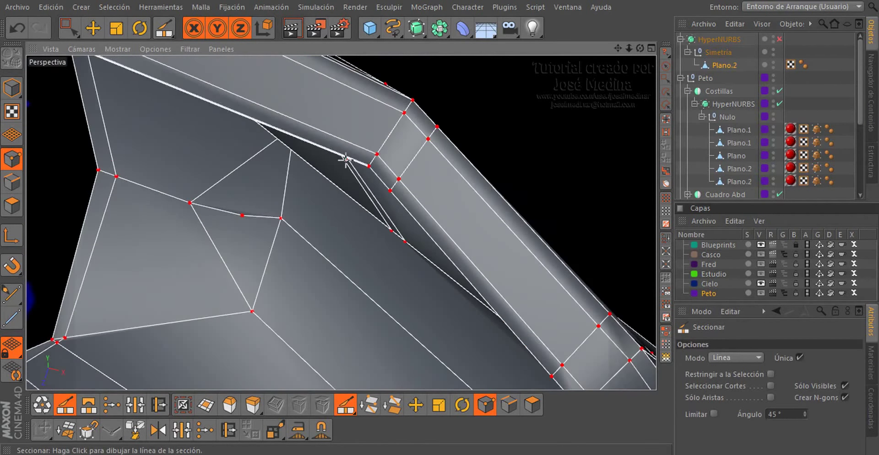
pyautogui.moveTo(372, 114)
pyautogui.mouseDown()
pyautogui.moveTo(393, 97)
pyautogui.moveTo(487, 84)
pyautogui.moveTo(570, 141)
pyautogui.moveTo(418, 123)
pyautogui.moveTo(430, 253)
pyautogui.moveTo(398, 124)
pyautogui.moveTo(386, 115)
pyautogui.mouseUp()
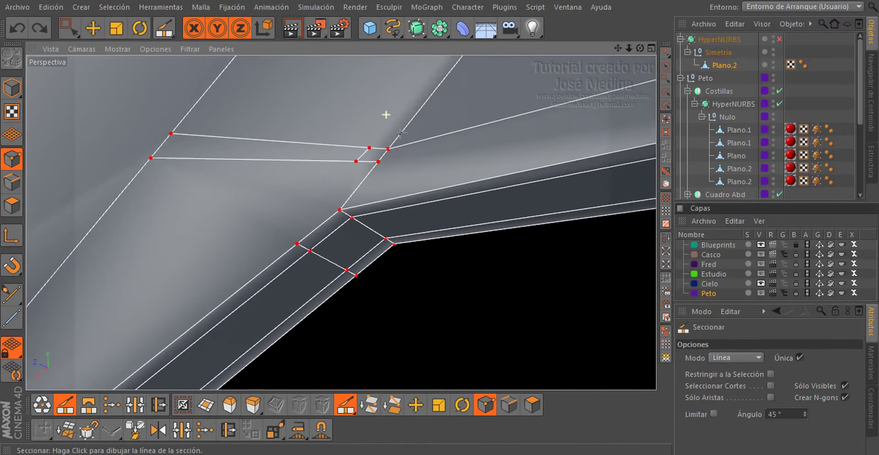
# Select the unneeded edge near the inner corner and dissolve it (Disolver)
pyautogui.press('e')
pyautogui.click(362, 154)
pyautogui.rightClick(404, 165)
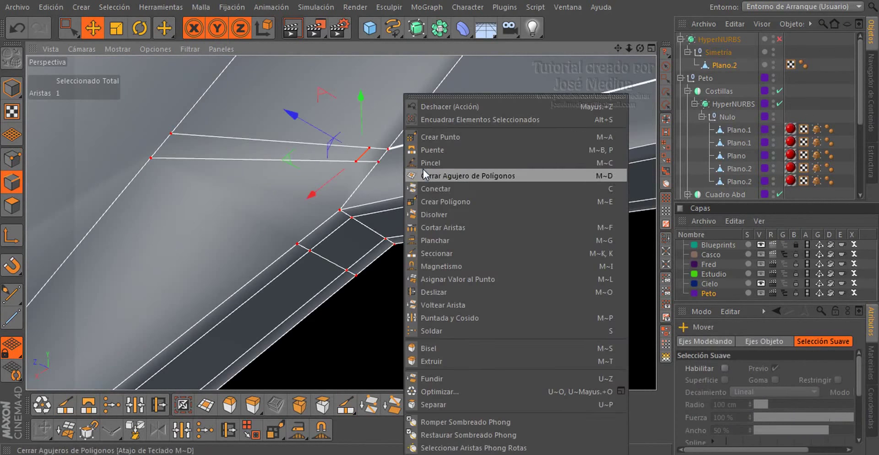
pyautogui.click(438, 215)
# Switch back to the Knife tool and orbit out to view the whole plate
pyautogui.moveTo(439, 214)
pyautogui.keyDown('alt'); pyautogui.mouseDown()
pyautogui.moveTo(182, 106)
pyautogui.moveTo(339, 214)
pyautogui.mouseUp(); pyautogui.keyUp('alt')
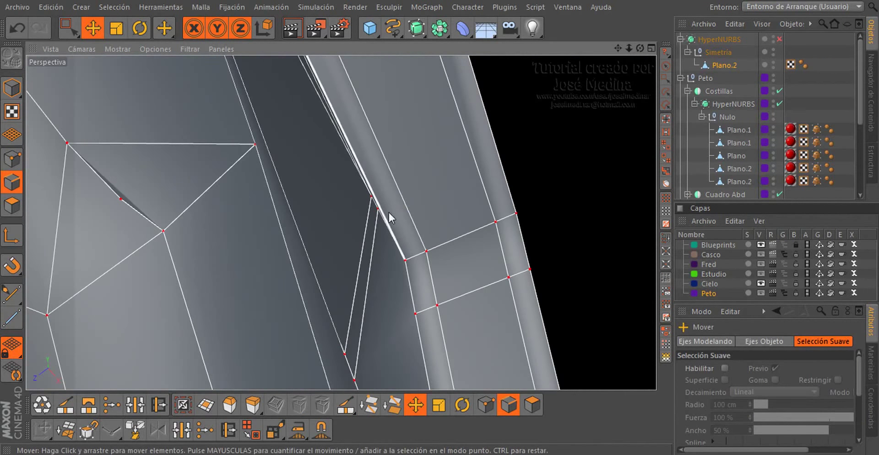
pyautogui.press('k')
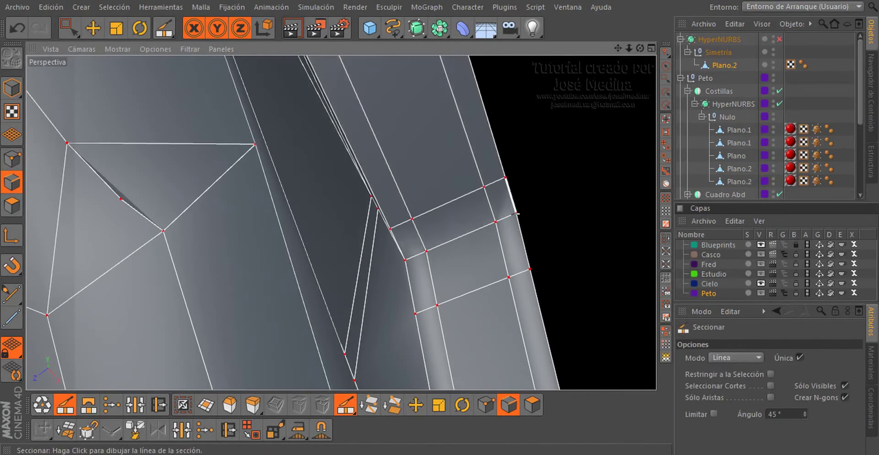
pyautogui.moveTo(512, 186)
pyautogui.keyDown('alt'); pyautogui.mouseDown()
pyautogui.moveTo(473, 218)
pyautogui.moveTo(506, 210)
pyautogui.moveTo(446, 237)
pyautogui.mouseUp(); pyautogui.keyUp('alt')
pyautogui.scroll(3, 446, 238)
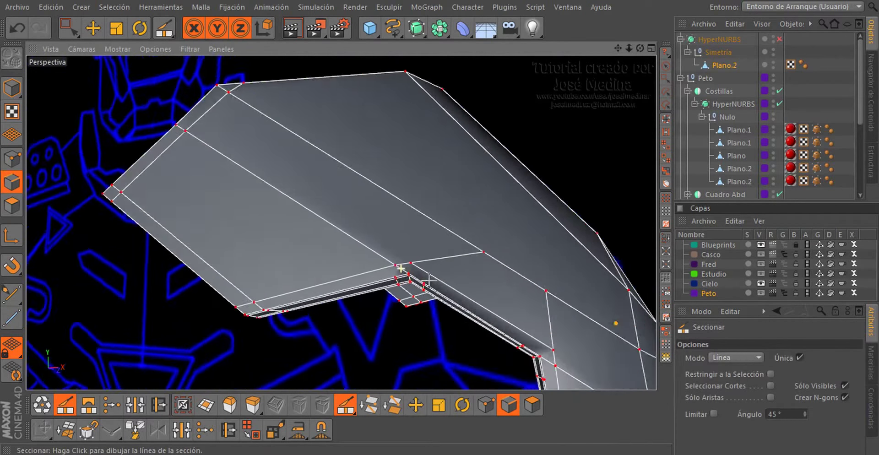
pyautogui.scroll(3, 392, 271)
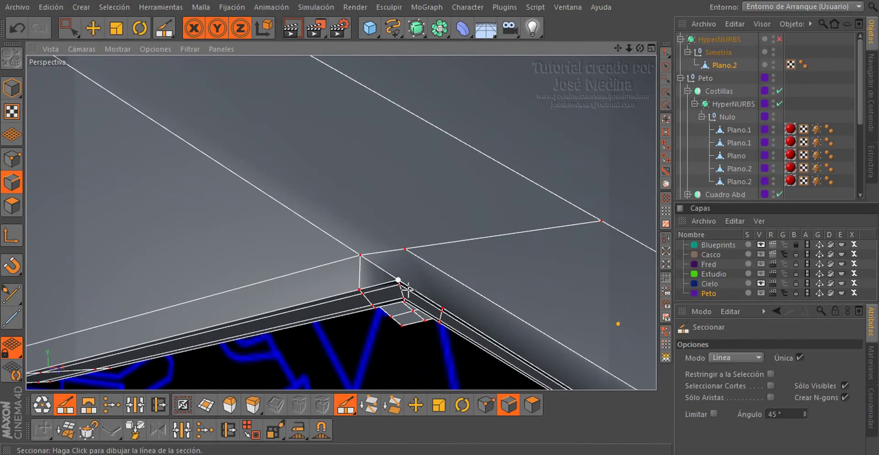
pyautogui.moveTo(470, 300)
pyautogui.keyDown('alt'); pyautogui.mouseDown()
pyautogui.moveTo(444, 301)
pyautogui.moveTo(429, 198)
pyautogui.moveTo(449, 330)
pyautogui.moveTo(457, 265)
pyautogui.moveTo(440, 327)
pyautogui.mouseUp(); pyautogui.keyUp('alt')
pyautogui.moveTo(495, 254)
pyautogui.keyDown('alt'); pyautogui.mouseDown()
pyautogui.moveTo(257, 115)
pyautogui.moveTo(343, 200)
pyautogui.moveTo(402, 352)
pyautogui.mouseUp(); pyautogui.keyUp('alt')
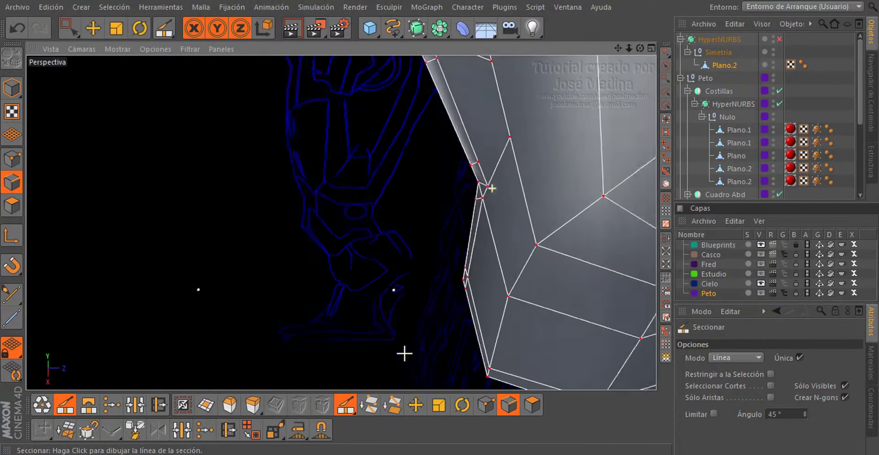
# Check the plate in the top view, then return to the Perspectiva view
pyautogui.press('F2')
pyautogui.scroll(3, 351, 174)
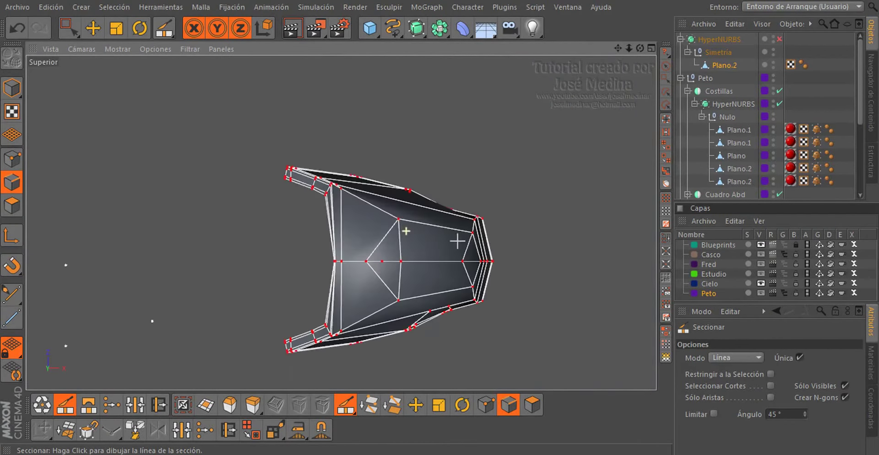
pyautogui.scroll(3, 409, 255)
pyautogui.press('F1')
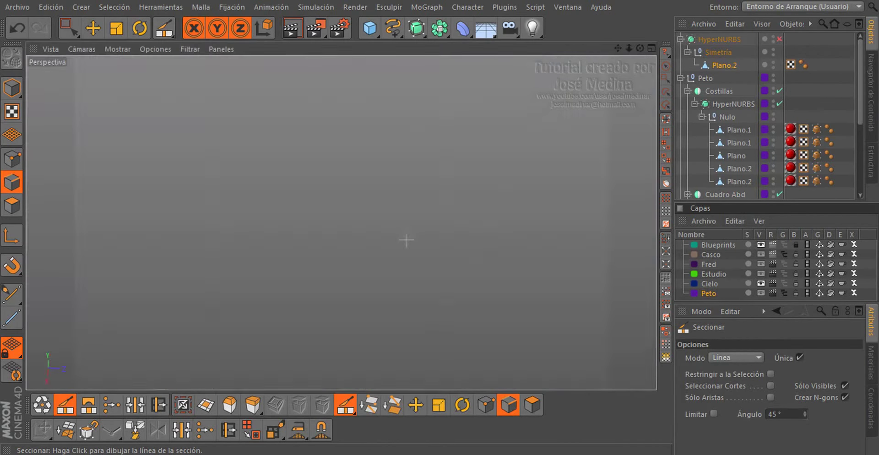
pyautogui.keyDown('alt'); pyautogui.moveTo(407, 239); pyautogui.dragTo(410, 171); pyautogui.keyUp('alt')
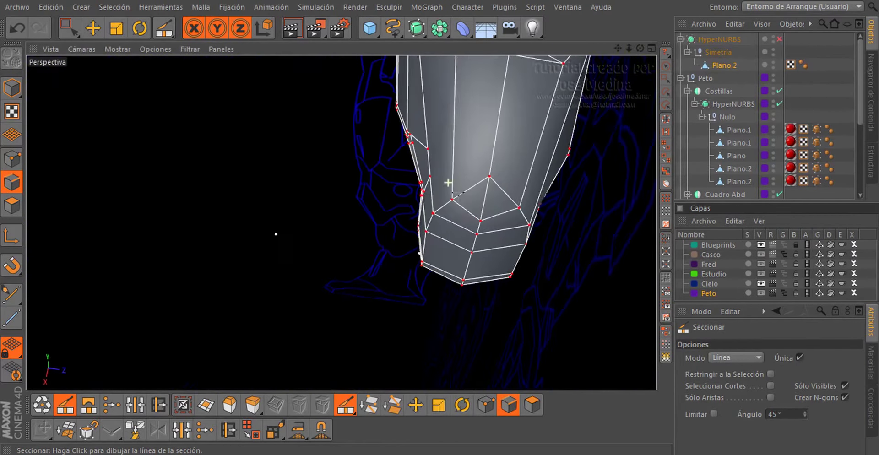
pyautogui.scroll(3, 442, 193)
# Box-select the 13 points along the plate's side
pyautogui.press('0')
pyautogui.scroll(-5, 88, 204)
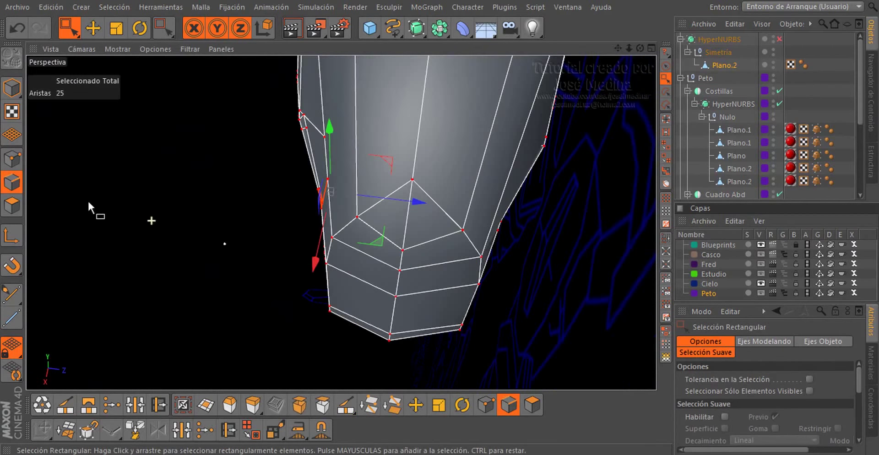
pyautogui.scroll(5, 223, 199)
pyautogui.scroll(2, 269, 170)
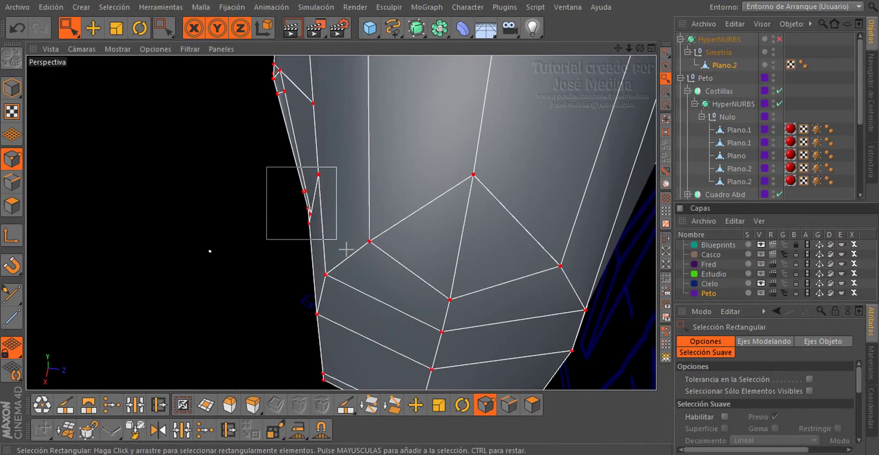
pyautogui.moveTo(267, 167); pyautogui.dragTo(336, 240)
pyautogui.scroll(-4, 309, 204)
pyautogui.scroll(2, 308, 218)
pyautogui.scroll(2, 313, 219)
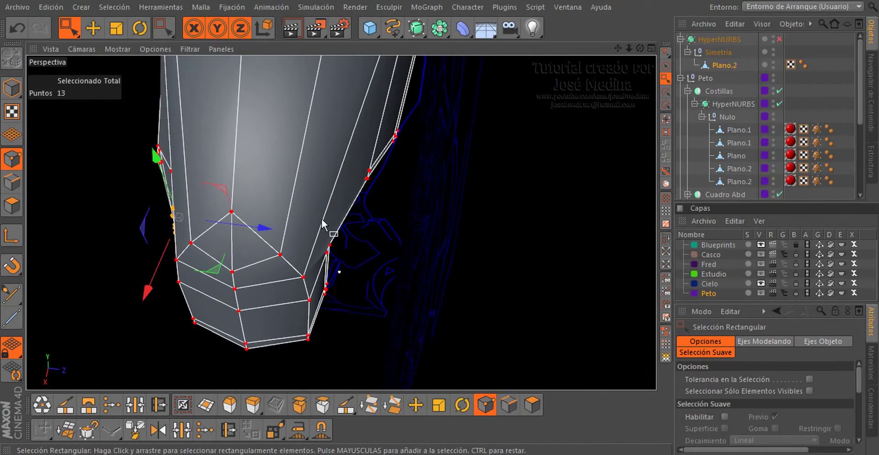
pyautogui.scroll(-2, 337, 194)
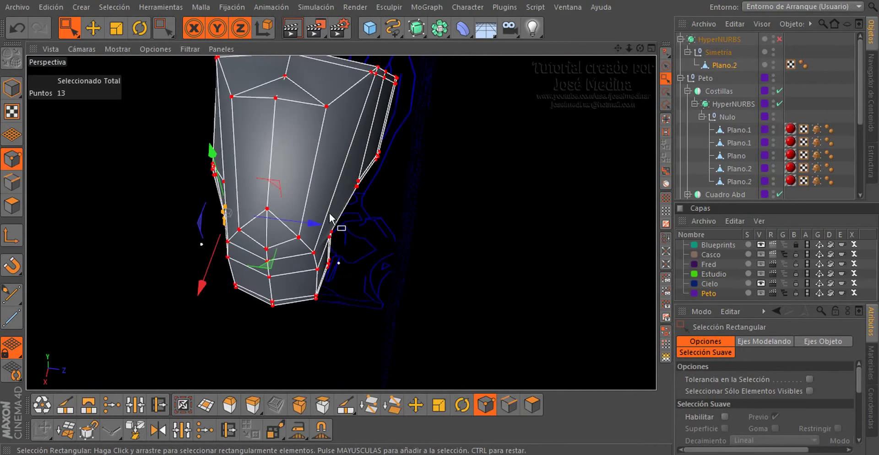
# Box-select 12 points along the outer edge and turn on HyperNURBS smoothing
pyautogui.moveTo(331, 219)
pyautogui.keyDown('alt'); pyautogui.mouseDown()
pyautogui.moveTo(177, 98)
pyautogui.moveTo(477, 147)
pyautogui.moveTo(367, 138)
pyautogui.moveTo(281, 158)
pyautogui.moveTo(309, 152)
pyautogui.moveTo(278, 156)
pyautogui.moveTo(292, 99)
pyautogui.mouseUp(); pyautogui.keyUp('alt')
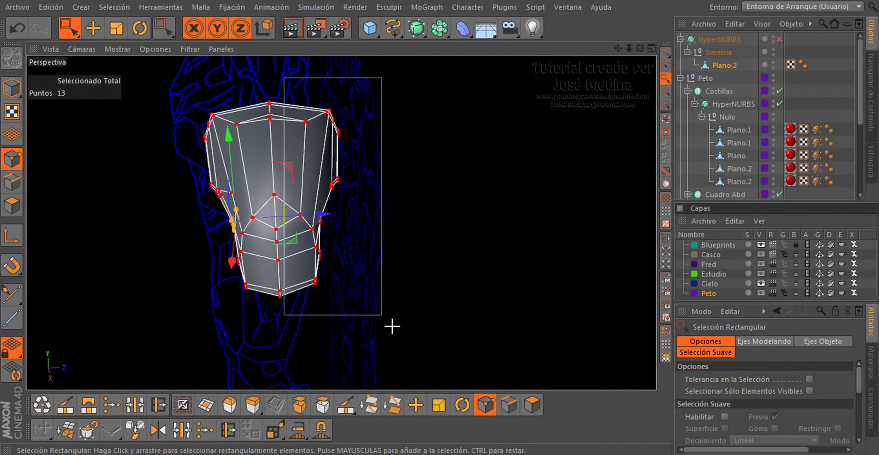
pyautogui.moveTo(316, 218)
pyautogui.keyDown('alt'); pyautogui.mouseDown()
pyautogui.moveTo(74, 98)
pyautogui.moveTo(298, 183)
pyautogui.moveTo(296, 212)
pyautogui.moveTo(311, 221)
pyautogui.moveTo(292, 280)
pyautogui.mouseUp(); pyautogui.keyUp('alt')
pyautogui.moveTo(254, 198); pyautogui.dragTo(301, 250)
pyautogui.keyDown('alt'); pyautogui.moveTo(300, 250); pyautogui.dragTo(291, 230); pyautogui.keyUp('alt')
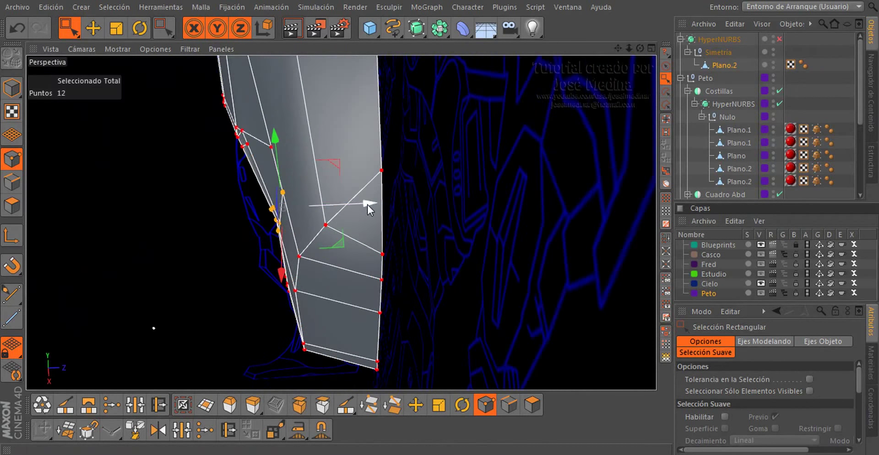
pyautogui.moveTo(361, 206)
pyautogui.keyDown('alt'); pyautogui.mouseDown()
pyautogui.moveTo(559, 112)
pyautogui.moveTo(478, 89)
pyautogui.moveTo(449, 210)
pyautogui.moveTo(332, 205)
pyautogui.moveTo(328, 152)
pyautogui.moveTo(268, 172)
pyautogui.moveTo(288, 199)
pyautogui.moveTo(230, 175)
pyautogui.mouseUp(); pyautogui.keyUp('alt')
pyautogui.press('q')
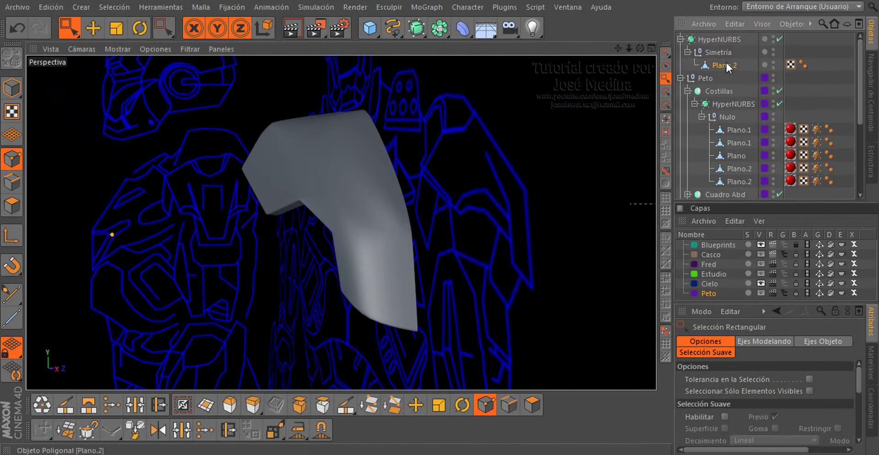
# Disable HyperNURBS on Plano.2 and slide one point about 1.27 cm along X
pyautogui.click(726, 64)
pyautogui.press('q')
pyautogui.moveTo(361, 188)
pyautogui.keyDown('alt'); pyautogui.mouseDown()
pyautogui.moveTo(296, 159)
pyautogui.moveTo(378, 183)
pyautogui.moveTo(359, 232)
pyautogui.moveTo(238, 152)
pyautogui.moveTo(342, 210)
pyautogui.moveTo(320, 177)
pyautogui.moveTo(340, 194)
pyautogui.moveTo(305, 195)
pyautogui.mouseUp(); pyautogui.keyUp('alt')
pyautogui.click(402, 208)
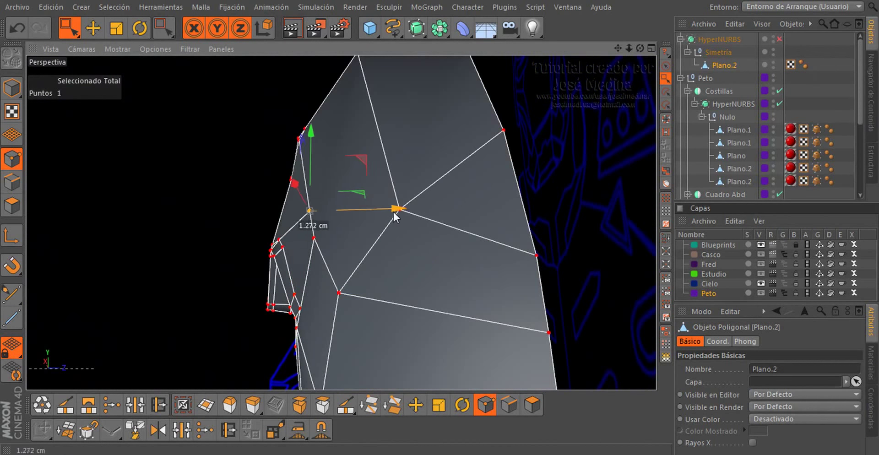
pyautogui.moveTo(395, 215)
pyautogui.mouseDown()
pyautogui.moveTo(328, 234)
pyautogui.moveTo(308, 176)
pyautogui.moveTo(315, 198)
pyautogui.moveTo(442, 269)
pyautogui.moveTo(195, 221)
pyautogui.mouseUp()
# Re-enable HyperNURBS to preview the edited plate smoothed
pyautogui.moveTo(222, 271)
pyautogui.keyDown('alt'); pyautogui.mouseDown()
pyautogui.moveTo(147, 229)
pyautogui.moveTo(357, 260)
pyautogui.moveTo(287, 258)
pyautogui.moveTo(390, 293)
pyautogui.moveTo(304, 252)
pyautogui.moveTo(192, 265)
pyautogui.moveTo(288, 350)
pyautogui.moveTo(325, 271)
pyautogui.moveTo(256, 298)
pyautogui.moveTo(265, 308)
pyautogui.mouseUp(); pyautogui.keyUp('alt')
pyautogui.scroll(3, 252, 227)
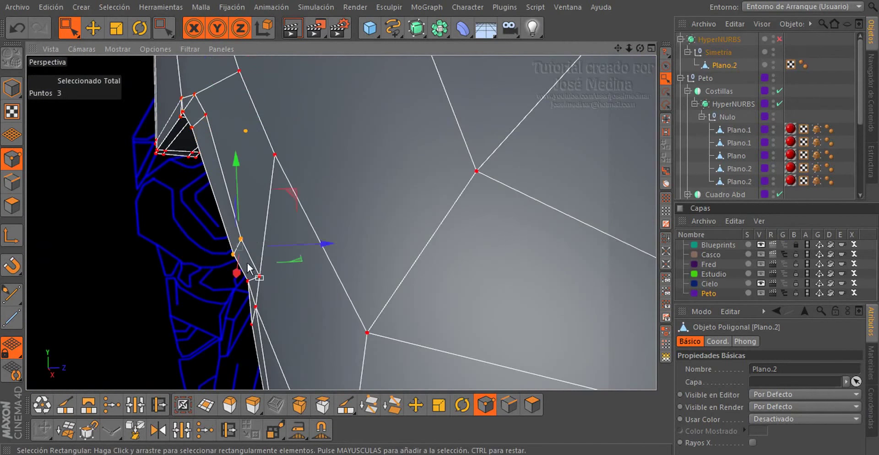
pyautogui.moveTo(301, 277)
pyautogui.keyDown('alt'); pyautogui.mouseDown()
pyautogui.moveTo(270, 240)
pyautogui.moveTo(249, 297)
pyautogui.moveTo(361, 296)
pyautogui.moveTo(305, 251)
pyautogui.moveTo(361, 226)
pyautogui.moveTo(320, 183)
pyautogui.moveTo(439, 181)
pyautogui.moveTo(298, 118)
pyautogui.moveTo(408, 200)
pyautogui.moveTo(378, 182)
pyautogui.moveTo(471, 219)
pyautogui.moveTo(290, 153)
pyautogui.moveTo(411, 184)
pyautogui.moveTo(361, 260)
pyautogui.moveTo(237, 235)
pyautogui.moveTo(460, 224)
pyautogui.moveTo(503, 269)
pyautogui.moveTo(409, 268)
pyautogui.moveTo(412, 256)
pyautogui.mouseUp(); pyautogui.keyUp('alt')
pyautogui.press('q')
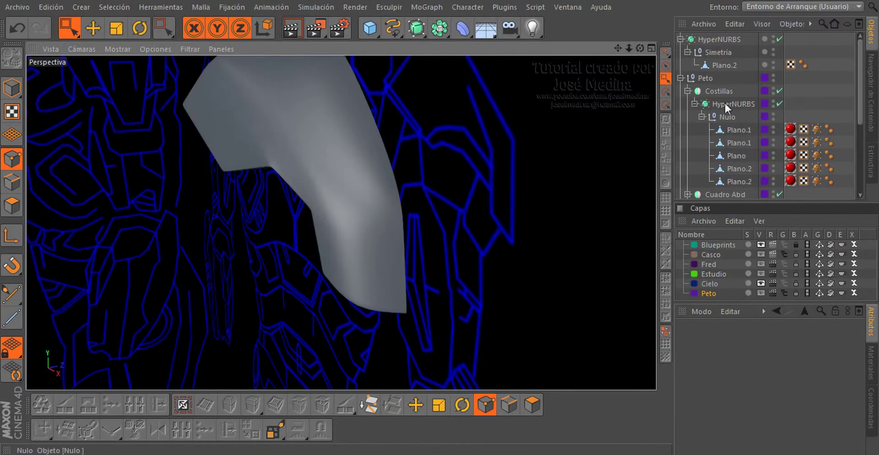
# Select Plano.2 and zoom in on its raw, unsmoothed point cage
pyautogui.click(730, 65)
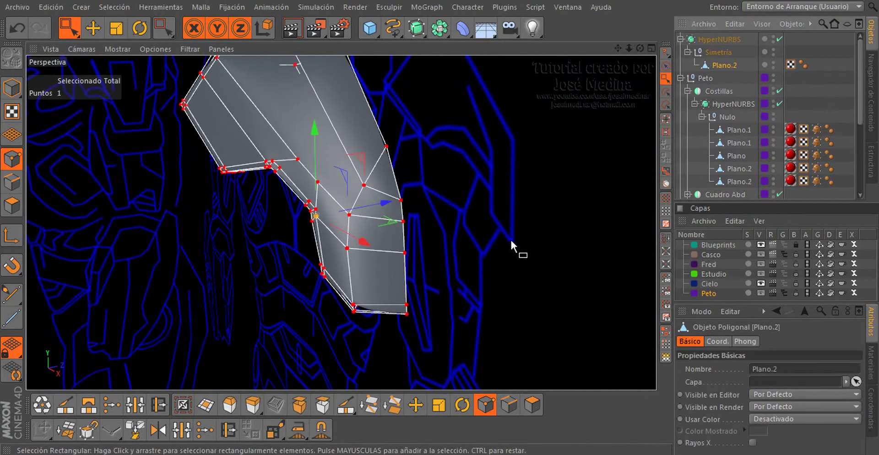
pyautogui.moveTo(387, 259)
pyautogui.keyDown('alt'); pyautogui.mouseDown()
pyautogui.moveTo(322, 113)
pyautogui.moveTo(516, 171)
pyautogui.moveTo(575, 215)
pyautogui.moveTo(575, 267)
pyautogui.moveTo(442, 226)
pyautogui.moveTo(321, 162)
pyautogui.moveTo(333, 125)
pyautogui.moveTo(197, 102)
pyautogui.moveTo(173, 68)
pyautogui.moveTo(138, 50)
pyautogui.moveTo(120, 61)
pyautogui.moveTo(276, 108)
pyautogui.moveTo(385, 75)
pyautogui.moveTo(227, 117)
pyautogui.moveTo(359, 92)
pyautogui.moveTo(342, 92)
pyautogui.mouseUp(); pyautogui.keyUp('alt')
pyautogui.scroll(2, 319, 116)
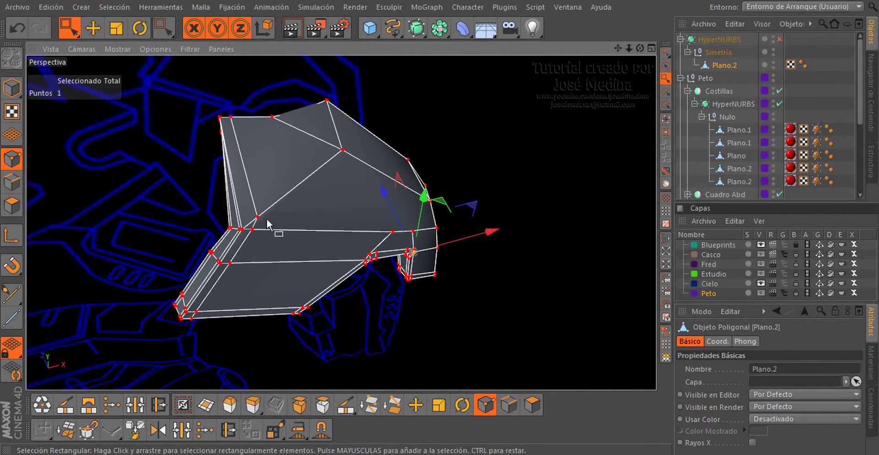
pyautogui.moveTo(267, 219)
pyautogui.keyDown('alt'); pyautogui.mouseDown(button='right')
pyautogui.moveTo(260, 256)
pyautogui.moveTo(227, 224)
pyautogui.moveTo(322, 241)
pyautogui.moveTo(339, 273)
pyautogui.moveTo(309, 265)
pyautogui.mouseUp(button='right'); pyautogui.keyUp('alt')
# In Edge mode with the Move tool, select the first three edges near the inner crease
pyautogui.press('Return')
pyautogui.press('e')
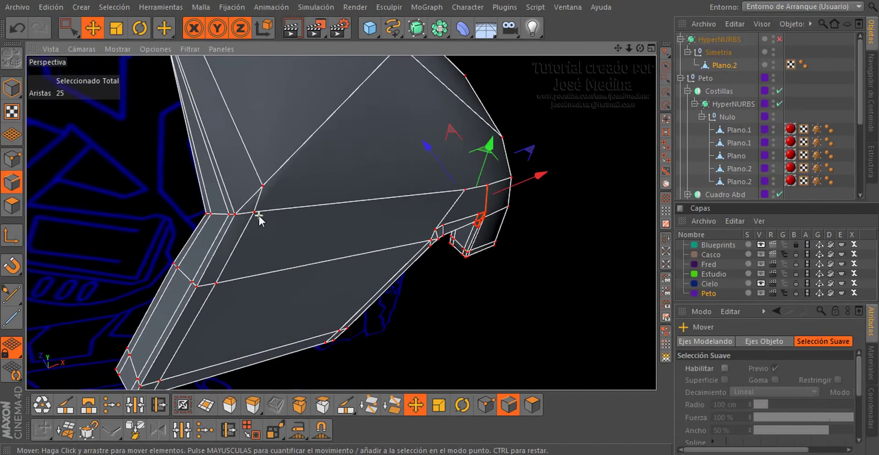
pyautogui.moveTo(258, 213)
pyautogui.keyDown('alt'); pyautogui.mouseDown(button='right')
pyautogui.moveTo(200, 213)
pyautogui.moveTo(188, 230)
pyautogui.moveTo(269, 180)
pyautogui.mouseUp(button='right'); pyautogui.keyUp('alt')
pyautogui.click(199, 213)
pyautogui.keyDown('shift'); pyautogui.click(244, 185); pyautogui.keyUp('shift')
pyautogui.keyDown('shift'); pyautogui.click(271, 164); pyautogui.keyUp('shift')
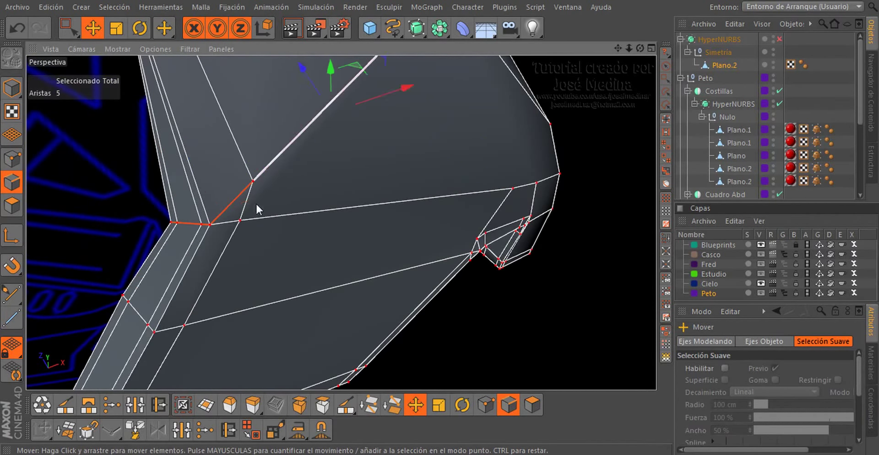
# Add further edges down to the plate's lower end
pyautogui.moveTo(255, 202)
pyautogui.keyDown('alt'); pyautogui.mouseDown()
pyautogui.moveTo(158, 245)
pyautogui.moveTo(227, 201)
pyautogui.mouseUp(); pyautogui.keyUp('alt')
pyautogui.keyDown('alt'); pyautogui.moveTo(226, 198); pyautogui.dragTo(367, 108, button='right'); pyautogui.keyUp('alt')
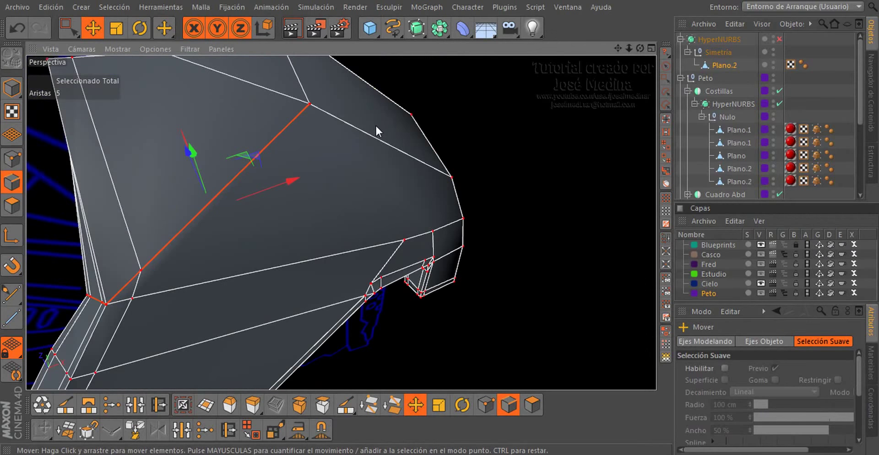
pyautogui.moveTo(375, 124)
pyautogui.keyDown('alt'); pyautogui.mouseDown()
pyautogui.moveTo(147, 137)
pyautogui.moveTo(275, 226)
pyautogui.moveTo(319, 120)
pyautogui.mouseUp(); pyautogui.keyUp('alt')
pyautogui.keyDown('alt'); pyautogui.moveTo(320, 120); pyautogui.dragTo(337, 126, button='right'); pyautogui.keyUp('alt')
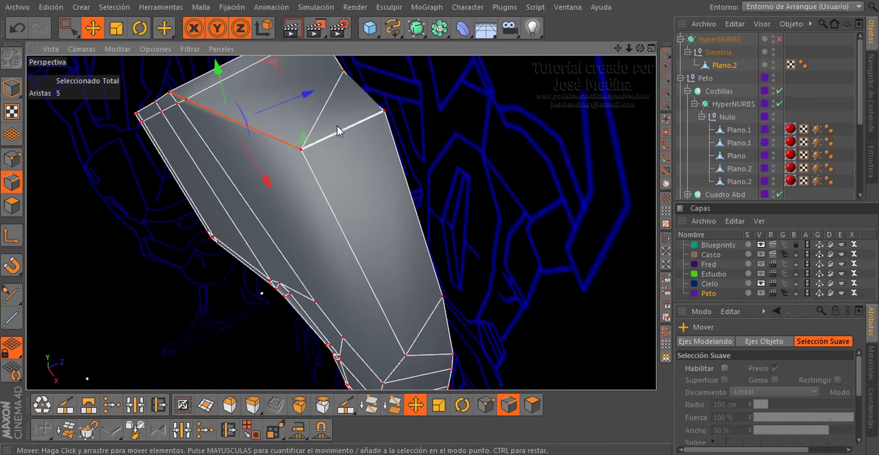
pyautogui.keyDown('alt'); pyautogui.moveTo(343, 220); pyautogui.dragTo(331, 102); pyautogui.keyUp('alt')
pyautogui.scroll(3, 381, 261)
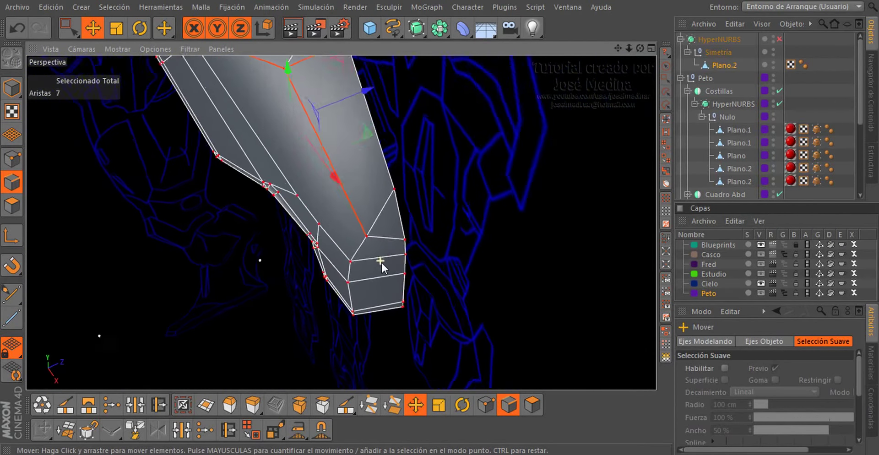
pyautogui.scroll(2, 380, 261)
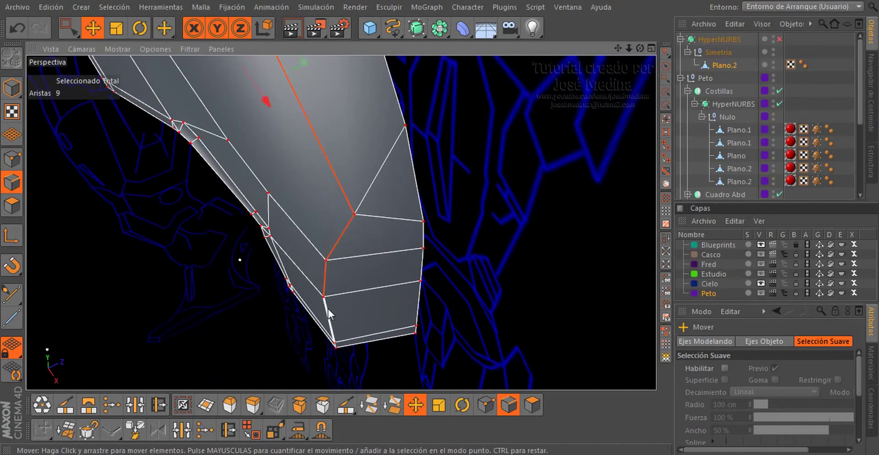
pyautogui.scroll(-2, 340, 316)
pyautogui.scroll(2, 364, 275)
pyautogui.scroll(2, 296, 211)
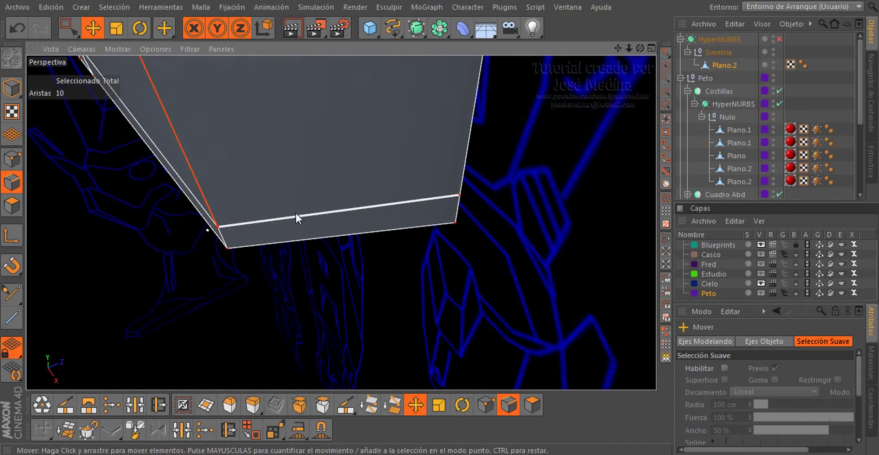
pyautogui.scroll(2, 329, 81)
pyautogui.keyDown('alt'); pyautogui.moveTo(329, 81); pyautogui.dragTo(237, 323); pyautogui.keyUp('alt')
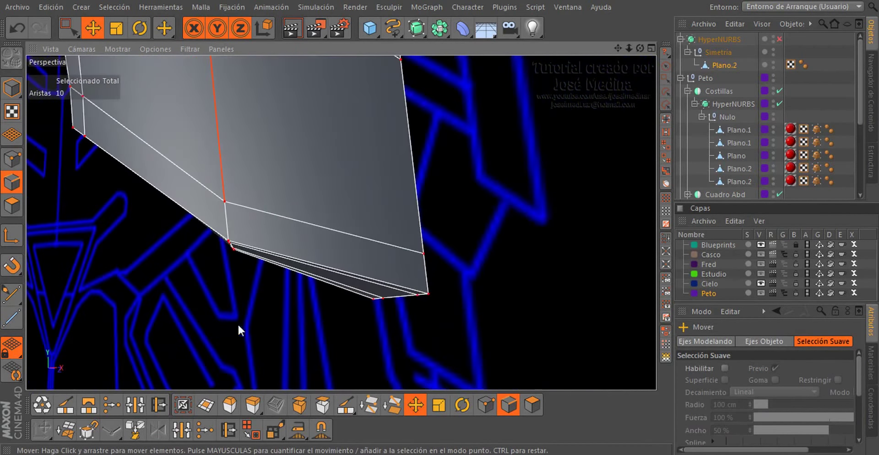
pyautogui.keyDown('shift'); pyautogui.click(229, 216); pyautogui.keyUp('shift')
# Orbit around the plate to review the 20-edge chain up to its top corner
pyautogui.moveTo(246, 223)
pyautogui.keyDown('alt'); pyautogui.mouseDown()
pyautogui.moveTo(389, 83)
pyautogui.moveTo(588, 150)
pyautogui.moveTo(619, 185)
pyautogui.moveTo(579, 190)
pyautogui.moveTo(489, 289)
pyautogui.moveTo(439, 298)
pyautogui.moveTo(409, 141)
pyautogui.mouseUp(); pyautogui.keyUp('alt')
pyautogui.keyDown('alt'); pyautogui.moveTo(410, 120); pyautogui.dragTo(441, 120); pyautogui.keyUp('alt')
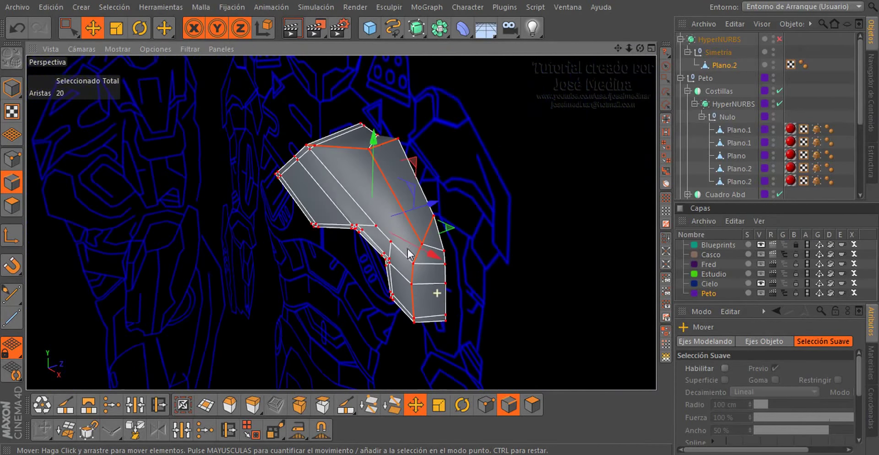
pyautogui.moveTo(424, 311)
pyautogui.keyDown('alt'); pyautogui.mouseDown()
pyautogui.moveTo(426, 181)
pyautogui.moveTo(639, 181)
pyautogui.moveTo(650, 112)
pyautogui.moveTo(616, 117)
pyautogui.mouseUp(); pyautogui.keyUp('alt')
pyautogui.scroll(5, 616, 118)
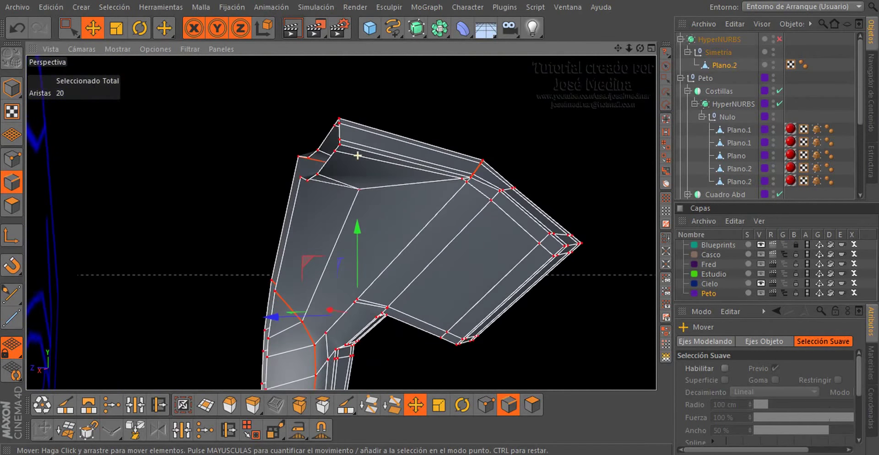
pyautogui.keyDown('alt'); pyautogui.moveTo(357, 156); pyautogui.dragTo(358, 158); pyautogui.keyUp('alt')
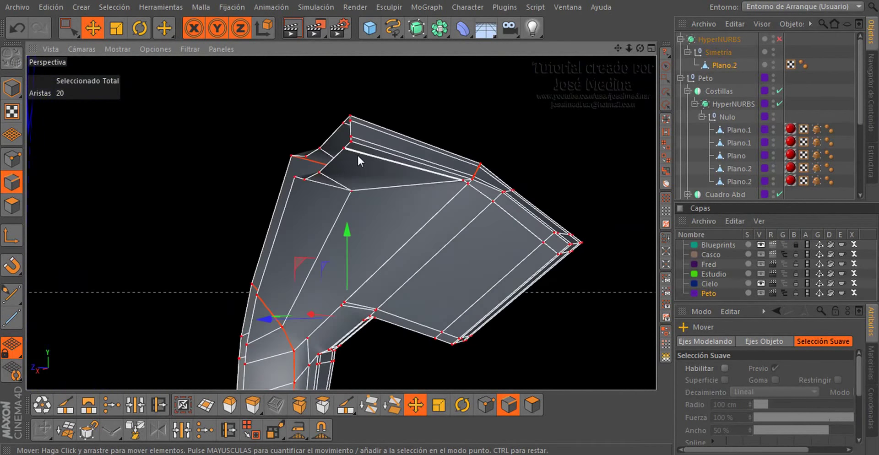
pyautogui.scroll(3, 414, 190)
pyautogui.scroll(-2, 414, 189)
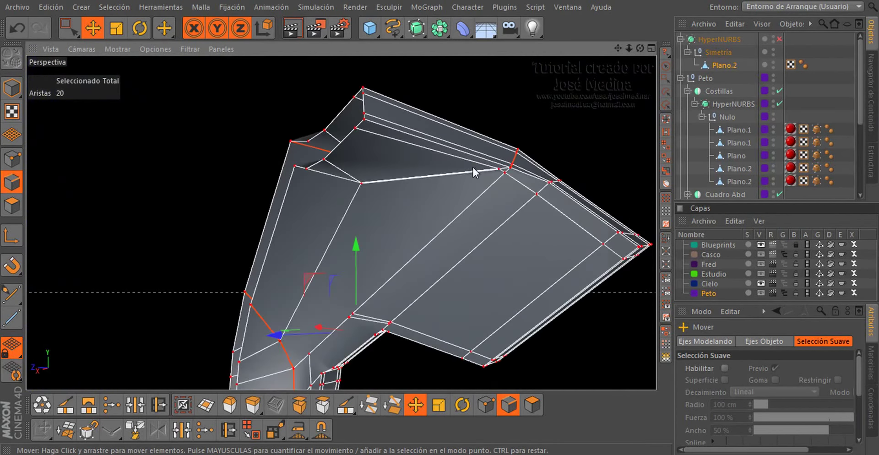
pyautogui.moveTo(474, 178)
pyautogui.keyDown('alt'); pyautogui.mouseDown()
pyautogui.moveTo(525, 162)
pyautogui.moveTo(252, 226)
pyautogui.moveTo(45, 222)
pyautogui.moveTo(584, 165)
pyautogui.moveTo(359, 163)
pyautogui.moveTo(211, 182)
pyautogui.moveTo(497, 222)
pyautogui.moveTo(429, 191)
pyautogui.moveTo(299, 180)
pyautogui.moveTo(339, 72)
pyautogui.moveTo(297, 59)
pyautogui.moveTo(398, 143)
pyautogui.moveTo(427, 220)
pyautogui.moveTo(428, 251)
pyautogui.moveTo(465, 257)
pyautogui.moveTo(427, 257)
pyautogui.moveTo(312, 121)
pyautogui.moveTo(279, 105)
pyautogui.moveTo(320, 96)
pyautogui.moveTo(310, 64)
pyautogui.mouseUp(); pyautogui.keyUp('alt')
# In Point mode, pull a top vertex upward and about 1.25 cm left
pyautogui.press('Return')
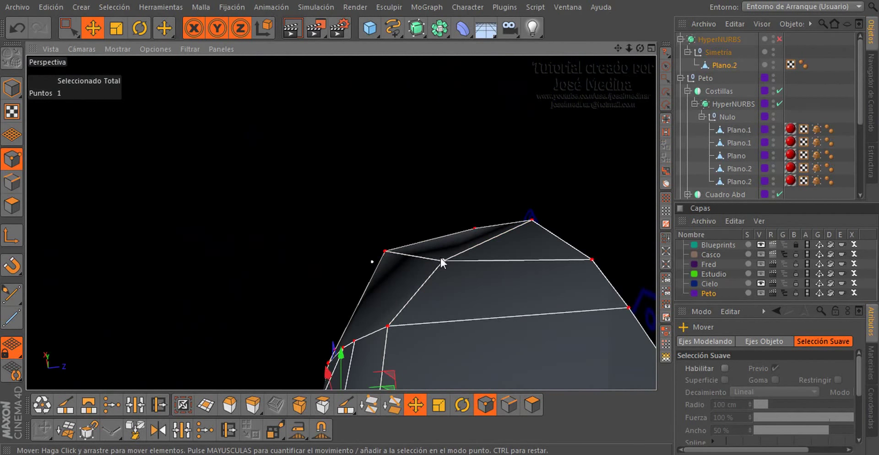
pyautogui.moveTo(440, 260)
pyautogui.mouseDown()
pyautogui.moveTo(455, 228)
pyautogui.moveTo(449, 203)
pyautogui.moveTo(561, 250)
pyautogui.moveTo(530, 248)
pyautogui.moveTo(490, 206)
pyautogui.moveTo(429, 284)
pyautogui.moveTo(390, 270)
pyautogui.moveTo(425, 310)
pyautogui.moveTo(412, 314)
pyautogui.moveTo(536, 306)
pyautogui.mouseUp()
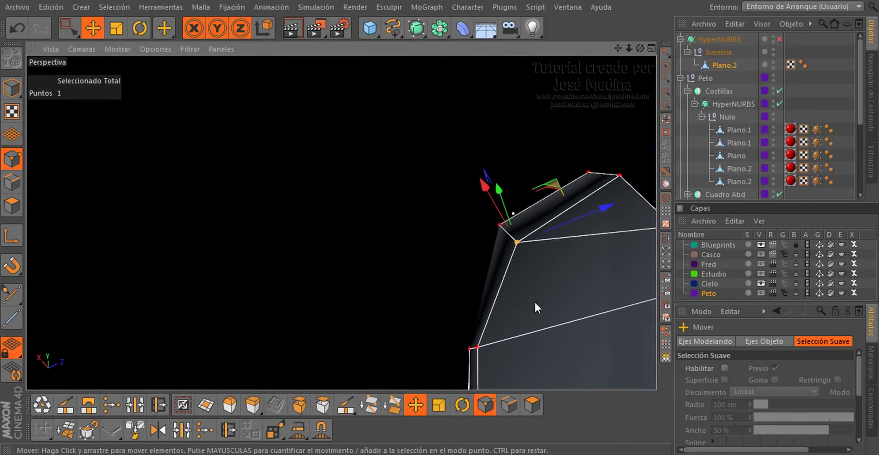
pyautogui.moveTo(574, 218)
pyautogui.mouseDown()
pyautogui.moveTo(490, 193)
pyautogui.moveTo(613, 296)
pyautogui.moveTo(633, 353)
pyautogui.moveTo(472, 264)
pyautogui.moveTo(515, 219)
pyautogui.moveTo(472, 175)
pyautogui.mouseUp()
# Trim the edge chain to 19 edges by deselecting one edge
pyautogui.press('Return')
pyautogui.click(516, 219)
pyautogui.moveTo(515, 212)
pyautogui.keyDown('alt'); pyautogui.mouseDown()
pyautogui.moveTo(433, 252)
pyautogui.moveTo(512, 185)
pyautogui.mouseUp(); pyautogui.keyUp('alt')
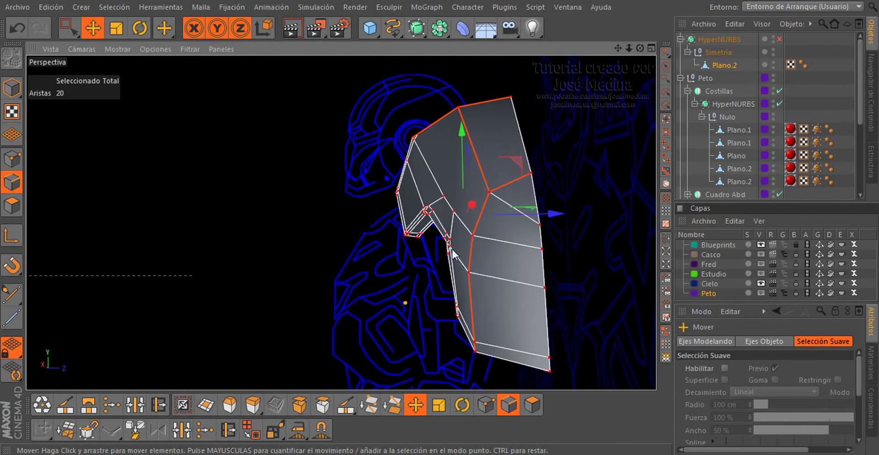
pyautogui.keyDown('ctrl'); pyautogui.click(513, 185); pyautogui.keyUp('ctrl')
pyautogui.moveTo(501, 237)
pyautogui.keyDown('alt'); pyautogui.mouseDown()
pyautogui.moveTo(606, 248)
pyautogui.moveTo(450, 241)
pyautogui.moveTo(457, 208)
pyautogui.moveTo(578, 268)
pyautogui.moveTo(455, 292)
pyautogui.moveTo(556, 277)
pyautogui.moveTo(572, 286)
pyautogui.moveTo(449, 211)
pyautogui.moveTo(464, 304)
pyautogui.moveTo(449, 300)
pyautogui.moveTo(339, 181)
pyautogui.moveTo(347, 175)
pyautogui.moveTo(359, 183)
pyautogui.moveTo(349, 196)
pyautogui.moveTo(367, 222)
pyautogui.moveTo(340, 194)
pyautogui.moveTo(337, 186)
pyautogui.moveTo(376, 215)
pyautogui.moveTo(426, 275)
pyautogui.mouseUp(); pyautogui.keyUp('alt')
# Nudge a mid-plate point about 0.43 cm sideways, then return to Edge mode
pyautogui.press('Return')
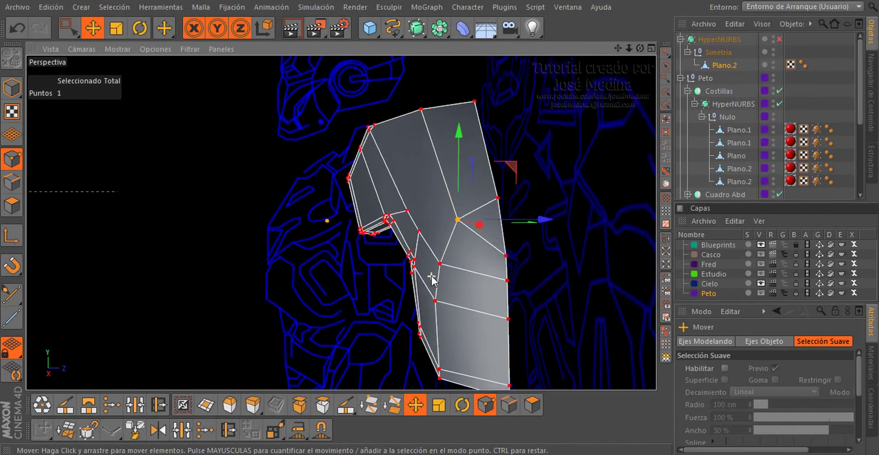
pyautogui.scroll(3, 431, 275)
pyautogui.click(448, 254)
pyautogui.moveTo(457, 273)
pyautogui.keyDown('alt'); pyautogui.mouseDown()
pyautogui.moveTo(447, 291)
pyautogui.moveTo(534, 263)
pyautogui.moveTo(468, 292)
pyautogui.moveTo(485, 301)
pyautogui.moveTo(514, 357)
pyautogui.moveTo(469, 293)
pyautogui.moveTo(519, 372)
pyautogui.moveTo(477, 292)
pyautogui.moveTo(492, 285)
pyautogui.mouseUp(); pyautogui.keyUp('alt')
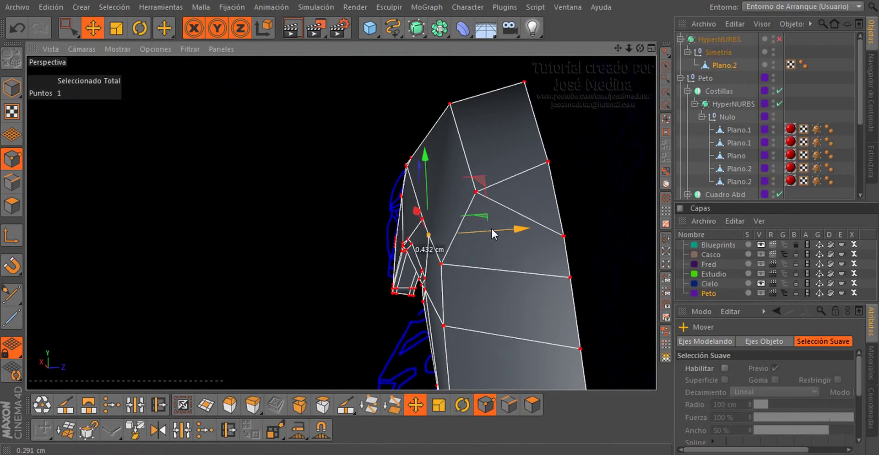
pyautogui.moveTo(491, 226)
pyautogui.keyDown('alt'); pyautogui.mouseDown()
pyautogui.moveTo(462, 263)
pyautogui.moveTo(449, 248)
pyautogui.moveTo(531, 306)
pyautogui.moveTo(546, 328)
pyautogui.mouseUp(); pyautogui.keyUp('alt')
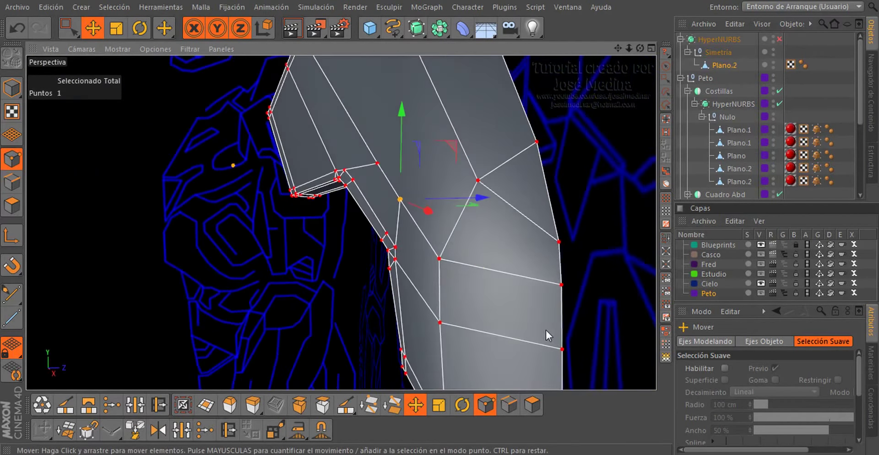
pyautogui.press('Return')
pyautogui.moveTo(488, 262)
pyautogui.keyDown('alt'); pyautogui.mouseDown()
pyautogui.moveTo(471, 218)
pyautogui.moveTo(466, 130)
pyautogui.moveTo(508, 221)
pyautogui.moveTo(476, 220)
pyautogui.moveTo(332, 354)
pyautogui.mouseUp(); pyautogui.keyUp('alt')
# Bevel the 19 edges with Subdivision 1 and 0.8 cm inner offset
pyautogui.press('m')
pyautogui.press('s')
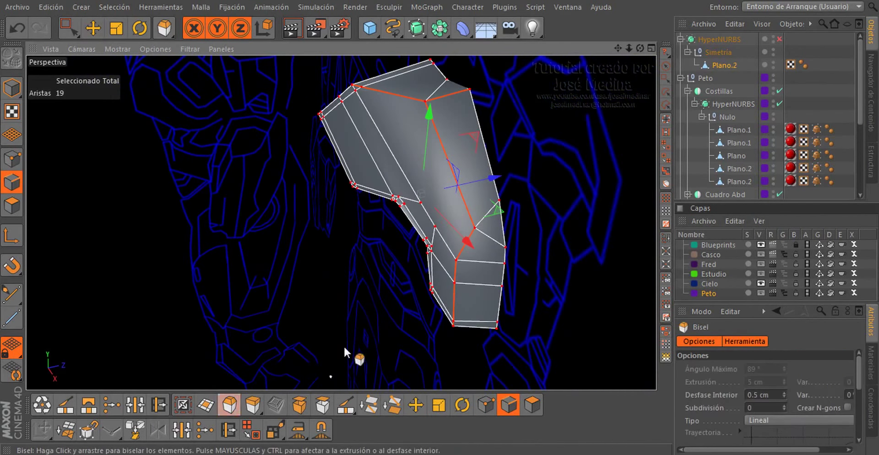
pyautogui.keyDown('alt'); pyautogui.moveTo(275, 281); pyautogui.dragTo(580, 327); pyautogui.keyUp('alt')
pyautogui.click(784, 403)
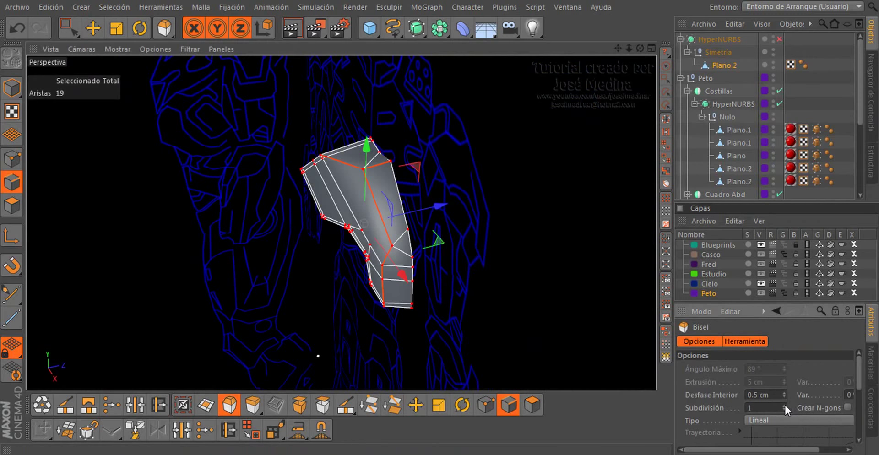
pyautogui.scroll(3, 379, 232)
pyautogui.scroll(1, 379, 231)
pyautogui.scroll(1, 402, 239)
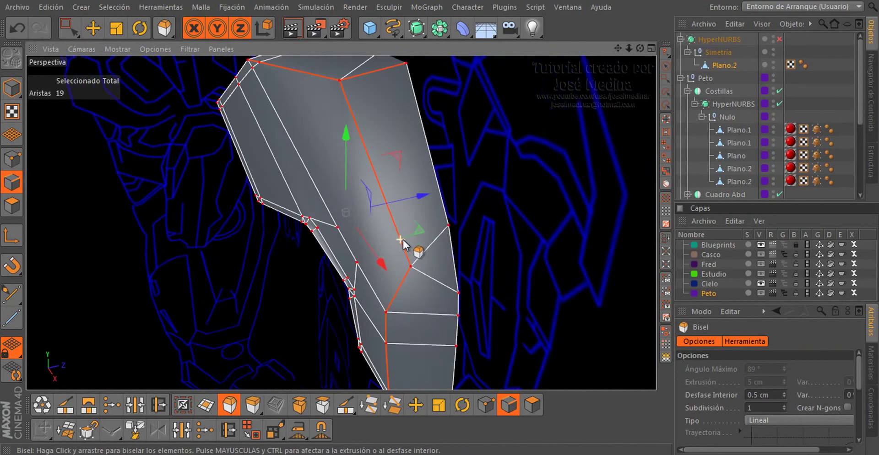
pyautogui.scroll(1, 406, 242)
pyautogui.scroll(1, 426, 252)
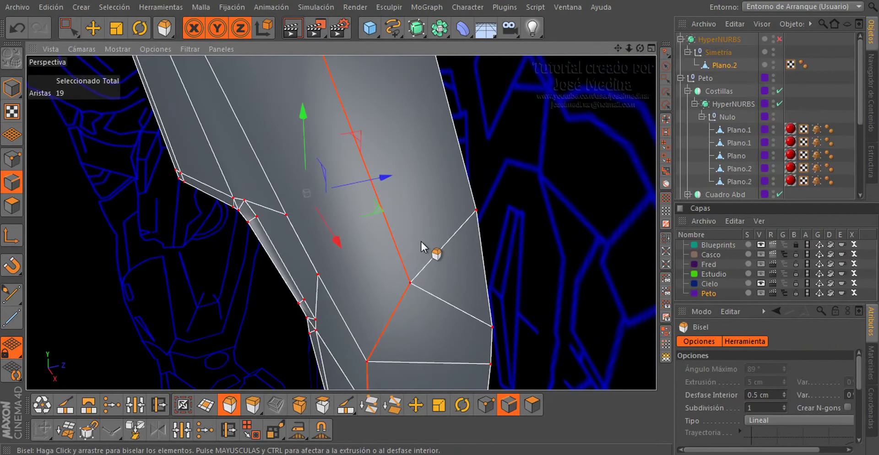
pyautogui.moveTo(423, 247); pyautogui.dragTo(421, 242)
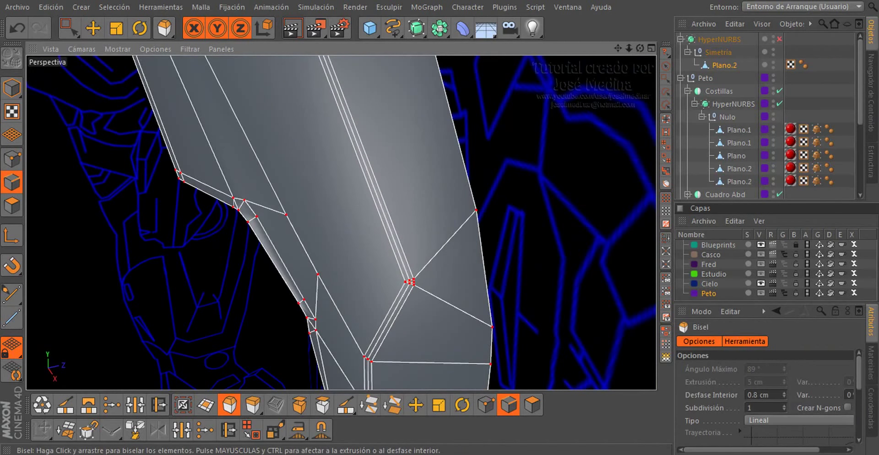
pyautogui.scroll(-1, 420, 242)
pyautogui.scroll(-2, 408, 249)
pyautogui.scroll(-2, 403, 229)
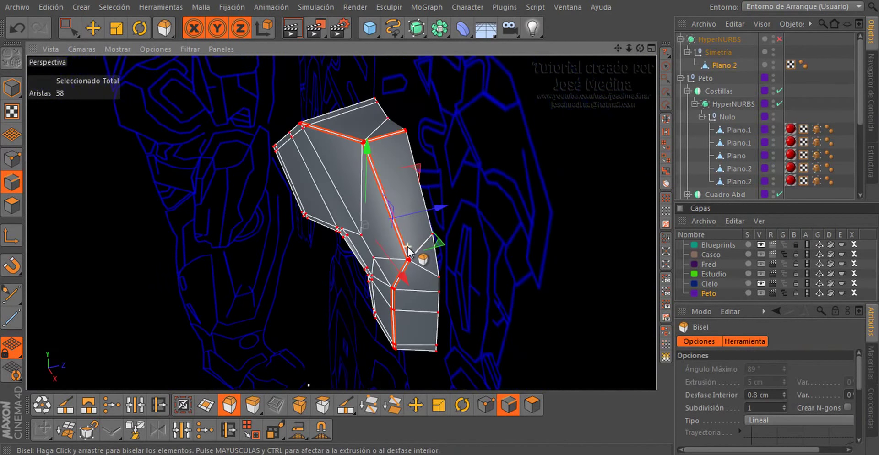
pyautogui.scroll(-1, 390, 183)
# Turn on HyperNURBS to inspect the bevelled plate smoothed
pyautogui.click(770, 122)
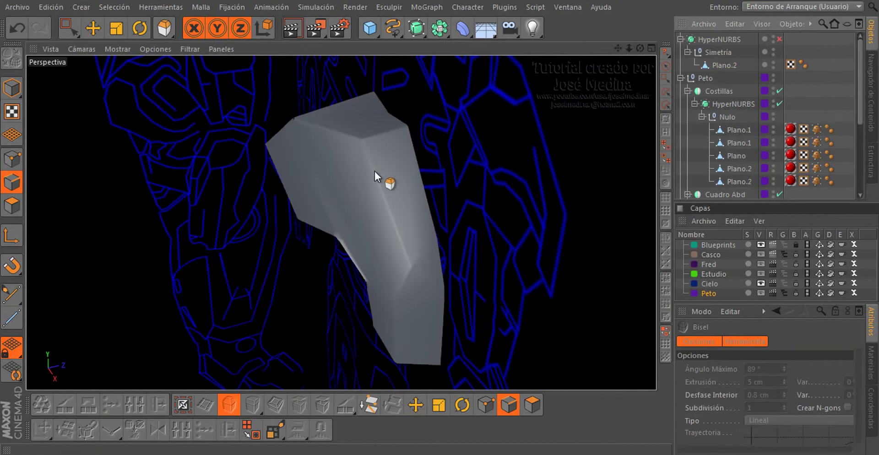
pyautogui.moveTo(374, 169)
pyautogui.keyDown('alt'); pyautogui.mouseDown()
pyautogui.moveTo(469, 119)
pyautogui.moveTo(444, 96)
pyautogui.moveTo(485, 138)
pyautogui.moveTo(360, 148)
pyautogui.moveTo(479, 170)
pyautogui.moveTo(365, 133)
pyautogui.mouseUp(); pyautogui.keyUp('alt')
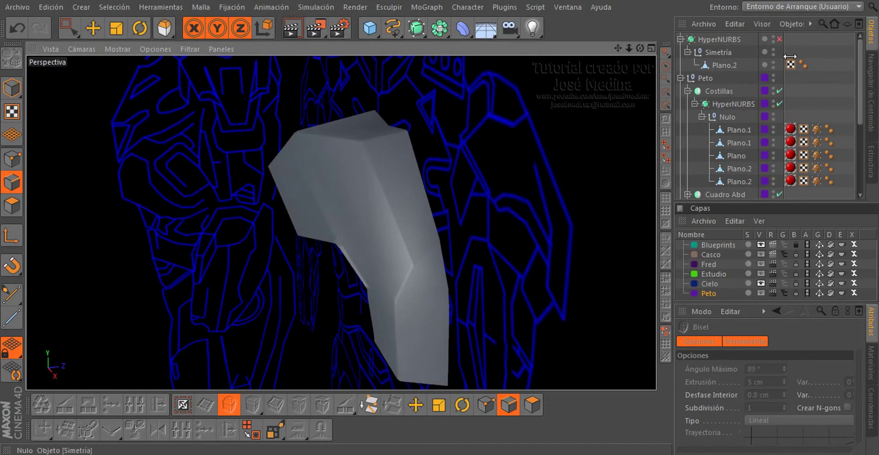
pyautogui.click(779, 39)
pyautogui.moveTo(446, 229)
pyautogui.keyDown('alt'); pyautogui.mouseDown()
pyautogui.moveTo(349, 216)
pyautogui.moveTo(373, 166)
pyautogui.moveTo(435, 173)
pyautogui.moveTo(463, 153)
pyautogui.moveTo(523, 169)
pyautogui.moveTo(519, 198)
pyautogui.moveTo(456, 208)
pyautogui.moveTo(476, 255)
pyautogui.moveTo(523, 282)
pyautogui.moveTo(507, 254)
pyautogui.moveTo(335, 142)
pyautogui.moveTo(407, 153)
pyautogui.moveTo(369, 190)
pyautogui.moveTo(392, 188)
pyautogui.moveTo(561, 305)
pyautogui.moveTo(472, 271)
pyautogui.mouseUp(); pyautogui.keyUp('alt')
# Reselect Plano.2 and orbit around the bevelled edge region
pyautogui.click(713, 63)
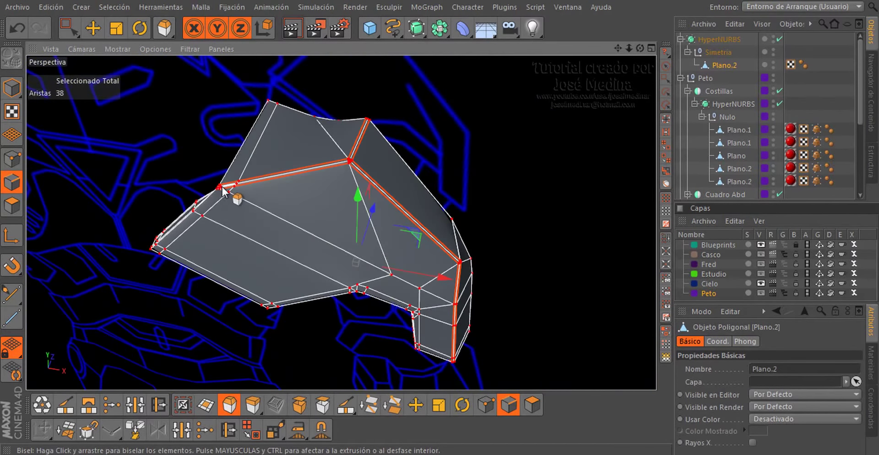
pyautogui.scroll(2, 229, 196)
pyautogui.scroll(3, 234, 195)
pyautogui.scroll(2, 229, 187)
pyautogui.moveTo(227, 182)
pyautogui.keyDown('alt'); pyautogui.mouseDown()
pyautogui.moveTo(403, 164)
pyautogui.moveTo(465, 117)
pyautogui.moveTo(278, 180)
pyautogui.moveTo(174, 172)
pyautogui.moveTo(295, 139)
pyautogui.moveTo(310, 196)
pyautogui.moveTo(301, 191)
pyautogui.moveTo(439, 194)
pyautogui.moveTo(343, 195)
pyautogui.moveTo(263, 151)
pyautogui.moveTo(352, 220)
pyautogui.moveTo(276, 249)
pyautogui.moveTo(293, 220)
pyautogui.moveTo(397, 256)
pyautogui.mouseUp(); pyautogui.keyUp('alt')
# Switch to point editing and start Close Polygon Hole from the mesh commands menu
pyautogui.press('Return')
pyautogui.rightClick(389, 273)
pyautogui.click(415, 194)
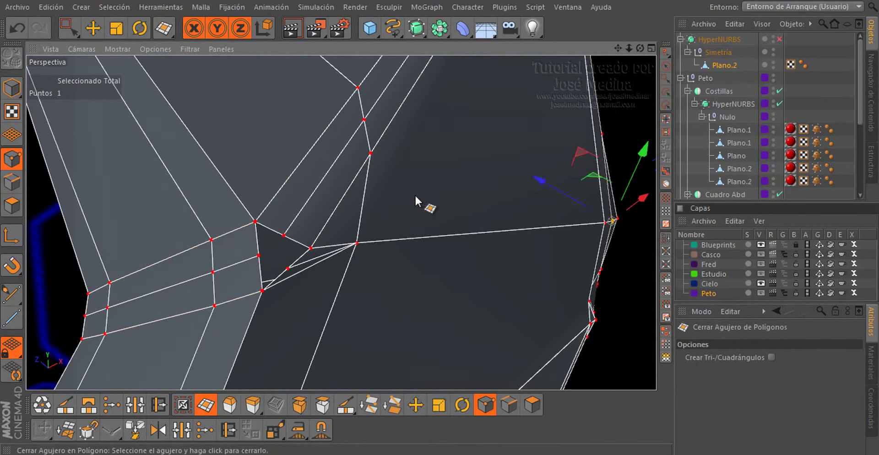
pyautogui.moveTo(304, 255)
pyautogui.keyDown('alt'); pyautogui.mouseDown()
pyautogui.moveTo(276, 238)
pyautogui.moveTo(314, 219)
pyautogui.moveTo(252, 298)
pyautogui.moveTo(128, 172)
pyautogui.moveTo(224, 149)
pyautogui.moveTo(285, 227)
pyautogui.moveTo(293, 224)
pyautogui.moveTo(134, 118)
pyautogui.moveTo(152, 141)
pyautogui.mouseUp(); pyautogui.keyUp('alt')
# With the Move tool, shift the selected point 0.626 cm along Z
pyautogui.press('e')
pyautogui.scroll(3, 262, 216)
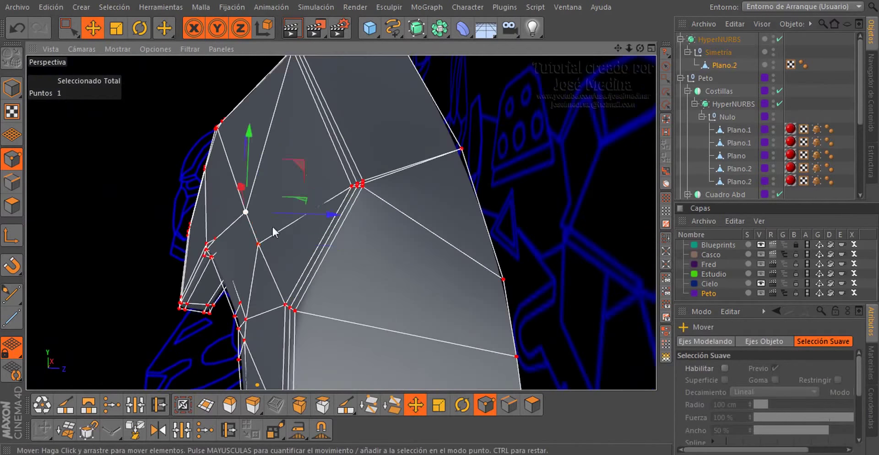
pyautogui.scroll(3, 272, 224)
pyautogui.moveTo(370, 232)
pyautogui.mouseDown()
pyautogui.moveTo(427, 297)
pyautogui.moveTo(461, 301)
pyautogui.moveTo(385, 146)
pyautogui.moveTo(442, 271)
pyautogui.mouseUp()
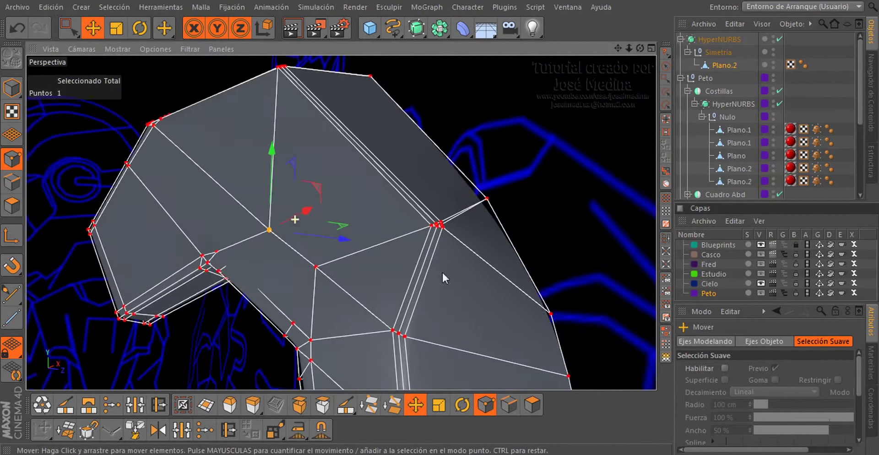
pyautogui.scroll(3, 232, 273)
# Add a second point and slide points along X, including a 0.162 cm nudge
pyautogui.moveTo(232, 273)
pyautogui.keyDown('alt'); pyautogui.mouseDown()
pyautogui.moveTo(181, 190)
pyautogui.moveTo(246, 279)
pyautogui.moveTo(328, 221)
pyautogui.moveTo(287, 211)
pyautogui.moveTo(287, 225)
pyautogui.moveTo(213, 282)
pyautogui.moveTo(210, 340)
pyautogui.mouseUp(); pyautogui.keyUp('alt')
pyautogui.keyDown('shift'); pyautogui.click(212, 282); pyautogui.keyUp('shift')
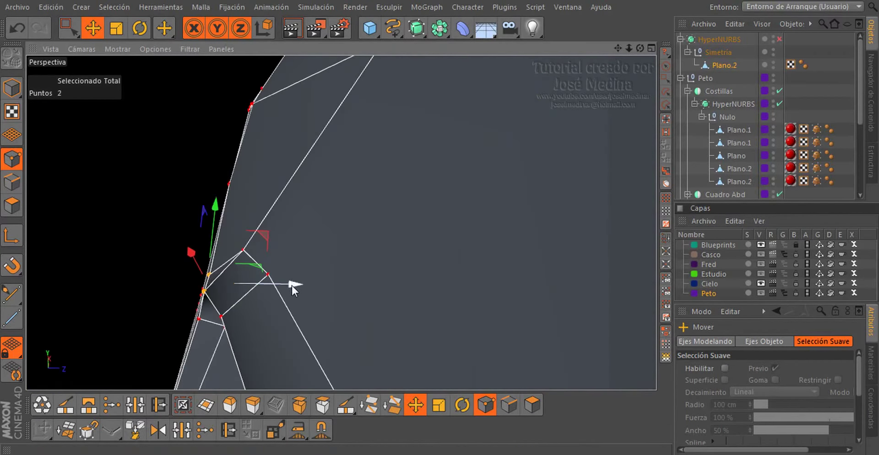
pyautogui.moveTo(299, 286)
pyautogui.mouseDown()
pyautogui.moveTo(258, 303)
pyautogui.moveTo(301, 295)
pyautogui.mouseUp()
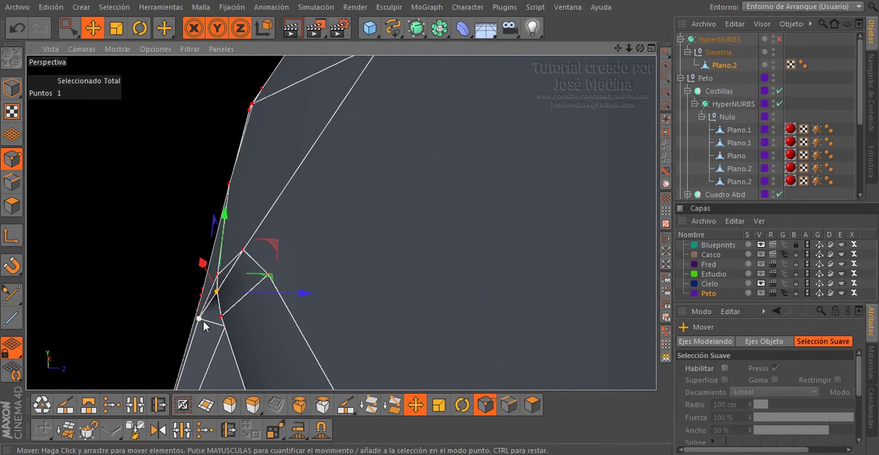
pyautogui.moveTo(202, 320); pyautogui.dragTo(286, 320)
pyautogui.moveTo(230, 323)
pyautogui.keyDown('alt'); pyautogui.mouseDown()
pyautogui.moveTo(281, 320)
pyautogui.moveTo(386, 356)
pyautogui.moveTo(231, 322)
pyautogui.moveTo(358, 280)
pyautogui.moveTo(350, 274)
pyautogui.mouseUp(); pyautogui.keyUp('alt')
pyautogui.moveTo(249, 301)
pyautogui.keyDown('alt'); pyautogui.mouseDown()
pyautogui.moveTo(298, 302)
pyautogui.moveTo(312, 229)
pyautogui.mouseUp(); pyautogui.keyUp('alt')
pyautogui.scroll(5, 408, 211)
# Turn off the HyperNURBS preview to show Plano.2's raw cage, then switch to edge editing
pyautogui.moveTo(409, 214)
pyautogui.keyDown('alt'); pyautogui.mouseDown()
pyautogui.moveTo(418, 264)
pyautogui.moveTo(382, 165)
pyautogui.moveTo(418, 171)
pyautogui.moveTo(392, 267)
pyautogui.moveTo(298, 169)
pyautogui.moveTo(295, 186)
pyautogui.moveTo(287, 182)
pyautogui.mouseUp(); pyautogui.keyUp('alt')
pyautogui.click(728, 66)
pyautogui.press('q')
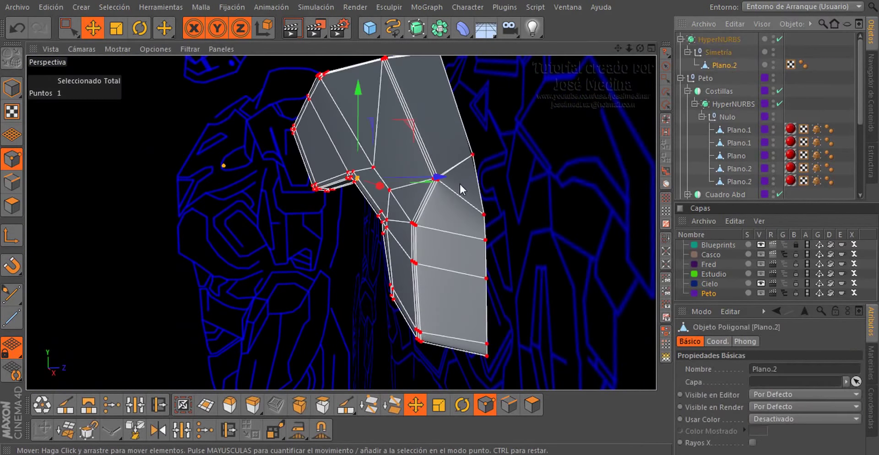
pyautogui.moveTo(459, 182)
pyautogui.keyDown('alt'); pyautogui.mouseDown()
pyautogui.moveTo(586, 125)
pyautogui.moveTo(436, 183)
pyautogui.mouseUp(); pyautogui.keyUp('alt')
pyautogui.scroll(3, 436, 174)
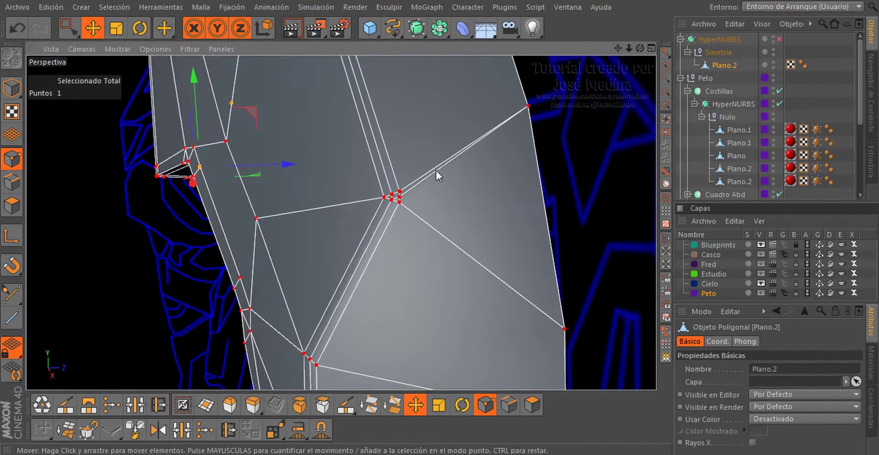
pyautogui.scroll(3, 445, 187)
pyautogui.press('Return')
# Arm the Knife tool and frame the bevelled corner of Plano.2
pyautogui.rightClick(442, 197)
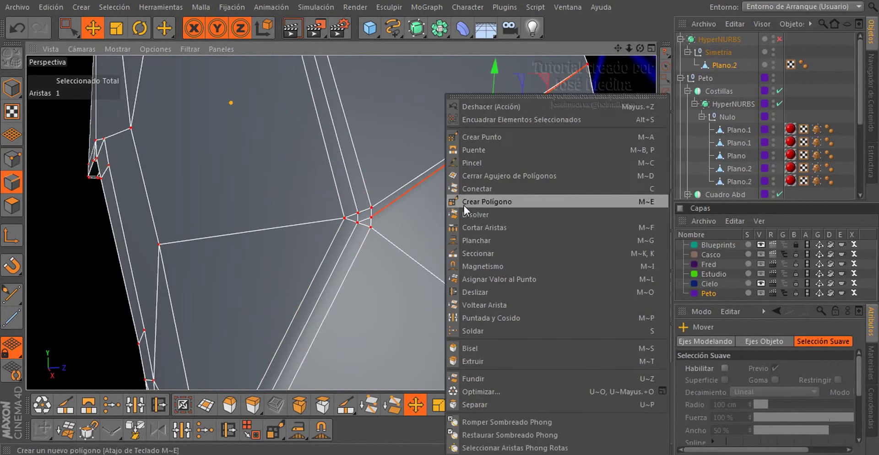
pyautogui.click(450, 227)
pyautogui.moveTo(450, 226)
pyautogui.keyDown('alt'); pyautogui.mouseDown()
pyautogui.moveTo(491, 191)
pyautogui.moveTo(416, 202)
pyautogui.mouseUp(); pyautogui.keyUp('alt')
pyautogui.scroll(2, 415, 202)
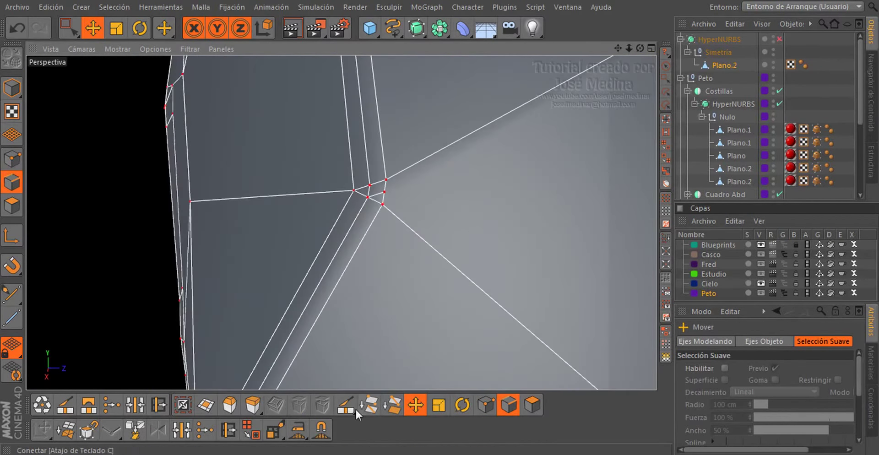
pyautogui.click(346, 405)
pyautogui.scroll(-2, 290, 207)
pyautogui.scroll(3, 607, 222)
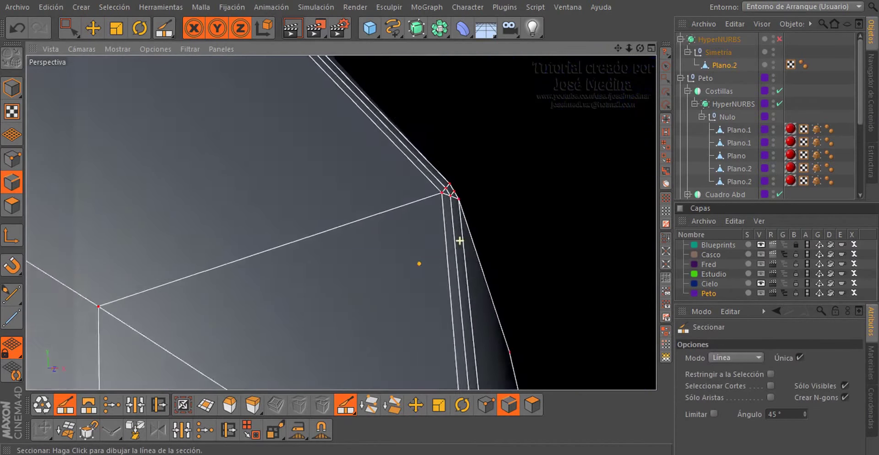
pyautogui.keyDown('alt'); pyautogui.moveTo(418, 261); pyautogui.dragTo(636, 220); pyautogui.keyUp('alt')
# Move the corner point right along X and raise it 1.928 cm along Y
pyautogui.press('e')
pyautogui.scroll(2, 570, 218)
pyautogui.scroll(-1, 483, 246)
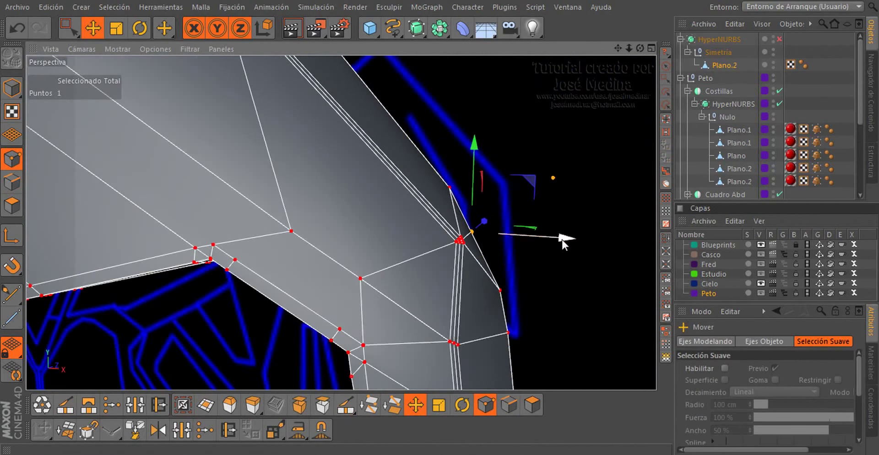
pyautogui.moveTo(563, 239); pyautogui.dragTo(576, 239)
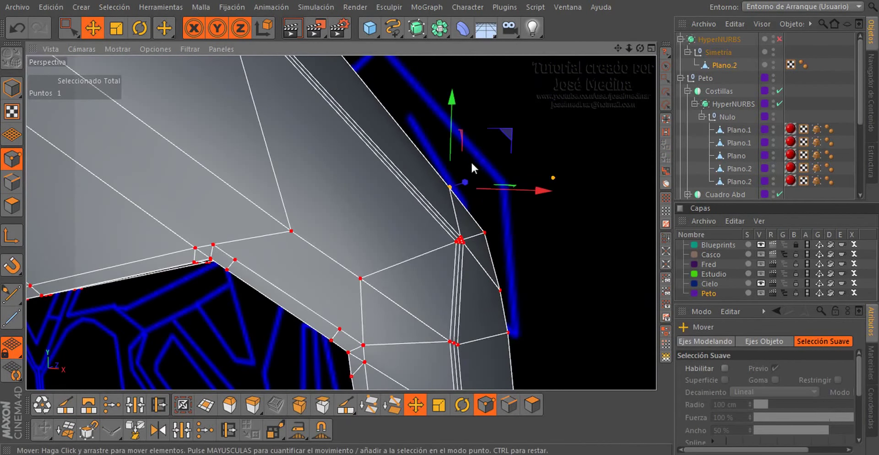
pyautogui.moveTo(470, 161); pyautogui.dragTo(458, 129)
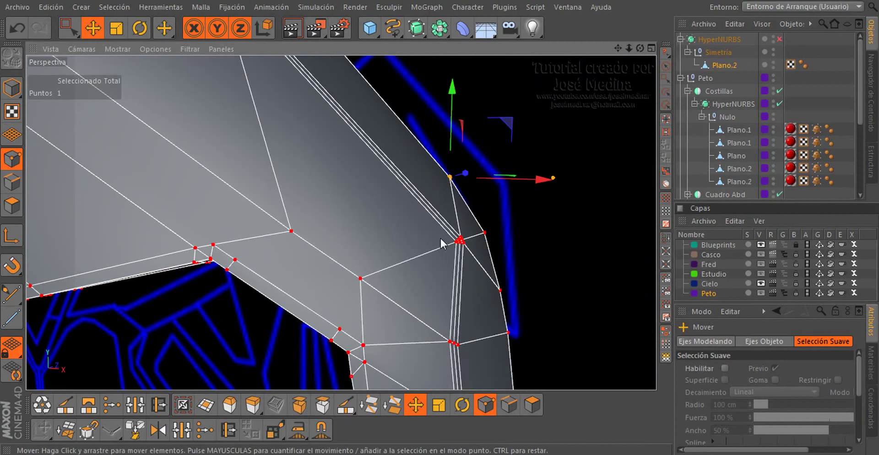
pyautogui.scroll(-3, 350, 230)
pyautogui.moveTo(351, 230)
pyautogui.keyDown('alt'); pyautogui.mouseDown()
pyautogui.moveTo(320, 238)
pyautogui.moveTo(274, 276)
pyautogui.moveTo(473, 267)
pyautogui.moveTo(400, 265)
pyautogui.moveTo(426, 256)
pyautogui.mouseUp(); pyautogui.keyUp('alt')
# Preview the plate with HyperNURBS smoothing, then reselect Plano.2 and arm the Knife for a new cut
pyautogui.press('q')
pyautogui.scroll(2, 314, 246)
pyautogui.click(727, 65)
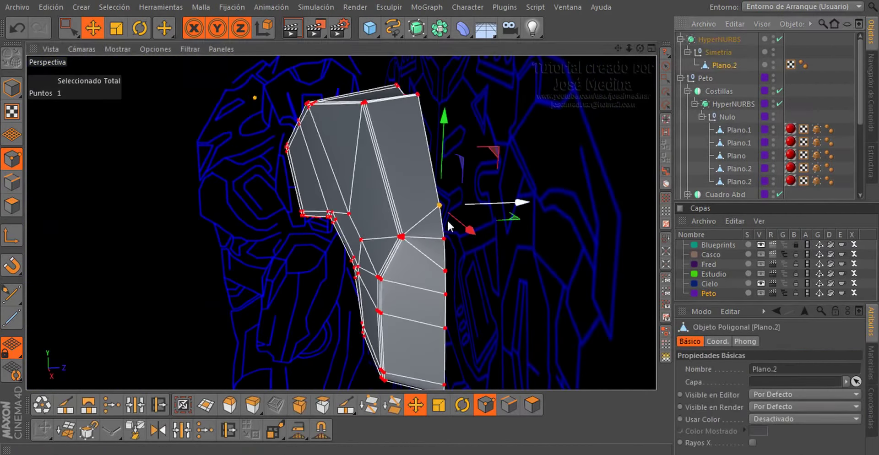
pyautogui.scroll(3, 447, 219)
pyautogui.scroll(3, 407, 217)
pyautogui.click(347, 406)
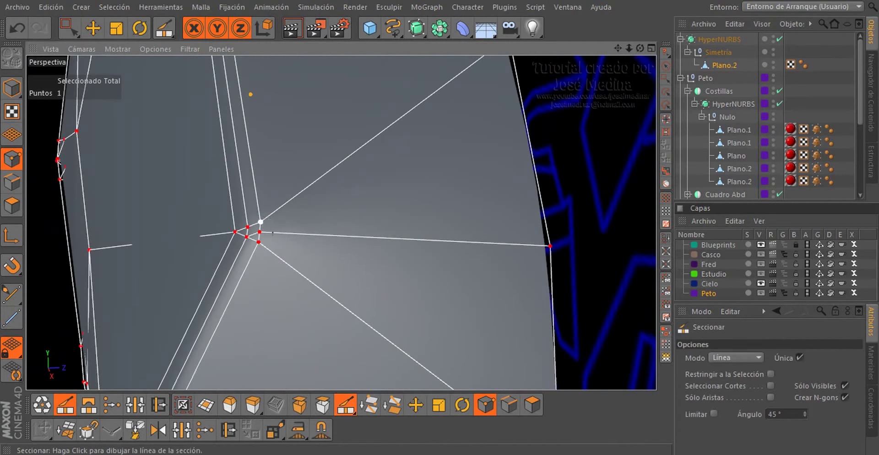
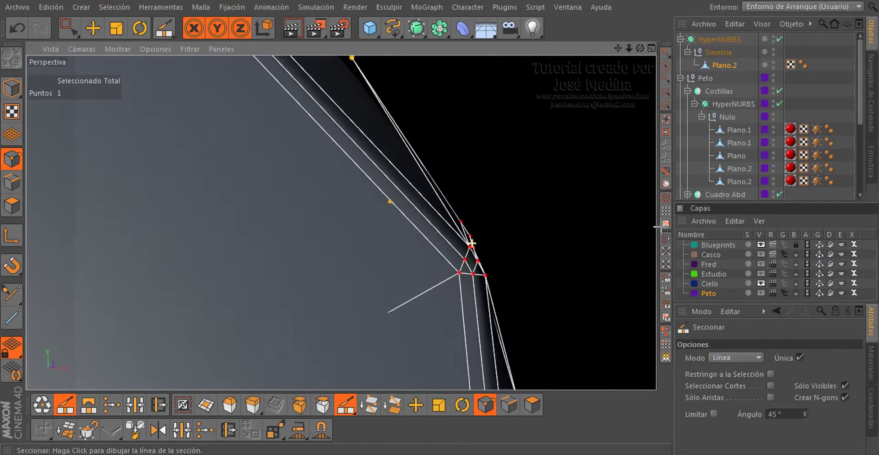
# Box-select the cluster of three corner points and preview the HyperNURBS-smoothed Plano.2 plate
pyautogui.moveTo(649, 220)
pyautogui.keyDown('alt'); pyautogui.mouseDown()
pyautogui.moveTo(655, 216)
pyautogui.moveTo(584, 259)
pyautogui.moveTo(492, 241)
pyautogui.moveTo(495, 251)
pyautogui.moveTo(465, 251)
pyautogui.mouseUp(); pyautogui.keyUp('alt')
pyautogui.press('space')
pyautogui.moveTo(481, 202)
pyautogui.mouseDown()
pyautogui.moveTo(497, 224)
pyautogui.moveTo(262, 255)
pyautogui.moveTo(323, 263)
pyautogui.moveTo(275, 219)
pyautogui.moveTo(457, 257)
pyautogui.mouseUp()
pyautogui.click(780, 38)
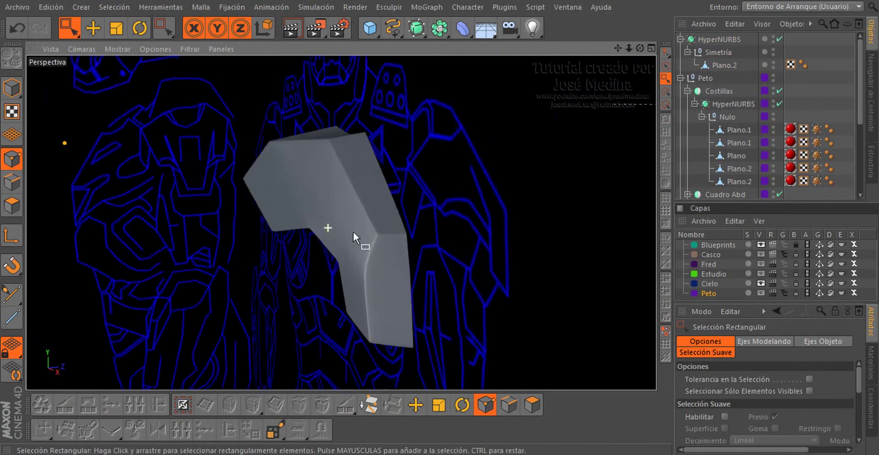
pyautogui.moveTo(353, 232)
pyautogui.keyDown('alt'); pyautogui.mouseDown()
pyautogui.moveTo(348, 276)
pyautogui.moveTo(447, 214)
pyautogui.moveTo(451, 286)
pyautogui.mouseUp(); pyautogui.keyUp('alt')
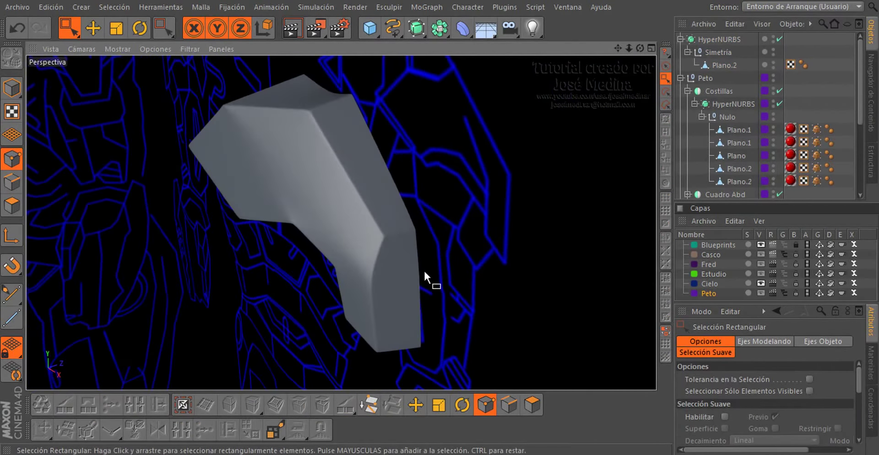
pyautogui.click(724, 65)
pyautogui.moveTo(263, 147)
pyautogui.keyDown('alt'); pyautogui.mouseDown()
pyautogui.moveTo(393, 188)
pyautogui.moveTo(517, 192)
pyautogui.moveTo(379, 212)
pyautogui.moveTo(86, 71)
pyautogui.moveTo(249, 149)
pyautogui.moveTo(257, 198)
pyautogui.mouseUp(); pyautogui.keyUp('alt')
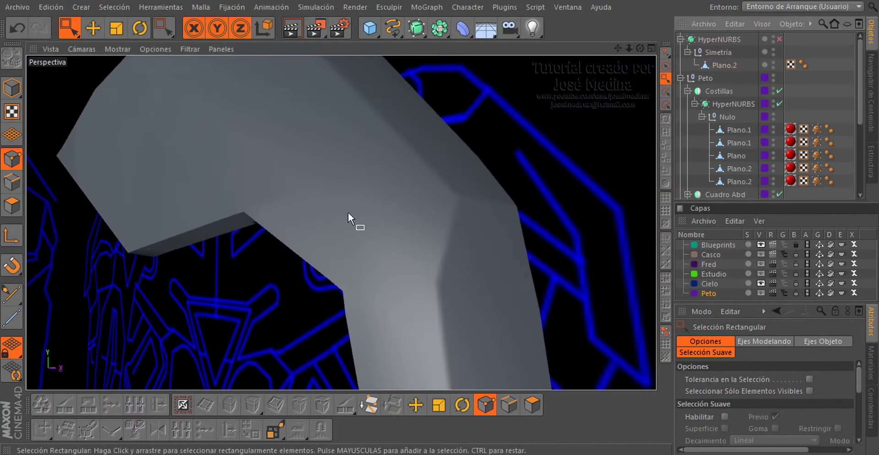
pyautogui.scroll(-5, 347, 212)
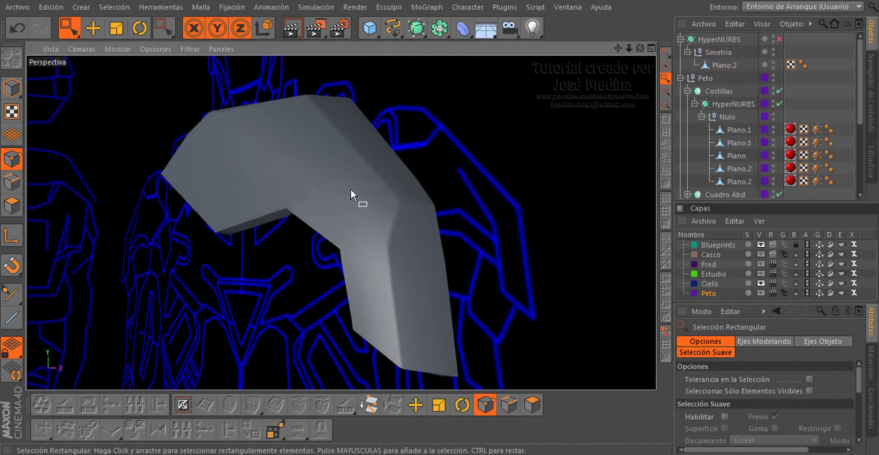
pyautogui.click(779, 38)
pyautogui.moveTo(398, 265)
pyautogui.keyDown('alt'); pyautogui.mouseDown()
pyautogui.moveTo(315, 280)
pyautogui.moveTo(411, 307)
pyautogui.moveTo(471, 308)
pyautogui.moveTo(330, 201)
pyautogui.mouseUp(); pyautogui.keyUp('alt')
pyautogui.moveTo(338, 278)
pyautogui.keyDown('alt'); pyautogui.mouseDown()
pyautogui.moveTo(284, 279)
pyautogui.moveTo(314, 235)
pyautogui.moveTo(406, 249)
pyautogui.moveTo(483, 97)
pyautogui.mouseUp(); pyautogui.keyUp('alt')
# With smoothing off, move the selected corner point left along X and re-inspect the corner
pyautogui.press('q')
pyautogui.scroll(5, 289, 139)
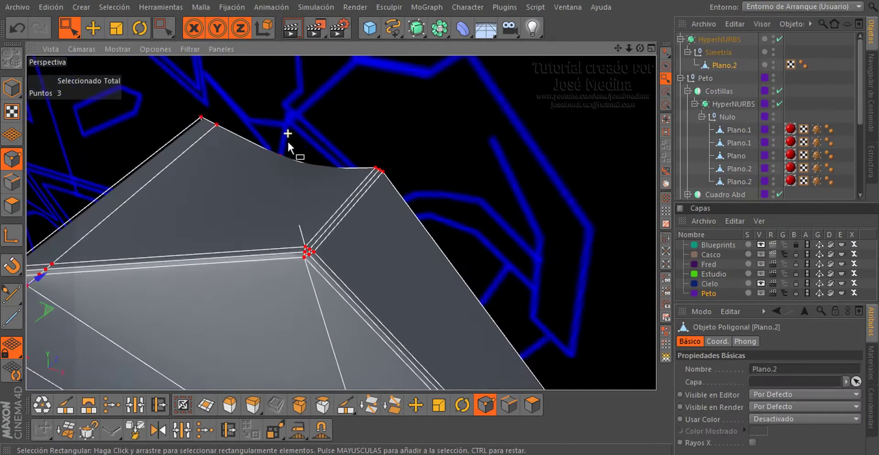
pyautogui.moveTo(304, 196)
pyautogui.keyDown('alt'); pyautogui.mouseDown()
pyautogui.moveTo(147, 274)
pyautogui.moveTo(130, 295)
pyautogui.moveTo(78, 289)
pyautogui.moveTo(483, 166)
pyautogui.moveTo(28, 298)
pyautogui.moveTo(314, 193)
pyautogui.moveTo(397, 216)
pyautogui.moveTo(375, 272)
pyautogui.mouseUp(); pyautogui.keyUp('alt')
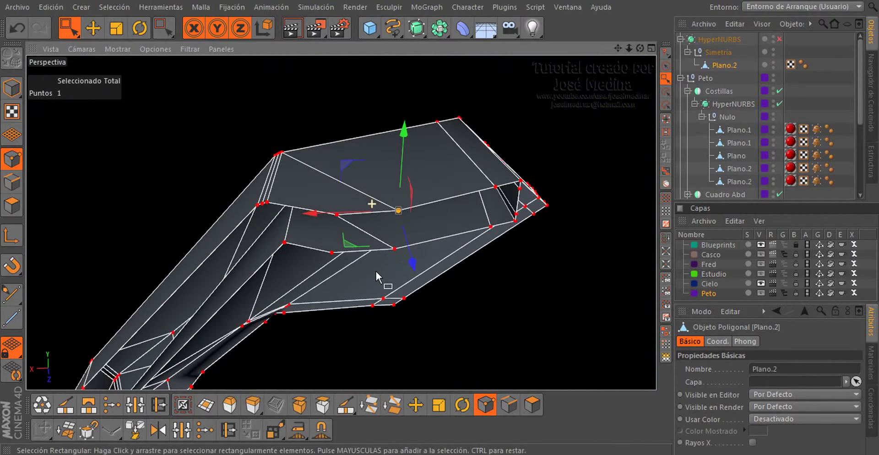
pyautogui.moveTo(336, 218)
pyautogui.mouseDown()
pyautogui.moveTo(324, 216)
pyautogui.moveTo(375, 163)
pyautogui.moveTo(324, 155)
pyautogui.moveTo(362, 197)
pyautogui.moveTo(638, 270)
pyautogui.moveTo(351, 214)
pyautogui.moveTo(743, 136)
pyautogui.mouseUp()
pyautogui.click(743, 137)
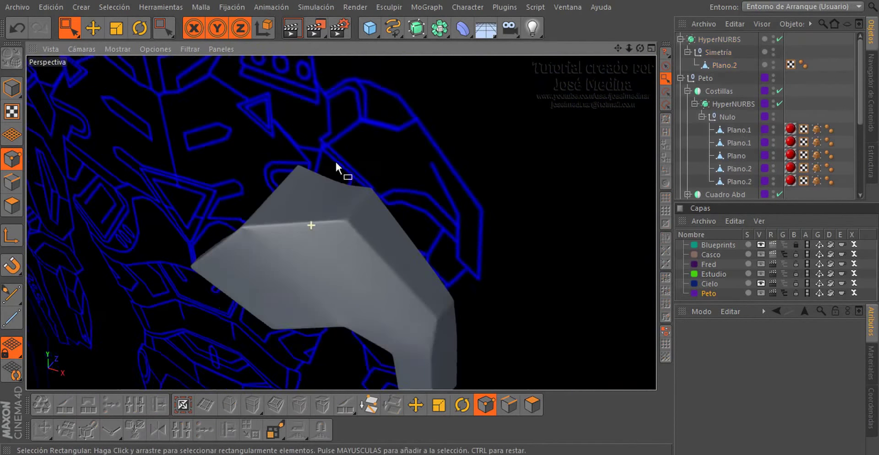
pyautogui.moveTo(336, 160)
pyautogui.keyDown('alt'); pyautogui.mouseDown()
pyautogui.moveTo(183, 155)
pyautogui.moveTo(302, 178)
pyautogui.moveTo(403, 254)
pyautogui.moveTo(500, 250)
pyautogui.moveTo(614, 151)
pyautogui.mouseUp(); pyautogui.keyUp('alt')
pyautogui.hotkey('ctrl', 'z')
pyautogui.scroll(5, 246, 245)
pyautogui.scroll(4, 255, 235)
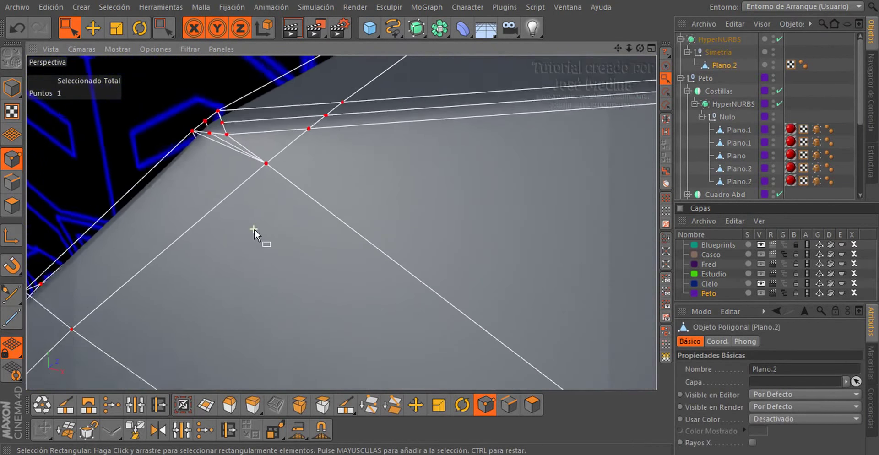
pyautogui.scroll(3, 274, 191)
pyautogui.moveTo(300, 181)
pyautogui.keyDown('alt'); pyautogui.mouseDown()
pyautogui.moveTo(275, 172)
pyautogui.moveTo(494, 143)
pyautogui.moveTo(428, 182)
pyautogui.moveTo(402, 184)
pyautogui.mouseUp(); pyautogui.keyUp('alt')
pyautogui.scroll(2, 242, 174)
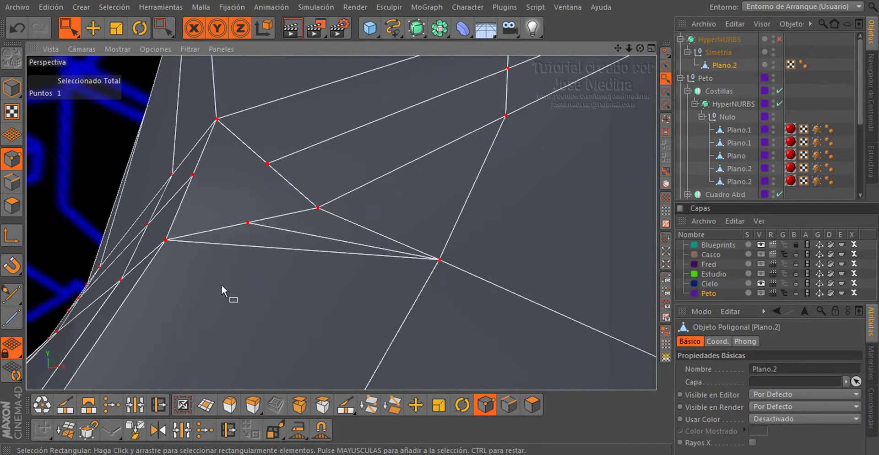
pyautogui.moveTo(233, 285)
pyautogui.keyDown('alt'); pyautogui.mouseDown()
pyautogui.moveTo(266, 303)
pyautogui.moveTo(254, 300)
pyautogui.mouseUp(); pyautogui.keyUp('alt')
# Weld the three crowded points near the corner into a single vertex
pyautogui.press('9')
pyautogui.moveTo(301, 212); pyautogui.dragTo(169, 261)
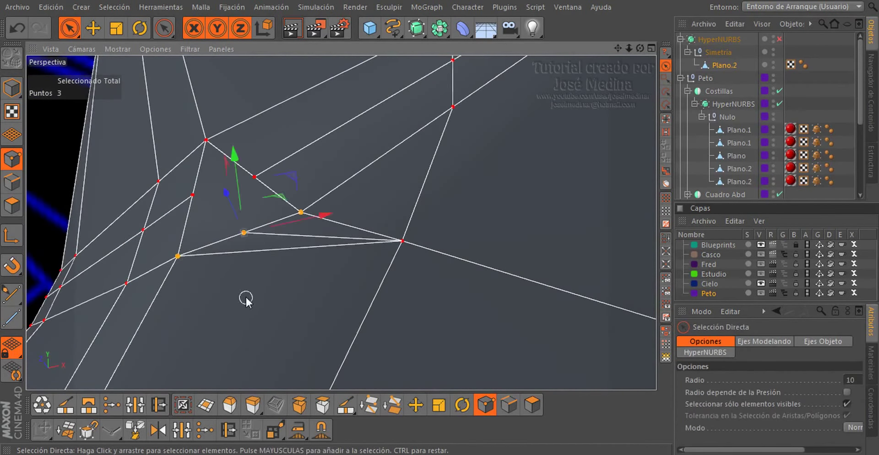
pyautogui.press('m')
pyautogui.press('q')
pyautogui.click(178, 257)
# Select the next pair of points and weld them into one vertex
pyautogui.press('9')
pyautogui.click(193, 195)
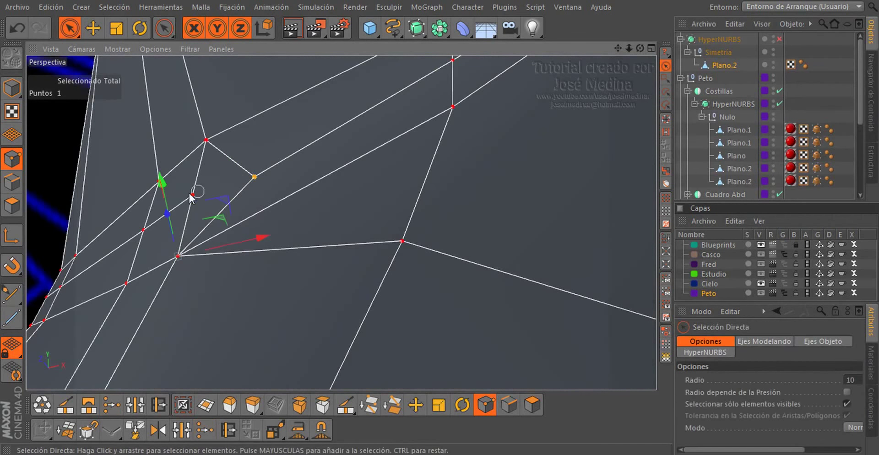
pyautogui.keyDown('shift'); pyautogui.click(254, 177); pyautogui.keyUp('shift')
pyautogui.press('m')
pyautogui.press('q')
pyautogui.scroll(-5, 221, 230)
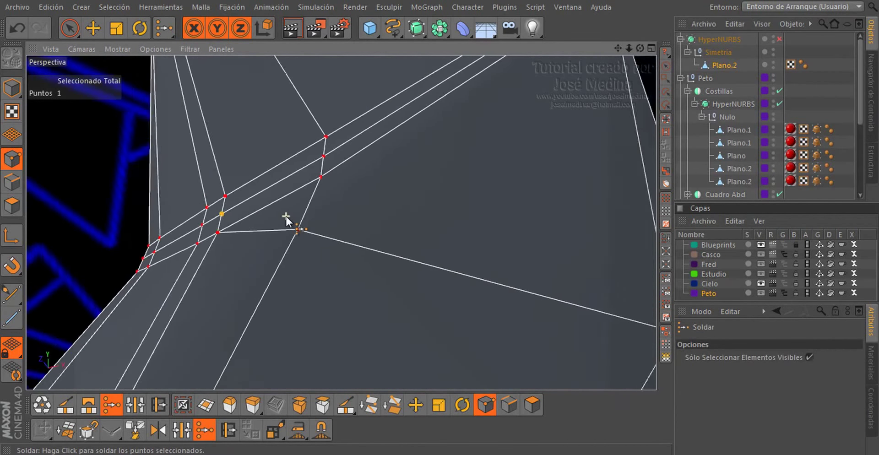
pyautogui.press('9')
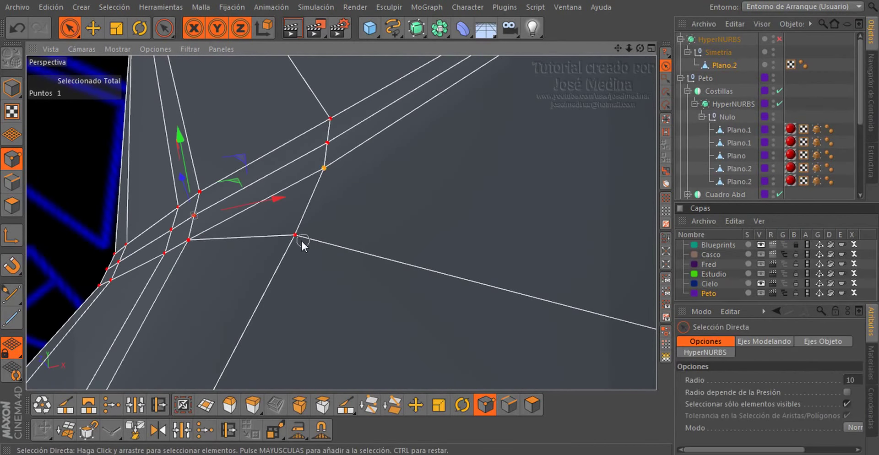
pyautogui.press('m')
pyautogui.press('q')
pyautogui.click(323, 168)
# Preview the welded corner with HyperNURBS smoothing, then reselect Plano.2 to show its cage
pyautogui.scroll(-3, 312, 226)
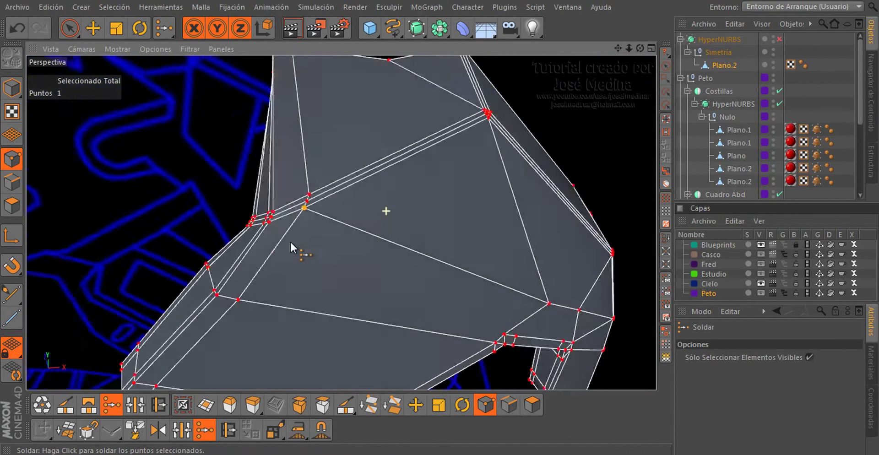
pyautogui.scroll(4, 290, 240)
pyautogui.scroll(-4, 267, 235)
pyautogui.click(779, 39)
pyautogui.scroll(3, 280, 213)
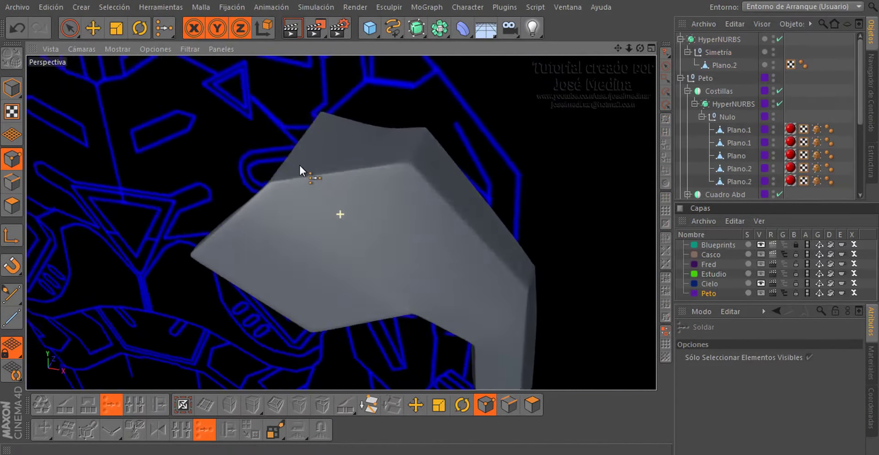
pyautogui.scroll(3, 299, 164)
pyautogui.moveTo(269, 118)
pyautogui.keyDown('alt'); pyautogui.mouseDown()
pyautogui.moveTo(323, 83)
pyautogui.moveTo(331, 123)
pyautogui.mouseUp(); pyautogui.keyUp('alt')
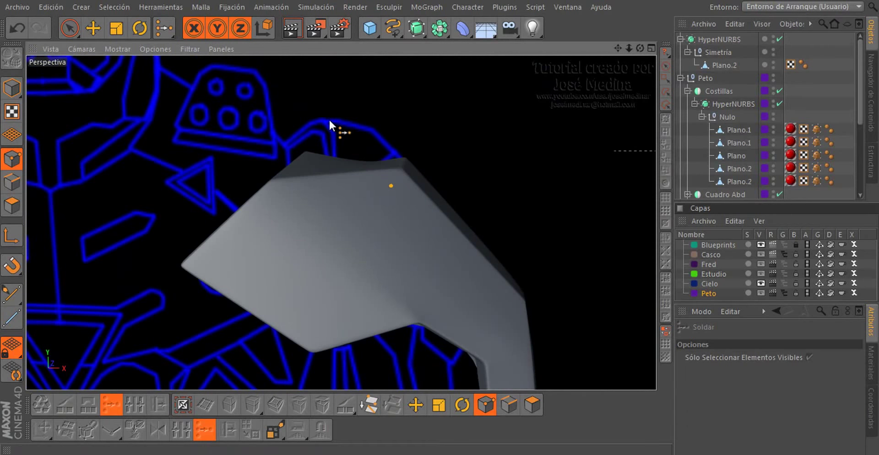
pyautogui.moveTo(323, 268)
pyautogui.keyDown('alt'); pyautogui.mouseDown()
pyautogui.moveTo(299, 258)
pyautogui.moveTo(382, 249)
pyautogui.moveTo(411, 273)
pyautogui.mouseUp(); pyautogui.keyUp('alt')
pyautogui.click(411, 274)
pyautogui.scroll(3, 412, 295)
pyautogui.scroll(2, 398, 270)
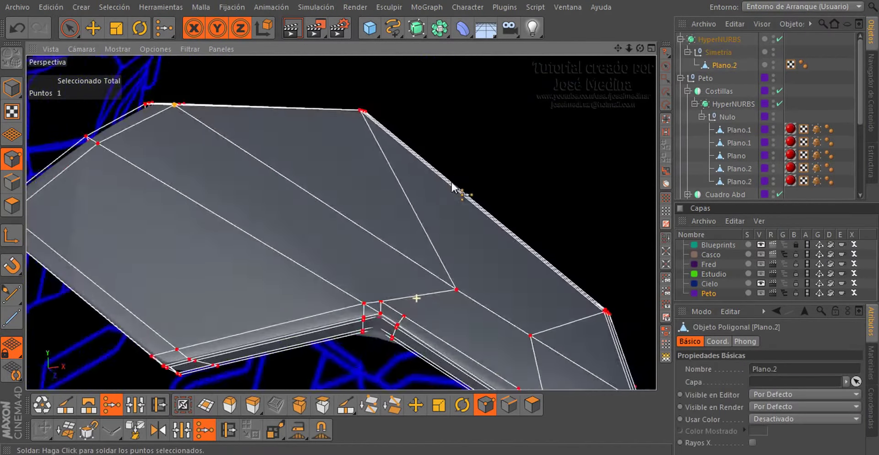
pyautogui.scroll(2, 378, 237)
pyautogui.scroll(2, 435, 275)
# Edge-slide a Plano.2 cage point along its edge to 15.4%
pyautogui.press('m')
pyautogui.press('o')
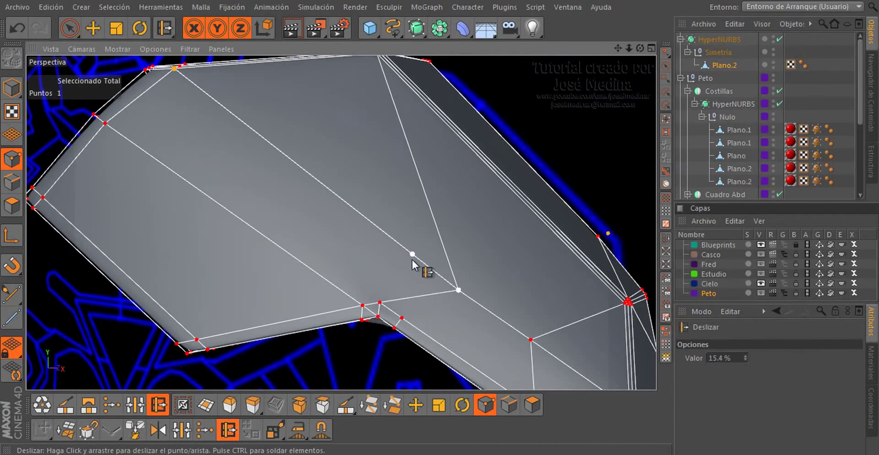
pyautogui.moveTo(412, 259); pyautogui.dragTo(408, 255)
pyautogui.scroll(-2, 348, 222)
pyautogui.scroll(-2, 466, 300)
pyautogui.scroll(2, 460, 311)
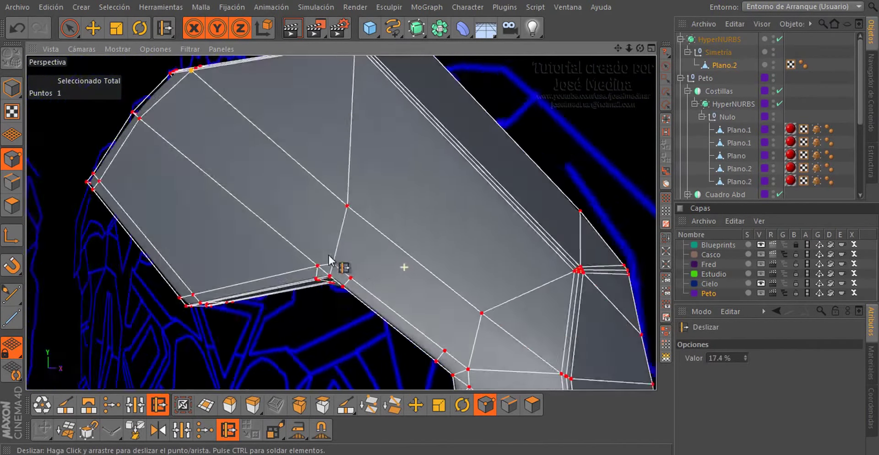
pyautogui.keyDown('alt'); pyautogui.moveTo(334, 261); pyautogui.dragTo(157, 192); pyautogui.keyUp('alt')
pyautogui.scroll(4, 366, 256)
pyautogui.scroll(2, 560, 323)
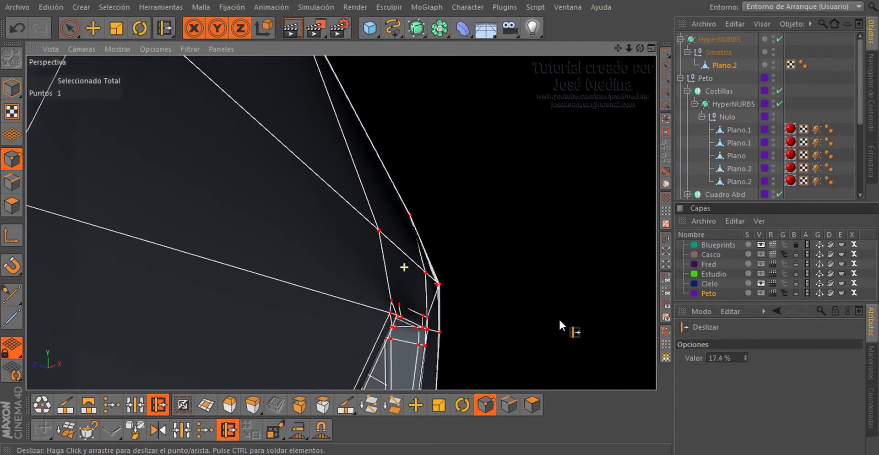
pyautogui.scroll(-2, 559, 318)
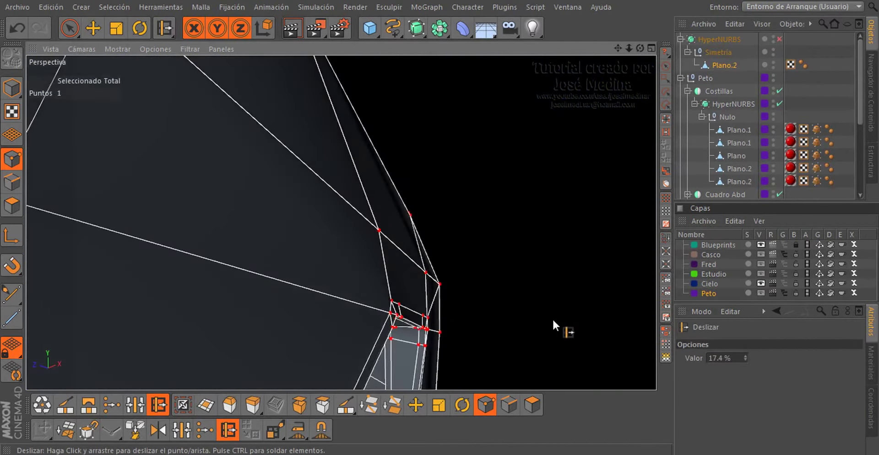
pyautogui.scroll(2, 424, 287)
pyautogui.moveTo(424, 287)
pyautogui.keyDown('alt'); pyautogui.mouseDown()
pyautogui.moveTo(460, 290)
pyautogui.moveTo(446, 297)
pyautogui.moveTo(426, 345)
pyautogui.mouseUp(); pyautogui.keyUp('alt')
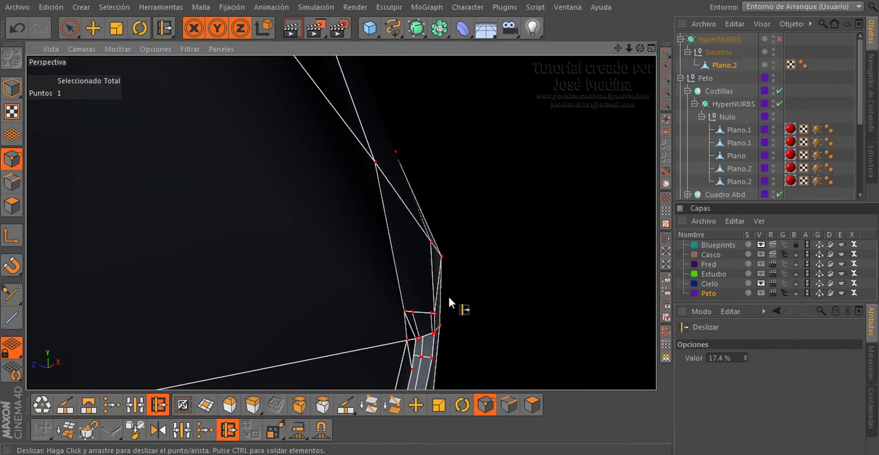
# With the Move tool, add a second corner point to the selection
pyautogui.press('e')
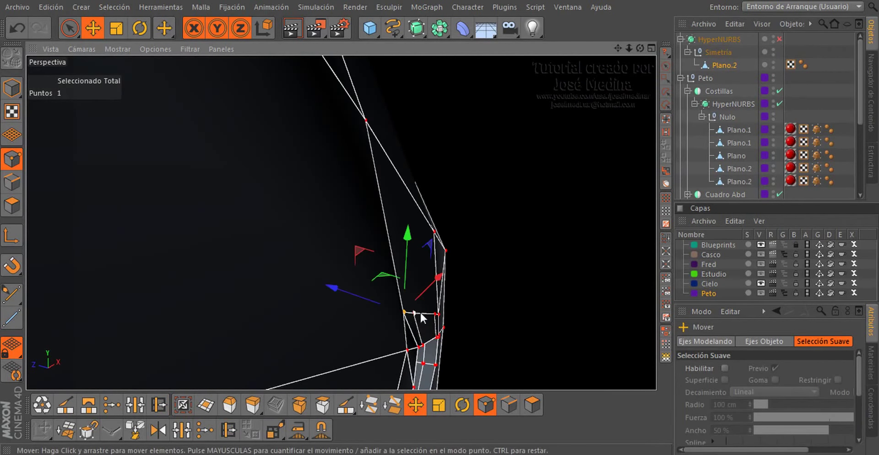
pyautogui.keyDown('shift'); pyautogui.click(416, 312); pyautogui.keyUp('shift')
pyautogui.scroll(5, 371, 300)
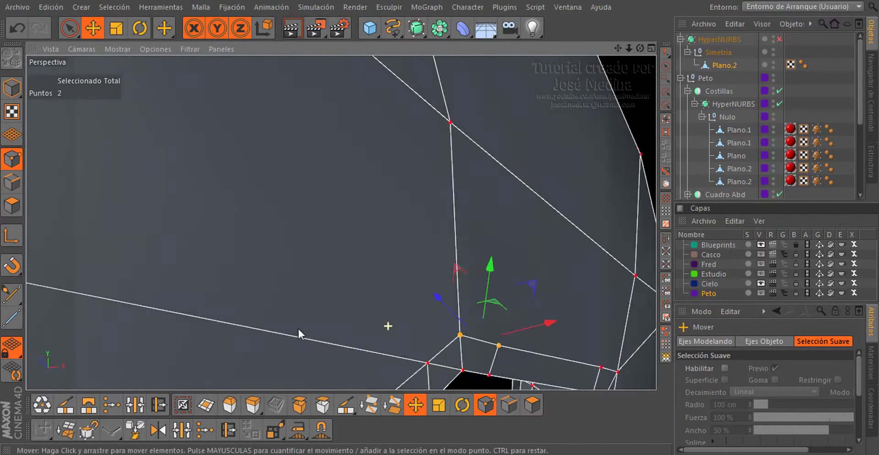
pyautogui.scroll(-5, 299, 333)
pyautogui.moveTo(375, 216)
pyautogui.keyDown('alt'); pyautogui.mouseDown()
pyautogui.moveTo(153, 215)
pyautogui.moveTo(351, 185)
pyautogui.mouseUp(); pyautogui.keyUp('alt')
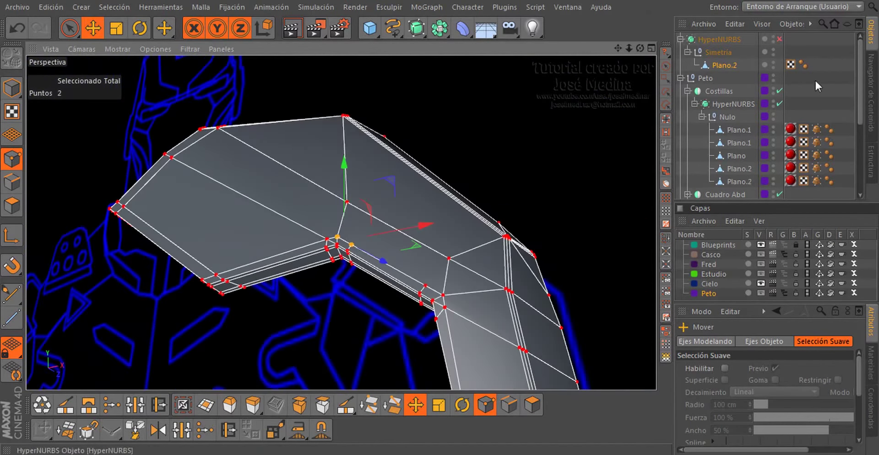
# Preview the smoothed plate, then turn smoothing off and reselect Plano.2's points
pyautogui.click(780, 39)
pyautogui.click(813, 47)
pyautogui.moveTo(438, 206)
pyautogui.keyDown('alt'); pyautogui.mouseDown()
pyautogui.moveTo(314, 318)
pyautogui.moveTo(383, 147)
pyautogui.moveTo(438, 200)
pyautogui.moveTo(314, 239)
pyautogui.moveTo(535, 278)
pyautogui.moveTo(649, 153)
pyautogui.moveTo(483, 246)
pyautogui.moveTo(669, 102)
pyautogui.mouseUp(); pyautogui.keyUp('alt')
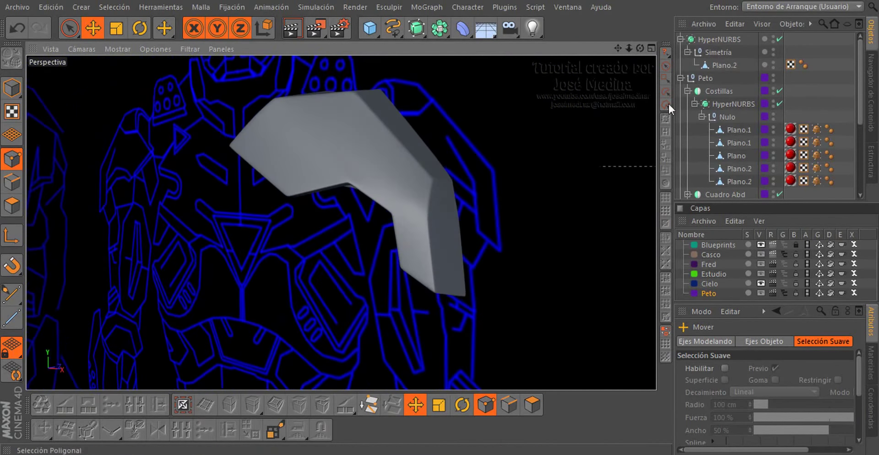
pyautogui.press('q')
pyautogui.click(359, 186)
pyautogui.scroll(5, 358, 184)
pyautogui.scroll(3, 358, 184)
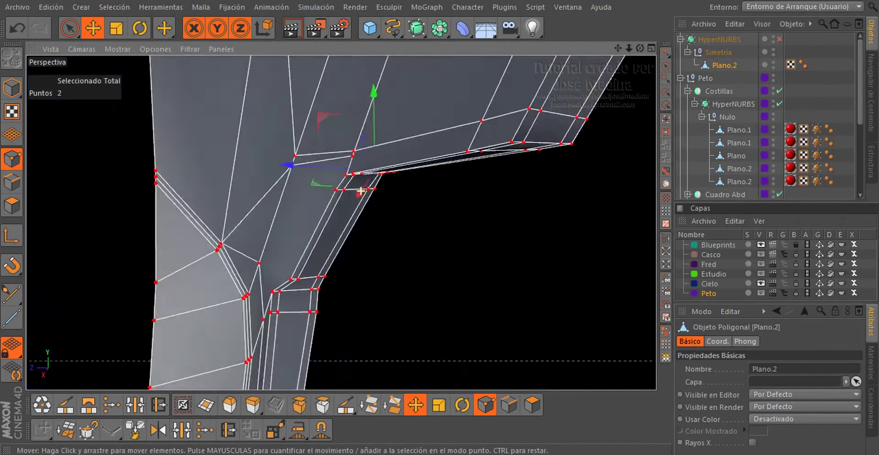
pyautogui.scroll(3, 360, 191)
pyautogui.moveTo(356, 168)
pyautogui.keyDown('alt'); pyautogui.mouseDown()
pyautogui.moveTo(366, 135)
pyautogui.moveTo(359, 161)
pyautogui.moveTo(286, 215)
pyautogui.moveTo(285, 228)
pyautogui.mouseUp(); pyautogui.keyUp('alt')
# Cut a new line with the Knife tool across the plate's inner corner bend
pyautogui.press('Return')
pyautogui.click(266, 221)
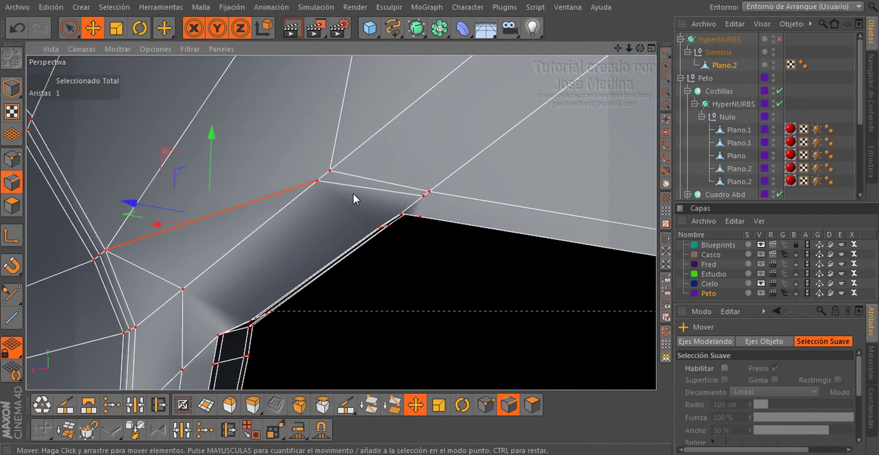
pyautogui.rightClick(352, 189)
pyautogui.click(358, 225)
pyautogui.moveTo(358, 226)
pyautogui.keyDown('alt'); pyautogui.mouseDown()
pyautogui.moveTo(354, 153)
pyautogui.moveTo(349, 177)
pyautogui.mouseUp(); pyautogui.keyUp('alt')
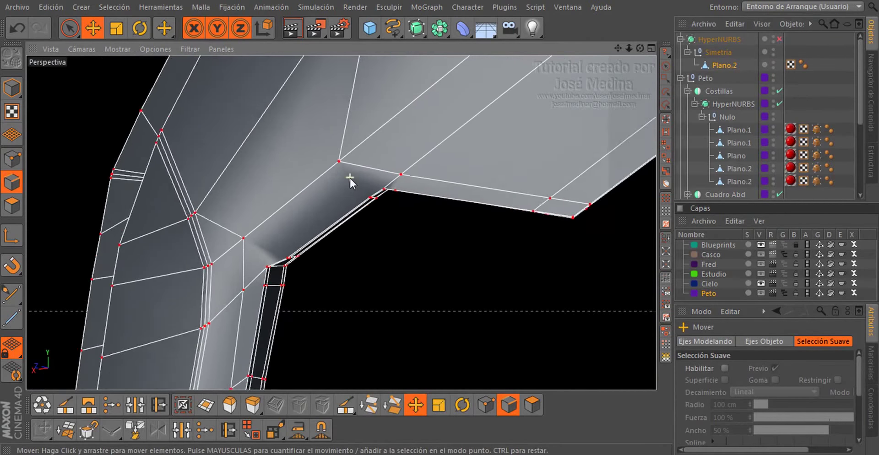
pyautogui.scroll(2, 339, 187)
pyautogui.click(350, 393)
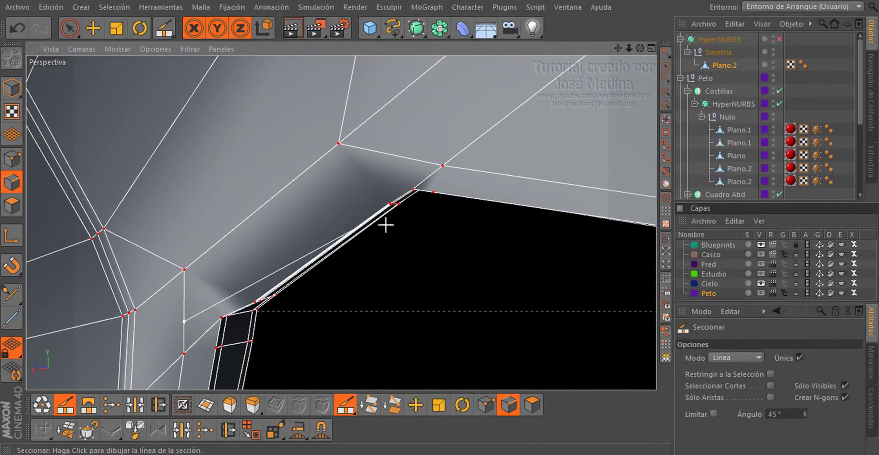
pyautogui.moveTo(426, 169)
pyautogui.keyDown('alt'); pyautogui.mouseDown()
pyautogui.moveTo(341, 196)
pyautogui.moveTo(365, 165)
pyautogui.mouseUp(); pyautogui.keyUp('alt')
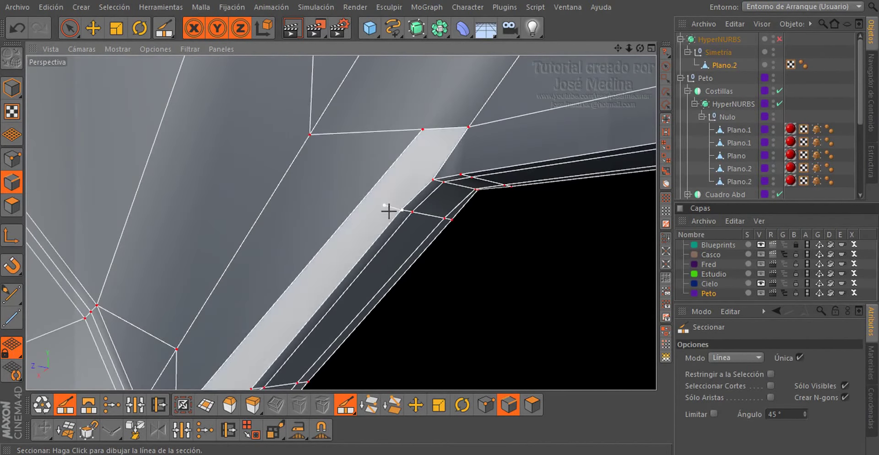
pyautogui.keyDown('alt'); pyautogui.moveTo(398, 200); pyautogui.dragTo(440, 188); pyautogui.keyUp('alt')
pyautogui.keyDown('alt'); pyautogui.moveTo(432, 158); pyautogui.dragTo(458, 167); pyautogui.keyUp('alt')
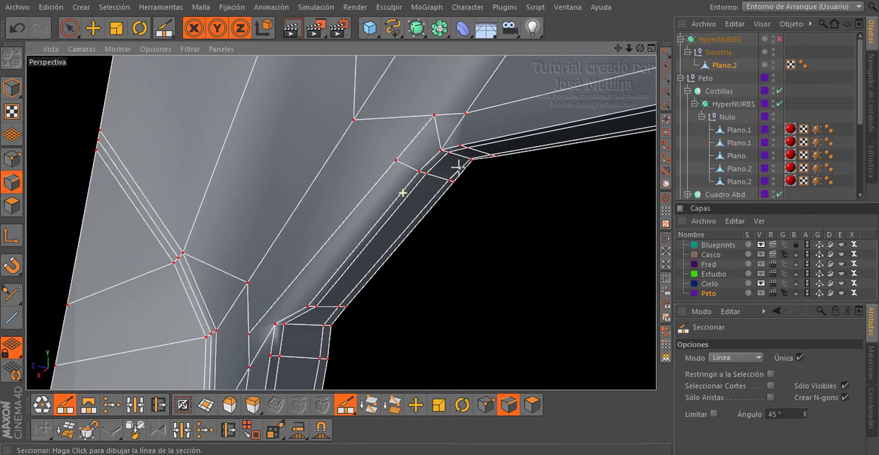
pyautogui.moveTo(473, 129)
pyautogui.keyDown('alt'); pyautogui.mouseDown()
pyautogui.moveTo(357, 257)
pyautogui.moveTo(395, 220)
pyautogui.moveTo(369, 189)
pyautogui.mouseUp(); pyautogui.keyUp('alt')
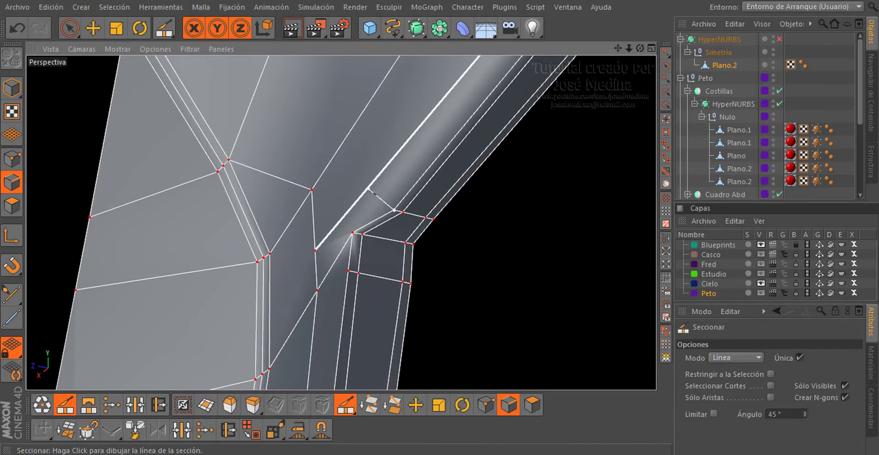
pyautogui.click(323, 258)
pyautogui.moveTo(323, 259)
pyautogui.keyDown('alt'); pyautogui.mouseDown()
pyautogui.moveTo(298, 222)
pyautogui.moveTo(206, 226)
pyautogui.moveTo(256, 215)
pyautogui.mouseUp(); pyautogui.keyUp('alt')
# Slide the pair of points at the corner junction left along X to tighten the fold
pyautogui.press('e')
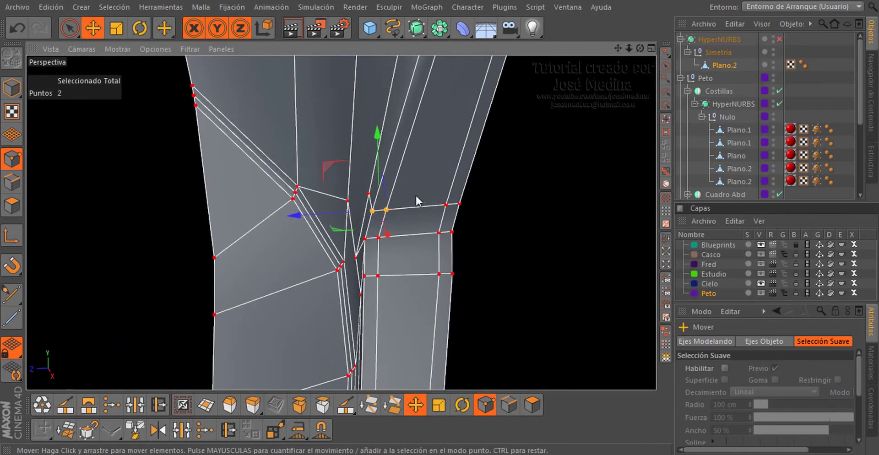
pyautogui.moveTo(416, 193)
pyautogui.keyDown('alt'); pyautogui.mouseDown()
pyautogui.moveTo(132, 279)
pyautogui.moveTo(333, 150)
pyautogui.moveTo(585, 67)
pyautogui.moveTo(280, 147)
pyautogui.mouseUp(); pyautogui.keyUp('alt')
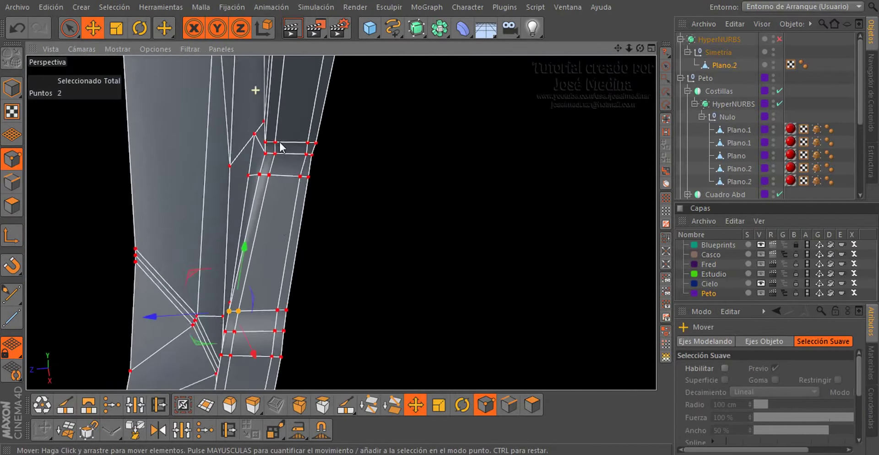
pyautogui.click(266, 153)
pyautogui.scroll(3, 270, 183)
pyautogui.moveTo(211, 196); pyautogui.dragTo(191, 193)
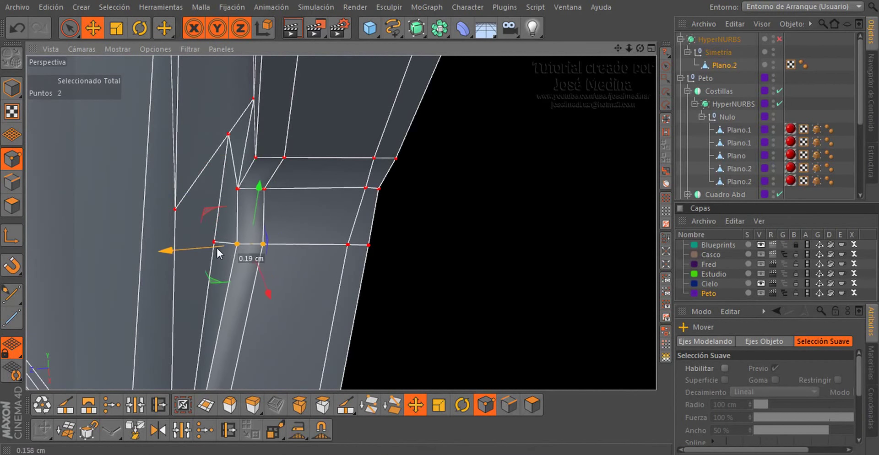
pyautogui.moveTo(217, 248); pyautogui.dragTo(208, 247)
pyautogui.click(257, 158)
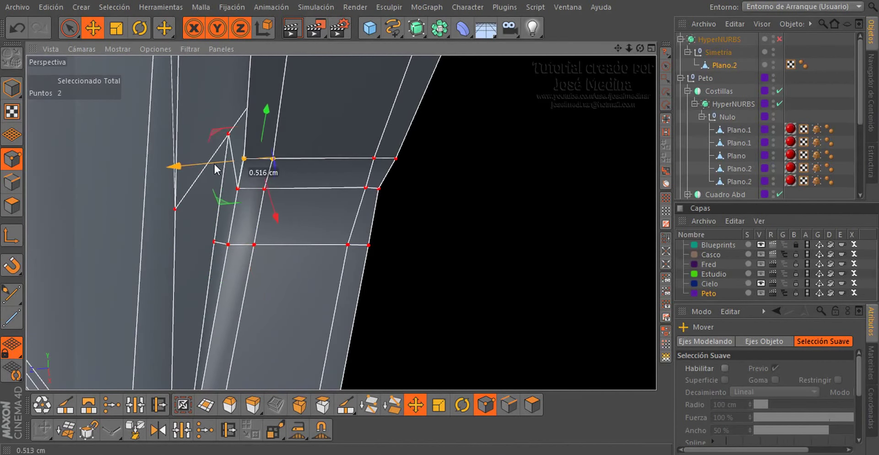
pyautogui.moveTo(214, 164)
pyautogui.keyDown('alt'); pyautogui.mouseDown()
pyautogui.moveTo(356, 191)
pyautogui.moveTo(352, 279)
pyautogui.moveTo(279, 191)
pyautogui.mouseUp(); pyautogui.keyUp('alt')
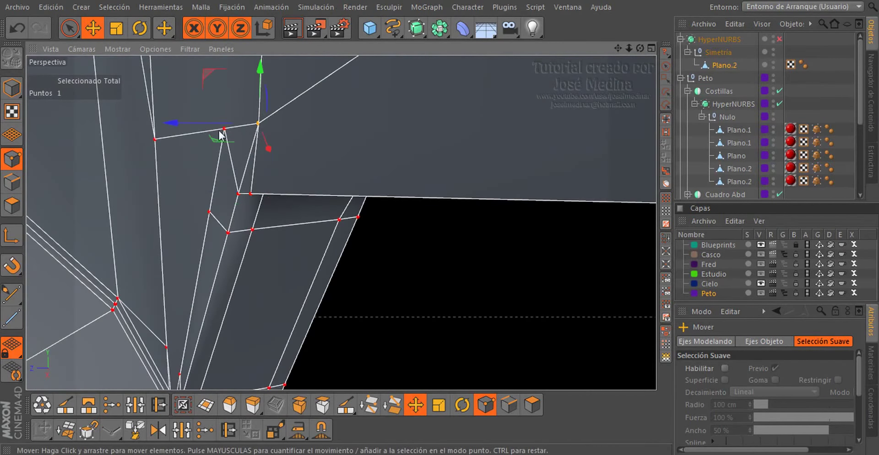
pyautogui.moveTo(202, 122)
pyautogui.keyDown('alt'); pyautogui.mouseDown()
pyautogui.moveTo(285, 125)
pyautogui.moveTo(299, 136)
pyautogui.moveTo(206, 115)
pyautogui.moveTo(323, 117)
pyautogui.moveTo(284, 237)
pyautogui.moveTo(338, 124)
pyautogui.moveTo(333, 169)
pyautogui.moveTo(202, 151)
pyautogui.moveTo(228, 117)
pyautogui.moveTo(295, 153)
pyautogui.moveTo(282, 148)
pyautogui.mouseUp(); pyautogui.keyUp('alt')
# Turn off HyperNURBS so the plate shows its raw faceted faces
pyautogui.scroll(-3, 270, 145)
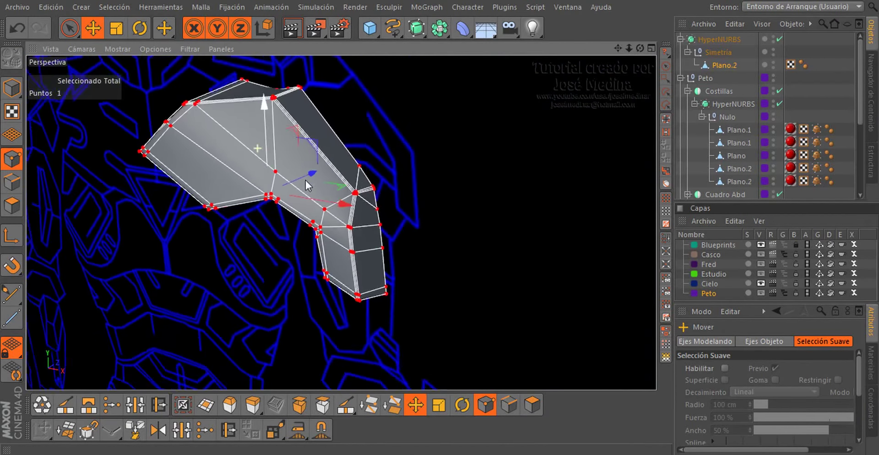
pyautogui.scroll(5, 248, 96)
pyautogui.scroll(2, 256, 91)
pyautogui.press('q')
pyautogui.moveTo(270, 95)
pyautogui.keyDown('alt'); pyautogui.mouseDown()
pyautogui.moveTo(422, 202)
pyautogui.moveTo(383, 151)
pyautogui.moveTo(308, 204)
pyautogui.mouseUp(); pyautogui.keyUp('alt')
pyautogui.scroll(5, 309, 109)
pyautogui.moveTo(308, 106)
pyautogui.keyDown('alt'); pyautogui.mouseDown()
pyautogui.moveTo(538, 192)
pyautogui.moveTo(374, 118)
pyautogui.moveTo(410, 168)
pyautogui.moveTo(576, 187)
pyautogui.moveTo(419, 179)
pyautogui.mouseUp(); pyautogui.keyUp('alt')
pyautogui.scroll(5, 329, 93)
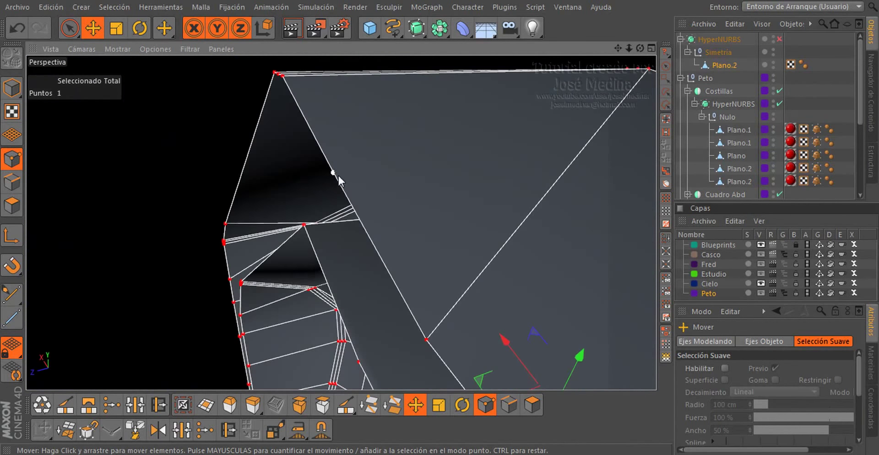
# Melt the stray selected point on the folded edge into the mesh
pyautogui.rightClick(430, 174)
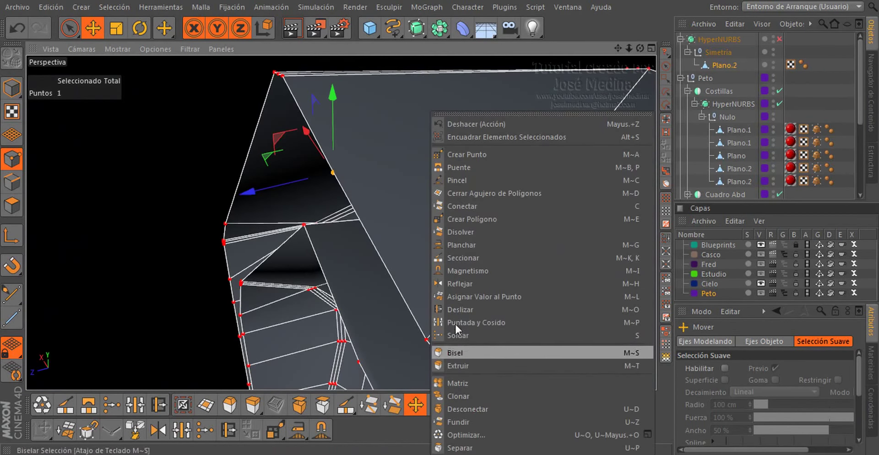
pyautogui.click(460, 416)
pyautogui.moveTo(394, 225)
pyautogui.keyDown('alt'); pyautogui.mouseDown()
pyautogui.moveTo(559, 253)
pyautogui.moveTo(553, 292)
pyautogui.moveTo(537, 290)
pyautogui.moveTo(537, 265)
pyautogui.moveTo(556, 263)
pyautogui.mouseUp(); pyautogui.keyUp('alt')
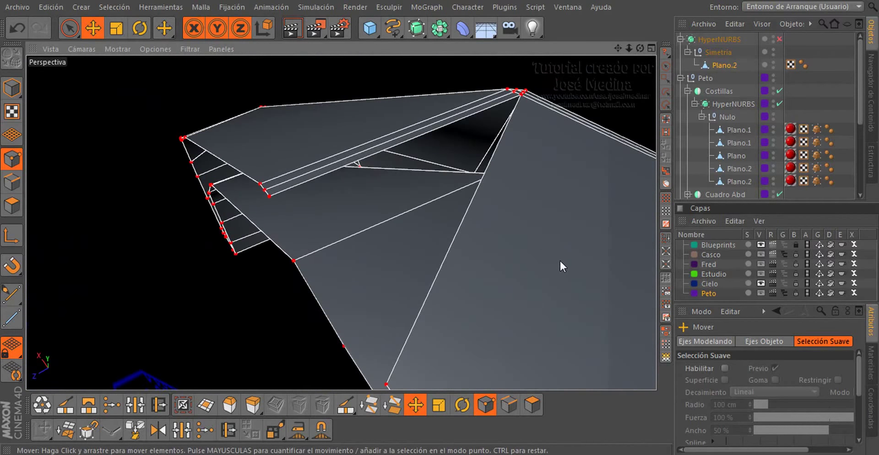
pyautogui.rightClick(560, 259)
# Build a triangular polygon from the top, middle and bottom vertices to fill the underside gap
pyautogui.click(589, 217)
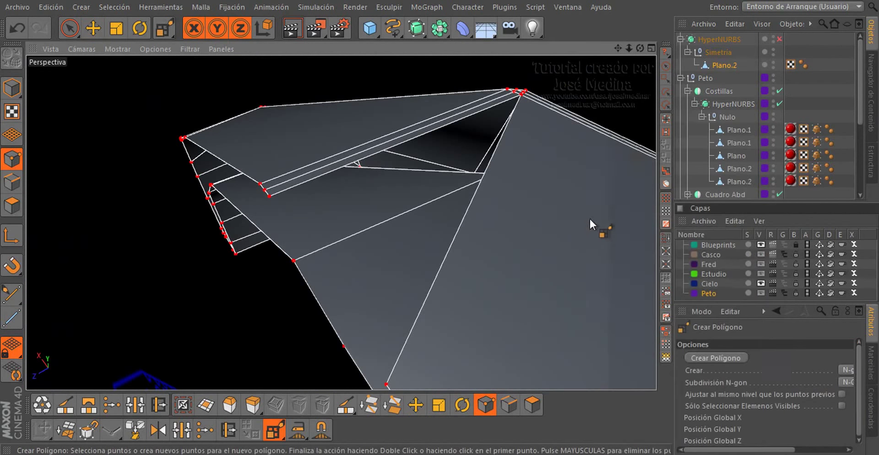
pyautogui.click(521, 97)
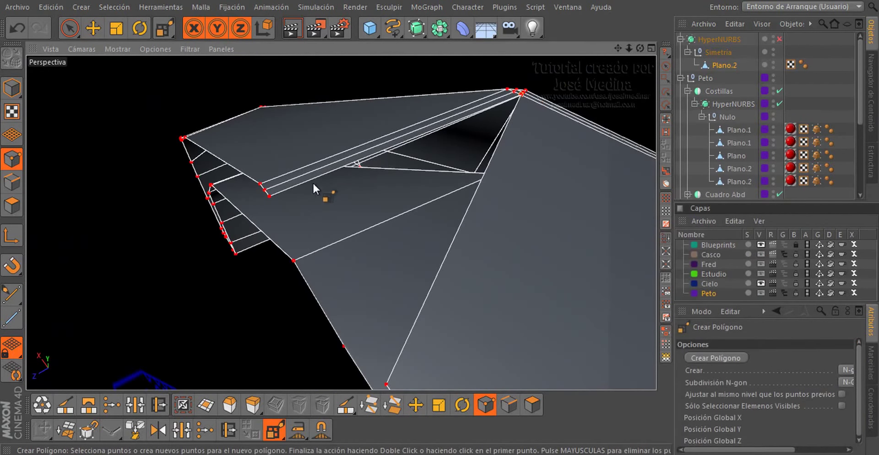
pyautogui.click(270, 195)
pyautogui.doubleClick(386, 385)
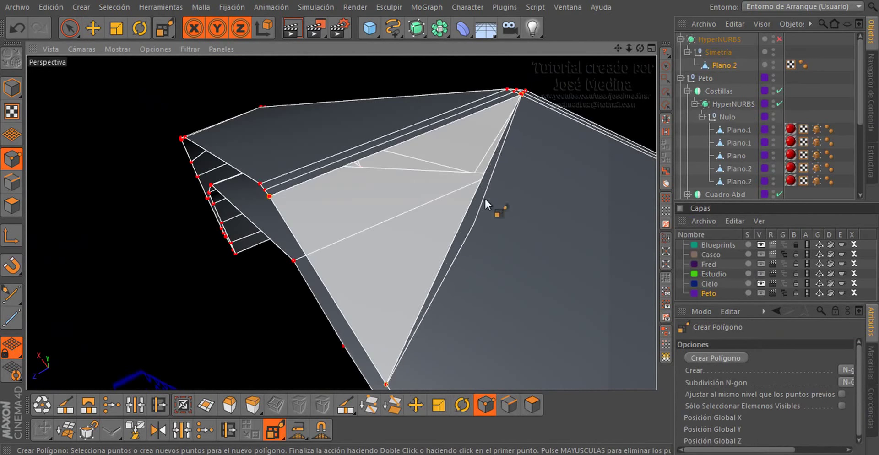
pyautogui.click(520, 96)
pyautogui.moveTo(531, 187)
pyautogui.keyDown('alt'); pyautogui.mouseDown()
pyautogui.moveTo(389, 202)
pyautogui.moveTo(520, 195)
pyautogui.moveTo(436, 200)
pyautogui.moveTo(449, 239)
pyautogui.moveTo(569, 187)
pyautogui.moveTo(611, 151)
pyautogui.moveTo(584, 154)
pyautogui.moveTo(504, 213)
pyautogui.moveTo(400, 257)
pyautogui.moveTo(324, 267)
pyautogui.moveTo(309, 293)
pyautogui.mouseUp(); pyautogui.keyUp('alt')
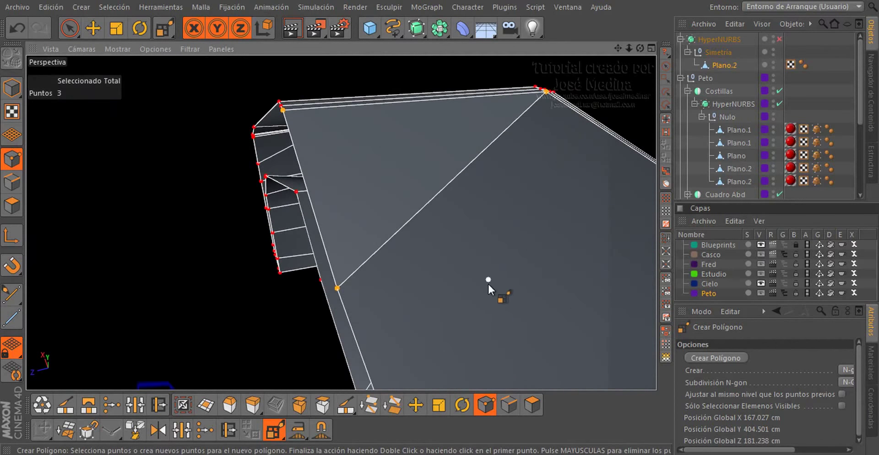
# In edge mode, select the diagonal edge across the plate
pyautogui.press('Return')
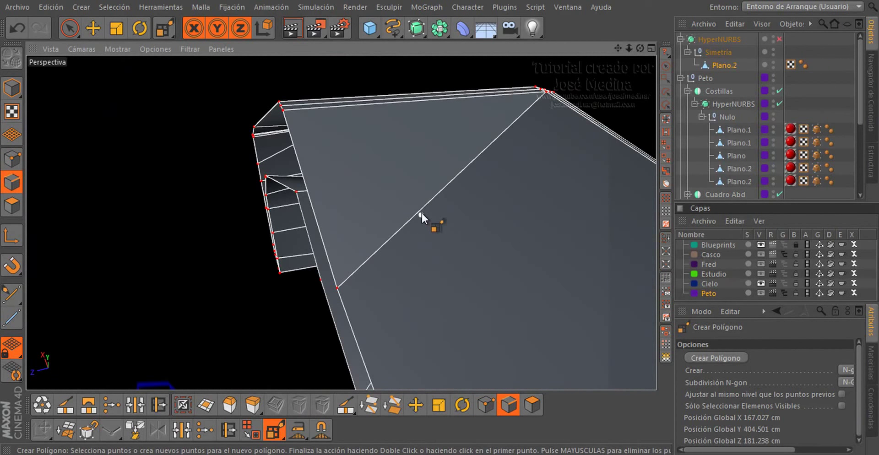
pyautogui.press('e')
pyautogui.click(422, 211)
pyautogui.keyDown('alt'); pyautogui.moveTo(464, 238); pyautogui.dragTo(398, 245); pyautogui.keyUp('alt')
# Bevel the diagonal edges into narrow strips with a 0.4 cm inner offset
pyautogui.click(229, 405)
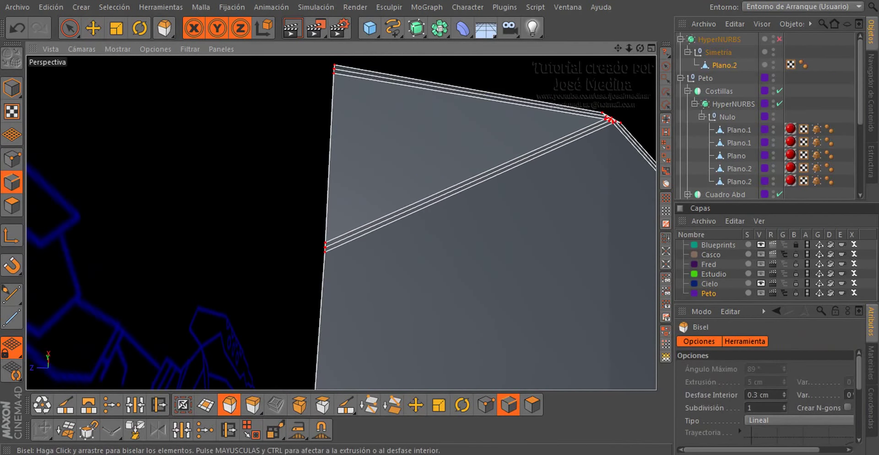
pyautogui.moveTo(450, 276)
pyautogui.keyDown('alt'); pyautogui.mouseDown()
pyautogui.moveTo(315, 276)
pyautogui.moveTo(520, 198)
pyautogui.moveTo(402, 218)
pyautogui.mouseUp(); pyautogui.keyUp('alt')
pyautogui.keyDown('alt'); pyautogui.moveTo(402, 218); pyautogui.dragTo(224, 205, button='right'); pyautogui.keyUp('alt')
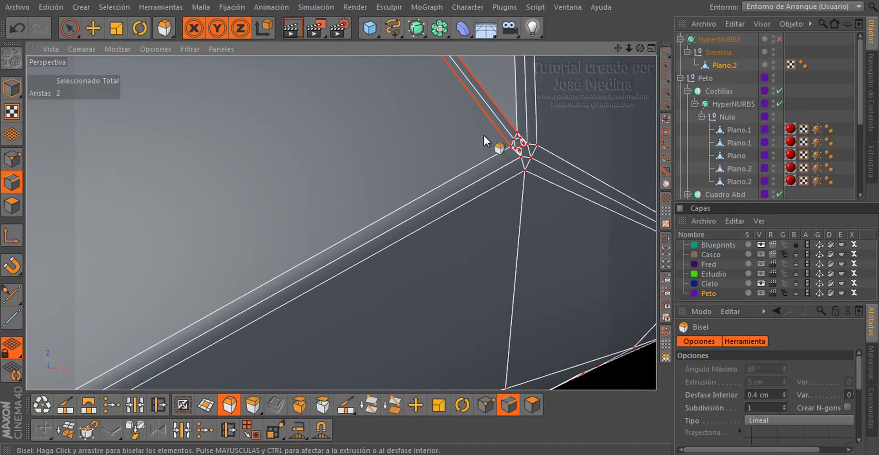
pyautogui.scroll(3, 508, 135)
pyautogui.scroll(3, 536, 133)
pyautogui.scroll(3, 503, 160)
pyautogui.moveTo(474, 177)
pyautogui.keyDown('alt'); pyautogui.mouseDown()
pyautogui.moveTo(422, 190)
pyautogui.moveTo(465, 191)
pyautogui.moveTo(359, 165)
pyautogui.moveTo(312, 78)
pyautogui.moveTo(317, 103)
pyautogui.moveTo(295, 87)
pyautogui.moveTo(323, 125)
pyautogui.mouseUp(); pyautogui.keyUp('alt')
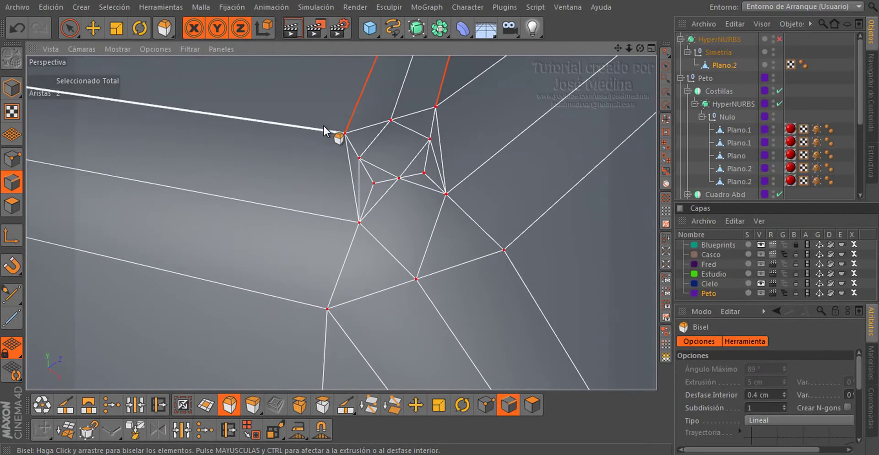
pyautogui.press('Return')
# Preview the HyperNURBS smoothing, turn it back off, and bring the bevelled corner into view
pyautogui.press('q')
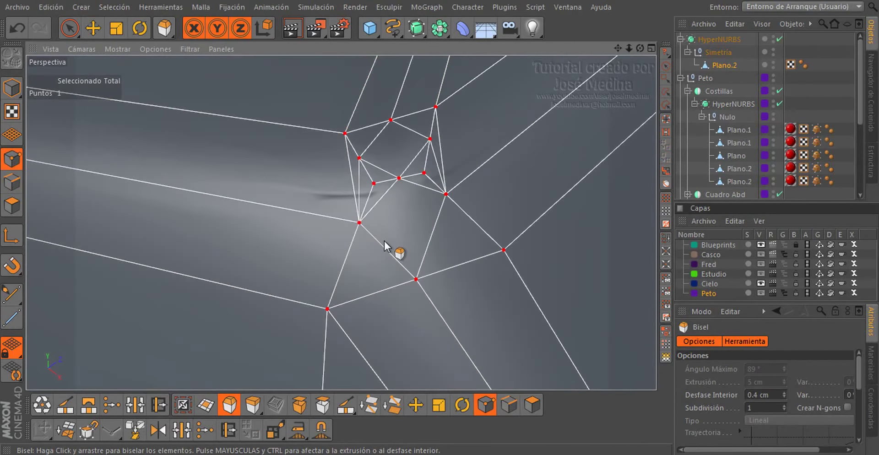
pyautogui.press('q')
pyautogui.keyDown('alt'); pyautogui.moveTo(390, 230); pyautogui.dragTo(404, 261); pyautogui.keyUp('alt')
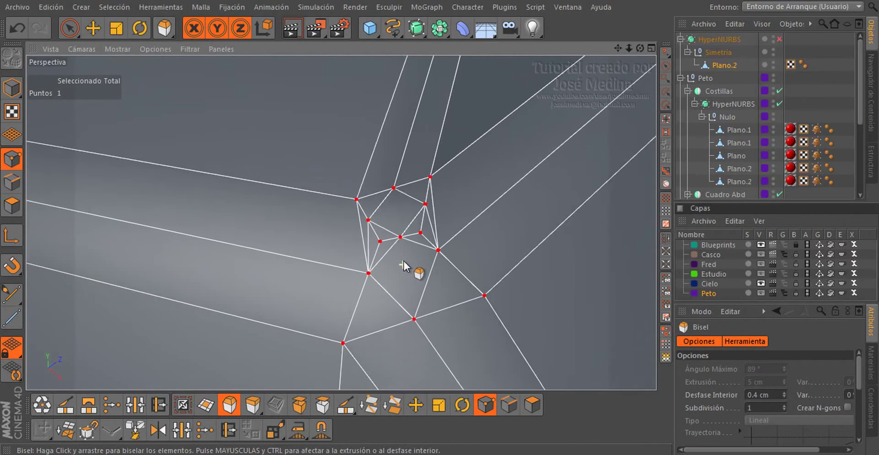
pyautogui.scroll(-3, 403, 261)
pyautogui.scroll(4, 408, 263)
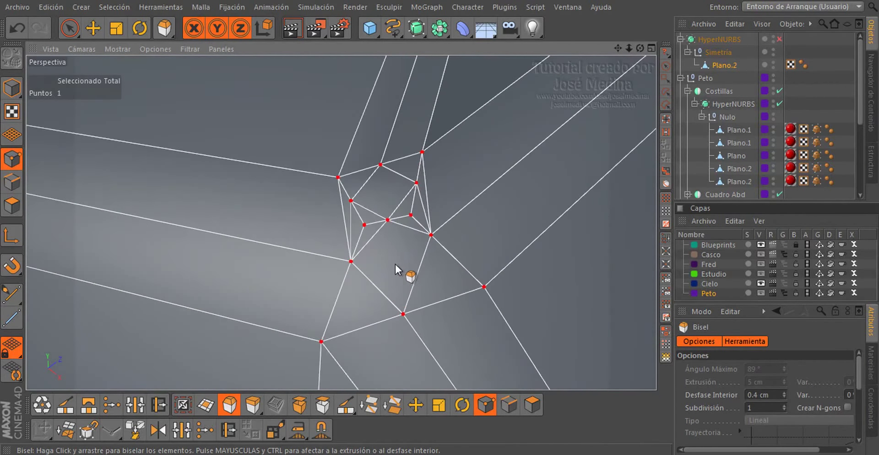
pyautogui.scroll(2, 392, 261)
pyautogui.scroll(-1, 389, 258)
pyautogui.scroll(-1, 389, 259)
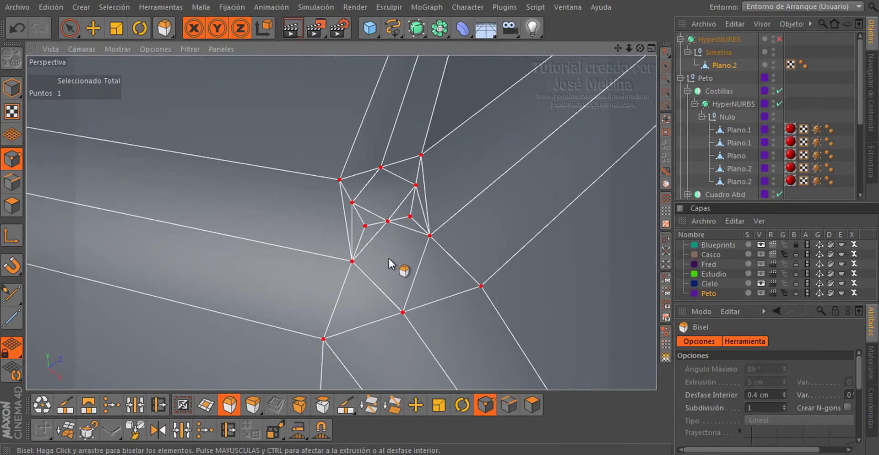
pyautogui.scroll(-2, 387, 225)
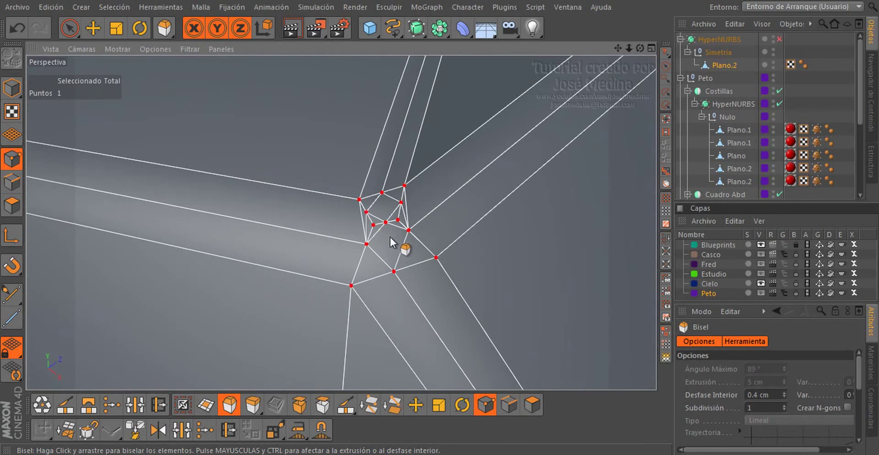
# Zoom in on the corner's tangle of edges and return to Live Selection for picking points
pyautogui.scroll(1, 389, 235)
pyautogui.scroll(1, 386, 234)
pyautogui.scroll(1, 386, 234)
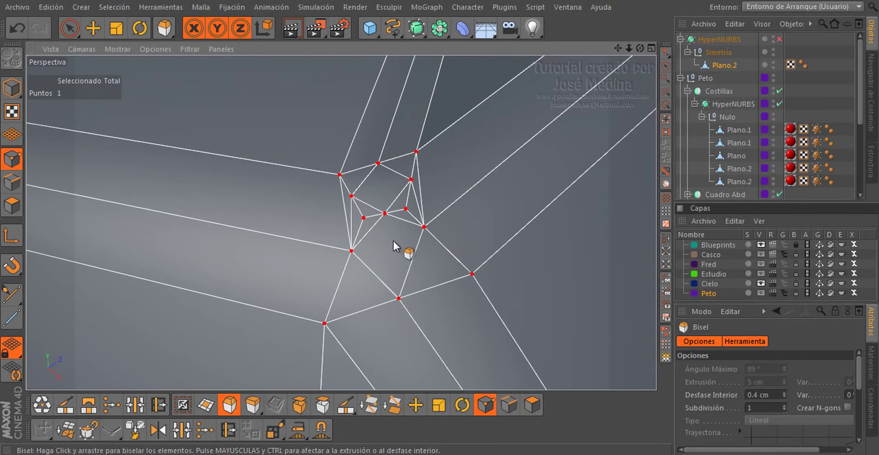
pyautogui.scroll(1, 391, 267)
pyautogui.scroll(-1, 384, 259)
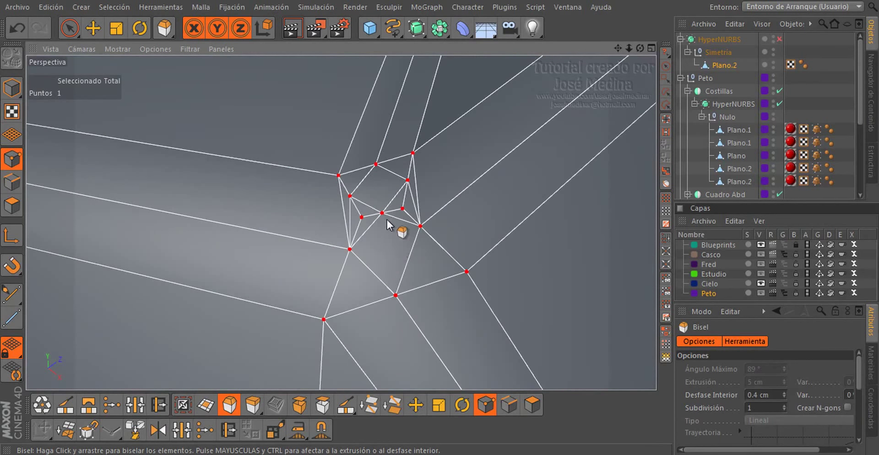
pyautogui.scroll(1, 386, 185)
pyautogui.scroll(-2, 384, 275)
pyautogui.scroll(-1, 385, 260)
pyautogui.scroll(-1, 386, 260)
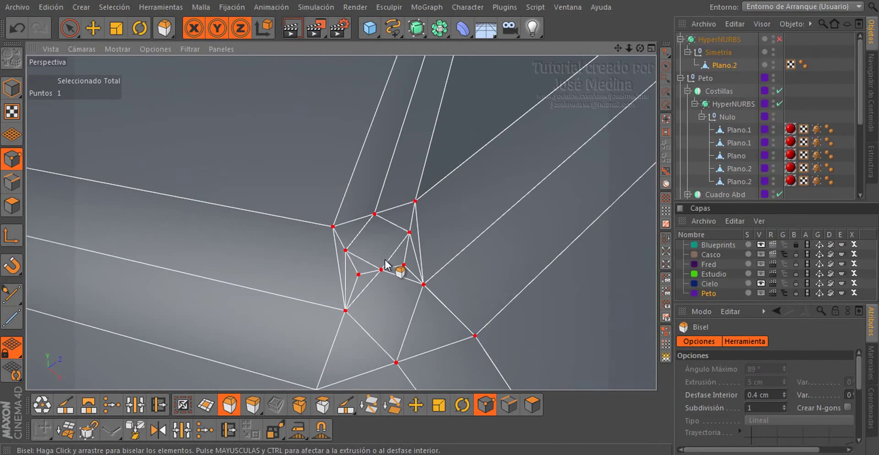
pyautogui.press('space')
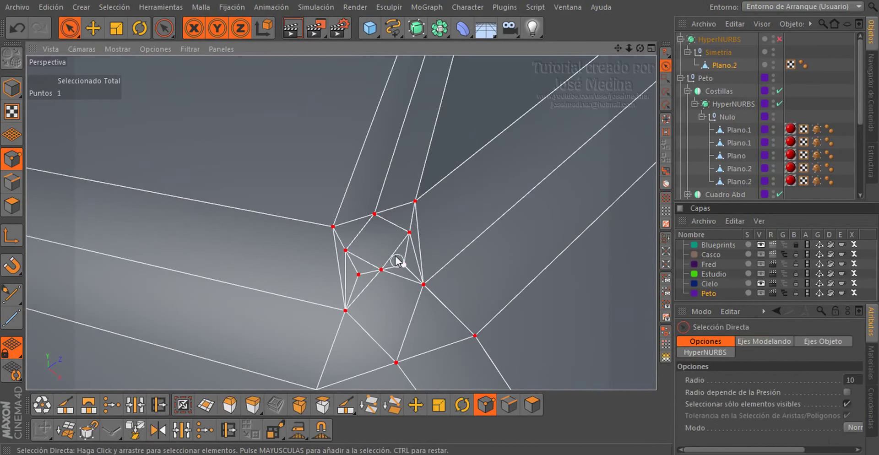
pyautogui.scroll(2, 391, 286)
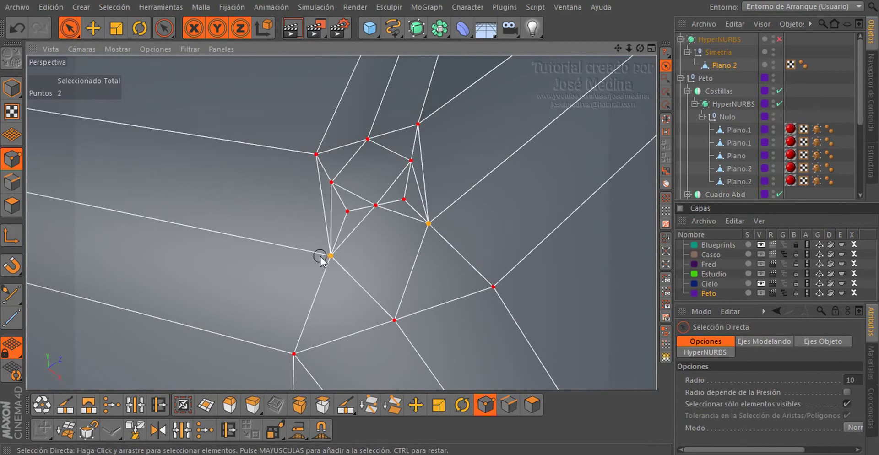
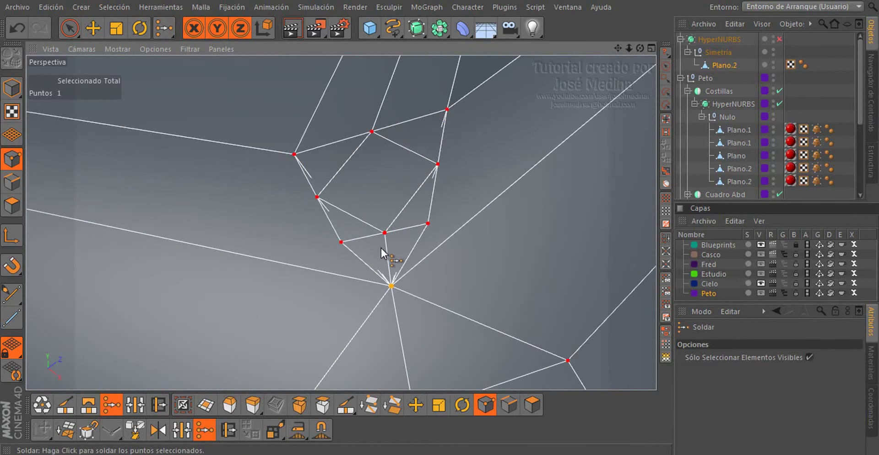
# Select the stray point pair at the rib junction and weld it into one vertex with Soldar
pyautogui.press('space')
pyautogui.click(427, 224)
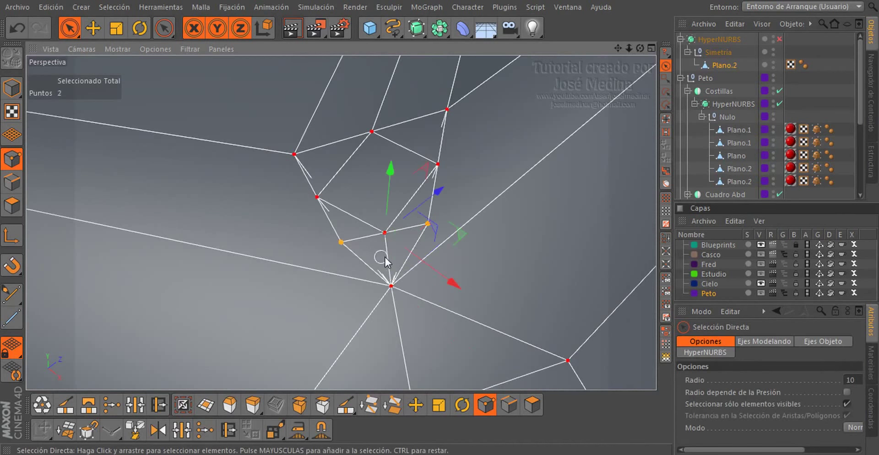
pyautogui.hotkey('ctrl', 'z')
pyautogui.press('m')
pyautogui.press('q')
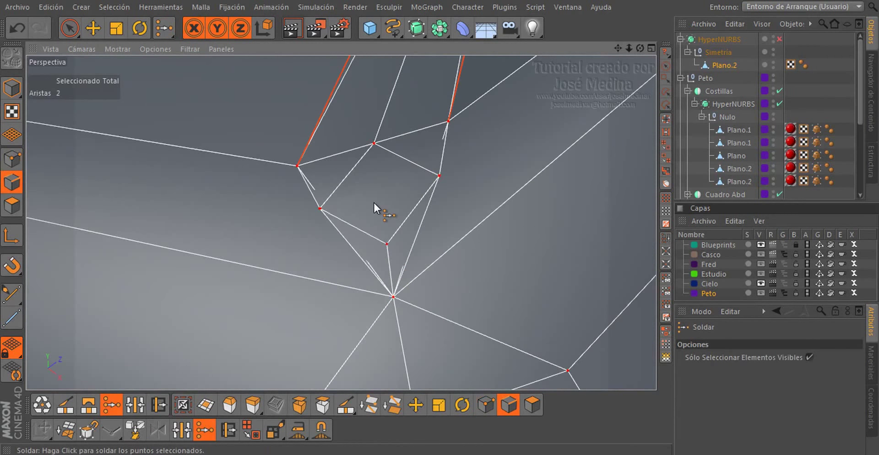
pyautogui.press('space')
pyautogui.press('Return')
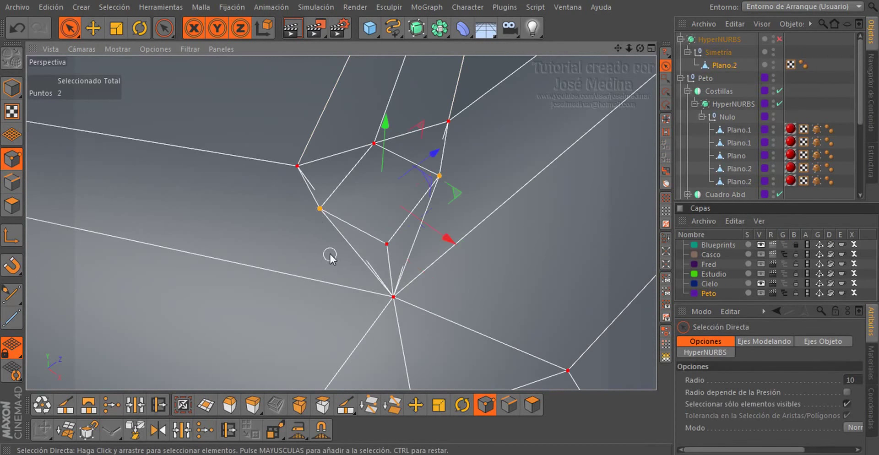
pyautogui.press('space')
pyautogui.click(382, 193)
pyautogui.moveTo(385, 228)
pyautogui.keyDown('alt'); pyautogui.mouseDown()
pyautogui.moveTo(389, 209)
pyautogui.moveTo(393, 221)
pyautogui.mouseUp(); pyautogui.keyUp('alt')
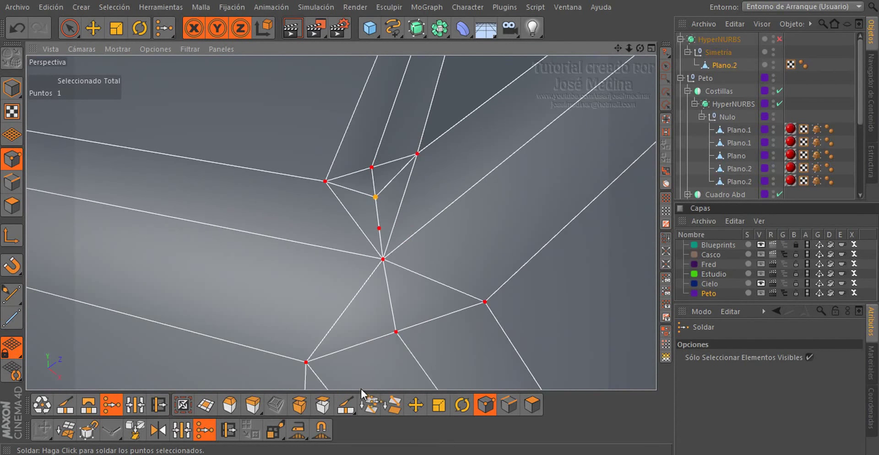
# Cut a new edge through the face, then weld the stray point beside the cut to its neighbour
pyautogui.click(485, 302)
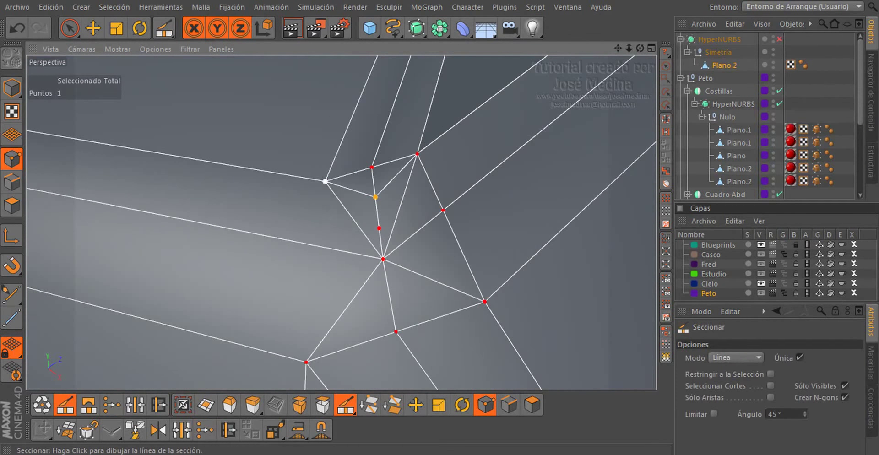
pyautogui.keyDown('alt'); pyautogui.moveTo(306, 362); pyautogui.dragTo(366, 273); pyautogui.keyUp('alt')
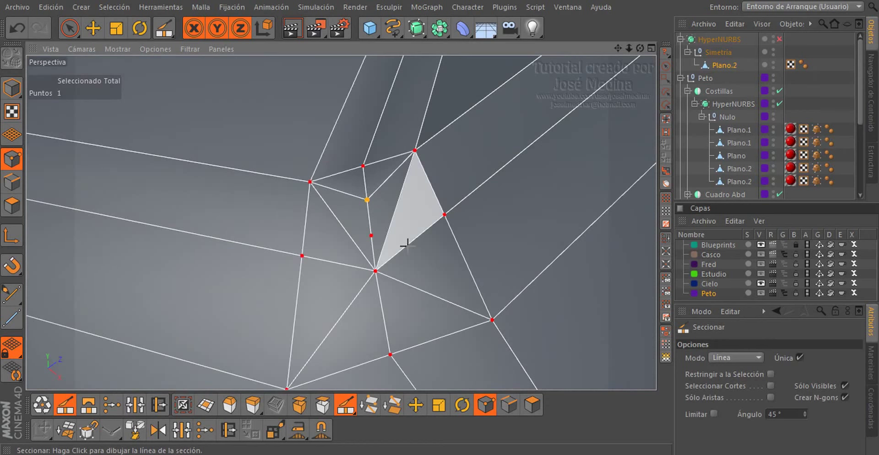
pyautogui.press('space')
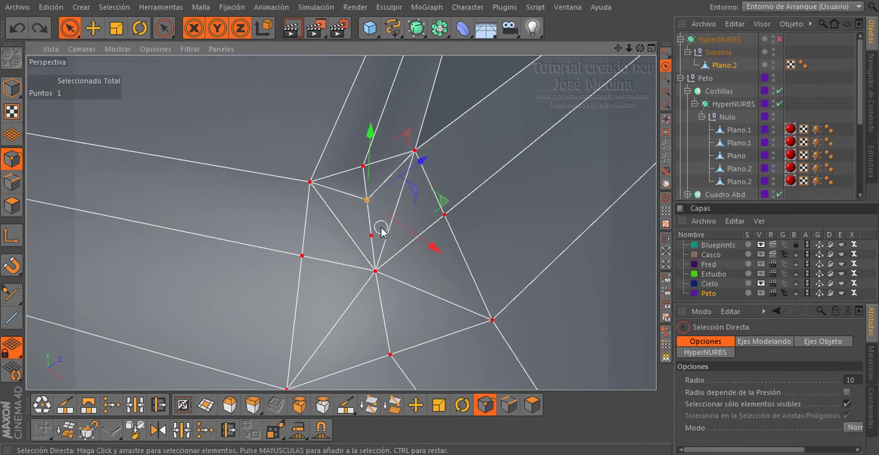
pyautogui.keyDown('shift'); pyautogui.click(375, 271); pyautogui.keyUp('shift')
pyautogui.press('m')
pyautogui.press('q')
pyautogui.click(375, 271)
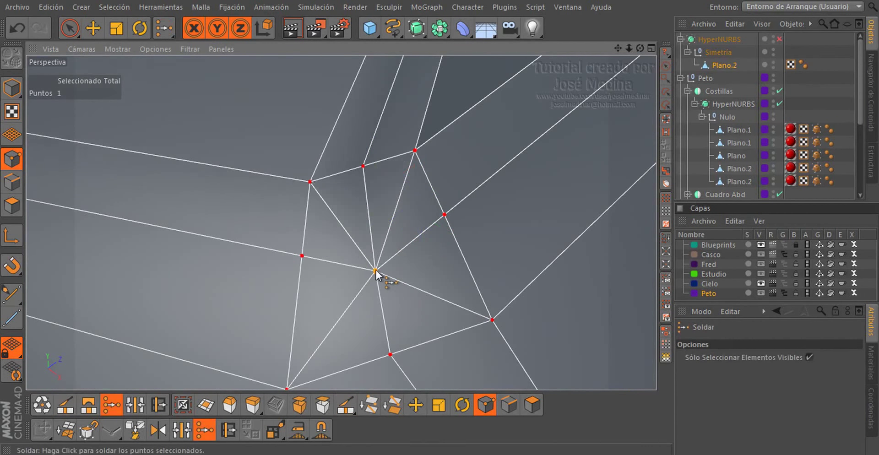
pyautogui.scroll(-3, 394, 241)
pyautogui.scroll(-3, 394, 240)
pyautogui.scroll(-3, 394, 242)
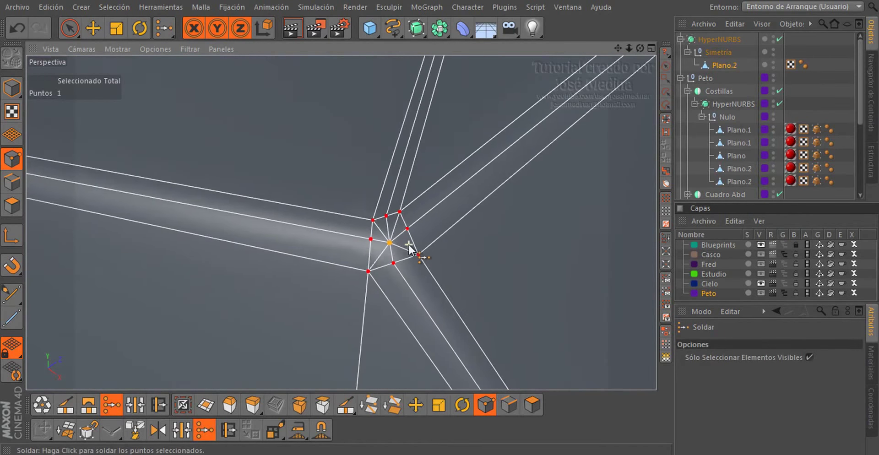
pyautogui.click(846, 113)
pyautogui.scroll(-4, 397, 263)
pyautogui.scroll(3, 359, 230)
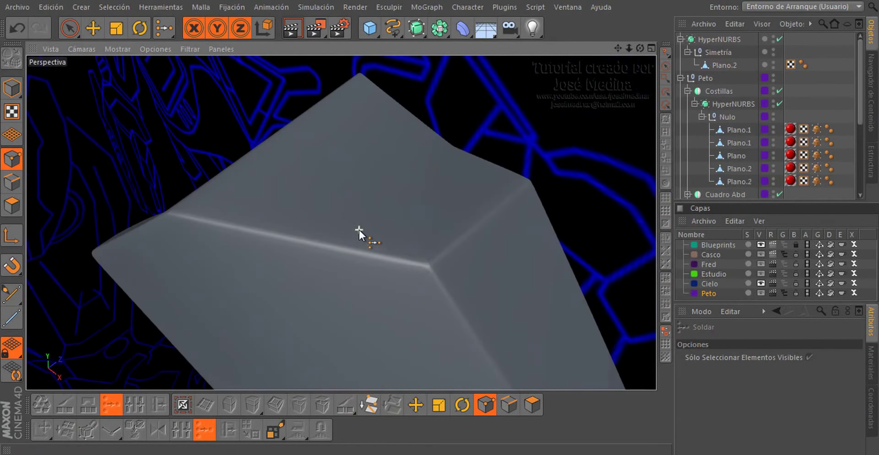
pyautogui.moveTo(359, 230)
pyautogui.keyDown('alt'); pyautogui.mouseDown()
pyautogui.moveTo(641, 254)
pyautogui.moveTo(580, 304)
pyautogui.moveTo(530, 223)
pyautogui.moveTo(487, 201)
pyautogui.moveTo(434, 216)
pyautogui.moveTo(406, 259)
pyautogui.moveTo(447, 267)
pyautogui.moveTo(425, 199)
pyautogui.moveTo(404, 207)
pyautogui.mouseUp(); pyautogui.keyUp('alt')
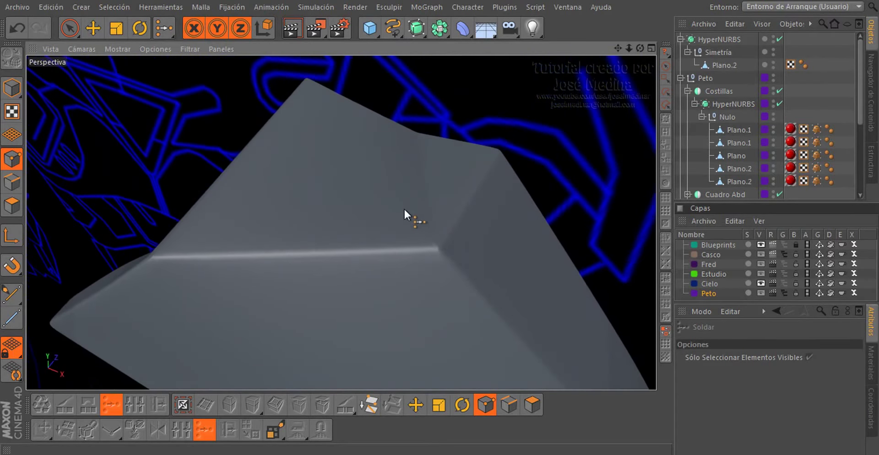
pyautogui.click(716, 64)
pyautogui.keyDown('alt'); pyautogui.moveTo(397, 266); pyautogui.dragTo(372, 239); pyautogui.keyUp('alt')
pyautogui.moveTo(429, 213)
pyautogui.keyDown('alt'); pyautogui.mouseDown()
pyautogui.moveTo(279, 177)
pyautogui.moveTo(191, 177)
pyautogui.moveTo(33, 138)
pyautogui.mouseUp(); pyautogui.keyUp('alt')
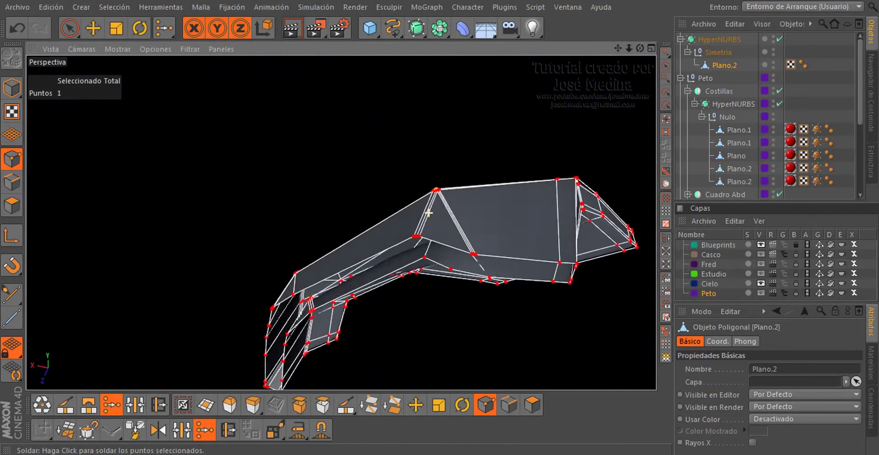
pyautogui.moveTo(265, 260)
pyautogui.keyDown('alt'); pyautogui.mouseDown()
pyautogui.moveTo(427, 239)
pyautogui.moveTo(470, 168)
pyautogui.moveTo(541, 151)
pyautogui.moveTo(436, 162)
pyautogui.moveTo(356, 210)
pyautogui.moveTo(354, 171)
pyautogui.moveTo(366, 176)
pyautogui.mouseUp(); pyautogui.keyUp('alt')
pyautogui.click(807, 89)
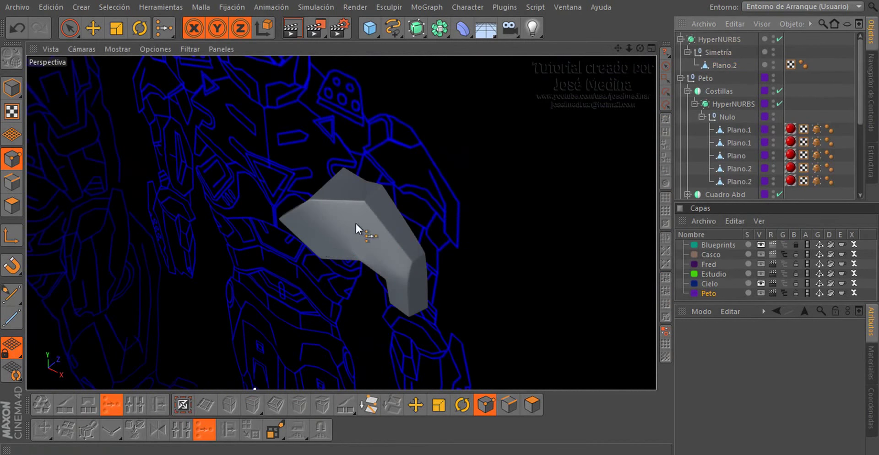
pyautogui.moveTo(355, 221)
pyautogui.keyDown('alt'); pyautogui.mouseDown()
pyautogui.moveTo(183, 186)
pyautogui.moveTo(206, 147)
pyautogui.moveTo(352, 161)
pyautogui.moveTo(411, 224)
pyautogui.moveTo(423, 281)
pyautogui.moveTo(366, 300)
pyautogui.moveTo(284, 147)
pyautogui.moveTo(257, 119)
pyautogui.moveTo(308, 99)
pyautogui.moveTo(387, 133)
pyautogui.moveTo(329, 137)
pyautogui.mouseUp(); pyautogui.keyUp('alt')
# Nudge two edge points of Plano.2 slightly, one along X and one along Z
pyautogui.click(717, 64)
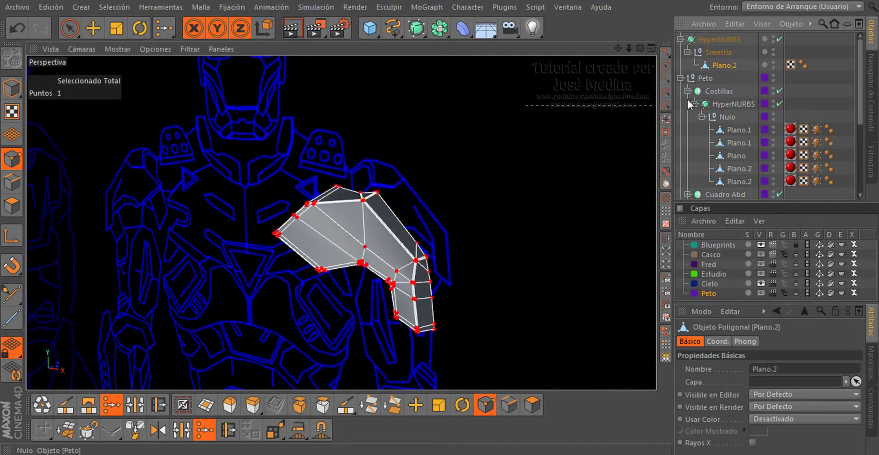
pyautogui.press('m')
pyautogui.press('q')
pyautogui.scroll(3, 329, 202)
pyautogui.scroll(3, 328, 202)
pyautogui.scroll(3, 328, 202)
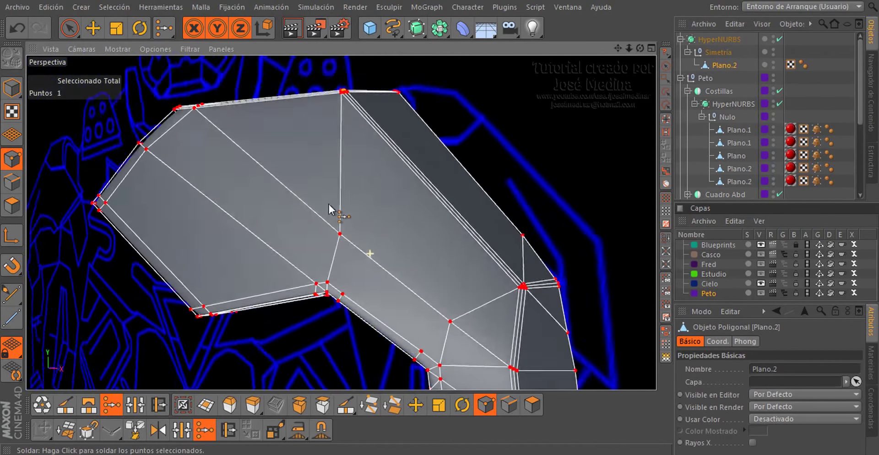
pyautogui.moveTo(328, 203)
pyautogui.keyDown('alt'); pyautogui.mouseDown()
pyautogui.moveTo(371, 172)
pyautogui.moveTo(411, 233)
pyautogui.moveTo(277, 293)
pyautogui.moveTo(145, 178)
pyautogui.moveTo(151, 140)
pyautogui.moveTo(180, 144)
pyautogui.moveTo(191, 166)
pyautogui.mouseUp(); pyautogui.keyUp('alt')
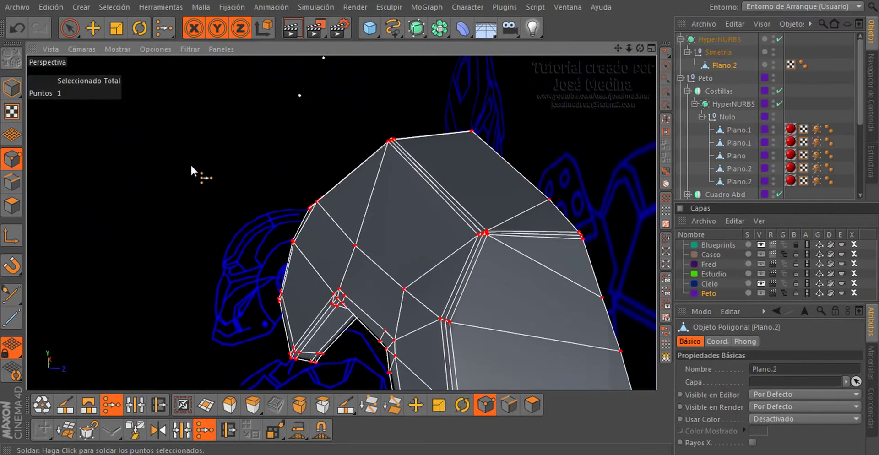
pyautogui.press('e')
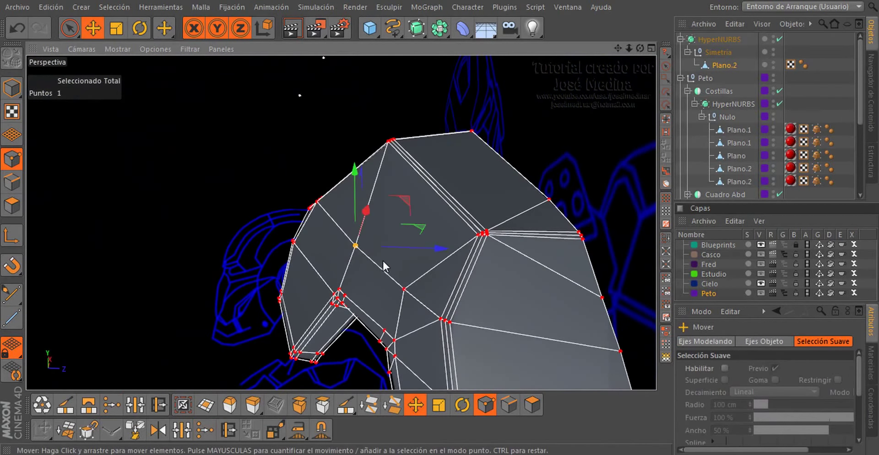
pyautogui.moveTo(383, 259)
pyautogui.keyDown('alt'); pyautogui.mouseDown()
pyautogui.moveTo(287, 260)
pyautogui.moveTo(309, 254)
pyautogui.mouseUp(); pyautogui.keyUp('alt')
pyautogui.moveTo(462, 244); pyautogui.dragTo(460, 239)
pyautogui.click(387, 288)
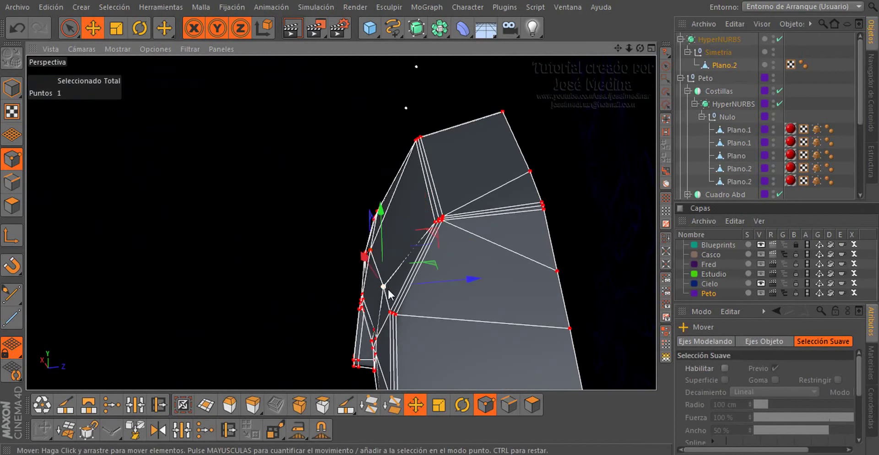
pyautogui.moveTo(469, 279); pyautogui.dragTo(464, 278)
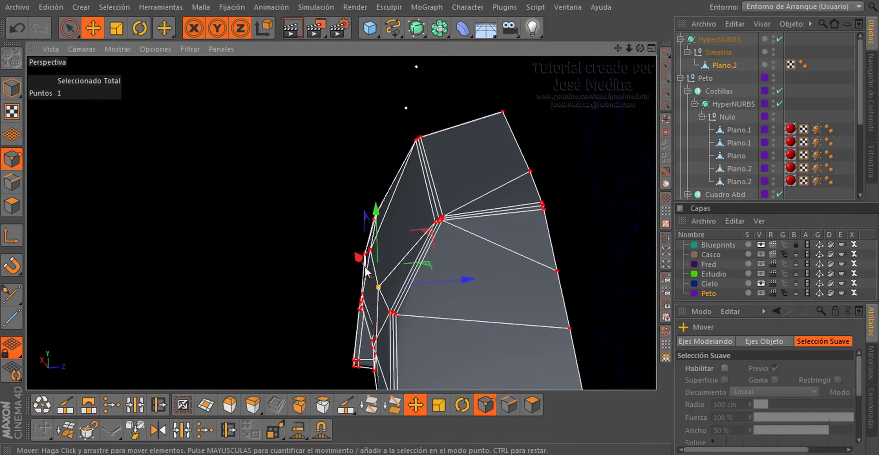
# Deselect the plate and inspect the smoothed shoulder piece against the blueprint from the front
pyautogui.moveTo(365, 265)
pyautogui.keyDown('alt'); pyautogui.mouseDown()
pyautogui.moveTo(487, 274)
pyautogui.moveTo(510, 290)
pyautogui.moveTo(486, 320)
pyautogui.mouseUp(); pyautogui.keyUp('alt')
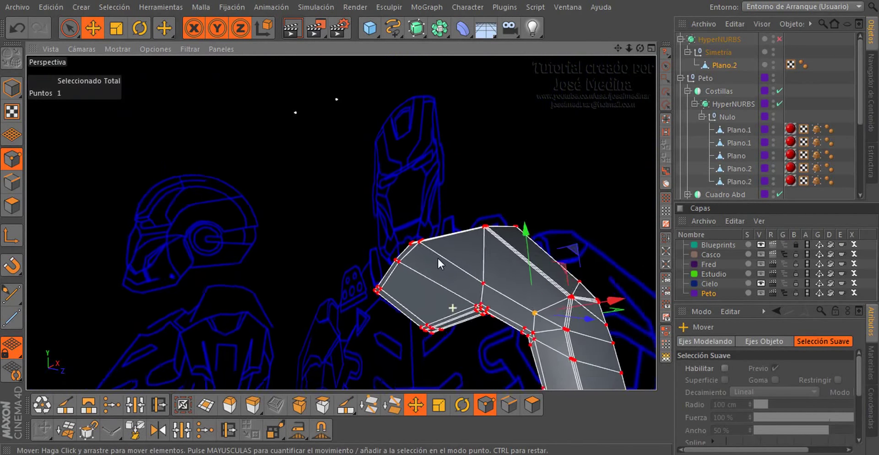
pyautogui.click(563, 231)
pyautogui.moveTo(565, 234)
pyautogui.keyDown('alt'); pyautogui.mouseDown()
pyautogui.moveTo(539, 327)
pyautogui.moveTo(498, 341)
pyautogui.moveTo(454, 311)
pyautogui.moveTo(468, 304)
pyautogui.mouseUp(); pyautogui.keyUp('alt')
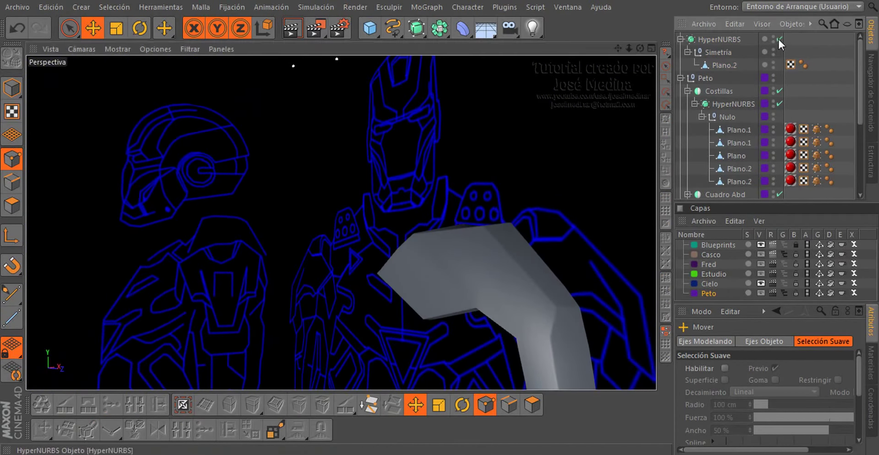
pyautogui.moveTo(554, 265)
pyautogui.keyDown('alt'); pyautogui.mouseDown()
pyautogui.moveTo(398, 286)
pyautogui.moveTo(465, 242)
pyautogui.moveTo(527, 307)
pyautogui.moveTo(520, 328)
pyautogui.moveTo(470, 313)
pyautogui.moveTo(382, 180)
pyautogui.moveTo(423, 215)
pyautogui.mouseUp(); pyautogui.keyUp('alt')
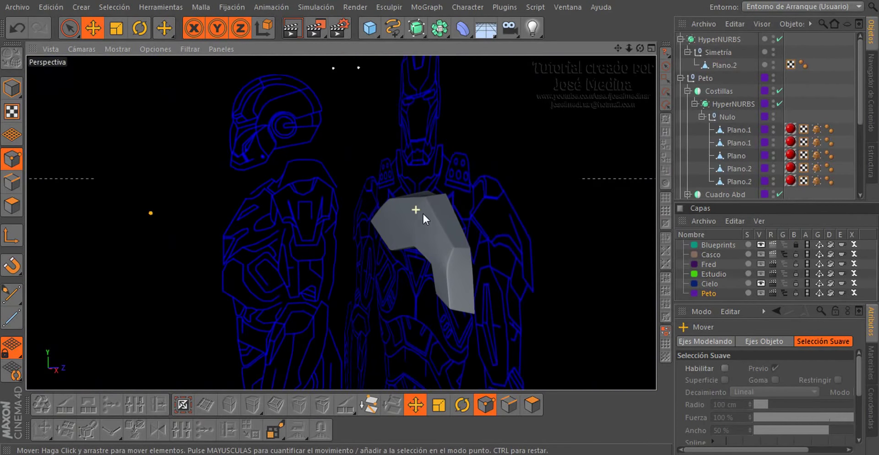
pyautogui.keyDown('alt'); pyautogui.moveTo(423, 213); pyautogui.dragTo(432, 222, button='right'); pyautogui.keyUp('alt')
# Drag the red swatch from the Materiales list onto Plano.2, then reselect Plano.2
pyautogui.click(872, 376)
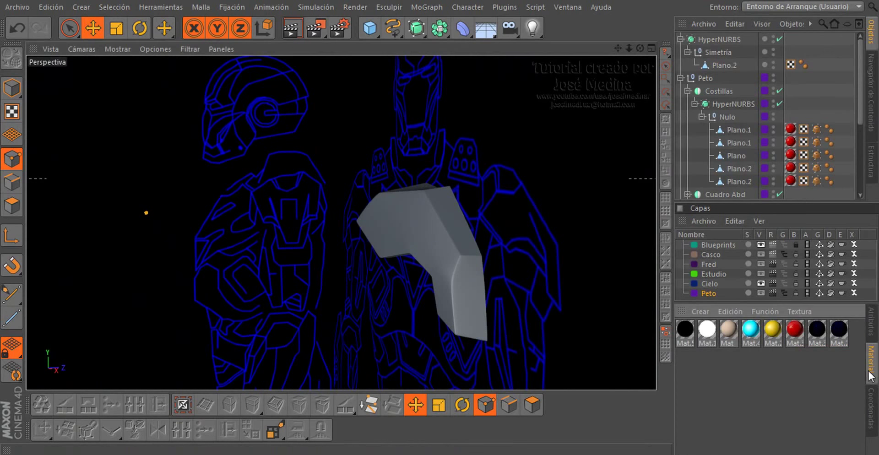
pyautogui.moveTo(796, 329); pyautogui.dragTo(720, 90)
pyautogui.moveTo(724, 50); pyautogui.dragTo(725, 64)
pyautogui.moveTo(443, 255)
pyautogui.keyDown('alt'); pyautogui.mouseDown()
pyautogui.moveTo(565, 238)
pyautogui.moveTo(431, 280)
pyautogui.moveTo(519, 326)
pyautogui.moveTo(508, 304)
pyautogui.moveTo(468, 276)
pyautogui.moveTo(348, 240)
pyautogui.moveTo(391, 285)
pyautogui.moveTo(448, 282)
pyautogui.moveTo(511, 232)
pyautogui.moveTo(517, 254)
pyautogui.moveTo(461, 265)
pyautogui.mouseUp(); pyautogui.keyUp('alt')
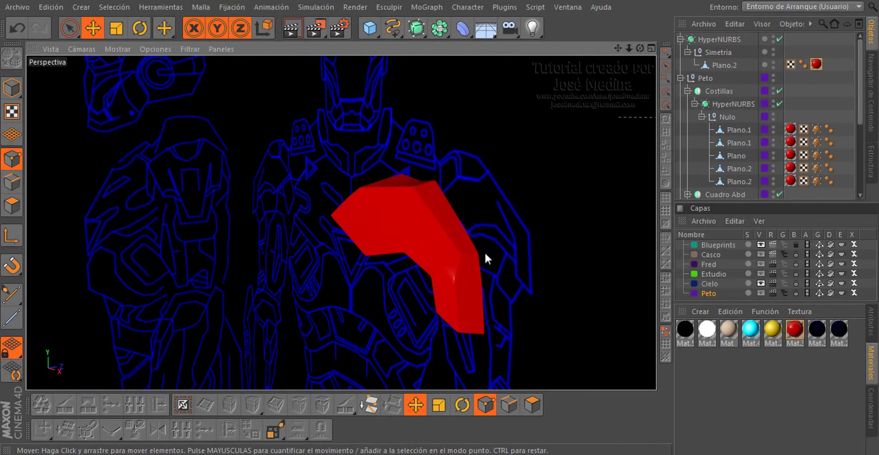
pyautogui.scroll(3, 484, 251)
pyautogui.scroll(2, 421, 197)
pyautogui.click(726, 65)
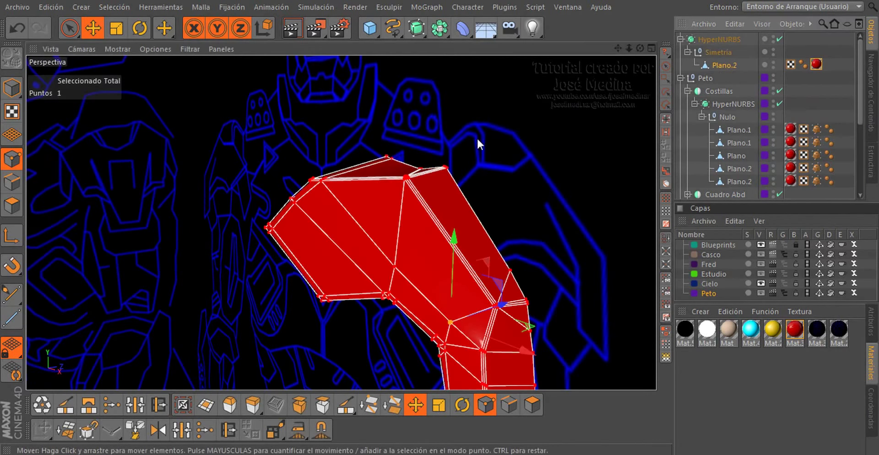
pyautogui.scroll(2, 478, 140)
pyautogui.scroll(2, 412, 172)
pyautogui.scroll(2, 427, 172)
# Box-select the three top corner points, push them right, and turn HyperNURBS smoothing back on
pyautogui.scroll(2, 536, 212)
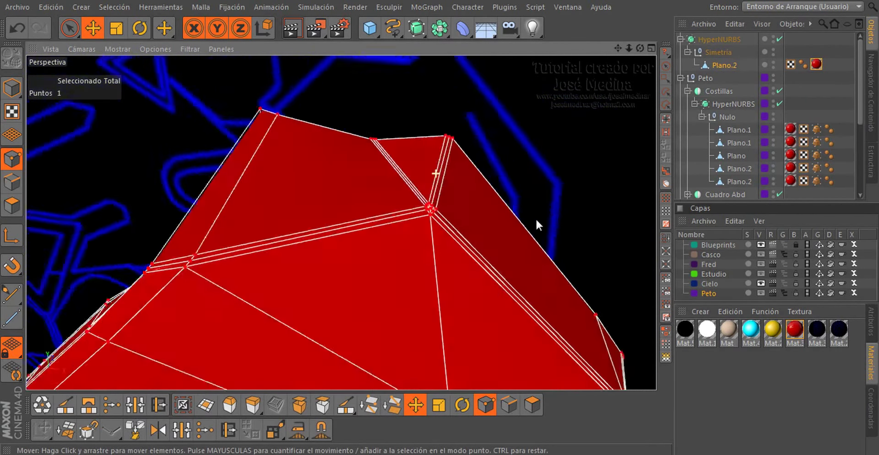
pyautogui.moveTo(536, 218)
pyautogui.keyDown('alt'); pyautogui.mouseDown()
pyautogui.moveTo(548, 147)
pyautogui.moveTo(556, 225)
pyautogui.moveTo(534, 250)
pyautogui.moveTo(520, 241)
pyautogui.moveTo(531, 231)
pyautogui.mouseUp(); pyautogui.keyUp('alt')
pyautogui.press('0')
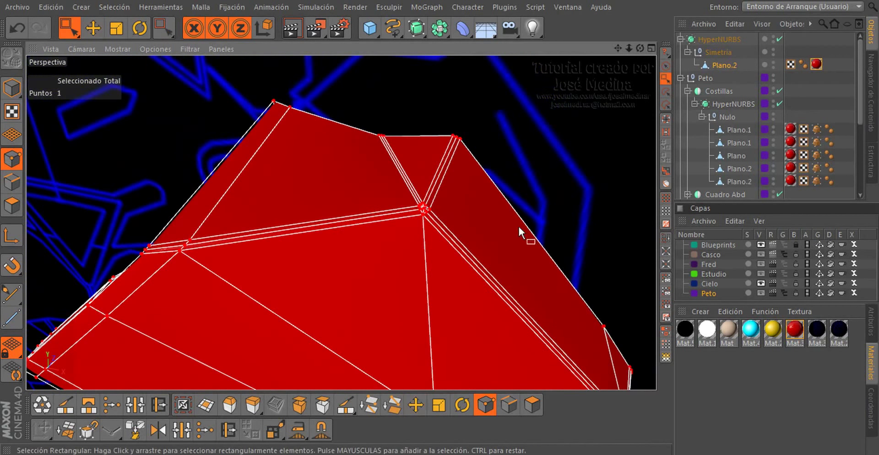
pyautogui.moveTo(374, 112); pyautogui.dragTo(393, 167)
pyautogui.press('e')
pyautogui.moveTo(468, 143); pyautogui.dragTo(513, 167)
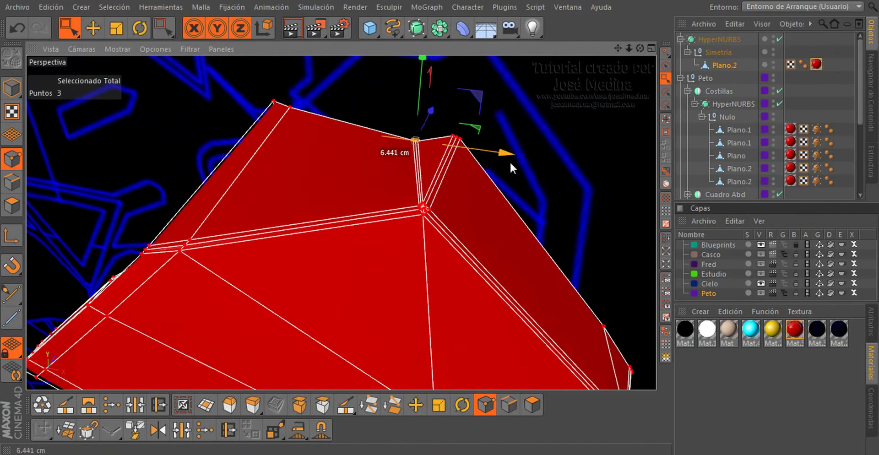
pyautogui.moveTo(424, 78)
pyautogui.keyDown('alt'); pyautogui.mouseDown()
pyautogui.moveTo(438, 119)
pyautogui.moveTo(429, 185)
pyautogui.moveTo(422, 176)
pyautogui.moveTo(383, 215)
pyautogui.moveTo(452, 197)
pyautogui.moveTo(412, 156)
pyautogui.moveTo(497, 214)
pyautogui.moveTo(478, 209)
pyautogui.moveTo(525, 216)
pyautogui.mouseUp(); pyautogui.keyUp('alt')
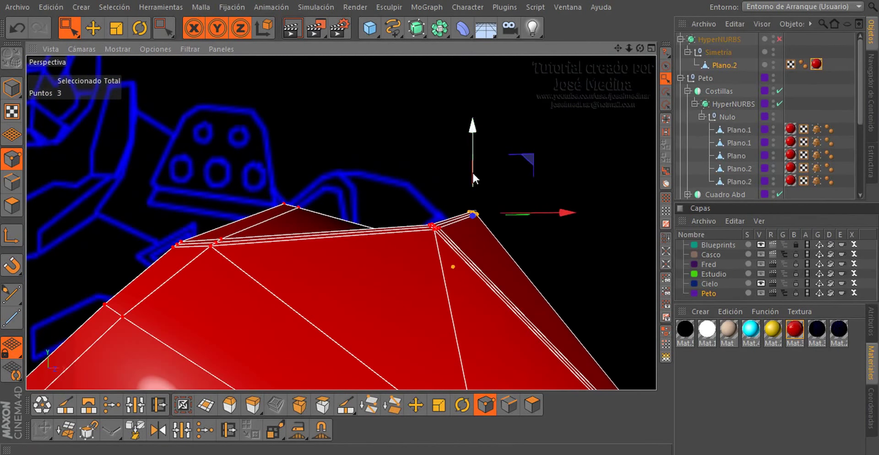
pyautogui.moveTo(477, 202)
pyautogui.keyDown('alt'); pyautogui.mouseDown()
pyautogui.moveTo(397, 274)
pyautogui.moveTo(202, 335)
pyautogui.moveTo(262, 293)
pyautogui.moveTo(359, 326)
pyautogui.moveTo(353, 237)
pyautogui.moveTo(296, 274)
pyautogui.moveTo(342, 349)
pyautogui.moveTo(503, 183)
pyautogui.mouseUp(); pyautogui.keyUp('alt')
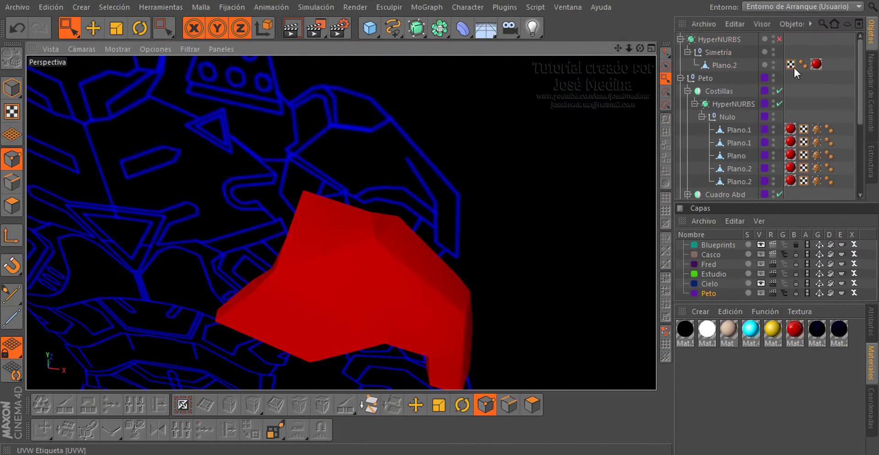
pyautogui.click(779, 39)
pyautogui.moveTo(456, 246)
pyautogui.keyDown('alt'); pyautogui.mouseDown()
pyautogui.moveTo(241, 191)
pyautogui.moveTo(389, 227)
pyautogui.moveTo(412, 219)
pyautogui.moveTo(429, 239)
pyautogui.moveTo(369, 163)
pyautogui.mouseUp(); pyautogui.keyUp('alt')
# Refine the corner points left and upward in the front view, then inspect in perspective
pyautogui.click(724, 65)
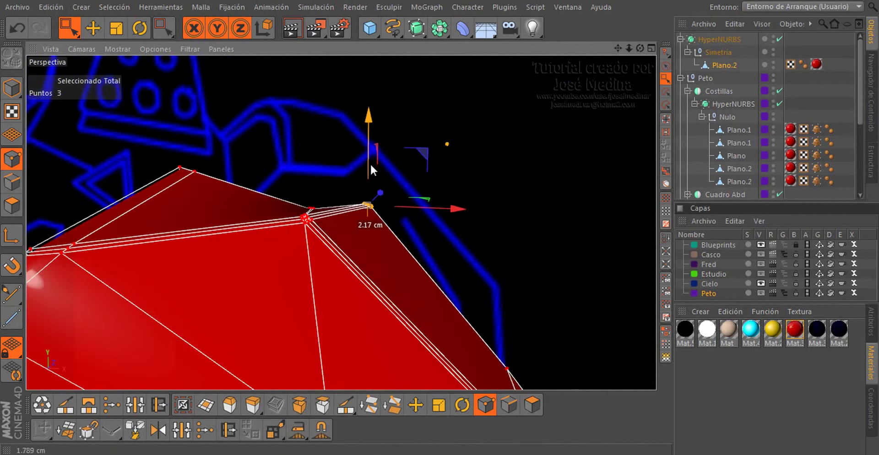
pyautogui.moveTo(417, 202); pyautogui.dragTo(403, 191)
pyautogui.press('F4')
pyautogui.scroll(3, 289, 76)
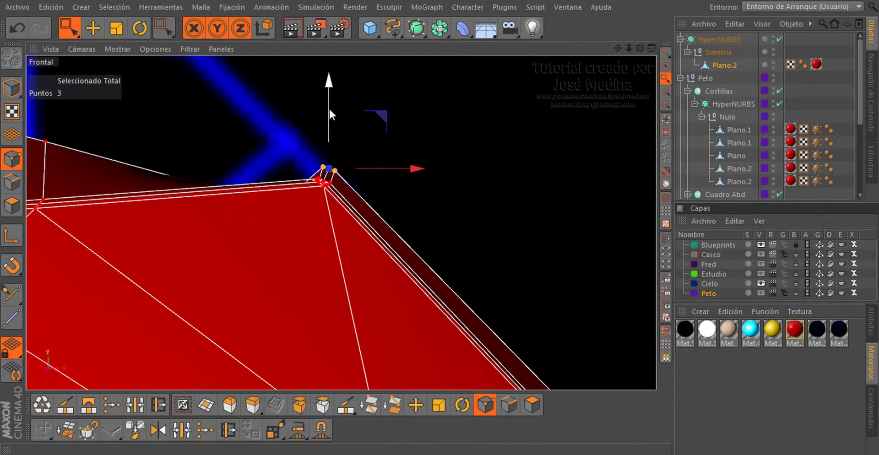
pyautogui.moveTo(329, 109); pyautogui.dragTo(332, 113)
pyautogui.press('F1')
pyautogui.scroll(-4, 375, 183)
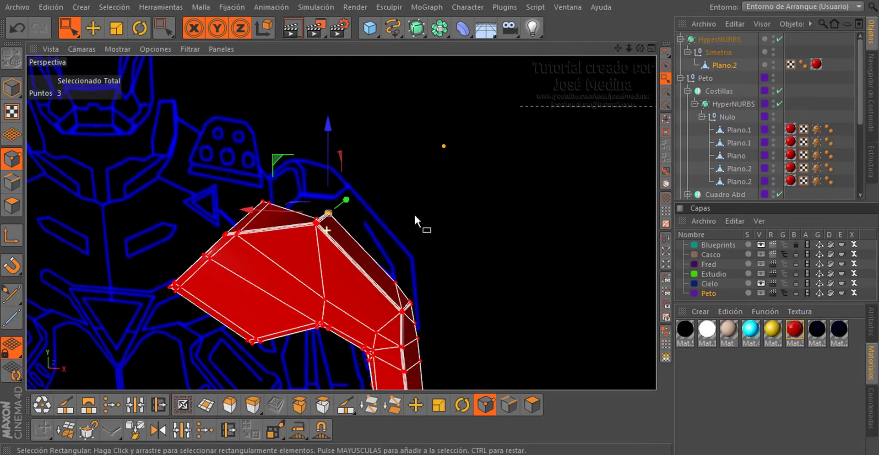
pyautogui.click(414, 213)
pyautogui.moveTo(367, 265)
pyautogui.keyDown('alt'); pyautogui.mouseDown()
pyautogui.moveTo(155, 278)
pyautogui.moveTo(111, 219)
pyautogui.moveTo(329, 309)
pyautogui.moveTo(279, 235)
pyautogui.moveTo(338, 251)
pyautogui.moveTo(192, 169)
pyautogui.moveTo(311, 246)
pyautogui.mouseUp(); pyautogui.keyUp('alt')
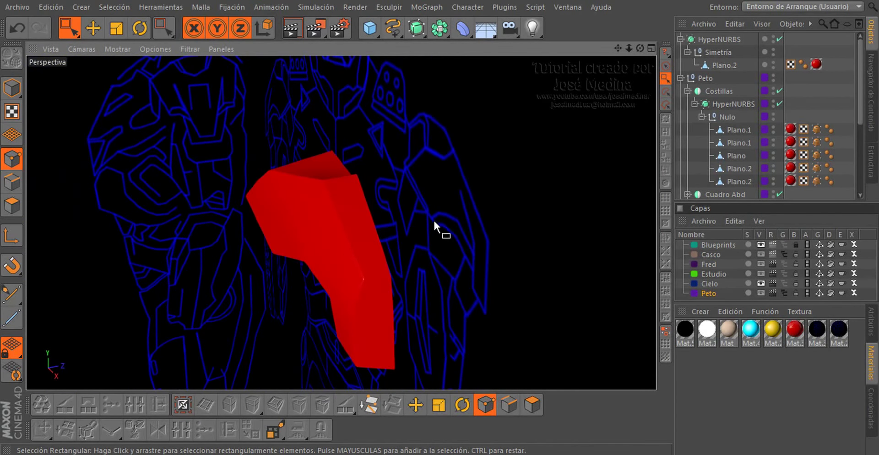
# Add a Simetría object and nest the HyperNURBS shoulder plate under it to mirror it
pyautogui.click(438, 30)
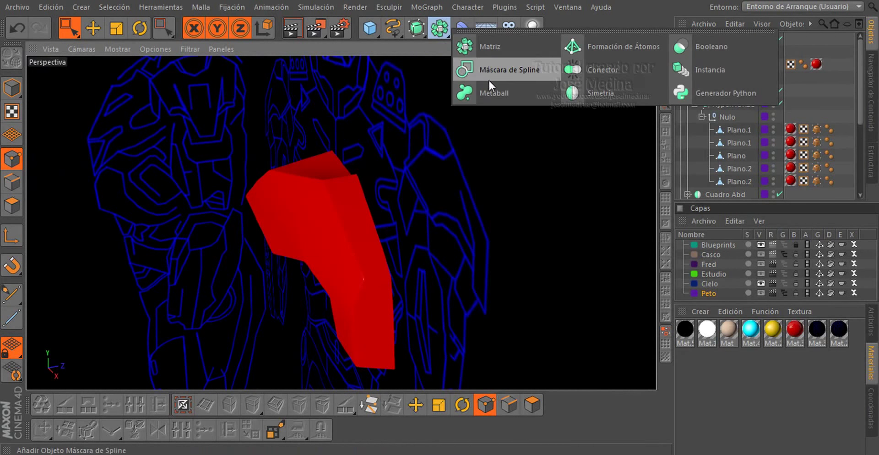
pyautogui.click(574, 93)
pyautogui.moveTo(694, 59); pyautogui.dragTo(708, 39)
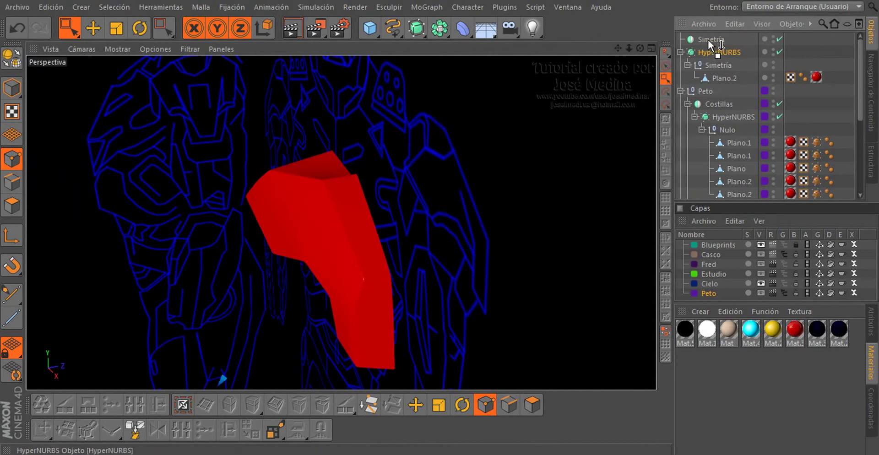
pyautogui.moveTo(298, 213)
pyautogui.keyDown('alt'); pyautogui.mouseDown()
pyautogui.moveTo(508, 213)
pyautogui.moveTo(265, 209)
pyautogui.moveTo(445, 188)
pyautogui.moveTo(326, 201)
pyautogui.mouseUp(); pyautogui.keyUp('alt')
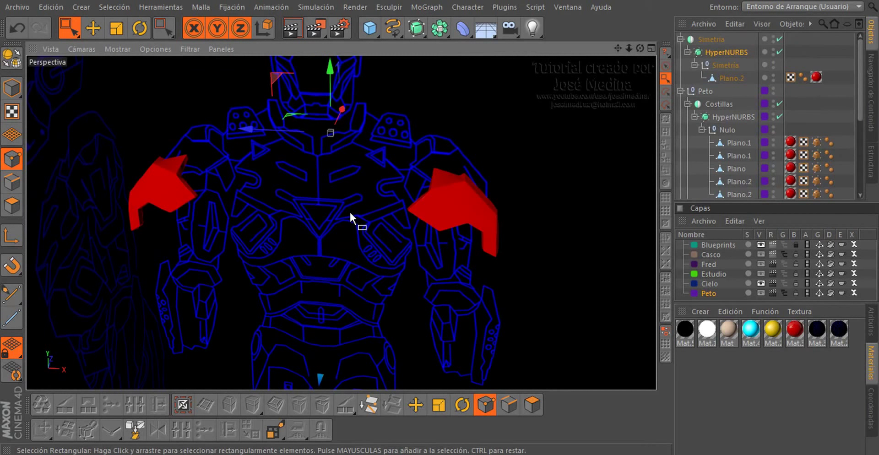
pyautogui.scroll(3, 480, 193)
pyautogui.scroll(3, 479, 208)
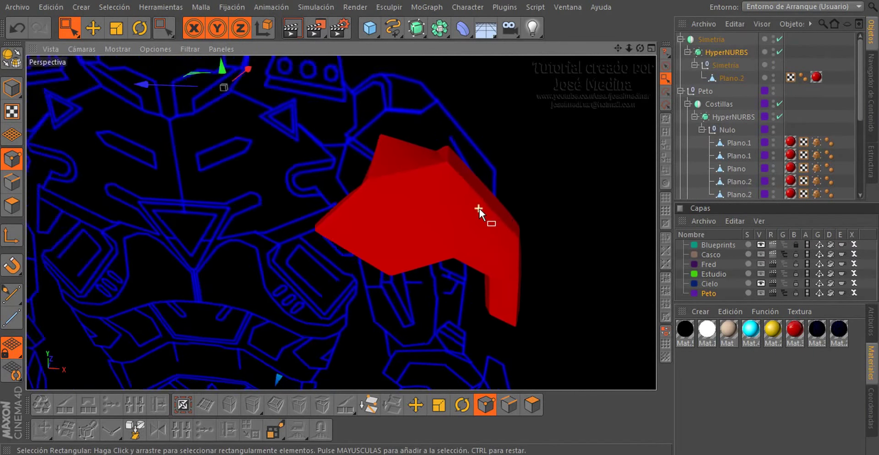
# Select the doubled edge on the side of Plano.2 and remove it with Disolver
pyautogui.moveTo(395, 221)
pyautogui.keyDown('alt'); pyautogui.mouseDown()
pyautogui.moveTo(251, 172)
pyautogui.moveTo(294, 206)
pyautogui.moveTo(193, 173)
pyautogui.moveTo(221, 145)
pyautogui.moveTo(275, 212)
pyautogui.moveTo(545, 249)
pyautogui.moveTo(514, 259)
pyautogui.moveTo(458, 233)
pyautogui.mouseUp(); pyautogui.keyUp('alt')
pyautogui.scroll(2, 458, 235)
pyautogui.click(730, 76)
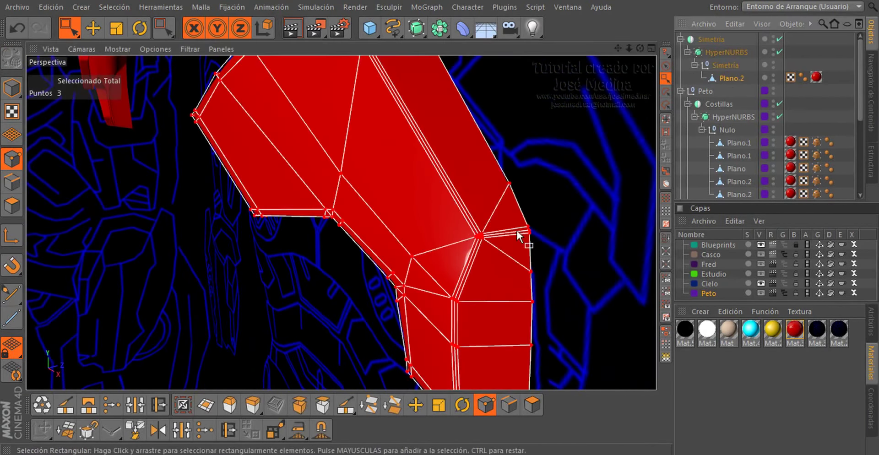
pyautogui.scroll(1, 513, 234)
pyautogui.moveTo(511, 237)
pyautogui.keyDown('alt'); pyautogui.mouseDown()
pyautogui.moveTo(428, 238)
pyautogui.moveTo(444, 172)
pyautogui.moveTo(570, 188)
pyautogui.moveTo(582, 173)
pyautogui.moveTo(506, 209)
pyautogui.moveTo(451, 219)
pyautogui.moveTo(467, 206)
pyautogui.moveTo(508, 202)
pyautogui.moveTo(499, 188)
pyautogui.moveTo(408, 211)
pyautogui.moveTo(505, 231)
pyautogui.moveTo(322, 208)
pyautogui.moveTo(449, 222)
pyautogui.mouseUp(); pyautogui.keyUp('alt')
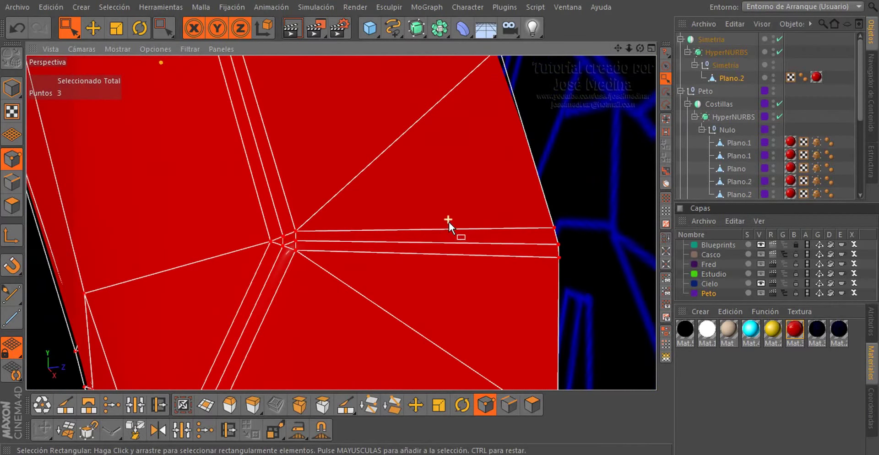
pyautogui.press('Return')
pyautogui.press('e')
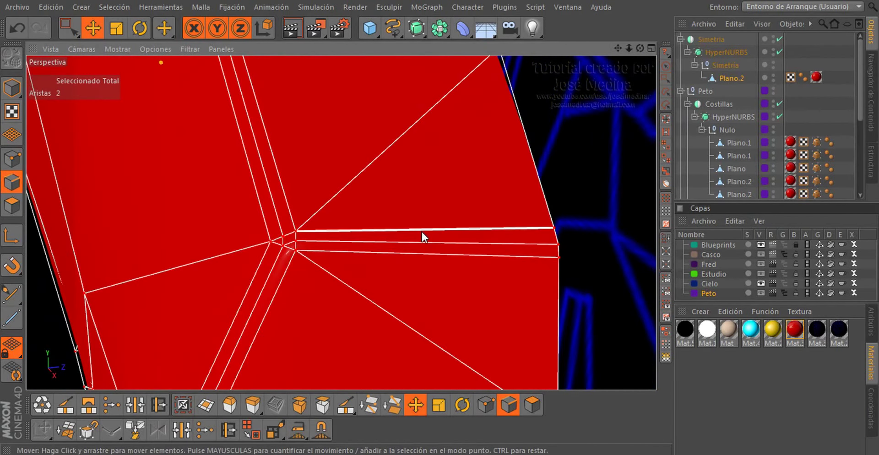
pyautogui.click(421, 230)
pyautogui.rightClick(451, 184)
pyautogui.click(479, 215)
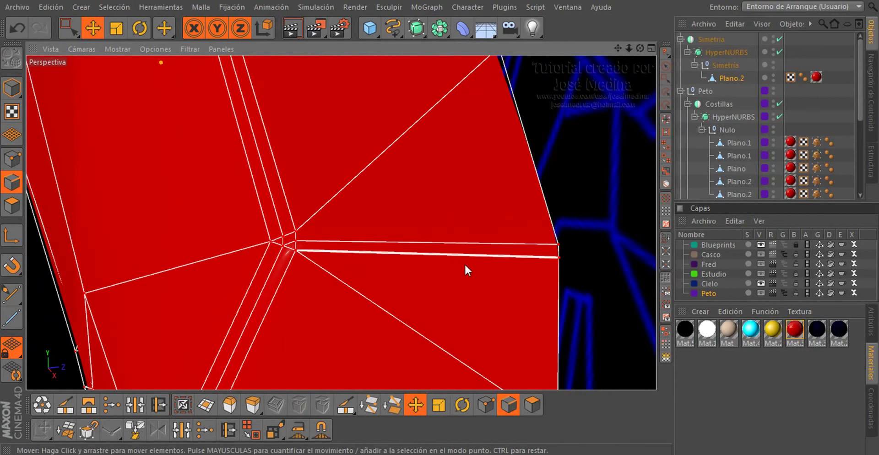
# Start the Cortar Aristas tool to cut new edges into the plate
pyautogui.rightClick(471, 291)
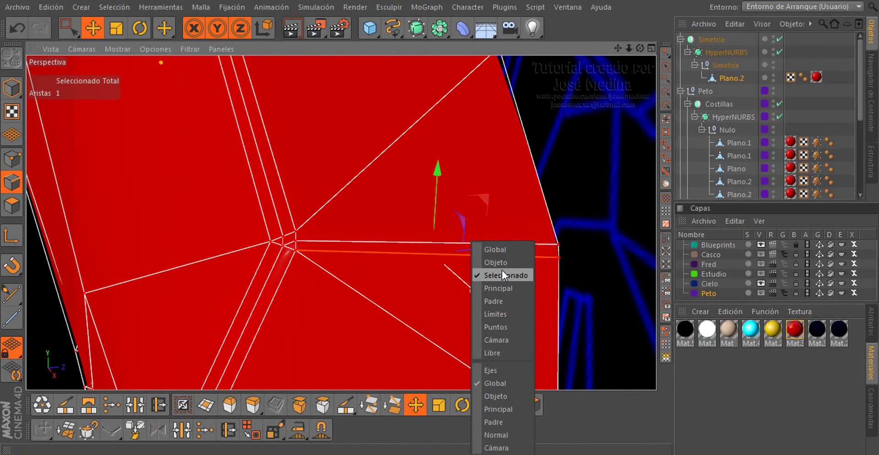
pyautogui.rightClick(512, 216)
pyautogui.click(542, 225)
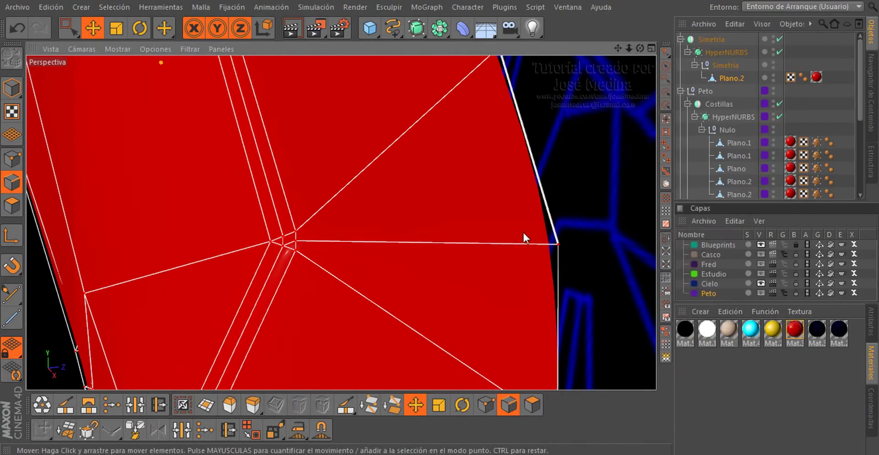
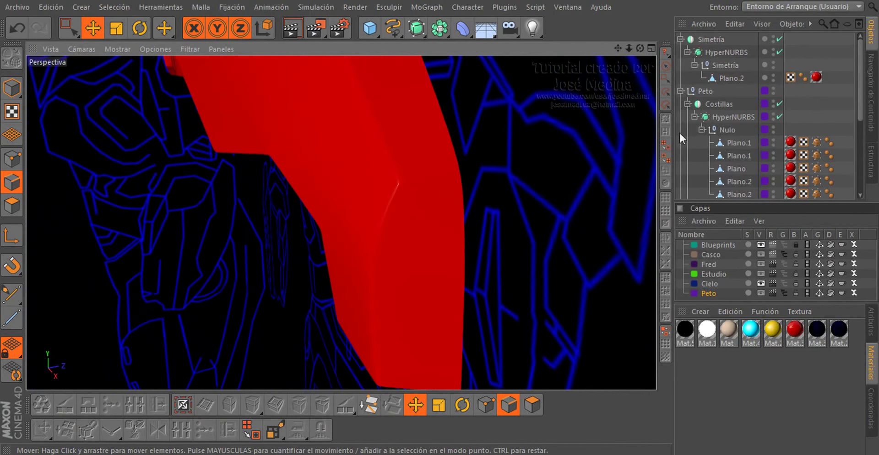
# Delete the red Mat.3 texture tag from the Plano.2 shoulder mesh
pyautogui.click(738, 78)
pyautogui.click(816, 77)
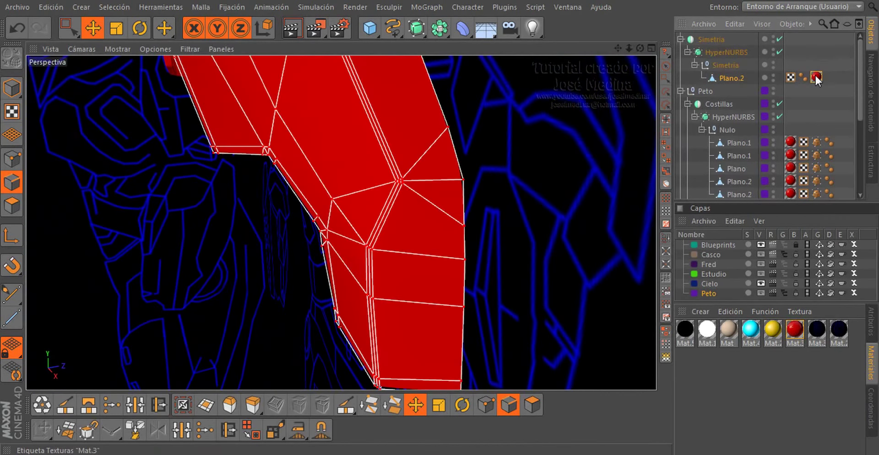
pyautogui.press('Delete')
# Weld the three right-hand points of the cluster into one point with Soldar
pyautogui.scroll(3, 432, 178)
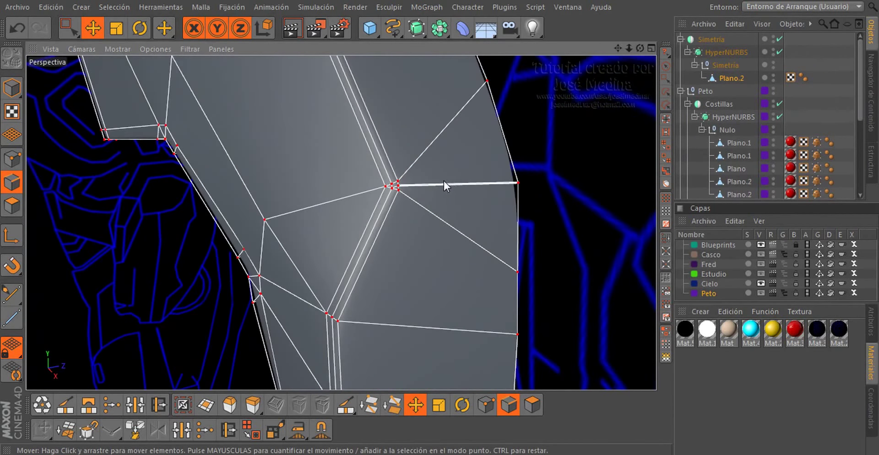
pyautogui.scroll(1, 443, 179)
pyautogui.scroll(2, 396, 183)
pyautogui.scroll(2, 396, 183)
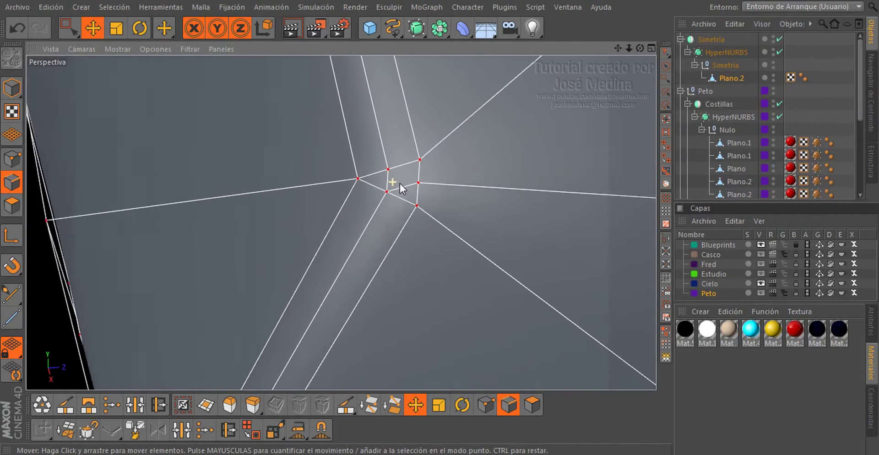
pyautogui.scroll(-1, 402, 245)
pyautogui.scroll(2, 408, 186)
pyautogui.scroll(1, 408, 202)
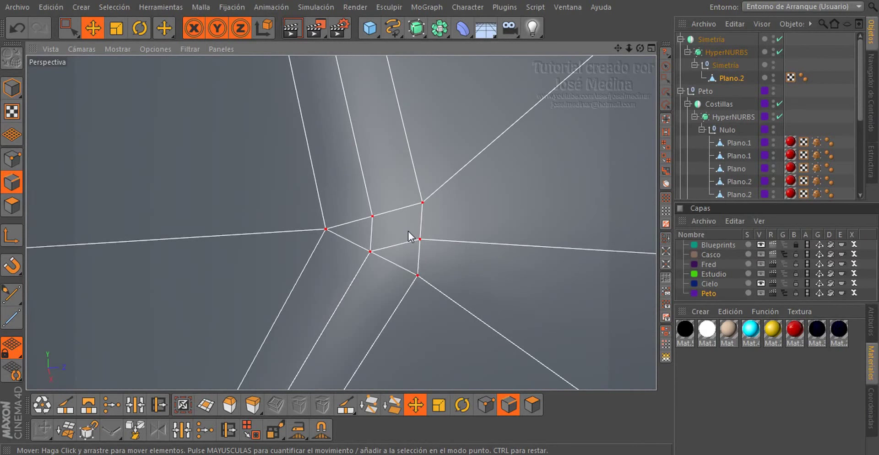
pyautogui.press('Return')
pyautogui.press('9')
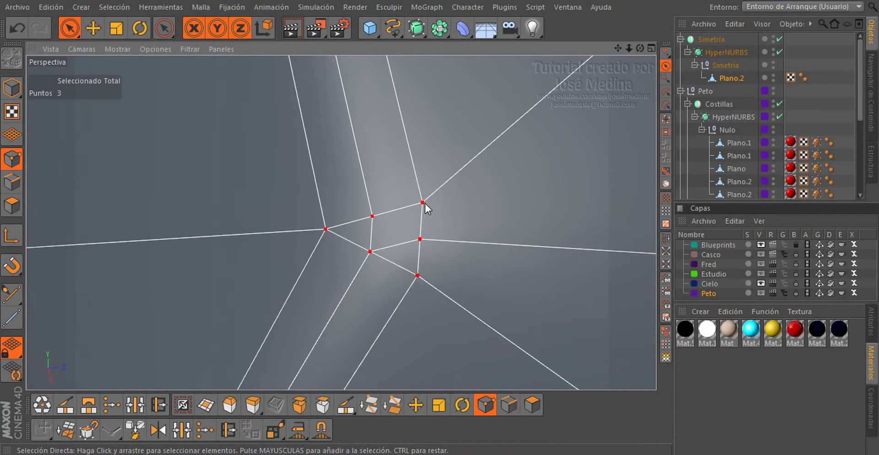
pyautogui.moveTo(425, 203); pyautogui.dragTo(411, 305)
pyautogui.press('m')
pyautogui.press('q')
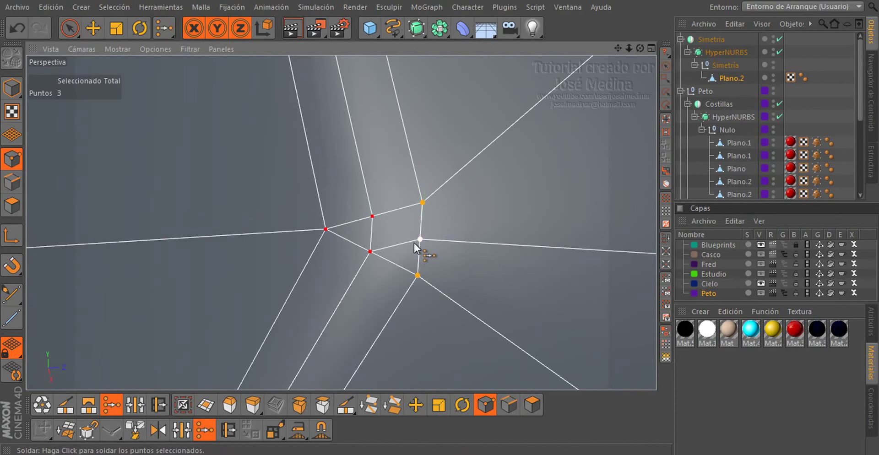
pyautogui.click(419, 239)
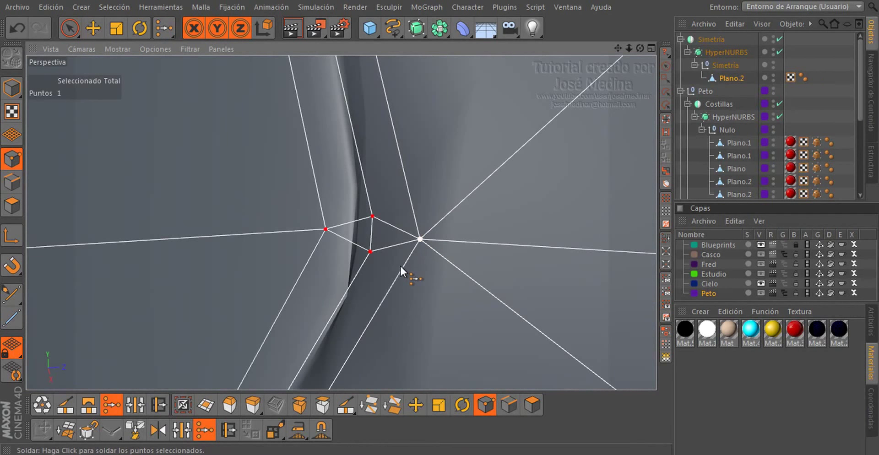
# Weld the two remaining cluster points into a single point
pyautogui.press('9')
pyautogui.moveTo(378, 226); pyautogui.dragTo(371, 251)
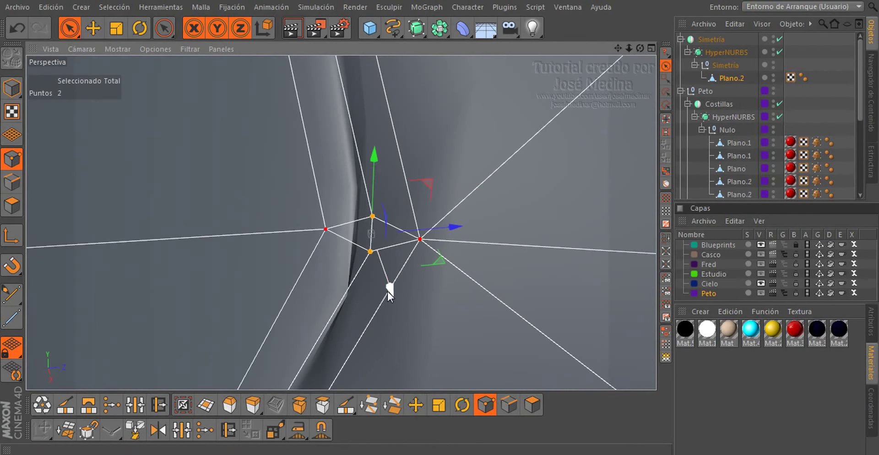
pyautogui.press('m')
pyautogui.press('q')
pyautogui.click(372, 234)
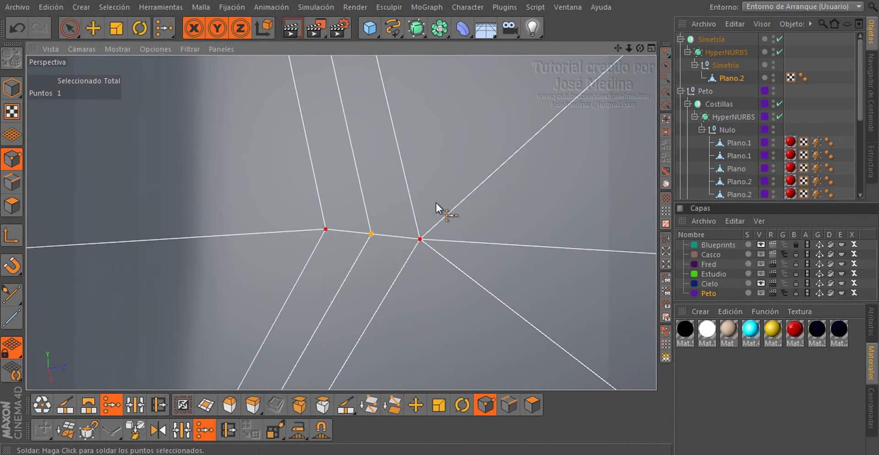
# Deselect everything and orbit to preview the smoothed shoulder piece
pyautogui.scroll(-2, 447, 195)
pyautogui.scroll(-2, 453, 197)
pyautogui.scroll(-2, 448, 209)
pyautogui.scroll(-2, 449, 211)
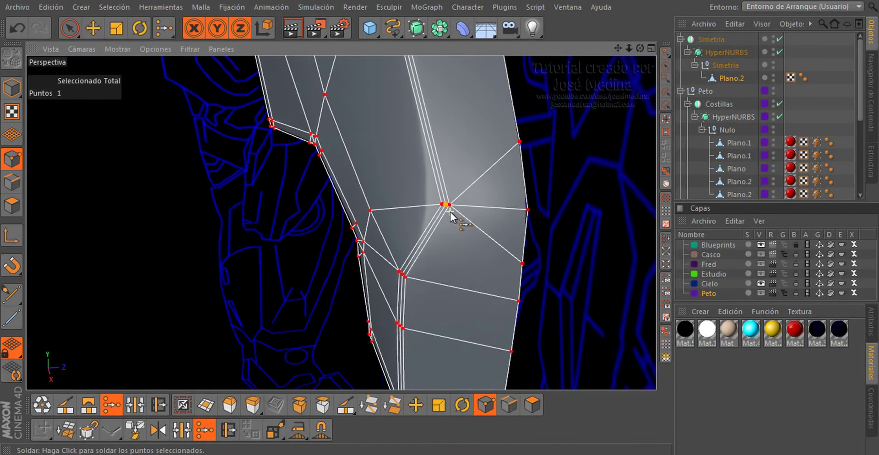
pyautogui.keyDown('alt'); pyautogui.moveTo(449, 211); pyautogui.dragTo(523, 191); pyautogui.keyUp('alt')
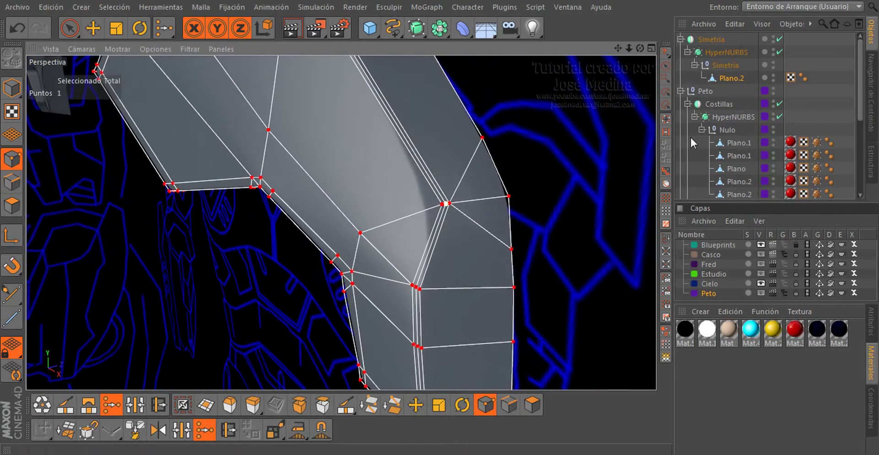
pyautogui.click(690, 136)
pyautogui.moveTo(423, 191)
pyautogui.keyDown('alt'); pyautogui.mouseDown()
pyautogui.moveTo(376, 158)
pyautogui.moveTo(446, 159)
pyautogui.moveTo(477, 201)
pyautogui.moveTo(342, 191)
pyautogui.moveTo(435, 222)
pyautogui.moveTo(458, 216)
pyautogui.mouseUp(); pyautogui.keyUp('alt')
# Select the stray diagonal edges on Plano.2 and dissolve them with Disolver
pyautogui.click(713, 78)
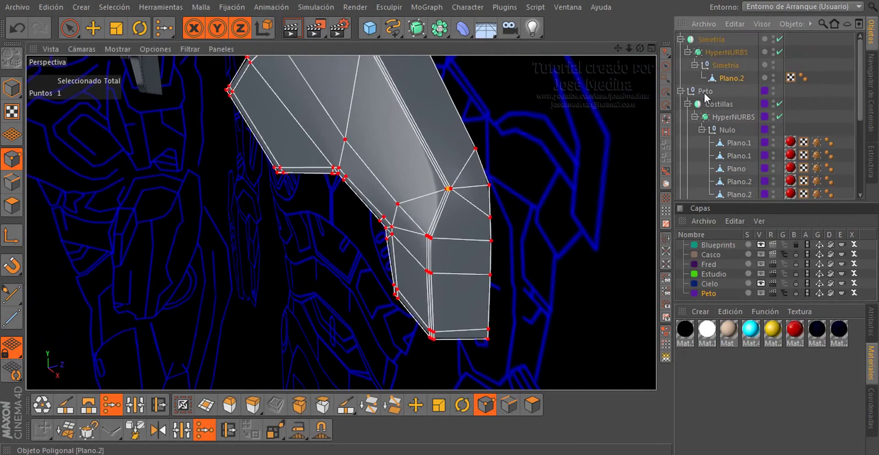
pyautogui.press('m')
pyautogui.press('q')
pyautogui.scroll(2, 469, 170)
pyautogui.scroll(2, 474, 174)
pyautogui.moveTo(512, 154)
pyautogui.keyDown('alt'); pyautogui.mouseDown()
pyautogui.moveTo(568, 130)
pyautogui.moveTo(490, 125)
pyautogui.moveTo(419, 188)
pyautogui.mouseUp(); pyautogui.keyUp('alt')
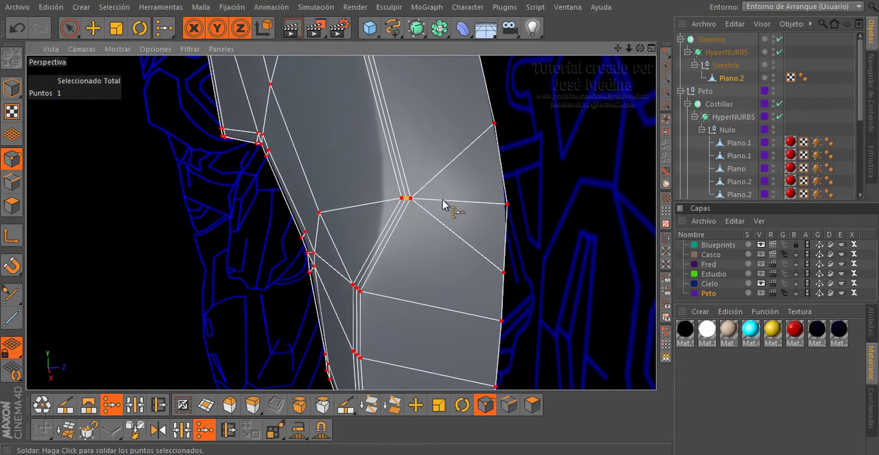
pyautogui.press('Return')
pyautogui.press('e')
pyautogui.click(453, 161)
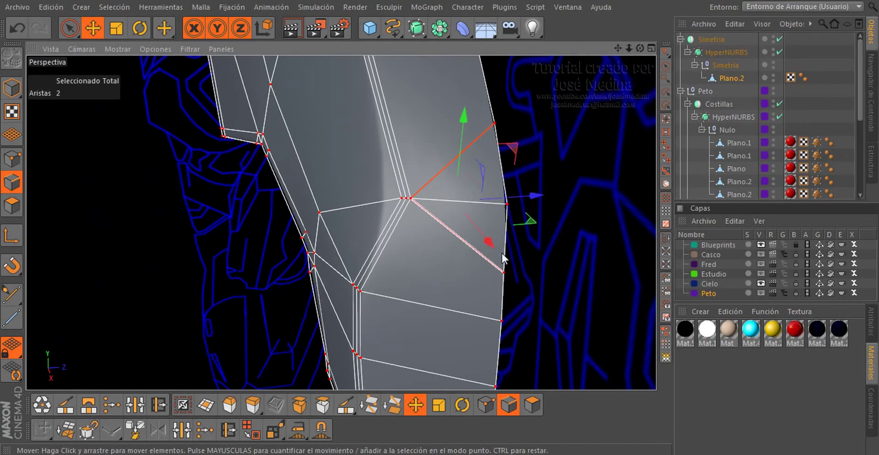
pyautogui.rightClick(612, 224)
pyautogui.click(631, 214)
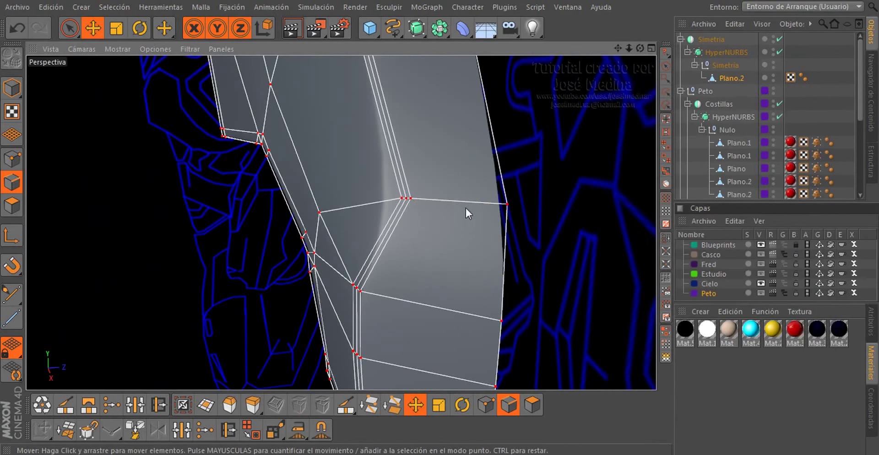
pyautogui.scroll(-5, 465, 206)
pyautogui.click(778, 109)
# Dissolve the extra edge on Plano.2's upper face with Disolver
pyautogui.moveTo(464, 187)
pyautogui.keyDown('alt'); pyautogui.mouseDown()
pyautogui.moveTo(526, 172)
pyautogui.moveTo(399, 204)
pyautogui.moveTo(496, 155)
pyautogui.moveTo(549, 154)
pyautogui.moveTo(602, 187)
pyautogui.moveTo(522, 172)
pyautogui.moveTo(475, 186)
pyautogui.moveTo(460, 259)
pyautogui.moveTo(416, 196)
pyautogui.moveTo(569, 147)
pyautogui.moveTo(522, 139)
pyautogui.moveTo(471, 186)
pyautogui.moveTo(399, 199)
pyautogui.moveTo(368, 185)
pyautogui.moveTo(392, 206)
pyautogui.moveTo(517, 267)
pyautogui.moveTo(584, 223)
pyautogui.moveTo(626, 235)
pyautogui.moveTo(618, 283)
pyautogui.moveTo(604, 282)
pyautogui.moveTo(614, 279)
pyautogui.mouseUp(); pyautogui.keyUp('alt')
pyautogui.click(731, 79)
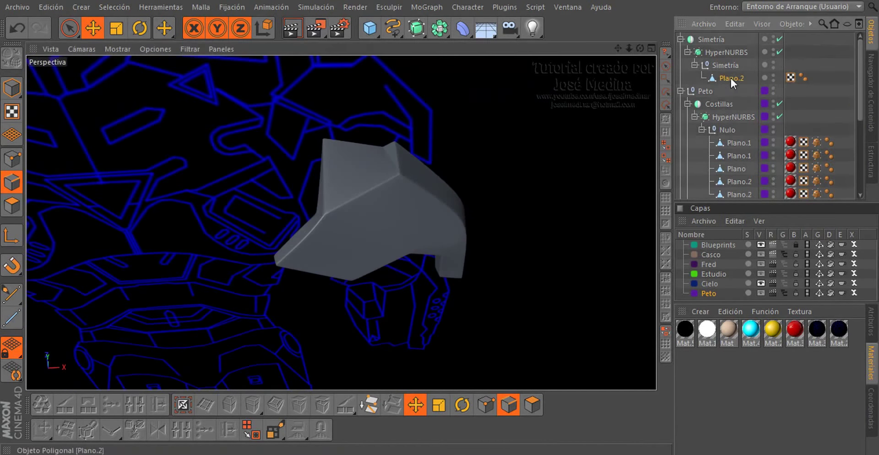
pyautogui.scroll(3, 428, 141)
pyautogui.scroll(3, 448, 138)
pyautogui.scroll(3, 429, 152)
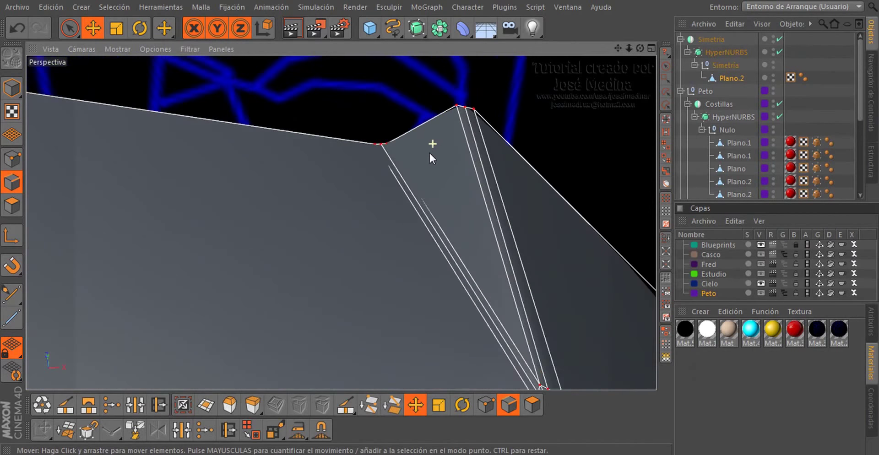
pyautogui.scroll(-3, 430, 151)
pyautogui.scroll(-3, 425, 169)
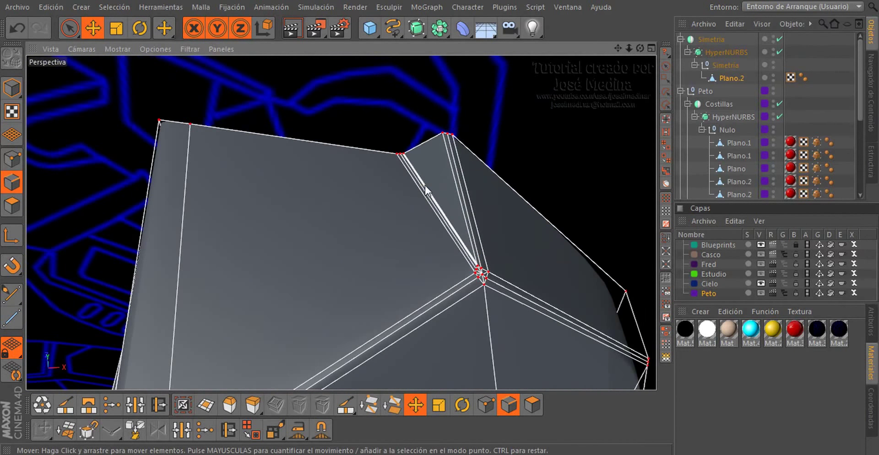
pyautogui.rightClick(399, 223)
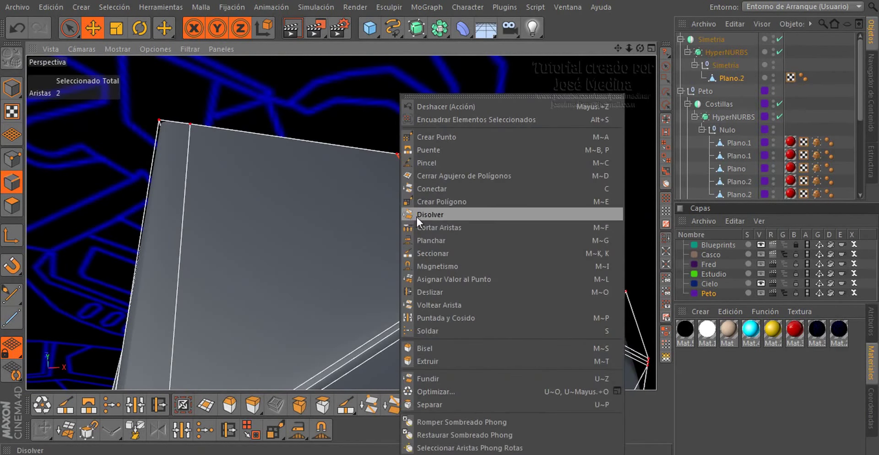
pyautogui.click(416, 215)
# Deselect and orbit to check both mirrored shoulder plates on the figure
pyautogui.scroll(-3, 361, 205)
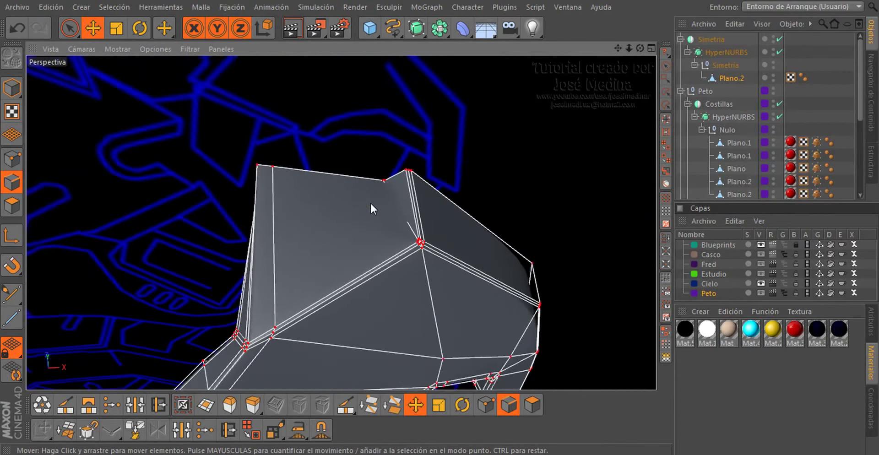
pyautogui.moveTo(375, 204)
pyautogui.keyDown('alt'); pyautogui.mouseDown()
pyautogui.moveTo(338, 169)
pyautogui.moveTo(449, 251)
pyautogui.moveTo(250, 172)
pyautogui.mouseUp(); pyautogui.keyUp('alt')
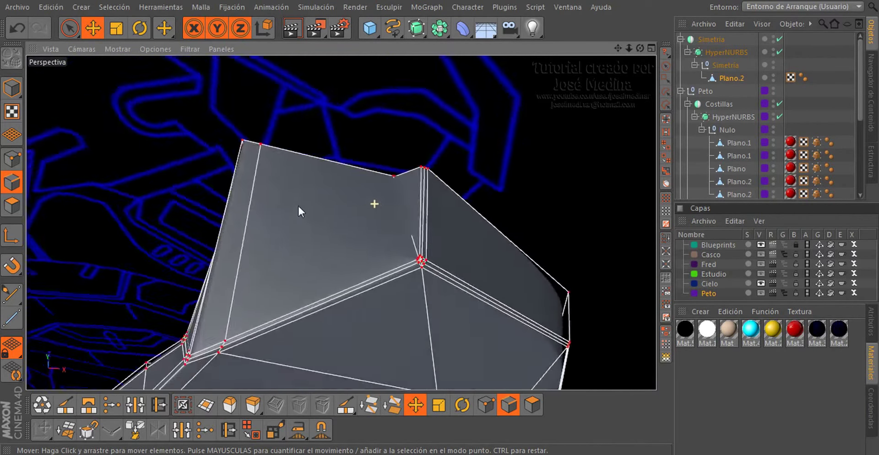
pyautogui.click(795, 105)
pyautogui.moveTo(314, 282)
pyautogui.keyDown('alt'); pyautogui.mouseDown()
pyautogui.moveTo(232, 188)
pyautogui.moveTo(189, 262)
pyautogui.moveTo(141, 270)
pyautogui.moveTo(144, 311)
pyautogui.moveTo(167, 326)
pyautogui.moveTo(150, 192)
pyautogui.moveTo(196, 173)
pyautogui.moveTo(355, 183)
pyautogui.moveTo(427, 146)
pyautogui.moveTo(395, 210)
pyautogui.moveTo(418, 197)
pyautogui.mouseUp(); pyautogui.keyUp('alt')
pyautogui.click(730, 80)
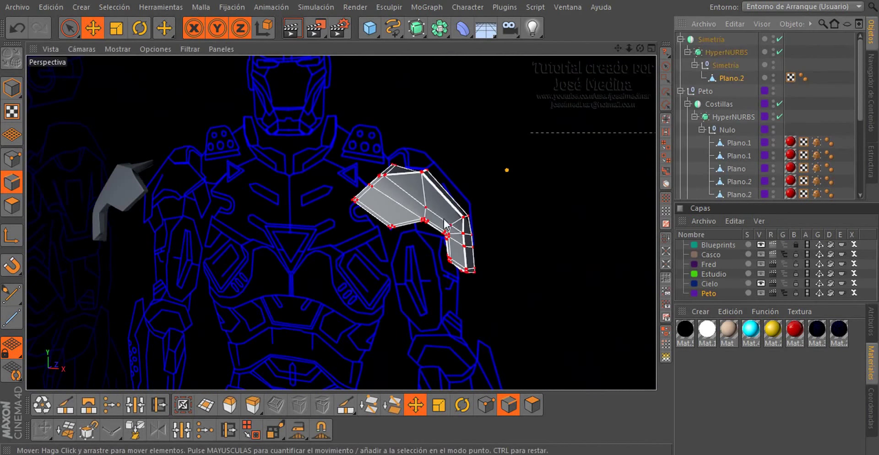
pyautogui.hotkey('ctrl', 'a')
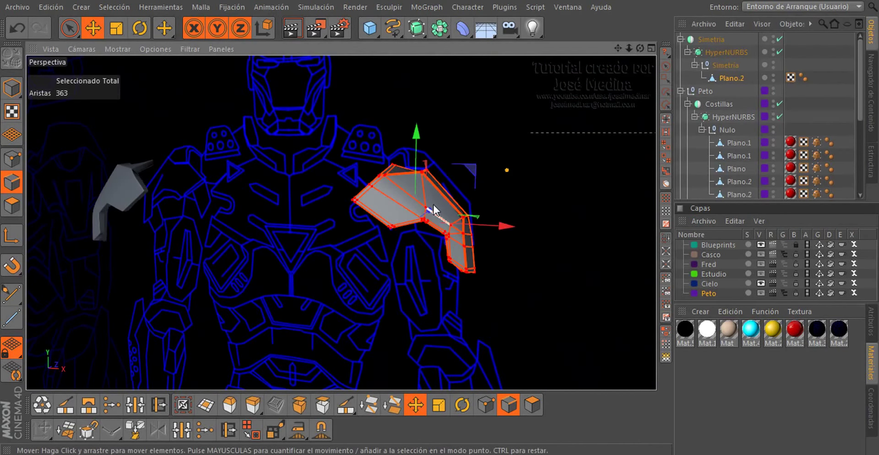
pyautogui.moveTo(433, 211)
pyautogui.keyDown('alt'); pyautogui.mouseDown()
pyautogui.moveTo(274, 240)
pyautogui.moveTo(250, 269)
pyautogui.moveTo(386, 300)
pyautogui.moveTo(576, 307)
pyautogui.moveTo(330, 269)
pyautogui.moveTo(269, 275)
pyautogui.moveTo(342, 293)
pyautogui.mouseUp(); pyautogui.keyUp('alt')
pyautogui.press('r')
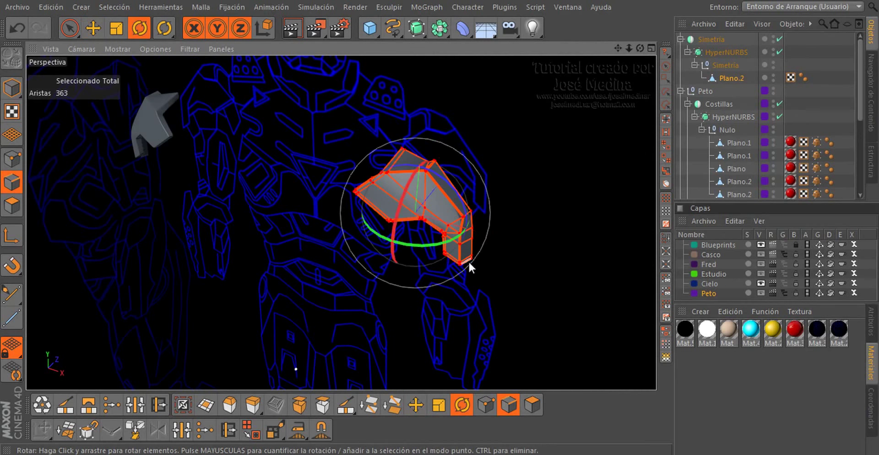
pyautogui.moveTo(427, 247); pyautogui.dragTo(510, 211)
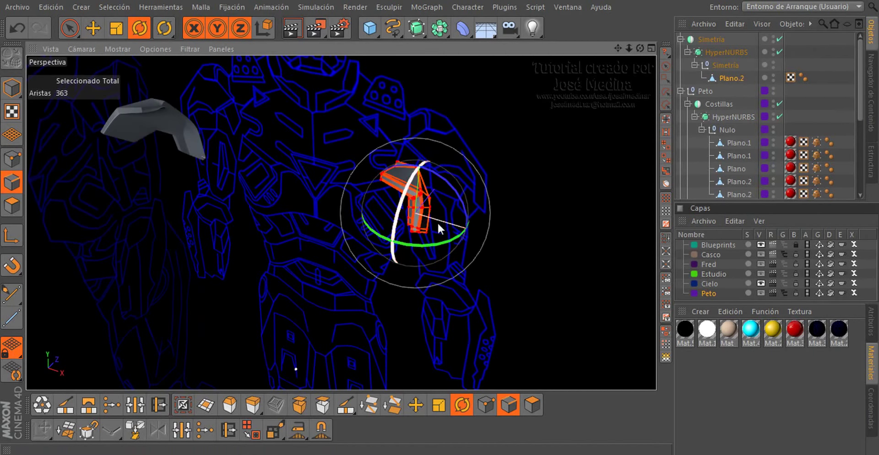
pyautogui.moveTo(437, 221)
pyautogui.keyDown('alt'); pyautogui.mouseDown()
pyautogui.moveTo(530, 235)
pyautogui.moveTo(459, 238)
pyautogui.mouseUp(); pyautogui.keyUp('alt')
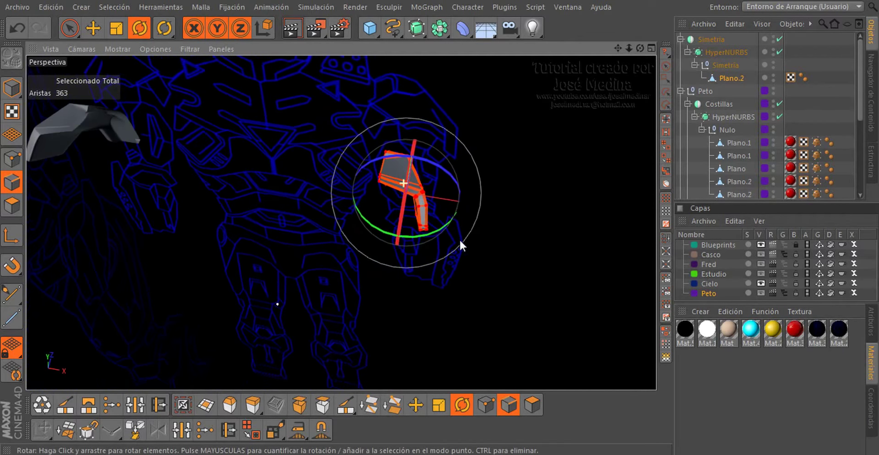
pyautogui.press('e')
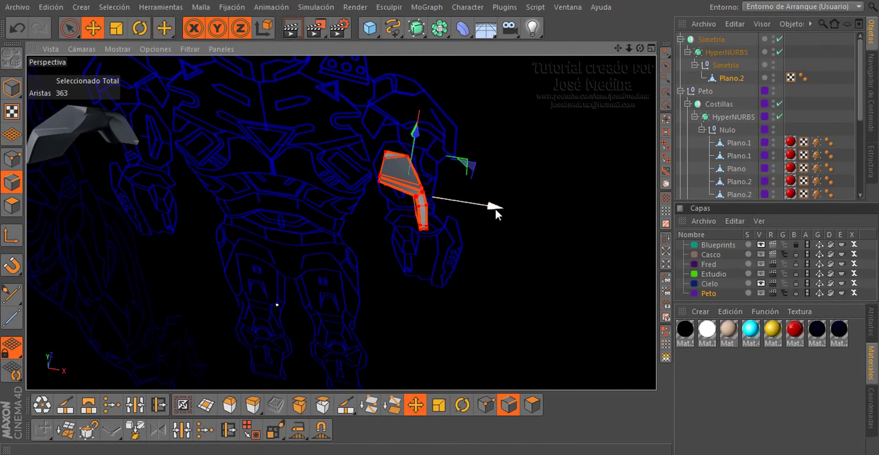
pyautogui.moveTo(495, 208); pyautogui.dragTo(347, 211)
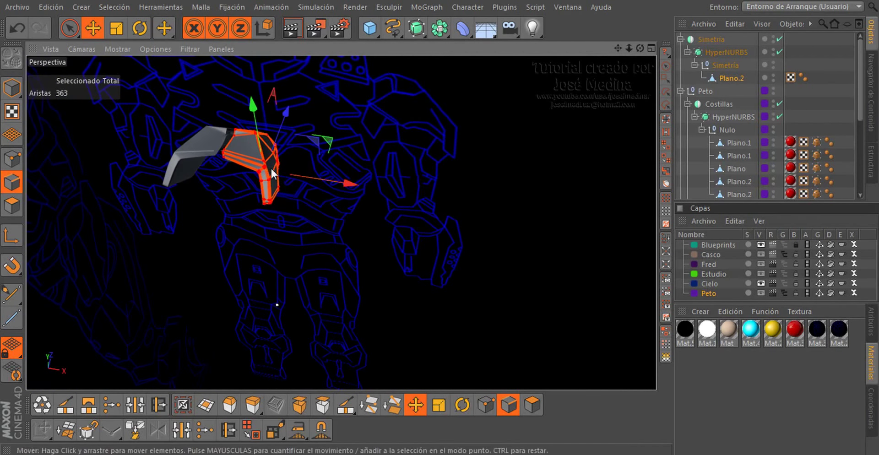
pyautogui.moveTo(345, 182)
pyautogui.keyDown('alt'); pyautogui.mouseDown()
pyautogui.moveTo(375, 186)
pyautogui.moveTo(247, 156)
pyautogui.mouseUp(); pyautogui.keyUp('alt')
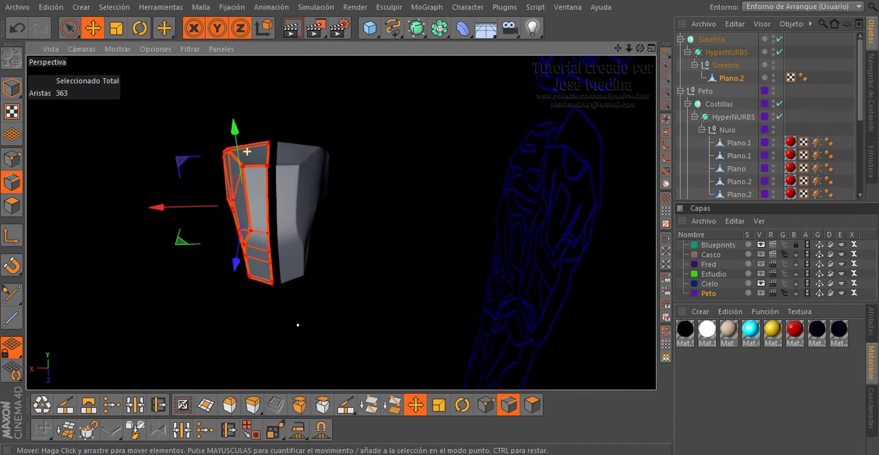
pyautogui.scroll(3, 291, 183)
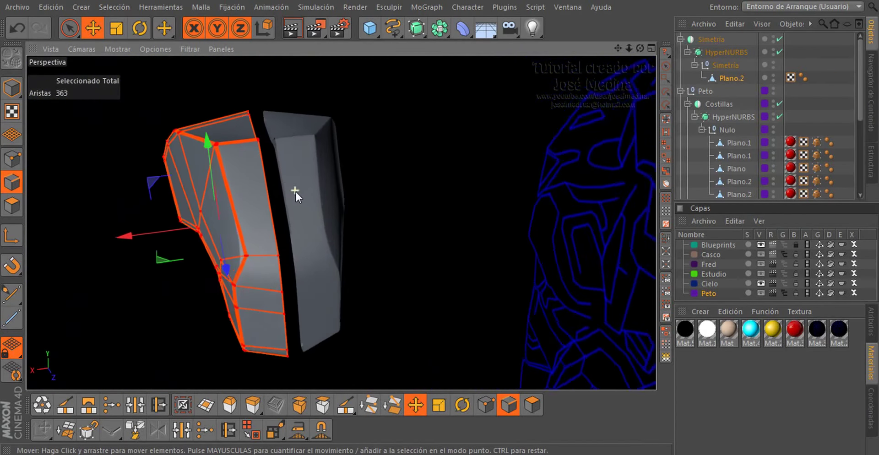
pyautogui.scroll(2, 296, 192)
pyautogui.moveTo(101, 245); pyautogui.dragTo(111, 243)
pyautogui.moveTo(250, 203)
pyautogui.keyDown('alt'); pyautogui.mouseDown()
pyautogui.moveTo(196, 196)
pyautogui.moveTo(231, 204)
pyautogui.moveTo(150, 242)
pyautogui.moveTo(127, 234)
pyautogui.mouseUp(); pyautogui.keyUp('alt')
pyautogui.keyDown('alt'); pyautogui.moveTo(324, 182); pyautogui.dragTo(280, 163); pyautogui.keyUp('alt')
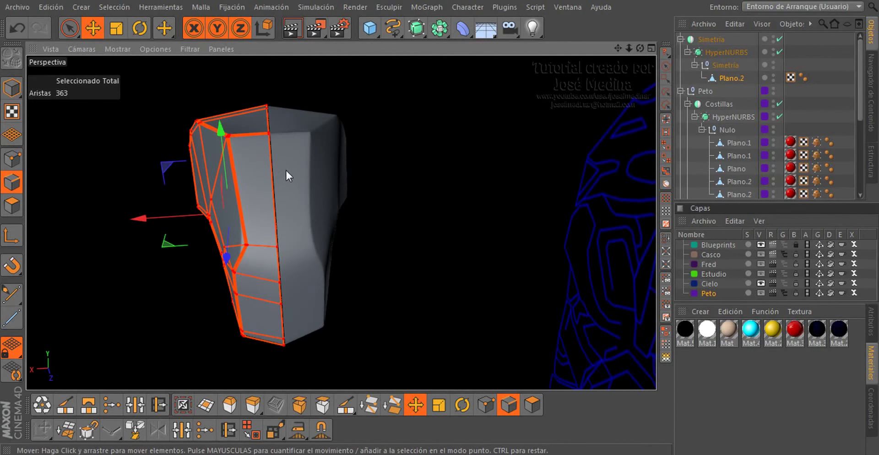
# In the top view, move Plano.2 under the top Simetría object
pyautogui.press('F4')
pyautogui.press('F2')
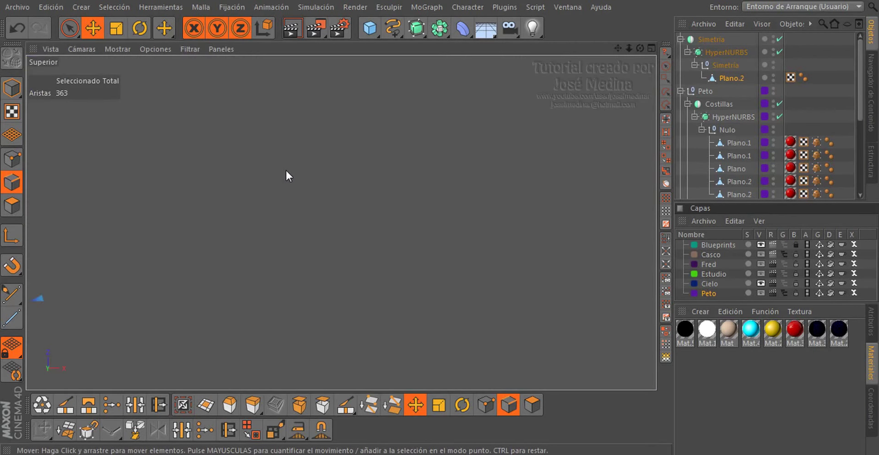
pyautogui.moveTo(286, 175)
pyautogui.keyDown('alt'); pyautogui.mouseDown(button='right')
pyautogui.moveTo(334, 175)
pyautogui.moveTo(257, 209)
pyautogui.moveTo(263, 194)
pyautogui.moveTo(264, 227)
pyautogui.mouseUp(button='right'); pyautogui.keyUp('alt')
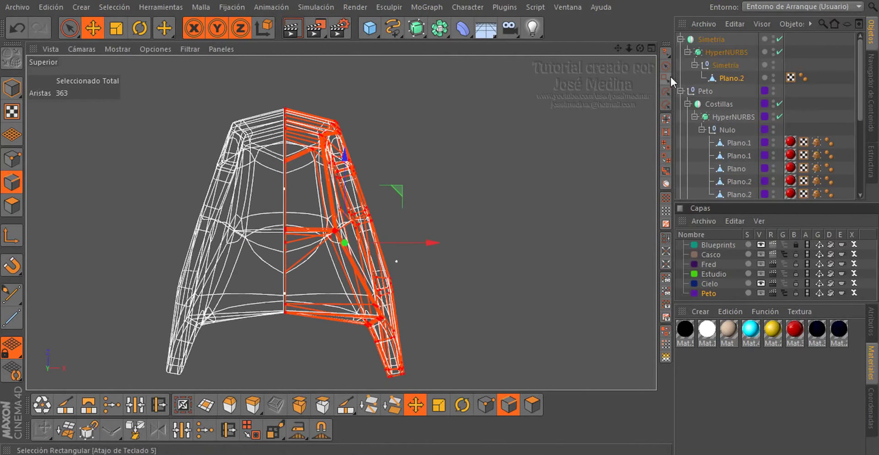
pyautogui.click(705, 38)
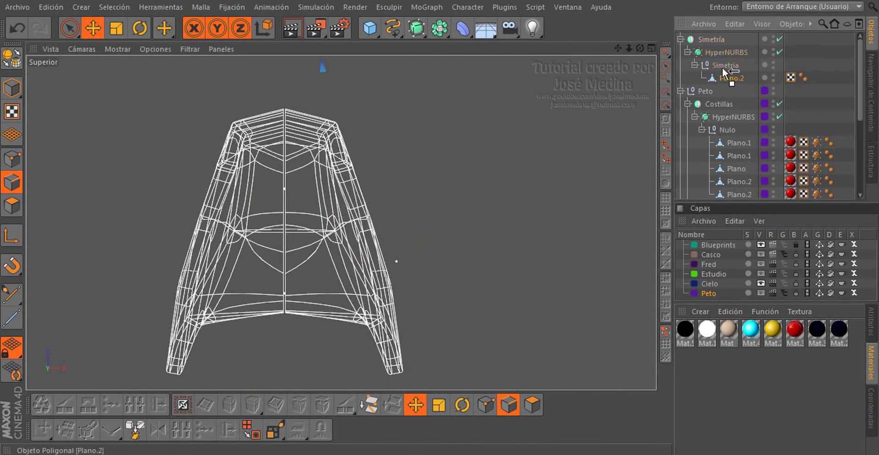
pyautogui.moveTo(708, 41); pyautogui.dragTo(708, 41)
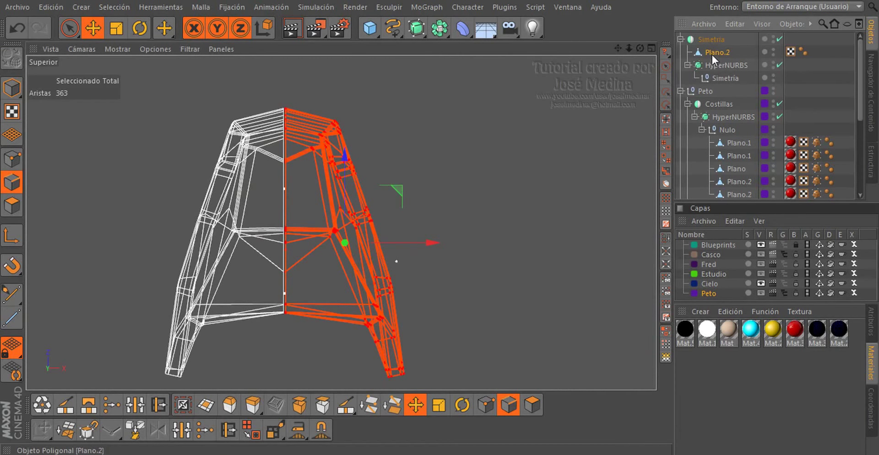
# Make the Simetría editable and select its Plano.2 child mesh
pyautogui.click(711, 64)
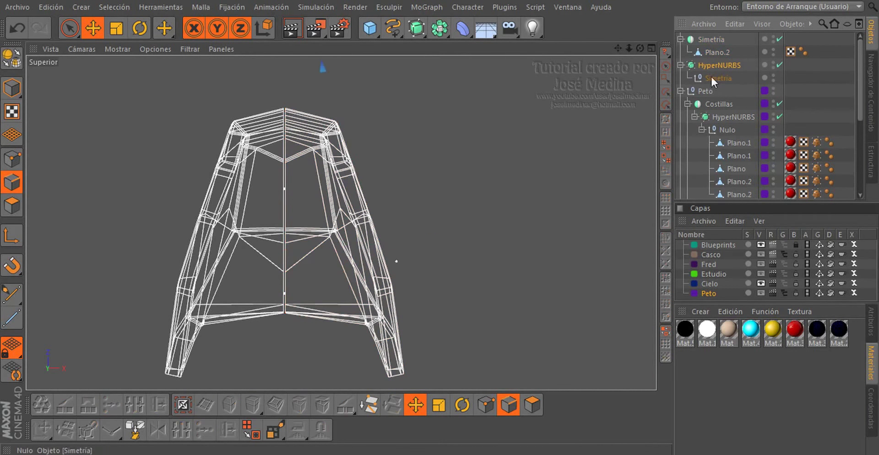
pyautogui.click(18, 57)
pyautogui.click(680, 41)
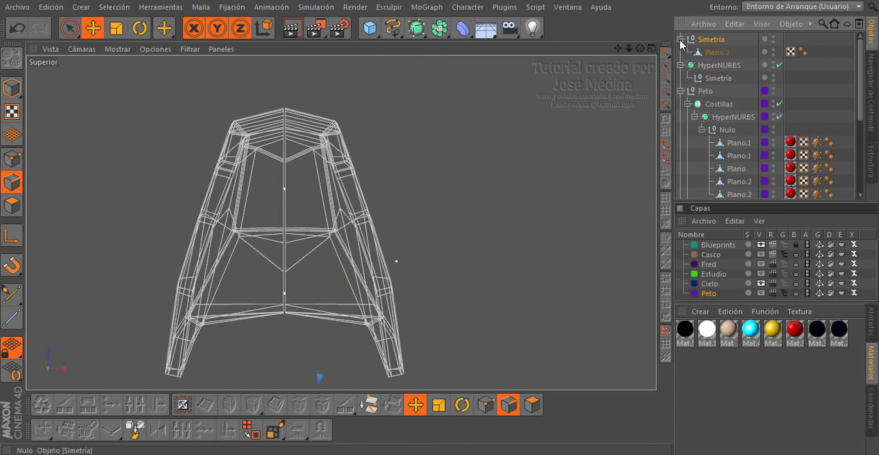
pyautogui.click(707, 52)
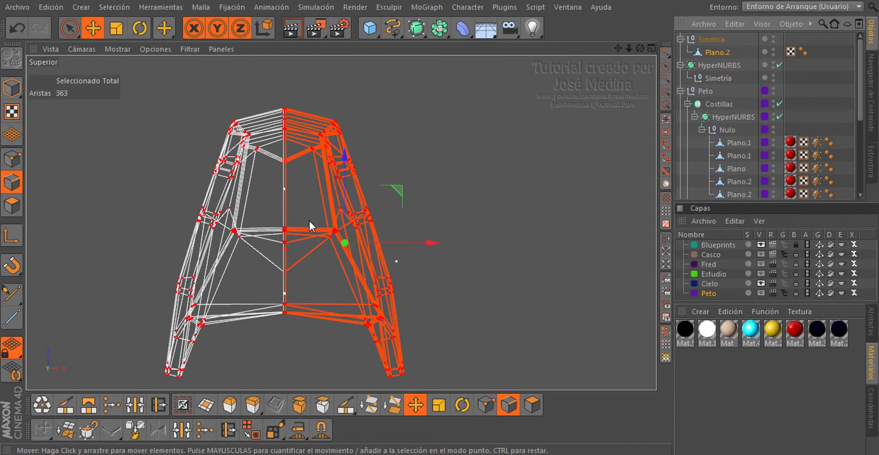
# Put Plano.2 in point mode with rectangle selection, framed on the centre seam
pyautogui.press('Return')
pyautogui.scroll(1, 292, 270)
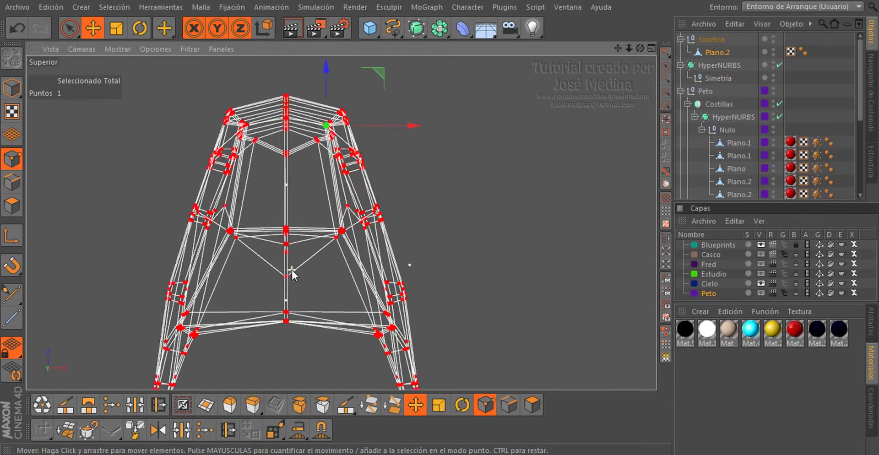
pyautogui.scroll(3, 292, 247)
pyautogui.scroll(2, 296, 215)
pyautogui.scroll(2, 290, 196)
pyautogui.scroll(1, 285, 192)
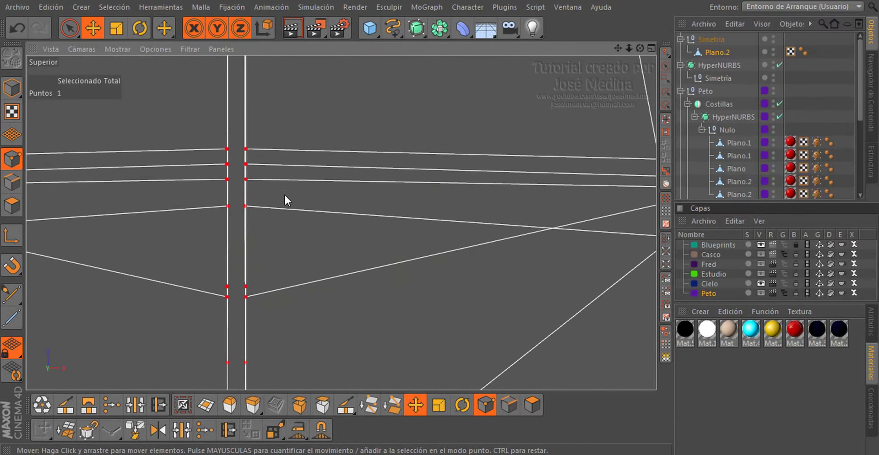
pyautogui.scroll(-2, 286, 195)
pyautogui.scroll(-3, 286, 196)
pyautogui.scroll(-3, 287, 196)
pyautogui.scroll(-2, 291, 245)
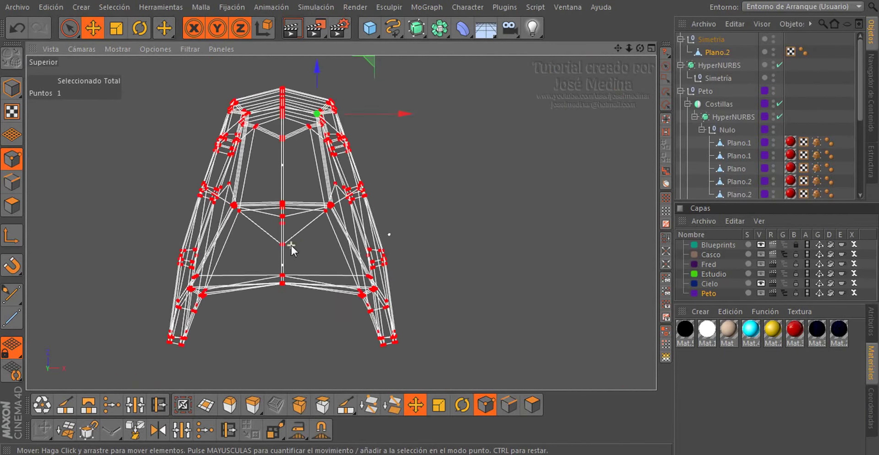
pyautogui.press('0')
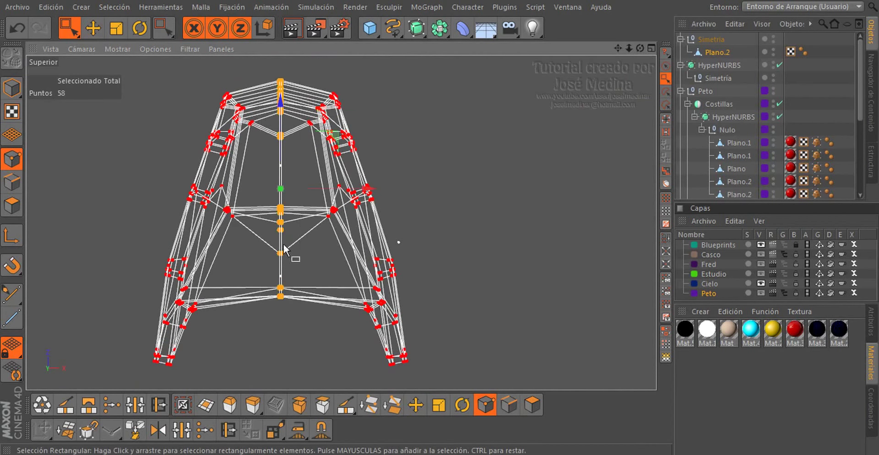
# Stitch and Sew the two centre edges into one seam, nudging the centre points along X
pyautogui.scroll(2, 284, 250)
pyautogui.scroll(2, 289, 243)
pyautogui.scroll(2, 305, 236)
pyautogui.scroll(1, 309, 238)
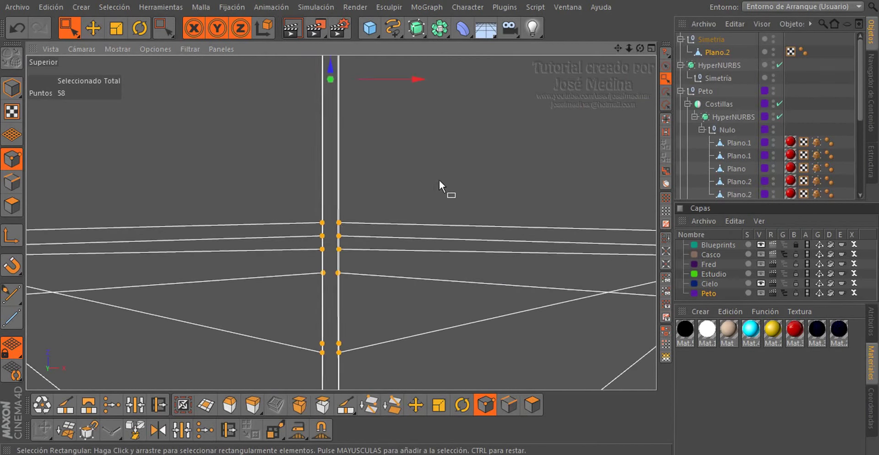
pyautogui.click(180, 431)
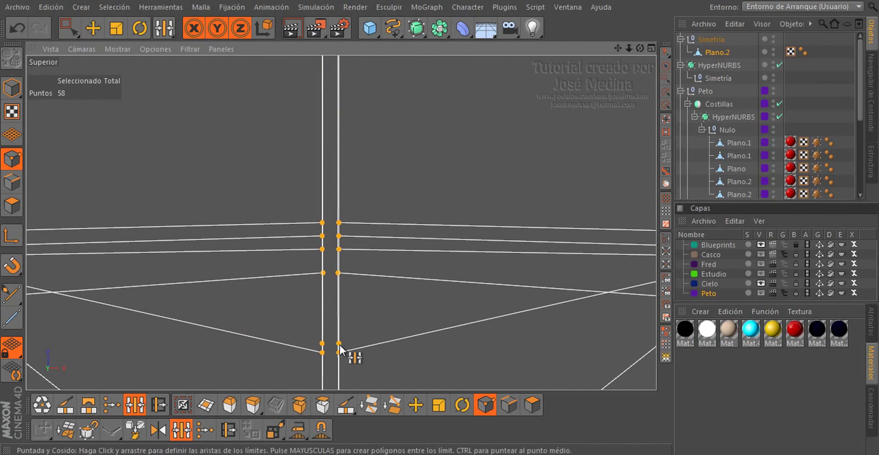
pyautogui.moveTo(338, 250); pyautogui.dragTo(323, 254)
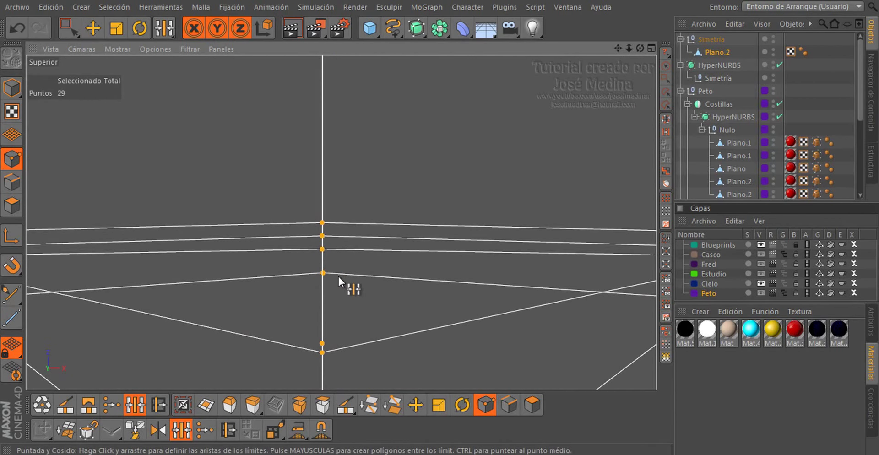
pyautogui.scroll(-2, 342, 257)
pyautogui.scroll(-2, 343, 259)
pyautogui.scroll(-2, 342, 259)
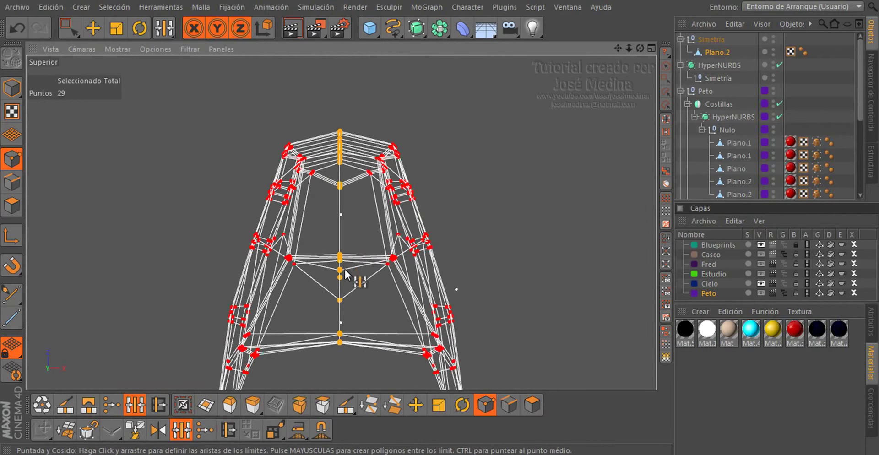
pyautogui.scroll(1, 347, 284)
pyautogui.scroll(1, 345, 282)
pyautogui.scroll(1, 344, 277)
pyautogui.press('0')
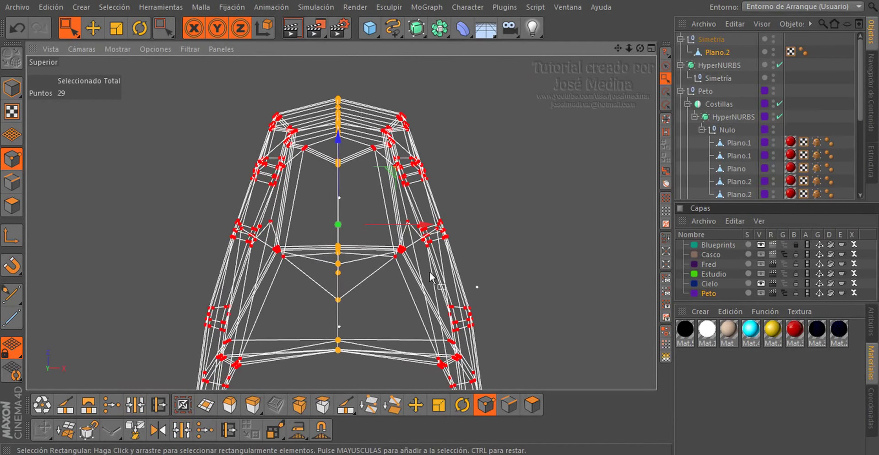
pyautogui.moveTo(424, 224); pyautogui.dragTo(427, 225)
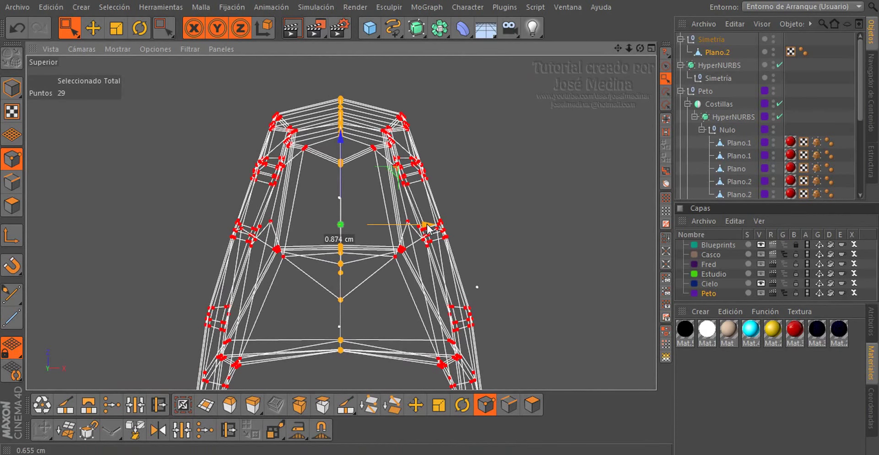
# Select all points of the joined mesh and frame it in the front view
pyautogui.press('F1')
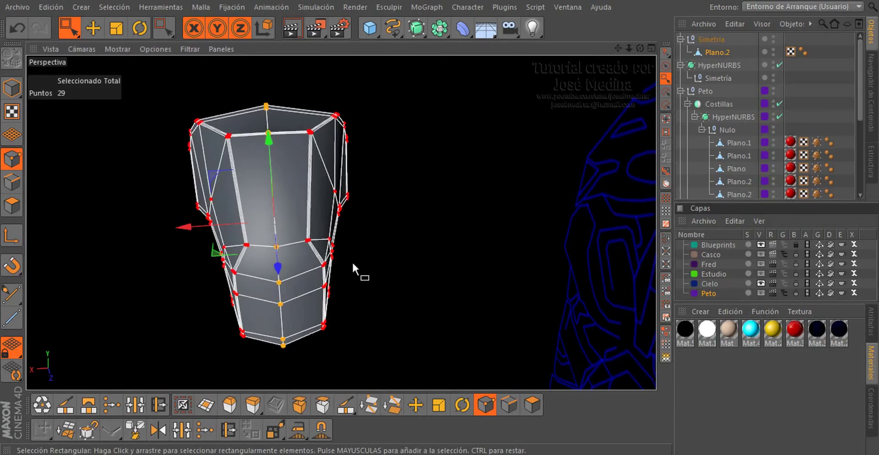
pyautogui.moveTo(352, 261)
pyautogui.keyDown('alt'); pyautogui.mouseDown()
pyautogui.moveTo(313, 213)
pyautogui.moveTo(304, 220)
pyautogui.moveTo(515, 159)
pyautogui.moveTo(510, 151)
pyautogui.moveTo(448, 238)
pyautogui.moveTo(384, 201)
pyautogui.moveTo(416, 169)
pyautogui.moveTo(357, 264)
pyautogui.mouseUp(); pyautogui.keyUp('alt')
pyautogui.hotkey('ctrl', 'a')
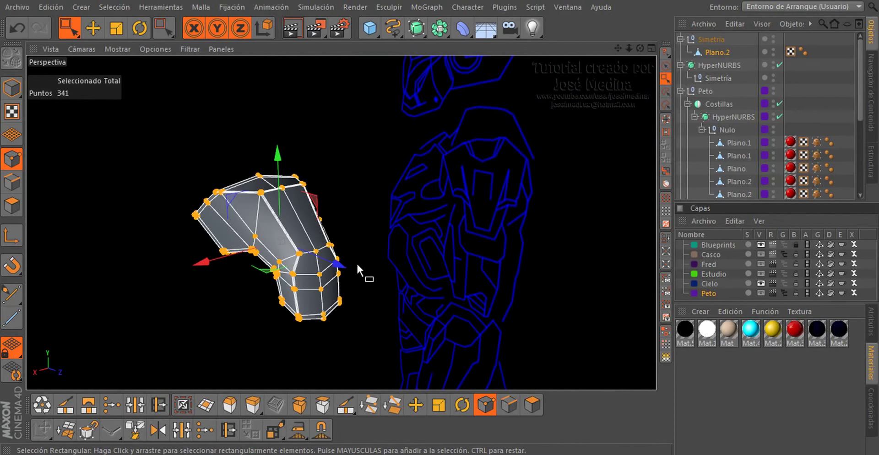
pyautogui.press('F4')
pyautogui.scroll(-3, 372, 228)
pyautogui.scroll(-3, 377, 227)
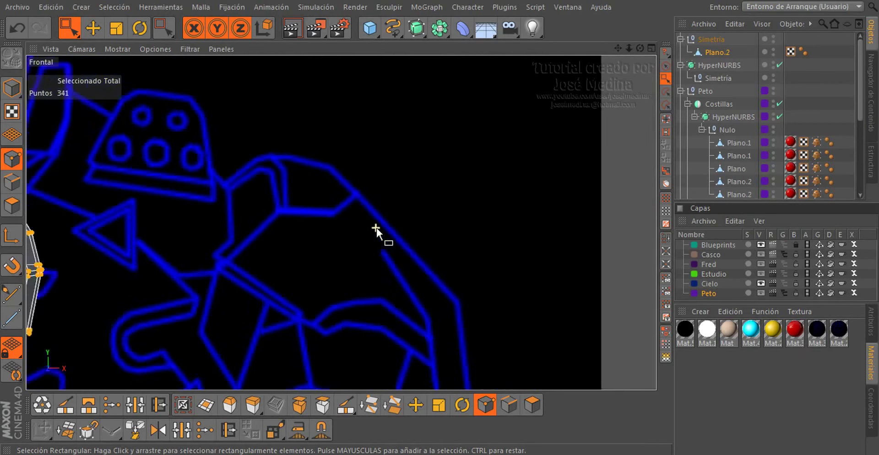
pyautogui.scroll(-3, 376, 227)
pyautogui.scroll(-2, 306, 258)
pyautogui.scroll(4, 283, 263)
pyautogui.scroll(-1, 291, 258)
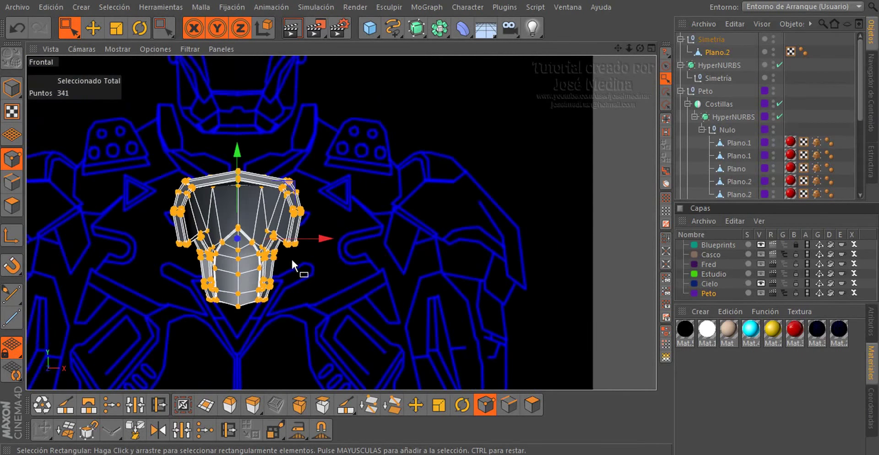
pyautogui.scroll(1, 260, 270)
# Rotate the whole piece about 90° on the bank axis and check it against the blueprint
pyautogui.press('r')
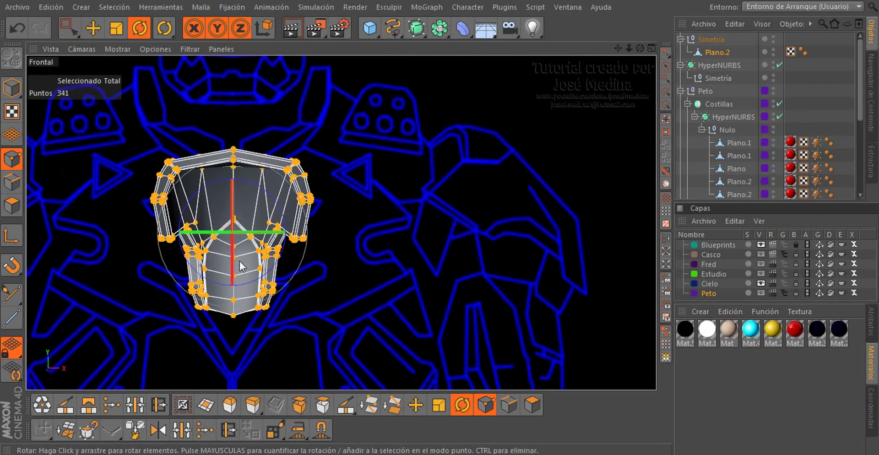
pyautogui.moveTo(259, 239); pyautogui.dragTo(110, 265)
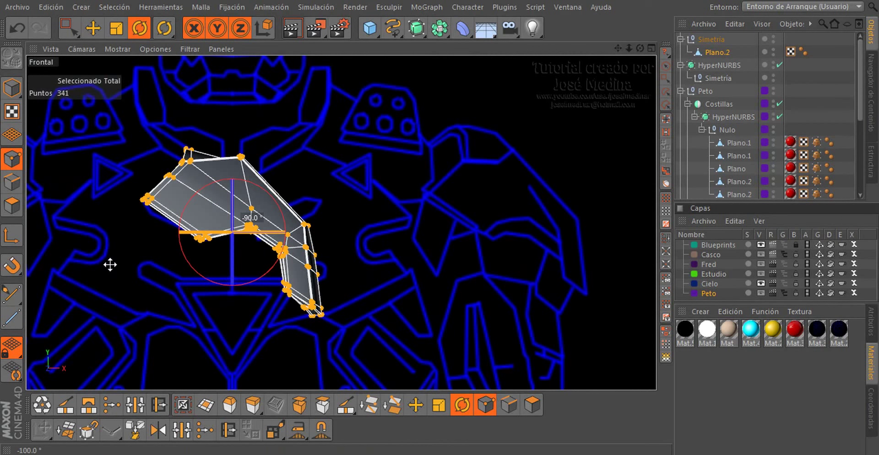
pyautogui.moveTo(110, 265); pyautogui.dragTo(134, 270)
pyautogui.press('F1')
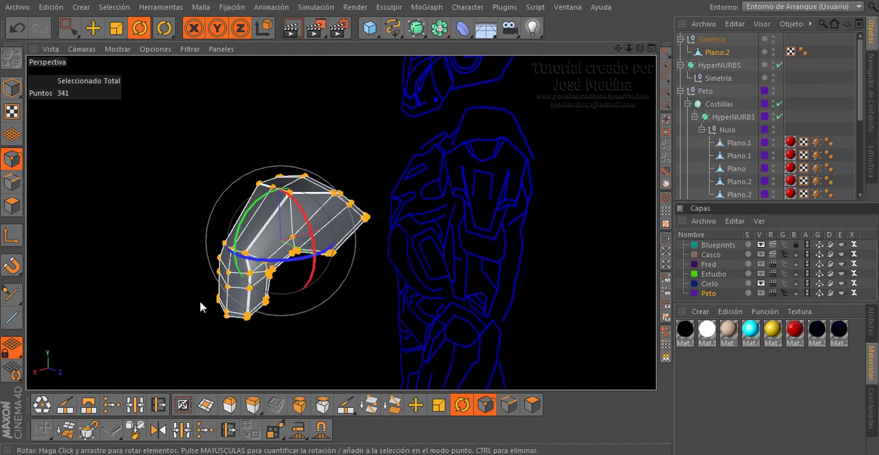
pyautogui.moveTo(276, 226)
pyautogui.keyDown('alt'); pyautogui.mouseDown()
pyautogui.moveTo(540, 182)
pyautogui.moveTo(643, 180)
pyautogui.mouseUp(); pyautogui.keyUp('alt')
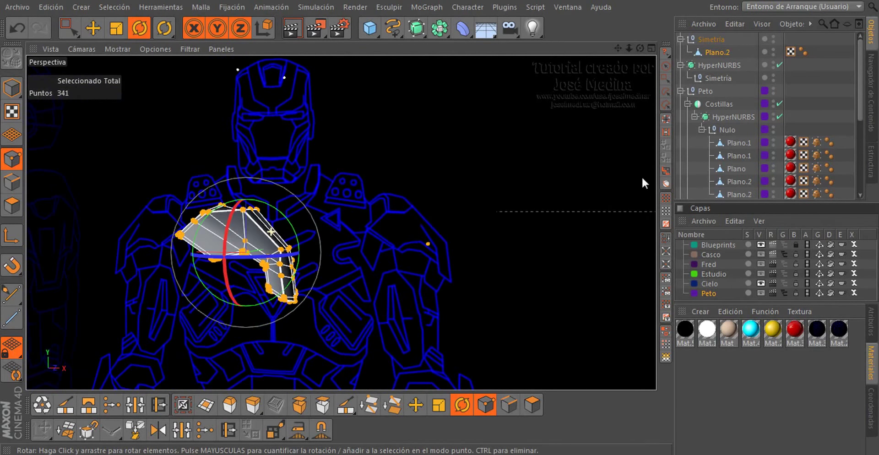
pyautogui.press('F4')
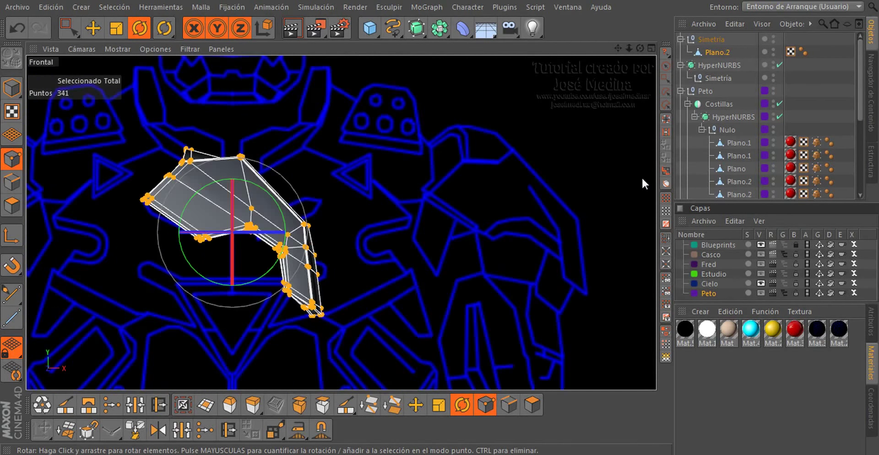
pyautogui.scroll(-2, 382, 261)
# Move the selected points sideways toward the figure's shoulder in the front view
pyautogui.press('e')
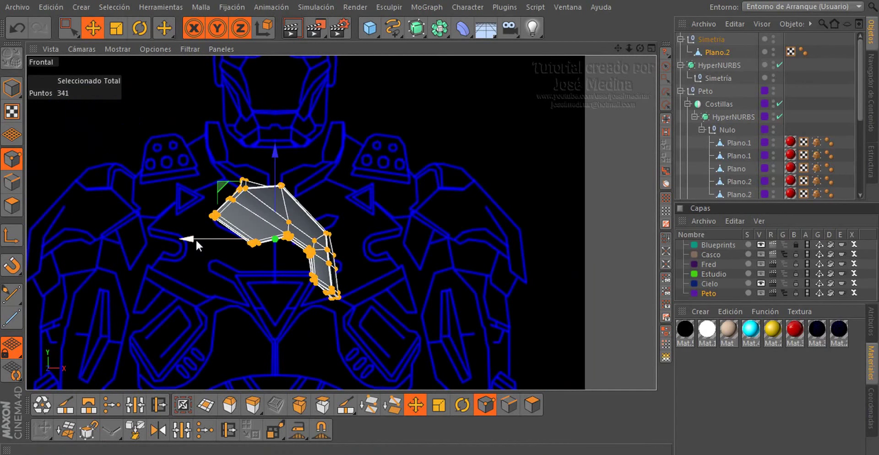
pyautogui.moveTo(195, 241)
pyautogui.mouseDown()
pyautogui.moveTo(376, 242)
pyautogui.moveTo(430, 227)
pyautogui.moveTo(383, 229)
pyautogui.mouseUp()
pyautogui.scroll(-3, 361, 188)
pyautogui.scroll(-2, 362, 188)
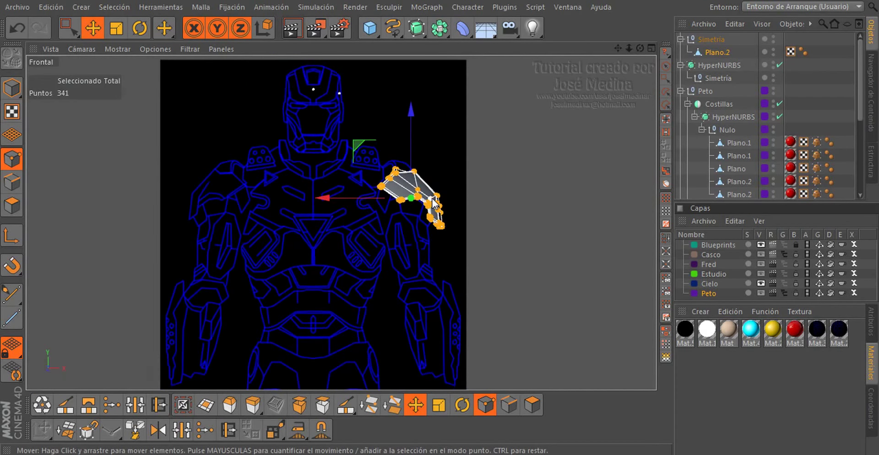
pyautogui.scroll(6, 433, 202)
pyautogui.scroll(2, 433, 201)
pyautogui.scroll(-2, 432, 201)
pyautogui.scroll(-2, 432, 201)
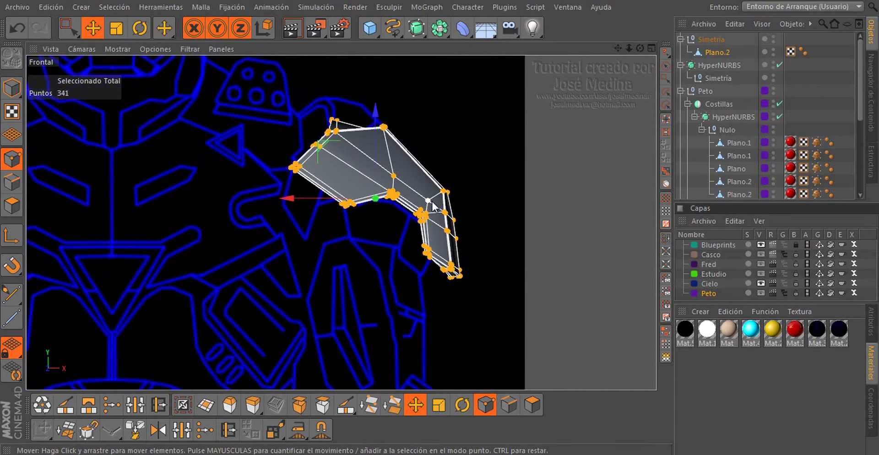
# Shift the shoulder pad's points along X in the Right view to fit the outline
pyautogui.press('F1')
pyautogui.scroll(2, 396, 219)
pyautogui.scroll(2, 396, 218)
pyautogui.press('F4')
pyautogui.press('F3')
pyautogui.scroll(-2, 431, 218)
pyautogui.scroll(2, 445, 213)
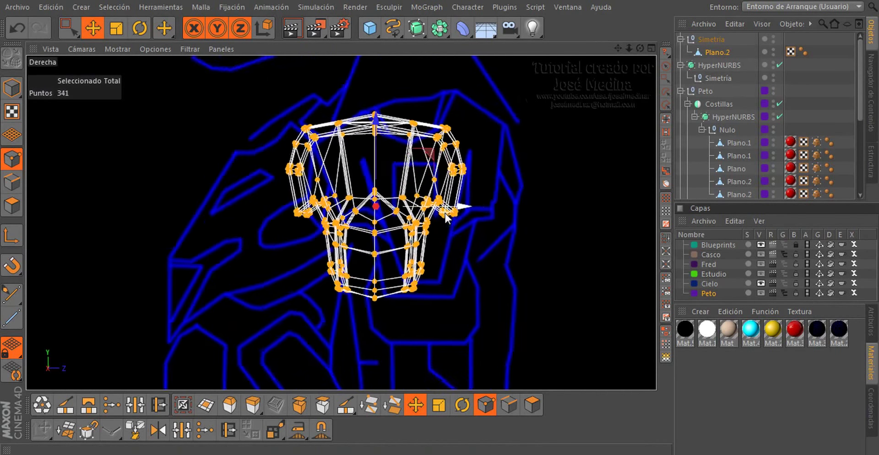
pyautogui.scroll(2, 458, 208)
pyautogui.moveTo(459, 210); pyautogui.dragTo(507, 212)
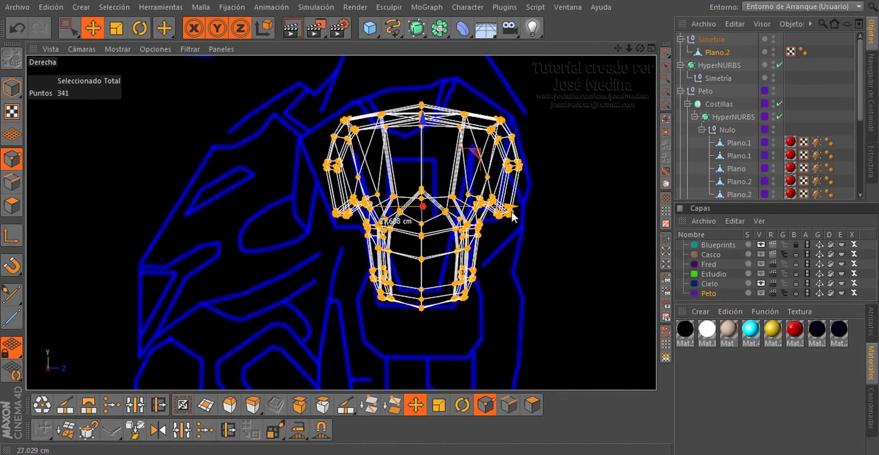
# Inspect the fitted shoulder pad in perspective and add a new Simetría object
pyautogui.press('F1')
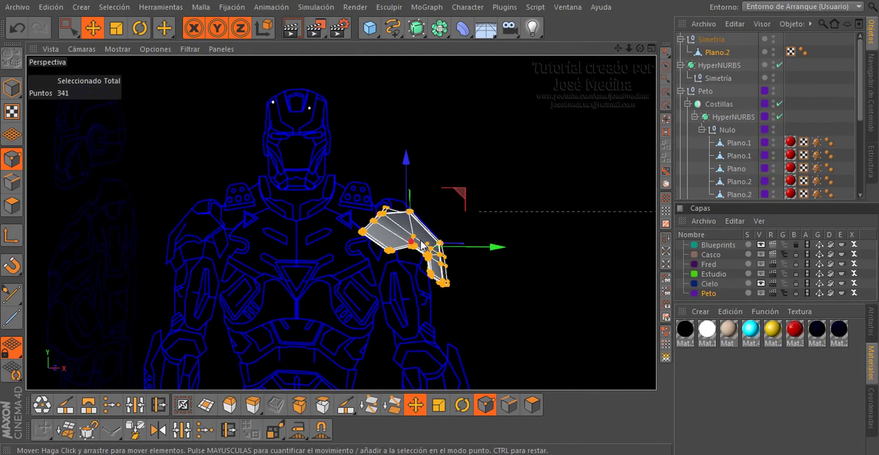
pyautogui.scroll(-2, 430, 241)
pyautogui.scroll(2, 430, 241)
pyautogui.scroll(2, 430, 243)
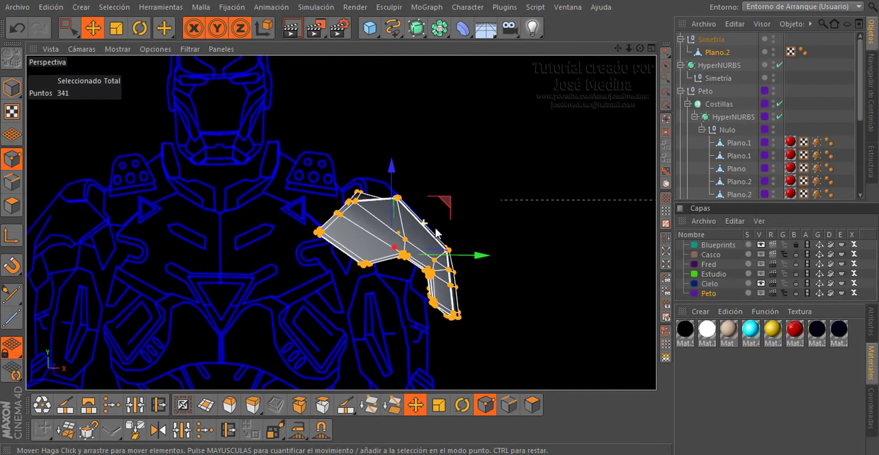
pyautogui.moveTo(430, 243)
pyautogui.keyDown('alt'); pyautogui.mouseDown()
pyautogui.moveTo(521, 259)
pyautogui.moveTo(401, 213)
pyautogui.moveTo(338, 157)
pyautogui.moveTo(293, 137)
pyautogui.moveTo(391, 140)
pyautogui.moveTo(469, 198)
pyautogui.moveTo(427, 219)
pyautogui.moveTo(429, 235)
pyautogui.moveTo(158, 266)
pyautogui.moveTo(378, 258)
pyautogui.moveTo(503, 118)
pyautogui.mouseUp(); pyautogui.keyUp('alt')
pyautogui.scroll(2, 521, 259)
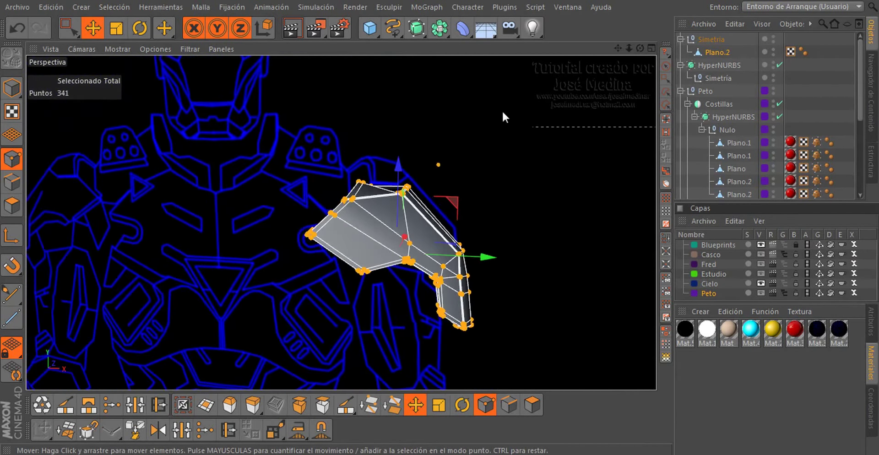
pyautogui.moveTo(430, 28); pyautogui.dragTo(471, 66)
# Add a Symmetry object, nest Plano.2 under it, and delete the leftover empty Simetría
pyautogui.click(582, 92)
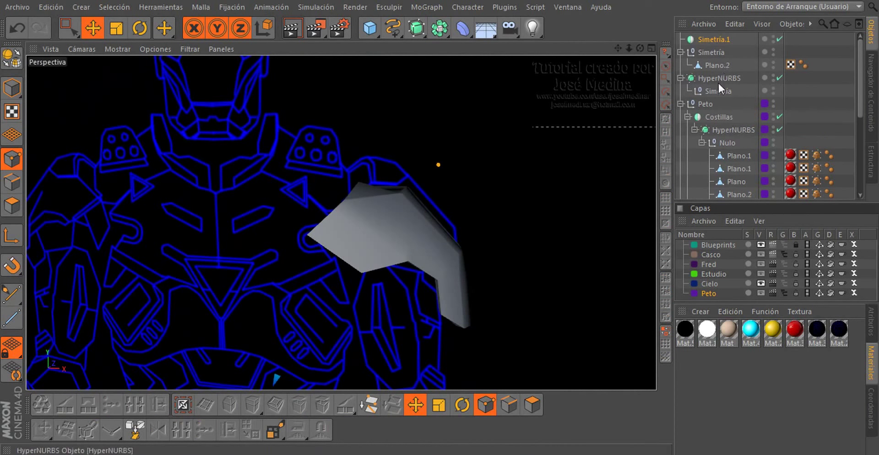
pyautogui.moveTo(718, 94); pyautogui.dragTo(716, 92)
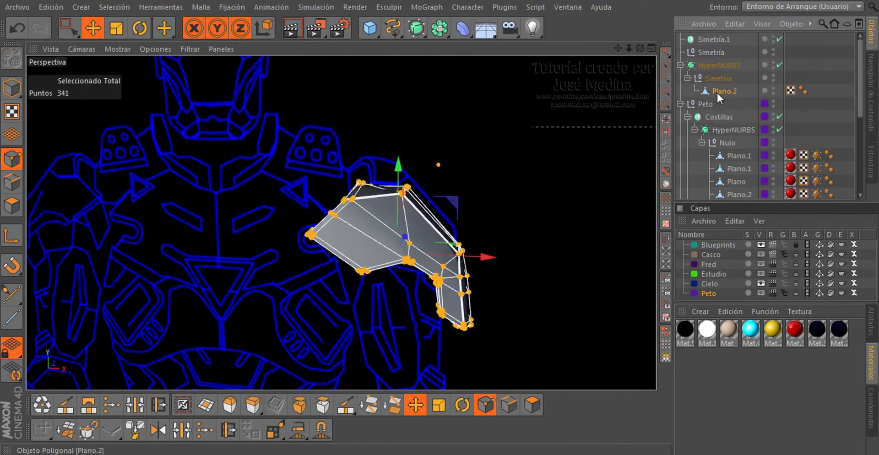
pyautogui.click(707, 53)
pyautogui.press('Delete')
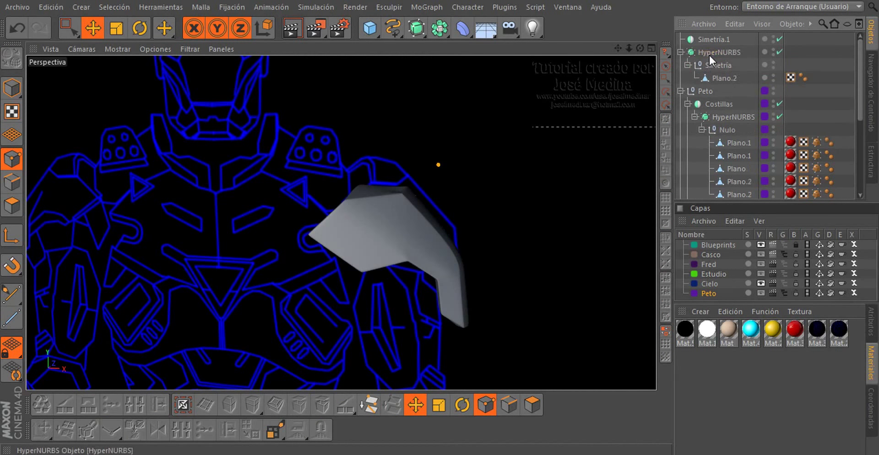
# Nest HyperNURBS inside Simetría.1 and check the mirrored pad in Front view
pyautogui.click(710, 36)
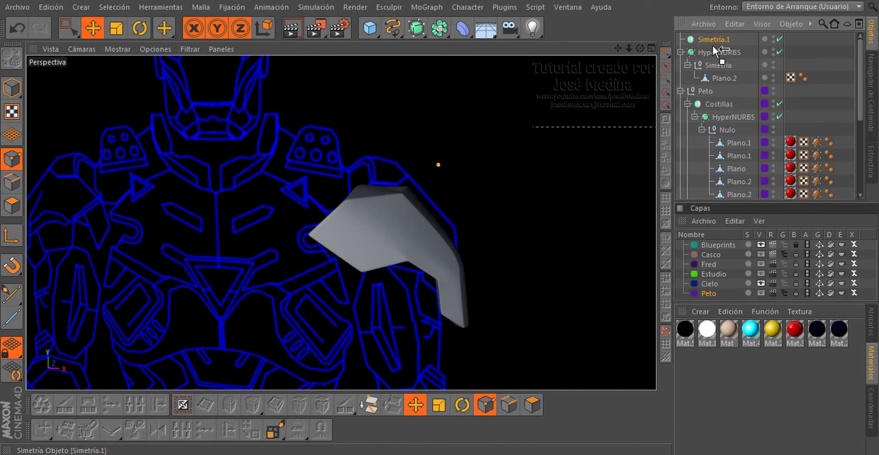
pyautogui.moveTo(713, 50); pyautogui.dragTo(713, 51)
pyautogui.scroll(-3, 504, 196)
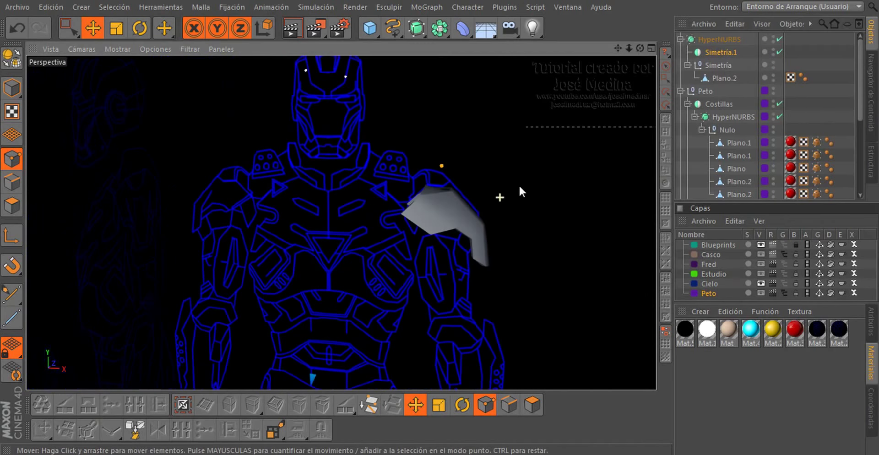
pyautogui.scroll(1, 516, 188)
pyautogui.scroll(2, 516, 188)
pyautogui.scroll(2, 516, 188)
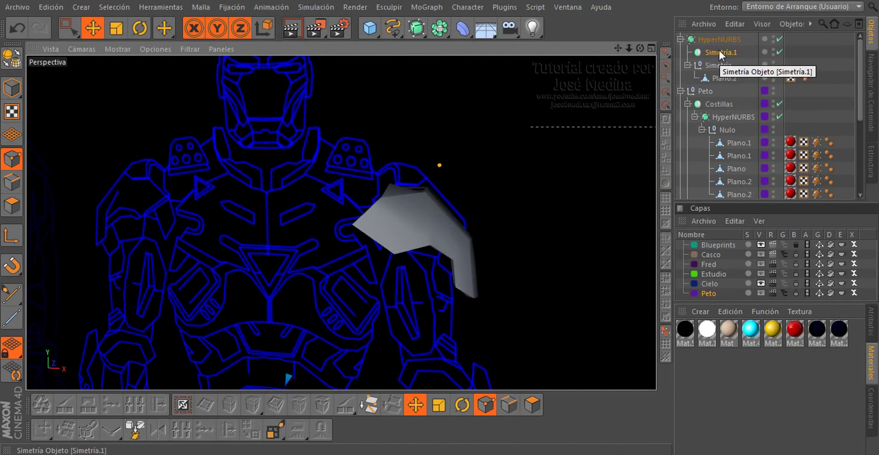
pyautogui.hotkey('ctrl', 'z')
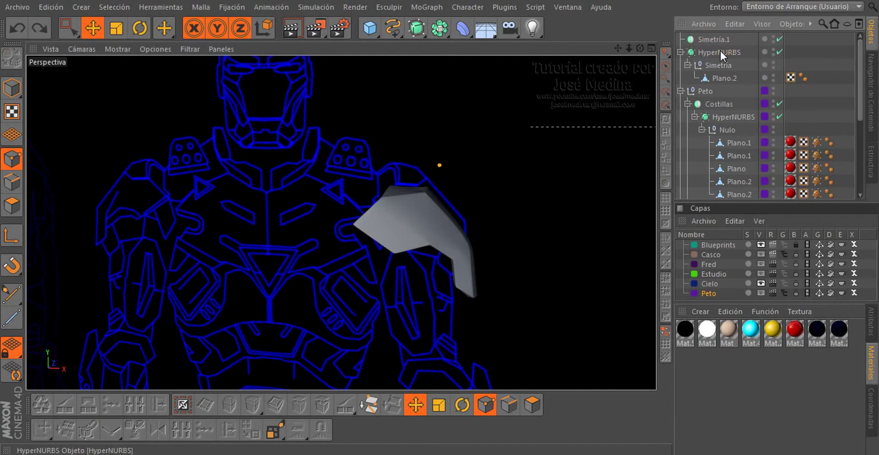
pyautogui.moveTo(714, 52); pyautogui.dragTo(715, 40)
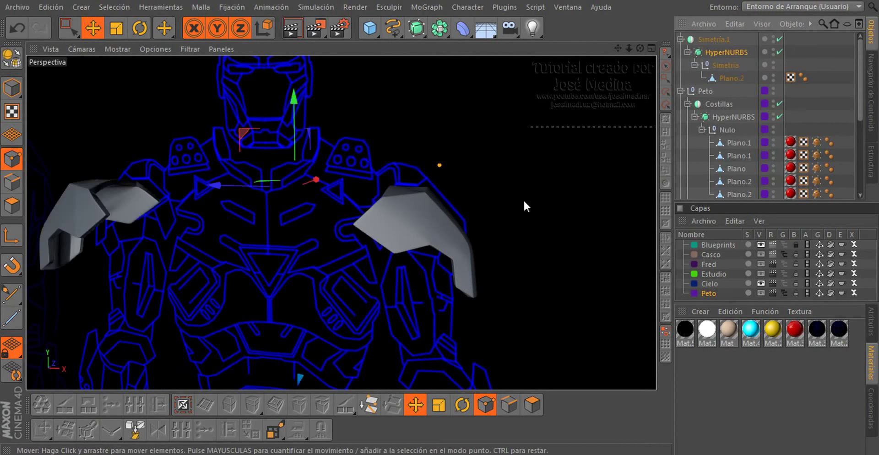
pyautogui.scroll(-1, 463, 234)
pyautogui.scroll(2, 457, 233)
pyautogui.press('F4')
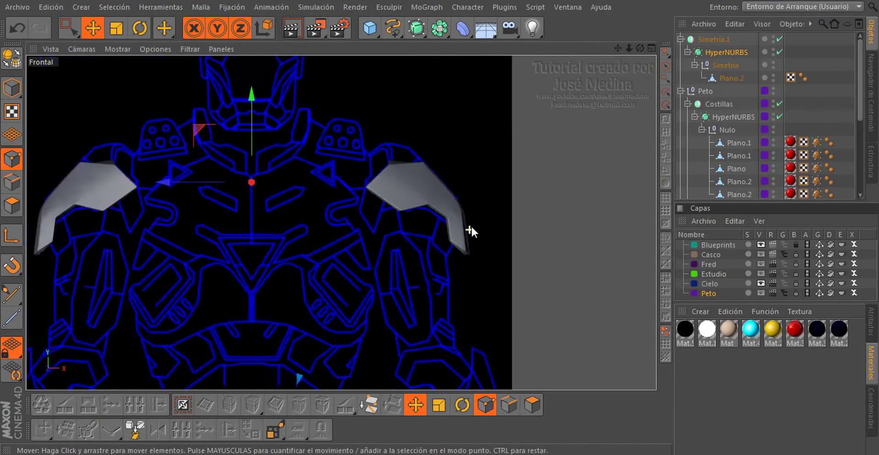
pyautogui.scroll(-3, 471, 225)
pyautogui.scroll(2, 459, 224)
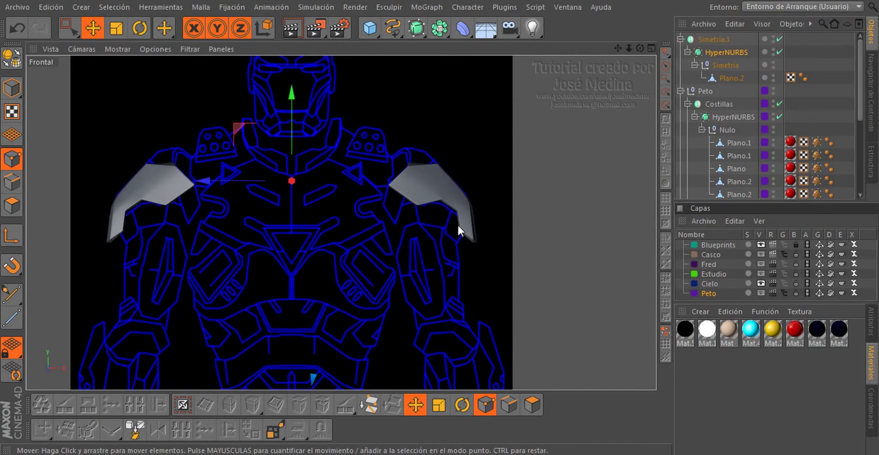
pyautogui.press('F1')
pyautogui.scroll(1, 403, 223)
# Orbit to the pad's side, then discard a pasted duplicate of the shoulder pad hierarchy
pyautogui.scroll(1, 413, 224)
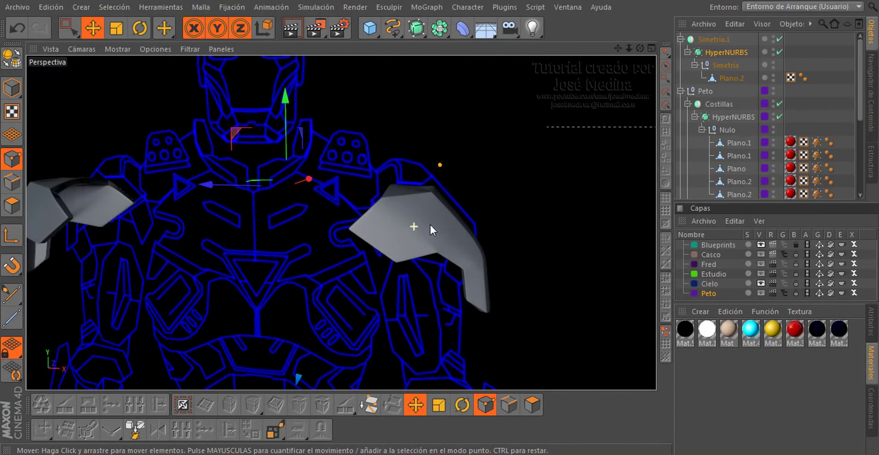
pyautogui.moveTo(441, 221)
pyautogui.keyDown('alt'); pyautogui.mouseDown()
pyautogui.moveTo(327, 213)
pyautogui.moveTo(135, 134)
pyautogui.moveTo(196, 121)
pyautogui.moveTo(355, 204)
pyautogui.moveTo(439, 222)
pyautogui.moveTo(462, 215)
pyautogui.mouseUp(); pyautogui.keyUp('alt')
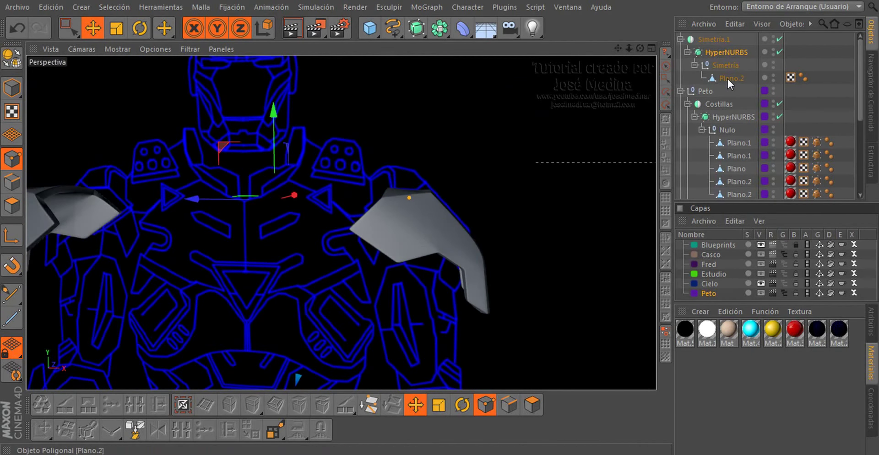
pyautogui.hotkey('ctrl', 'c')
pyautogui.hotkey('ctrl', 'v')
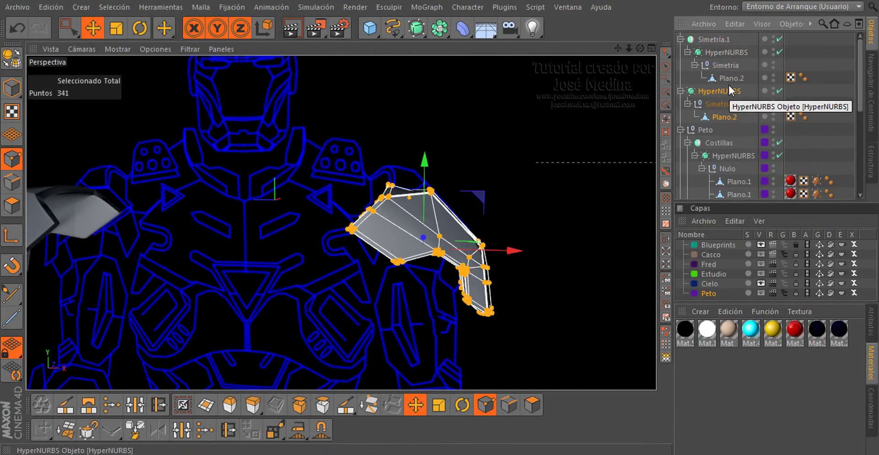
pyautogui.press('Delete')
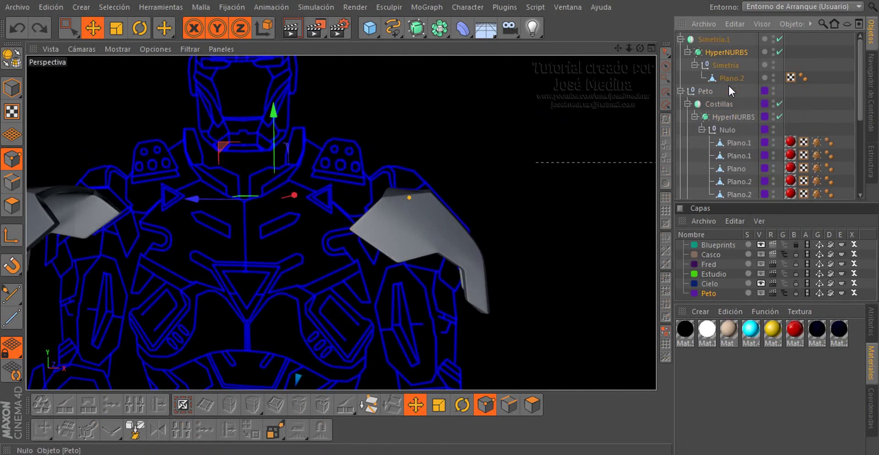
# Duplicate Plano.2 inside the symmetry by Ctrl-dragging it in the Object Manager
pyautogui.click(726, 77)
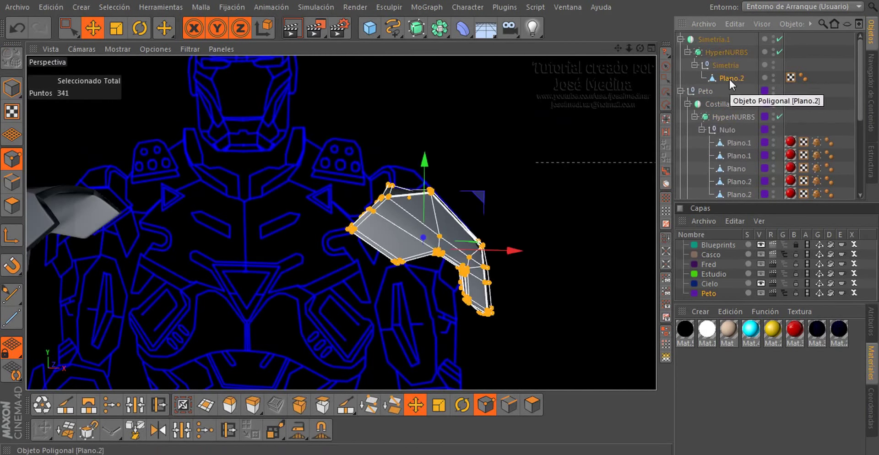
pyautogui.keyDown('ctrl'); pyautogui.moveTo(729, 78); pyautogui.dragTo(731, 90); pyautogui.keyUp('ctrl')
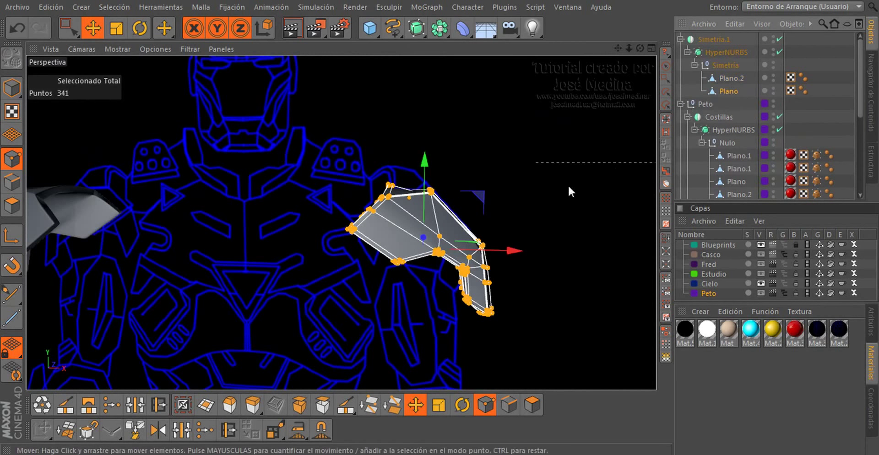
pyautogui.scroll(-1, 413, 192)
pyautogui.scroll(-1, 431, 220)
pyautogui.scroll(-1, 455, 251)
pyautogui.scroll(1, 454, 251)
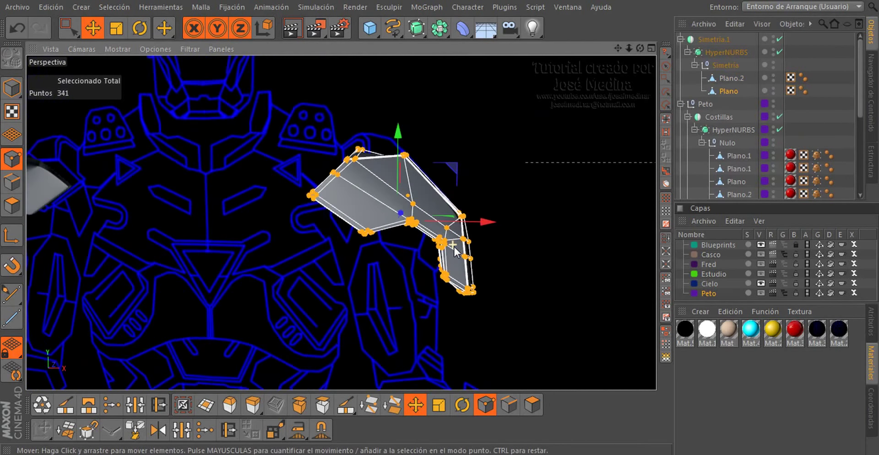
pyautogui.scroll(-2, 455, 251)
# Rotate the copied plate about 19 degrees in Front view
pyautogui.press('F4')
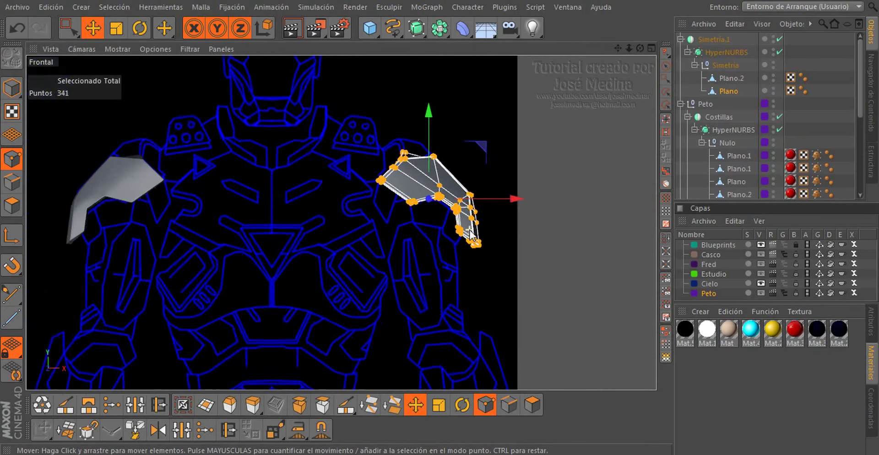
pyautogui.scroll(1, 472, 235)
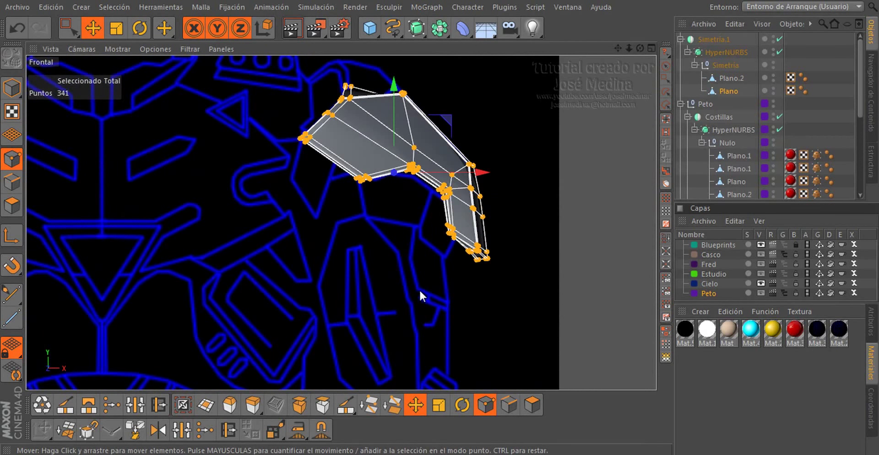
pyautogui.press('r')
pyautogui.moveTo(437, 205)
pyautogui.mouseDown()
pyautogui.moveTo(425, 224)
pyautogui.moveTo(437, 300)
pyautogui.mouseUp()
# Shift the copied plate's points along X, raise them about 9.6 cm, and nudge right 4.7 cm
pyautogui.press('e')
pyautogui.scroll(2, 407, 193)
pyautogui.scroll(3, 367, 186)
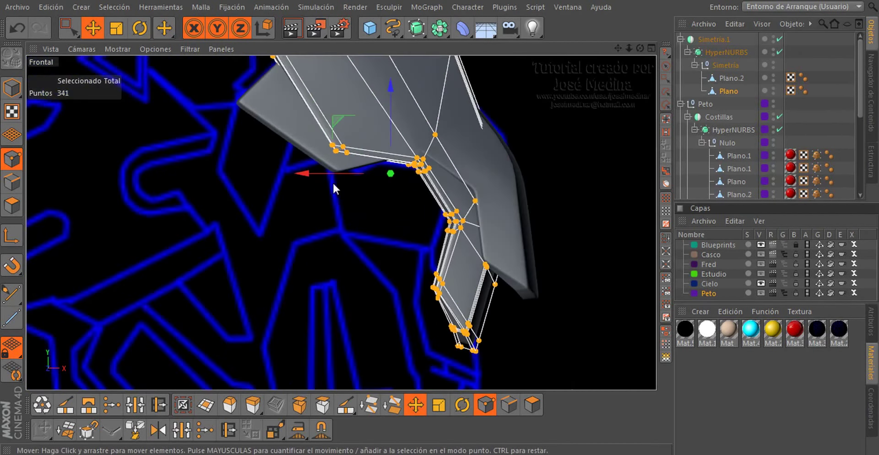
pyautogui.moveTo(333, 174); pyautogui.dragTo(224, 189)
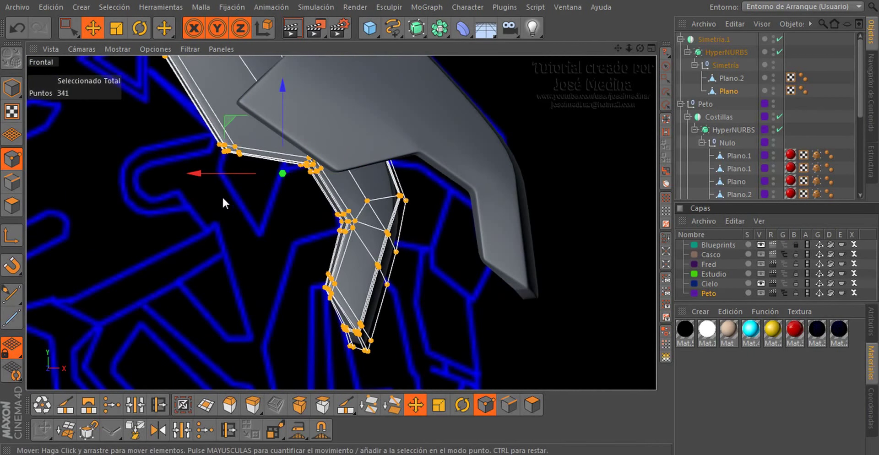
pyautogui.moveTo(218, 173)
pyautogui.mouseDown()
pyautogui.moveTo(335, 187)
pyautogui.moveTo(386, 167)
pyautogui.mouseUp()
pyautogui.scroll(-2, 358, 251)
pyautogui.moveTo(377, 118)
pyautogui.mouseDown()
pyautogui.moveTo(386, 92)
pyautogui.moveTo(421, 84)
pyautogui.mouseUp()
pyautogui.moveTo(306, 153); pyautogui.dragTo(319, 156)
pyautogui.scroll(3, 423, 279)
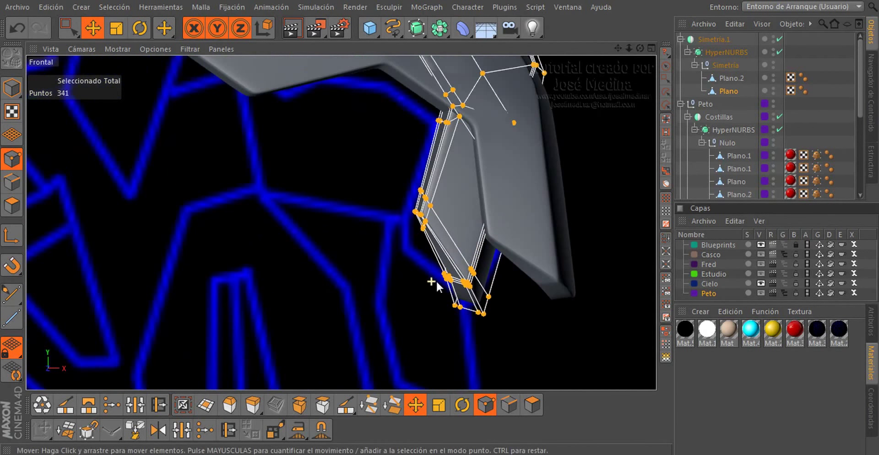
pyautogui.scroll(2, 436, 279)
pyautogui.scroll(2, 407, 273)
# Box-select the lower edge points and move them down and about 3 cm left
pyautogui.press('0')
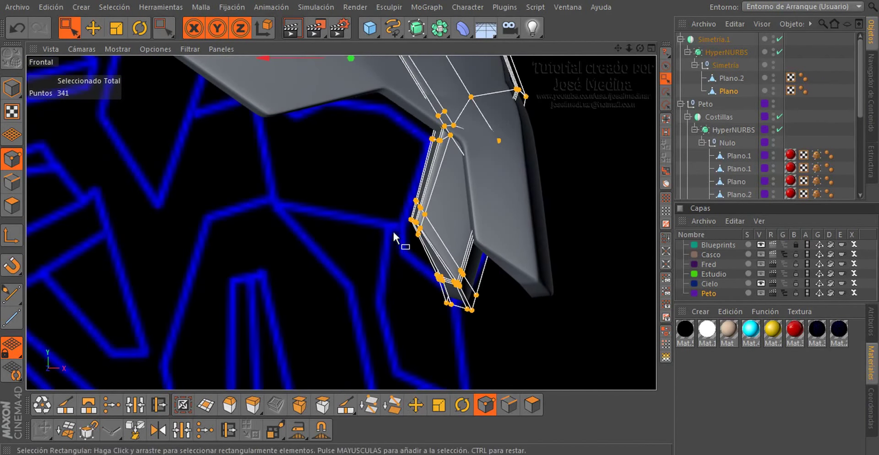
pyautogui.moveTo(418, 221); pyautogui.dragTo(418, 221)
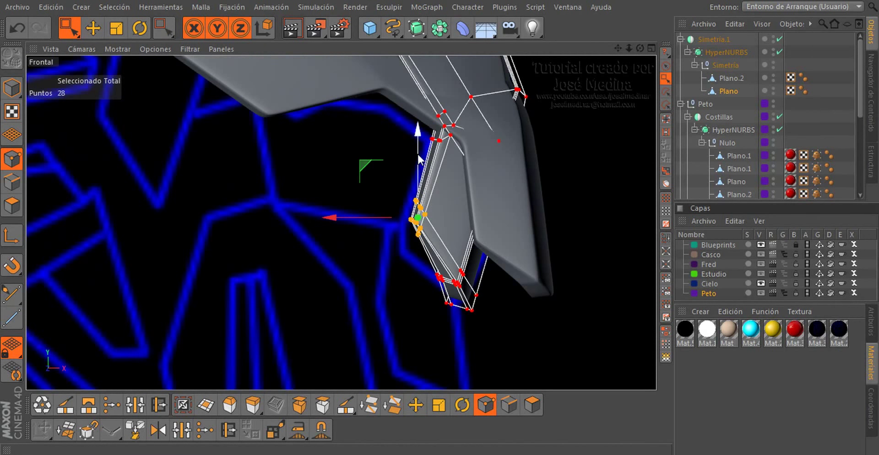
pyautogui.moveTo(417, 152); pyautogui.dragTo(416, 169)
pyautogui.moveTo(361, 237); pyautogui.dragTo(349, 234)
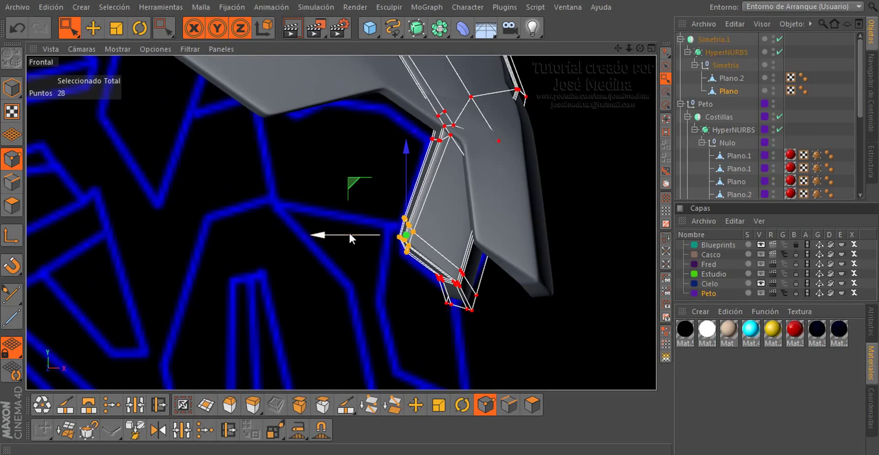
pyautogui.scroll(-2, 313, 263)
pyautogui.scroll(-2, 313, 265)
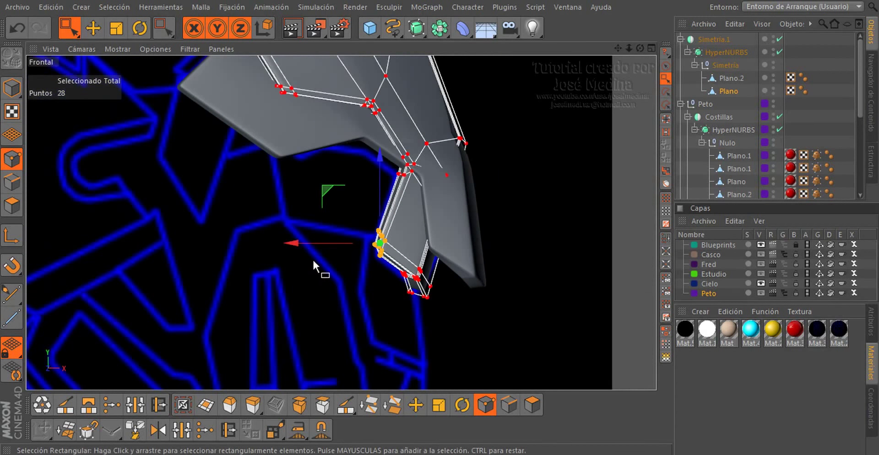
# Check the plates in Perspective, then select and hide the upper shoulder mesh points in Front view
pyautogui.press('F1')
pyautogui.scroll(3, 436, 252)
pyautogui.scroll(1, 463, 251)
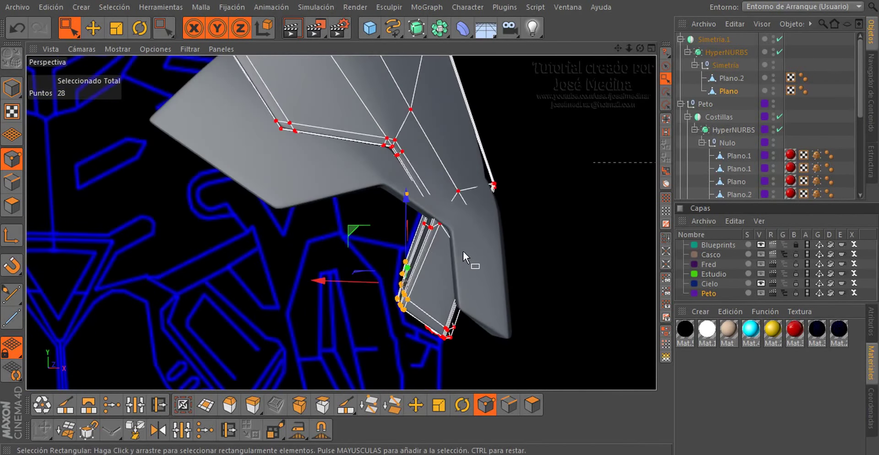
pyautogui.moveTo(463, 250)
pyautogui.keyDown('alt'); pyautogui.mouseDown()
pyautogui.moveTo(296, 205)
pyautogui.moveTo(238, 174)
pyautogui.moveTo(141, 162)
pyautogui.moveTo(240, 163)
pyautogui.moveTo(411, 215)
pyautogui.moveTo(441, 238)
pyautogui.moveTo(433, 237)
pyautogui.moveTo(456, 307)
pyautogui.moveTo(466, 284)
pyautogui.moveTo(468, 295)
pyautogui.moveTo(437, 290)
pyautogui.mouseUp(); pyautogui.keyUp('alt')
pyautogui.press('F4')
pyautogui.scroll(-3, 438, 291)
pyautogui.scroll(2, 381, 145)
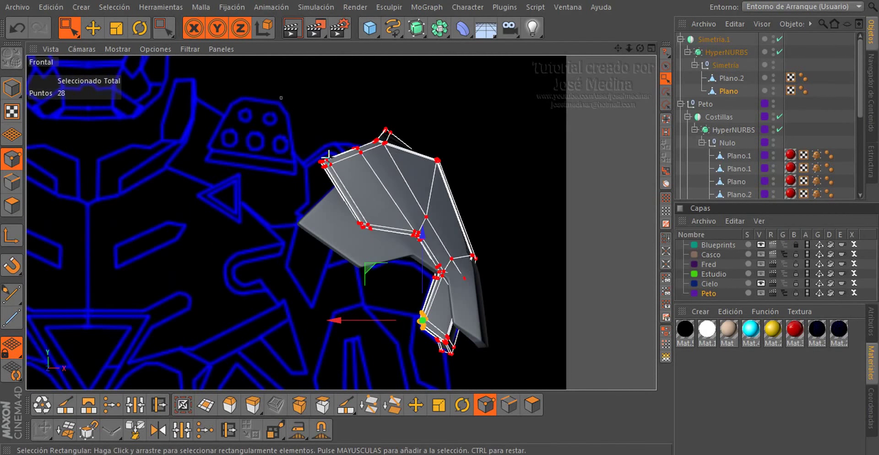
pyautogui.moveTo(281, 97); pyautogui.dragTo(443, 253)
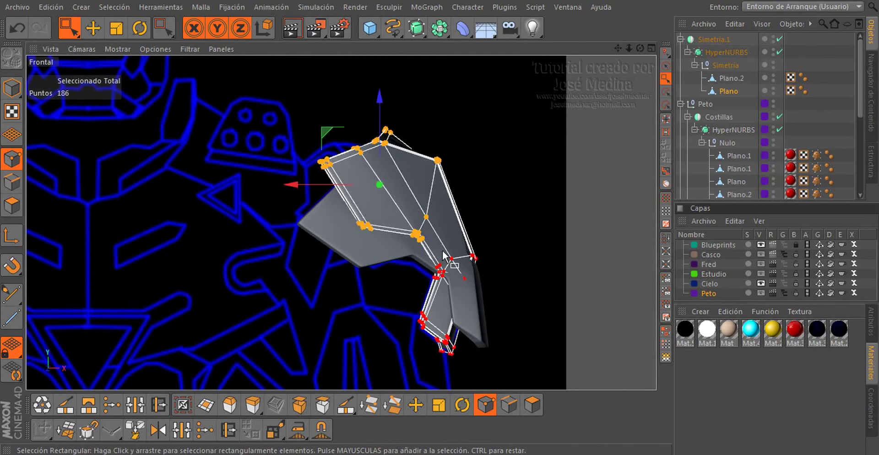
pyautogui.press('Delete')
# In Perspective, zoom in and box-select the points where the flap meets the pad
pyautogui.scroll(-2, 396, 263)
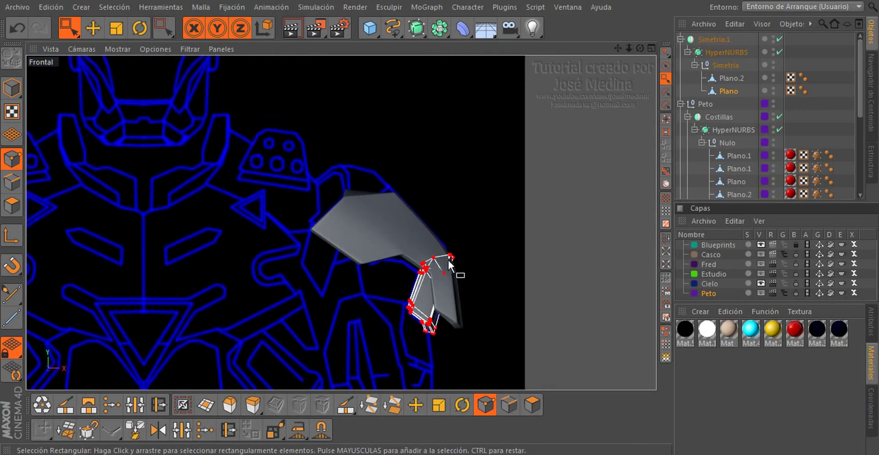
pyautogui.scroll(3, 446, 258)
pyautogui.press('F1')
pyautogui.moveTo(445, 267)
pyautogui.keyDown('alt'); pyautogui.mouseDown()
pyautogui.moveTo(478, 264)
pyautogui.moveTo(201, 230)
pyautogui.moveTo(396, 281)
pyautogui.moveTo(444, 232)
pyautogui.moveTo(452, 257)
pyautogui.mouseUp(); pyautogui.keyUp('alt')
pyautogui.keyDown('alt'); pyautogui.moveTo(452, 257); pyautogui.dragTo(490, 270, button='right'); pyautogui.keyUp('alt')
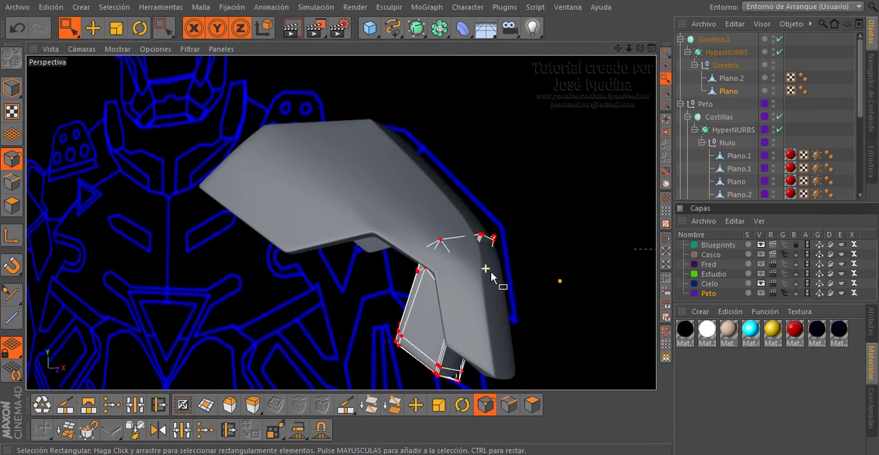
pyautogui.moveTo(527, 305)
pyautogui.mouseDown()
pyautogui.moveTo(528, 293)
pyautogui.moveTo(277, 286)
pyautogui.moveTo(265, 310)
pyautogui.mouseUp()
# Scale the selected top point loop smaller and flatter on Y
pyautogui.press('t')
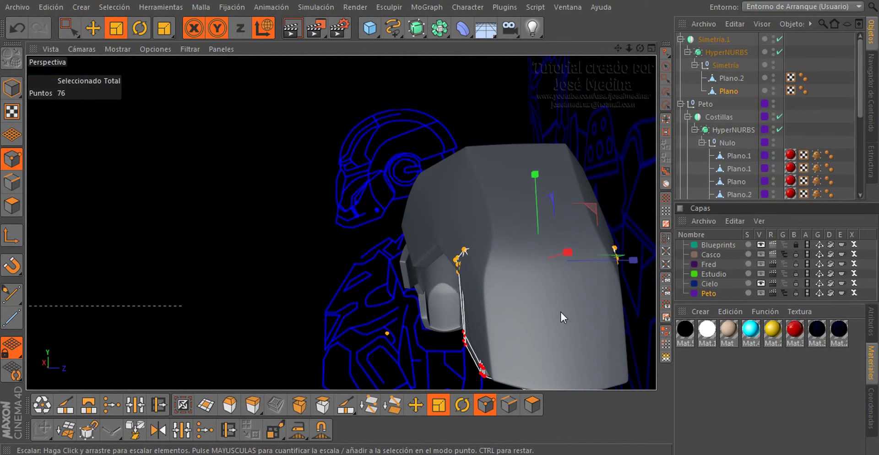
pyautogui.moveTo(553, 309)
pyautogui.mouseDown()
pyautogui.moveTo(609, 315)
pyautogui.moveTo(599, 315)
pyautogui.mouseUp()
pyautogui.moveTo(640, 266); pyautogui.dragTo(628, 262)
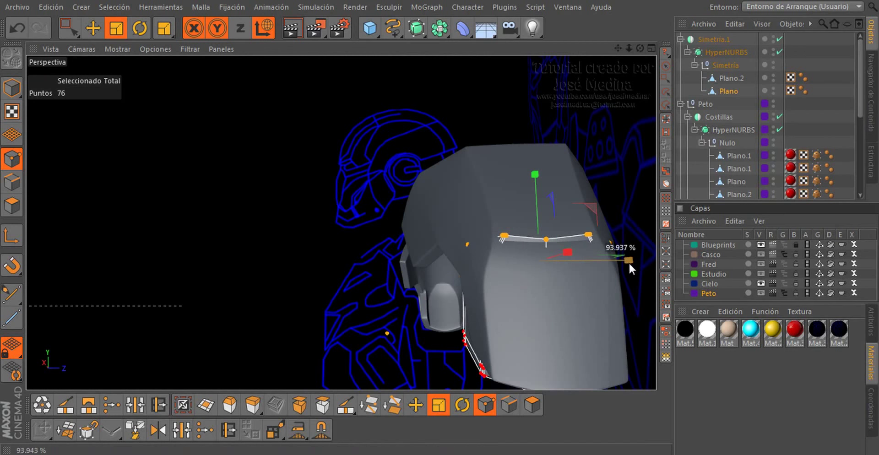
pyautogui.moveTo(535, 174); pyautogui.dragTo(534, 182)
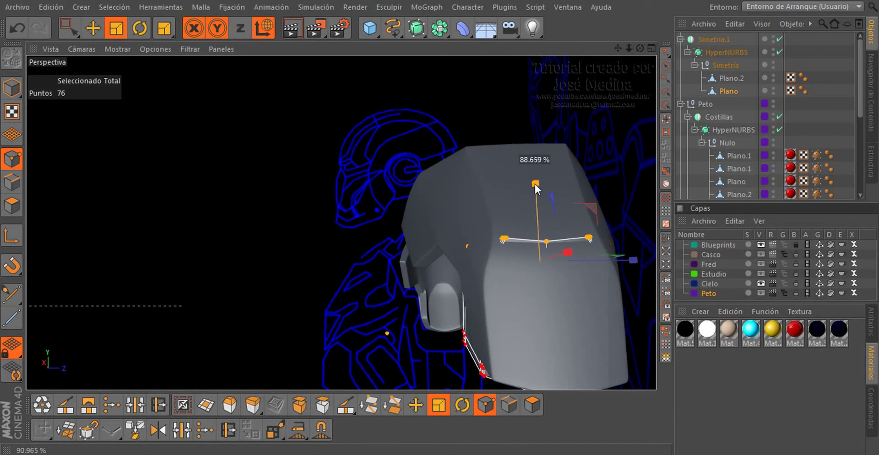
pyautogui.moveTo(586, 295); pyautogui.dragTo(568, 298)
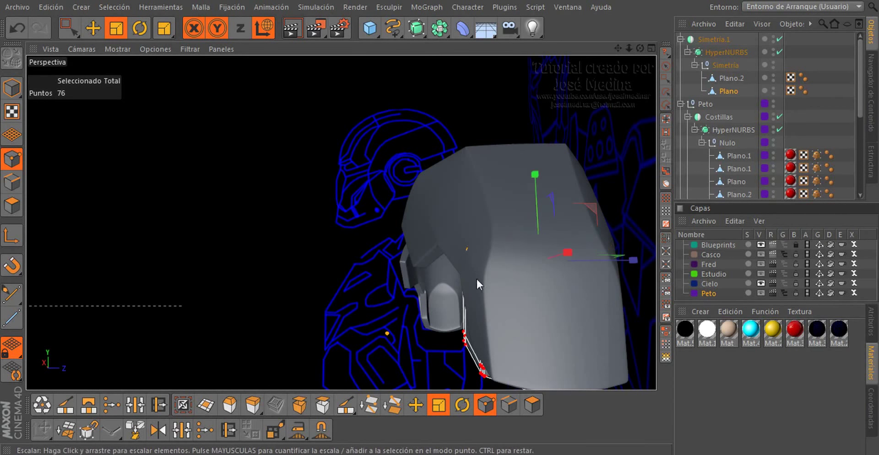
pyautogui.moveTo(476, 277)
pyautogui.keyDown('alt'); pyautogui.mouseDown()
pyautogui.moveTo(492, 255)
pyautogui.moveTo(512, 263)
pyautogui.moveTo(480, 267)
pyautogui.mouseUp(); pyautogui.keyUp('alt')
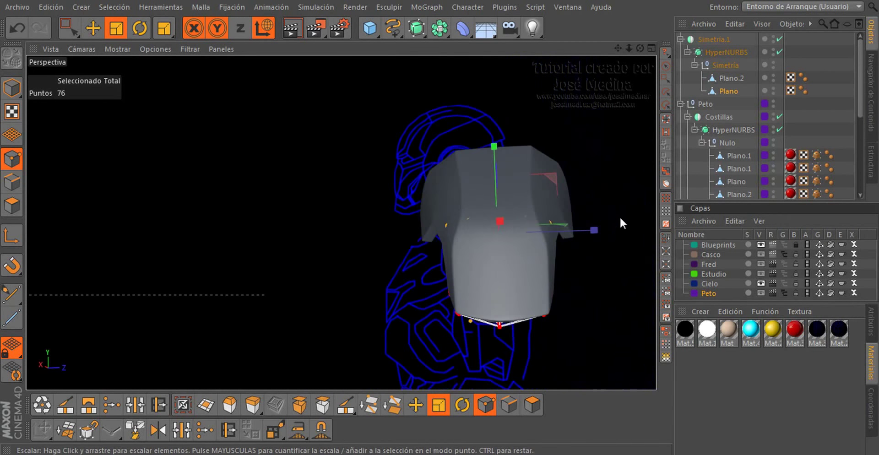
pyautogui.moveTo(590, 231); pyautogui.dragTo(588, 229)
pyautogui.moveTo(451, 255)
pyautogui.keyDown('alt'); pyautogui.mouseDown()
pyautogui.moveTo(502, 232)
pyautogui.moveTo(503, 251)
pyautogui.moveTo(504, 174)
pyautogui.moveTo(559, 254)
pyautogui.moveTo(504, 251)
pyautogui.moveTo(548, 253)
pyautogui.moveTo(501, 217)
pyautogui.moveTo(641, 219)
pyautogui.moveTo(503, 250)
pyautogui.mouseUp(); pyautogui.keyUp('alt')
# In Front view, select the flap's bottom points and move them downward
pyautogui.press('F4')
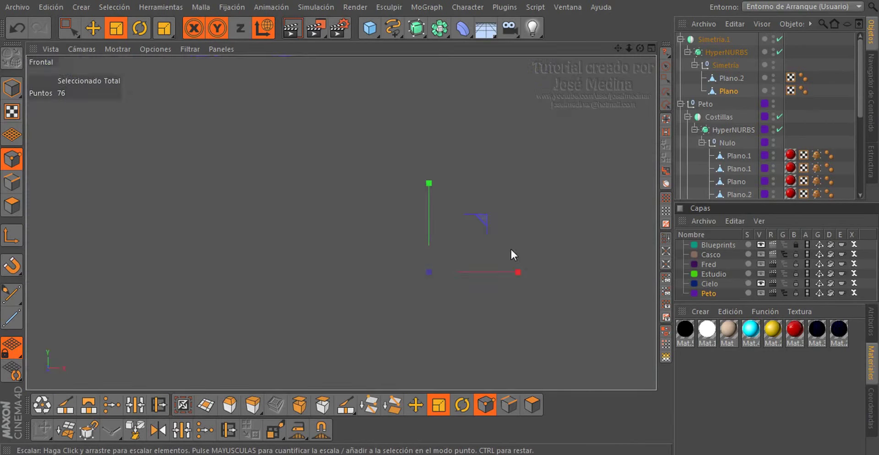
pyautogui.scroll(5, 466, 293)
pyautogui.scroll(-2, 454, 285)
pyautogui.scroll(3, 451, 297)
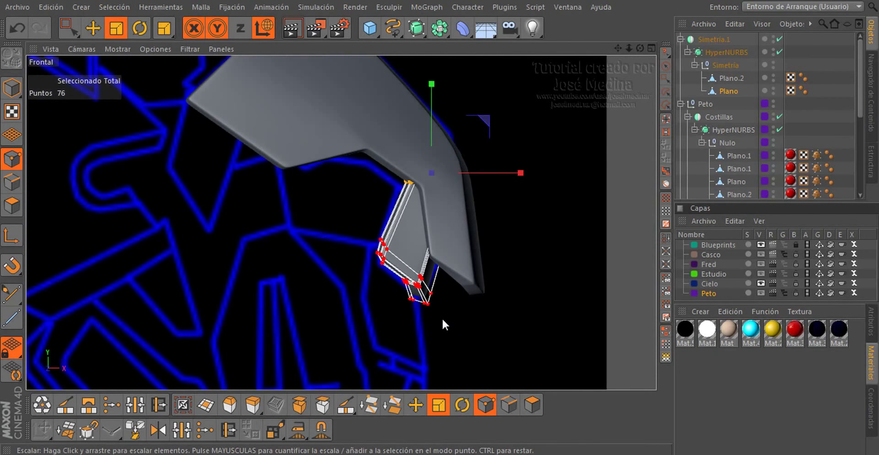
pyautogui.press('0')
pyautogui.moveTo(456, 344); pyautogui.dragTo(448, 337)
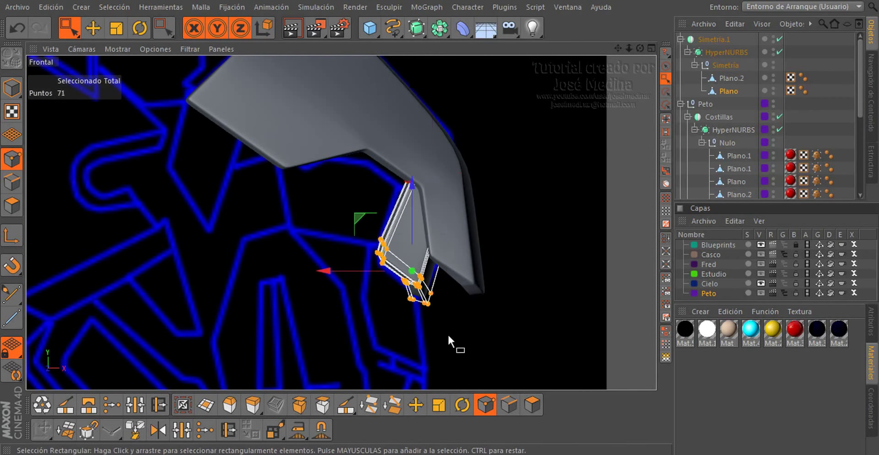
pyautogui.moveTo(410, 183); pyautogui.dragTo(416, 196)
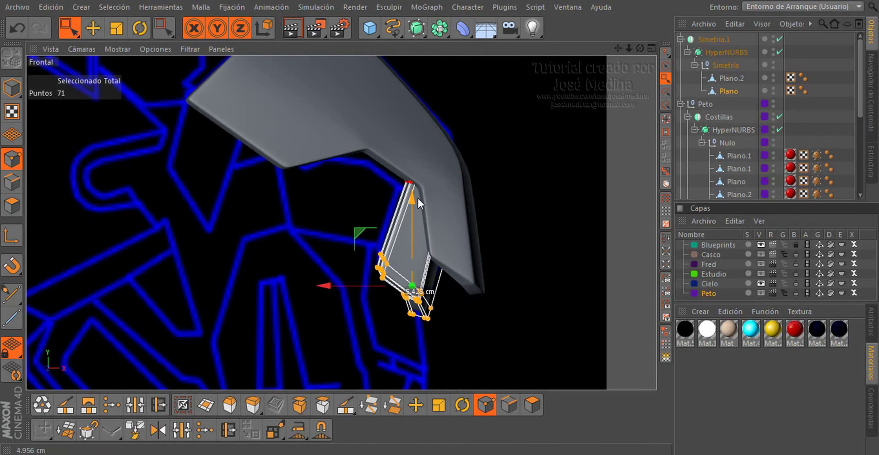
# In Right view, scale the flap's bottom points inward toward the centre
pyautogui.press('F3')
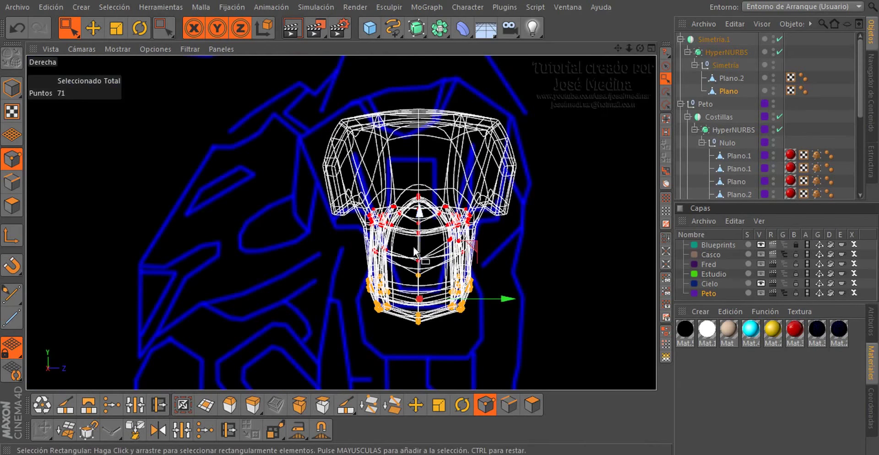
pyautogui.scroll(3, 423, 286)
pyautogui.scroll(2, 424, 286)
pyautogui.press('t')
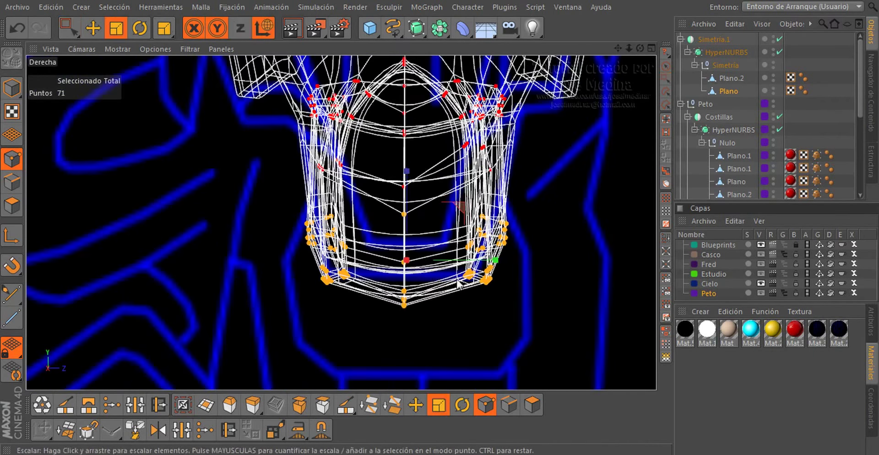
pyautogui.moveTo(496, 263); pyautogui.dragTo(476, 268)
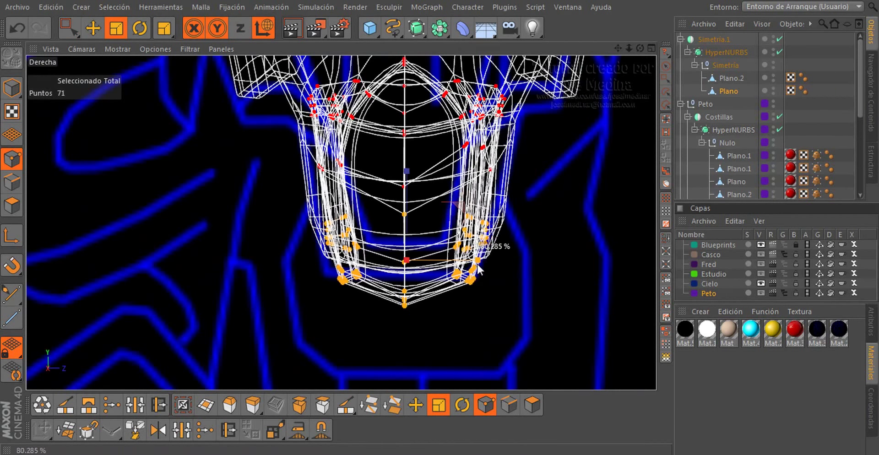
pyautogui.press('F1')
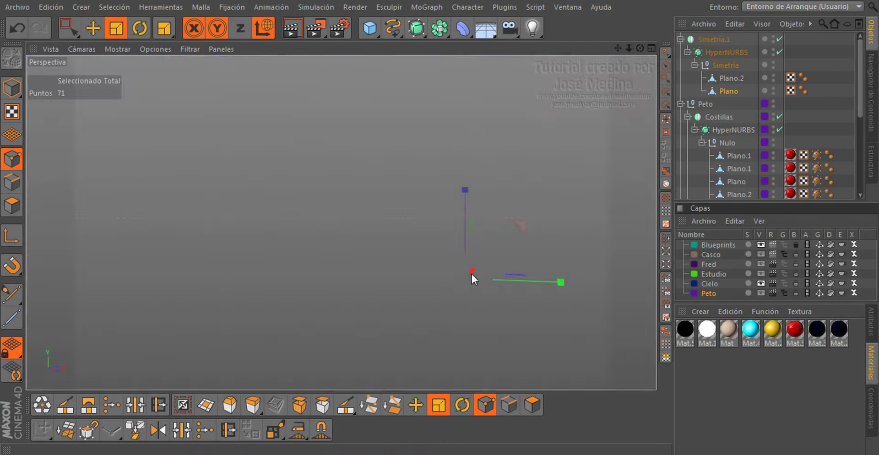
pyautogui.scroll(2, 452, 247)
pyautogui.moveTo(484, 268)
pyautogui.keyDown('alt'); pyautogui.mouseDown()
pyautogui.moveTo(182, 160)
pyautogui.moveTo(169, 120)
pyautogui.moveTo(263, 142)
pyautogui.moveTo(412, 232)
pyautogui.moveTo(528, 217)
pyautogui.moveTo(525, 242)
pyautogui.moveTo(388, 234)
pyautogui.moveTo(365, 245)
pyautogui.moveTo(634, 248)
pyautogui.mouseUp(); pyautogui.keyUp('alt')
# Drag the red material onto the Simetría object to colour both pads, then frame the figure
pyautogui.click(822, 118)
pyautogui.moveTo(504, 216)
pyautogui.keyDown('alt'); pyautogui.mouseDown()
pyautogui.moveTo(478, 218)
pyautogui.moveTo(475, 210)
pyautogui.moveTo(574, 203)
pyautogui.moveTo(566, 218)
pyautogui.moveTo(481, 225)
pyautogui.moveTo(507, 233)
pyautogui.moveTo(584, 189)
pyautogui.moveTo(492, 222)
pyautogui.moveTo(474, 212)
pyautogui.moveTo(589, 203)
pyautogui.moveTo(547, 204)
pyautogui.moveTo(492, 239)
pyautogui.moveTo(463, 243)
pyautogui.moveTo(460, 213)
pyautogui.moveTo(472, 216)
pyautogui.moveTo(397, 239)
pyautogui.mouseUp(); pyautogui.keyUp('alt')
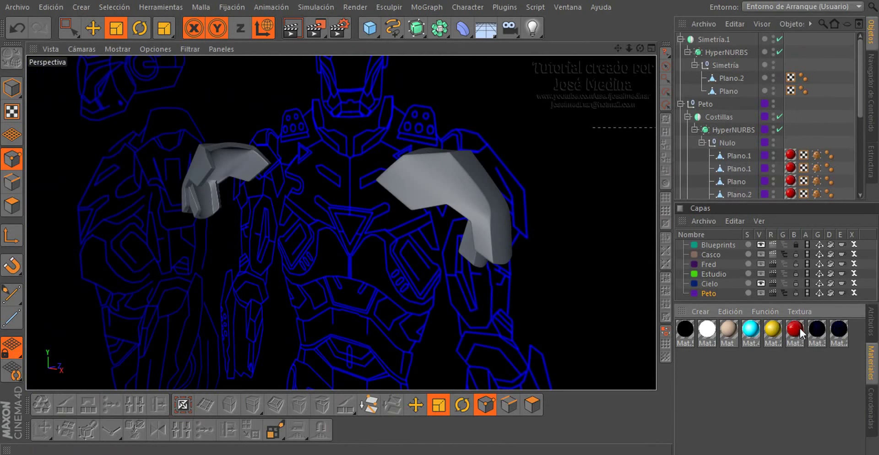
pyautogui.moveTo(728, 71); pyautogui.dragTo(727, 68)
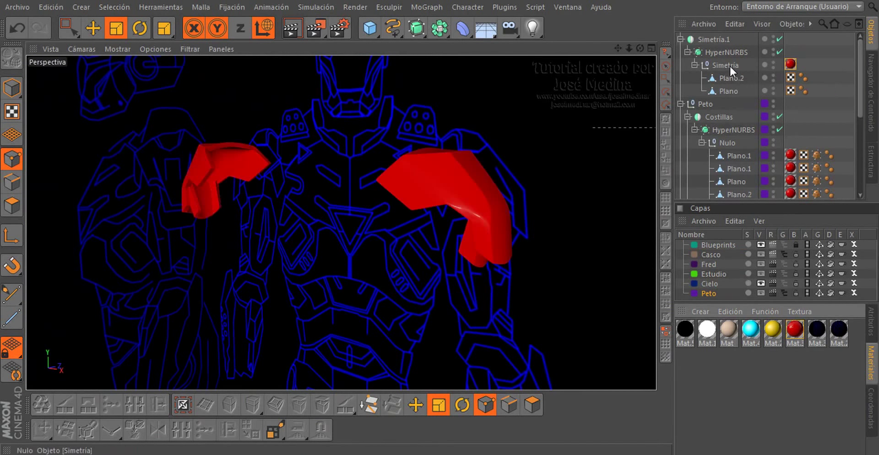
pyautogui.moveTo(482, 180)
pyautogui.keyDown('alt'); pyautogui.mouseDown()
pyautogui.moveTo(440, 177)
pyautogui.moveTo(390, 149)
pyautogui.moveTo(383, 117)
pyautogui.moveTo(476, 179)
pyautogui.moveTo(472, 202)
pyautogui.mouseUp(); pyautogui.keyUp('alt')
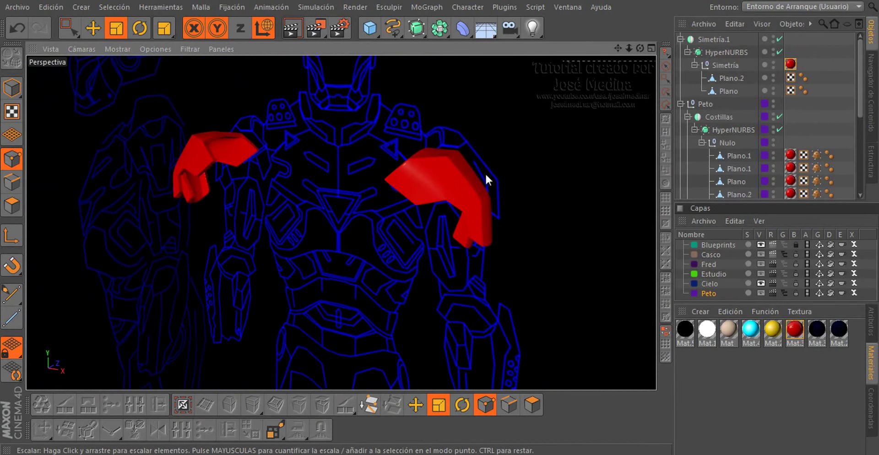
pyautogui.hotkey('ctrl', 'shift', 'z')
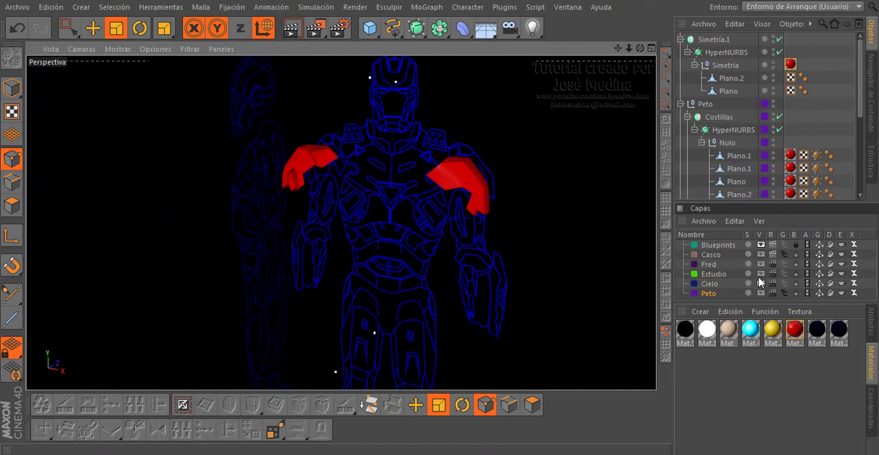
# Turn on visibility of the Fred human figure layer
pyautogui.click(760, 264)
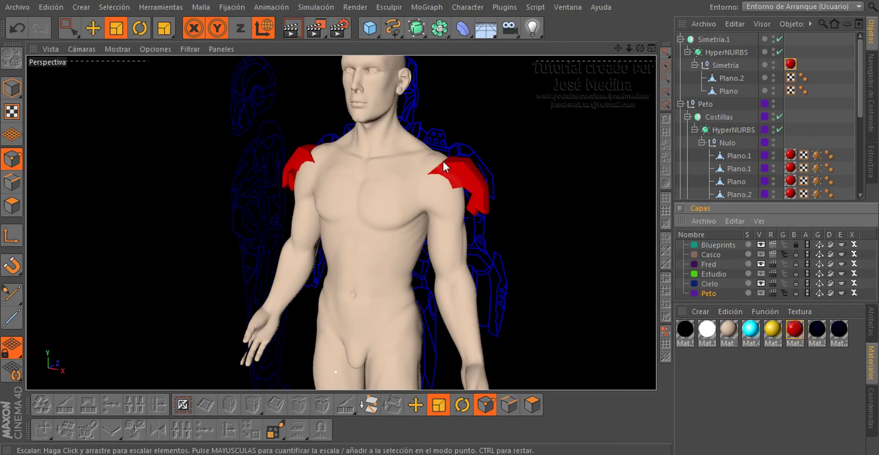
pyautogui.scroll(3, 447, 165)
pyautogui.scroll(3, 451, 168)
pyautogui.scroll(3, 453, 167)
pyautogui.scroll(-3, 549, 151)
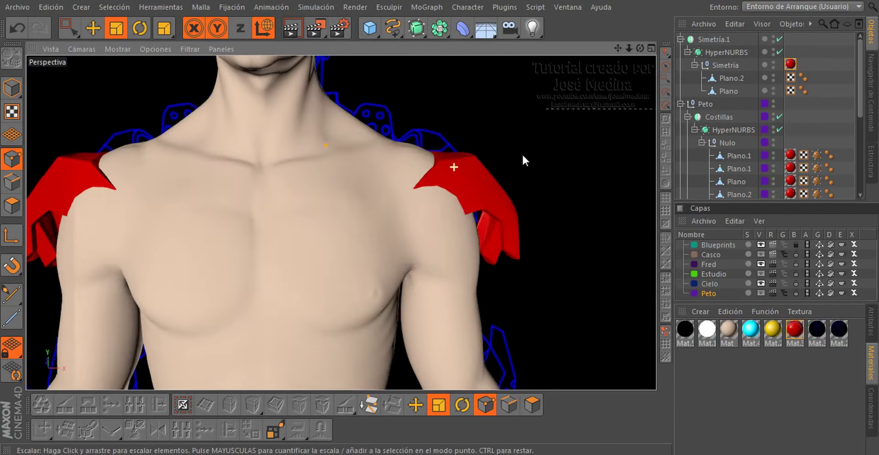
# Toggle the Fred layer on and off to compare, then show the Peto chest armour layer
pyautogui.click(761, 263)
pyautogui.click(760, 264)
pyautogui.click(761, 264)
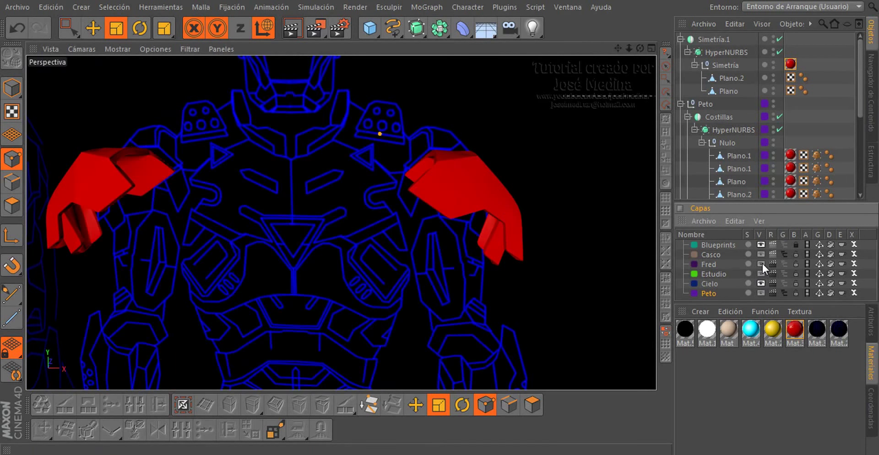
pyautogui.click(761, 264)
pyautogui.click(761, 264)
pyautogui.click(761, 263)
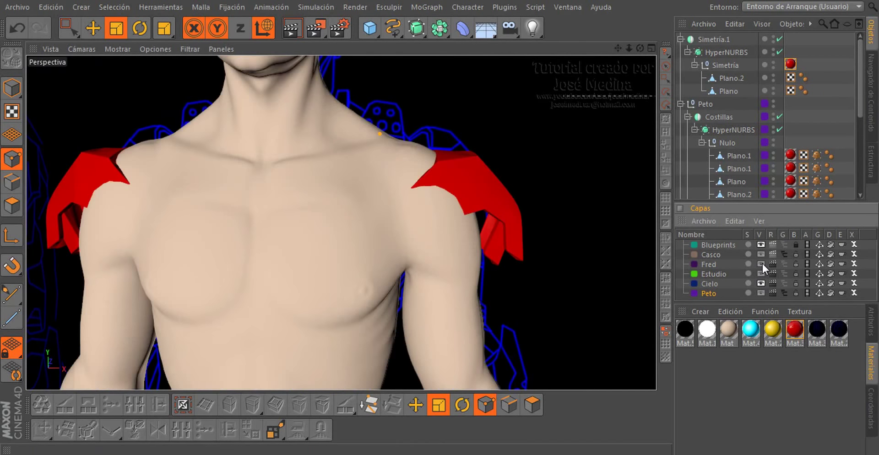
pyautogui.click(761, 264)
pyautogui.click(761, 264)
pyautogui.click(761, 263)
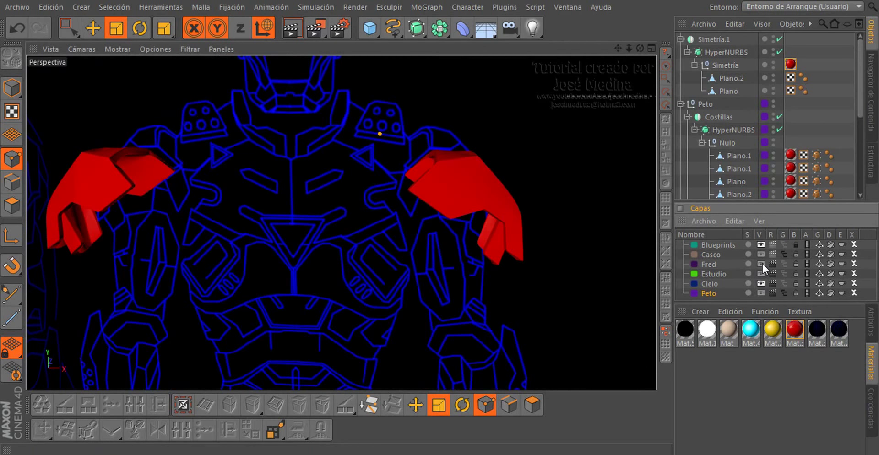
pyautogui.click(761, 264)
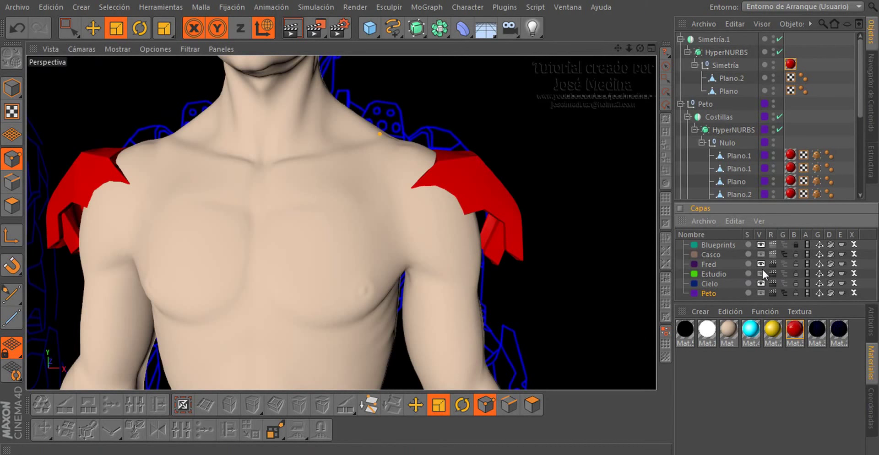
pyautogui.click(760, 293)
pyautogui.scroll(-5, 387, 171)
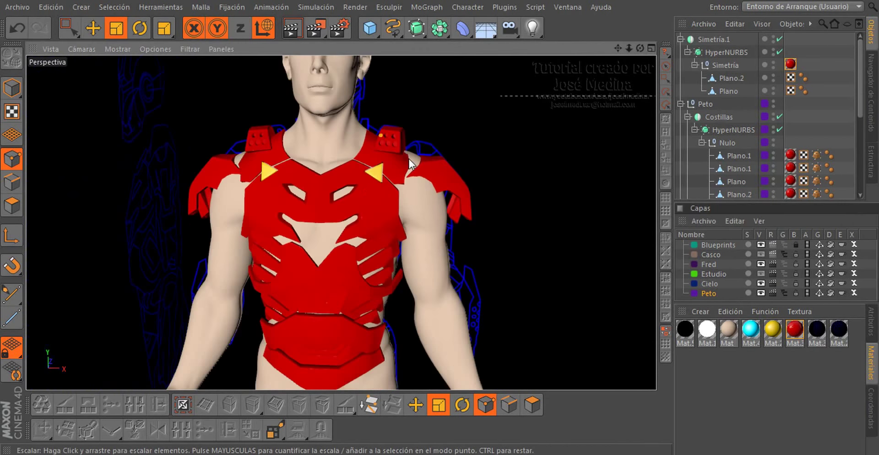
pyautogui.moveTo(405, 189)
pyautogui.keyDown('alt'); pyautogui.mouseDown()
pyautogui.moveTo(225, 142)
pyautogui.moveTo(365, 199)
pyautogui.moveTo(366, 188)
pyautogui.moveTo(408, 161)
pyautogui.moveTo(403, 175)
pyautogui.moveTo(412, 170)
pyautogui.mouseUp(); pyautogui.keyUp('alt')
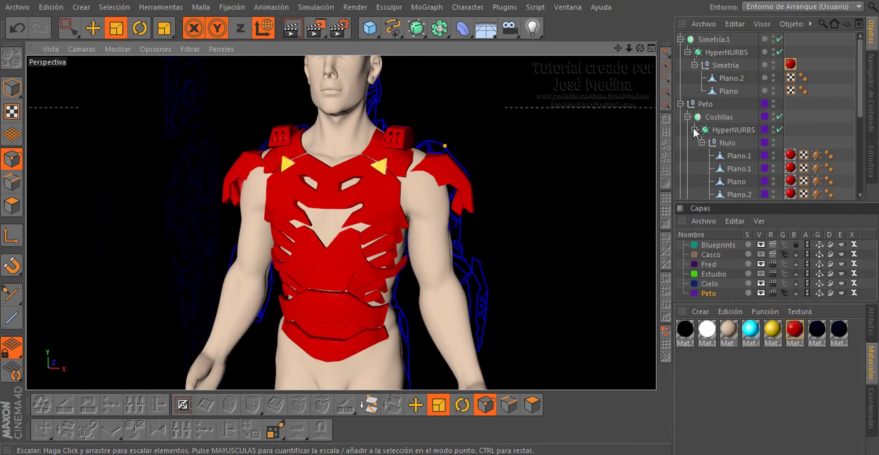
pyautogui.click(728, 67)
pyautogui.press('e')
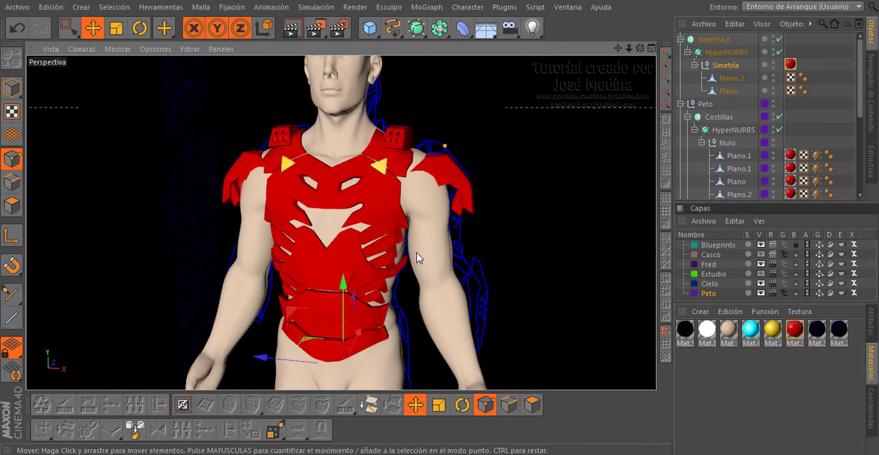
pyautogui.moveTo(343, 287)
pyautogui.mouseDown()
pyautogui.moveTo(395, 224)
pyautogui.moveTo(449, 228)
pyautogui.moveTo(346, 224)
pyautogui.moveTo(312, 234)
pyautogui.moveTo(369, 214)
pyautogui.moveTo(457, 226)
pyautogui.moveTo(479, 259)
pyautogui.moveTo(473, 319)
pyautogui.moveTo(373, 216)
pyautogui.moveTo(394, 235)
pyautogui.mouseUp()
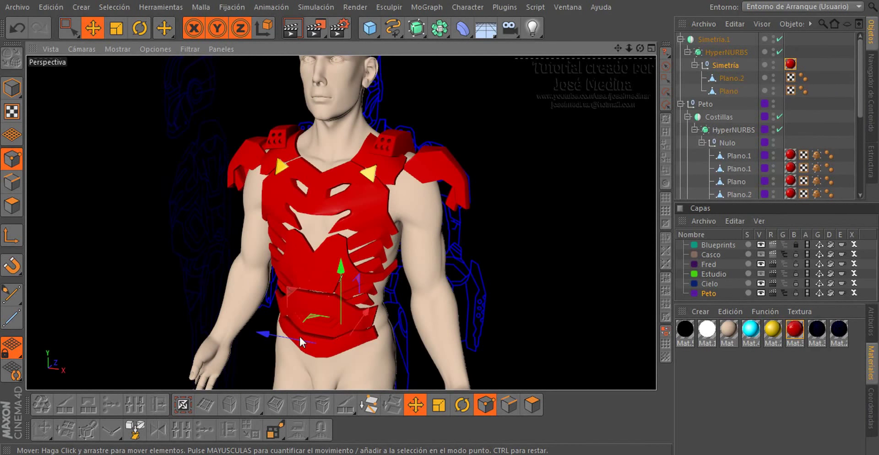
pyautogui.moveTo(266, 340); pyautogui.dragTo(265, 337)
pyautogui.moveTo(266, 334); pyautogui.dragTo(290, 167)
pyautogui.moveTo(309, 136)
pyautogui.keyDown('alt'); pyautogui.mouseDown()
pyautogui.moveTo(122, 171)
pyautogui.moveTo(377, 213)
pyautogui.moveTo(366, 141)
pyautogui.mouseUp(); pyautogui.keyUp('alt')
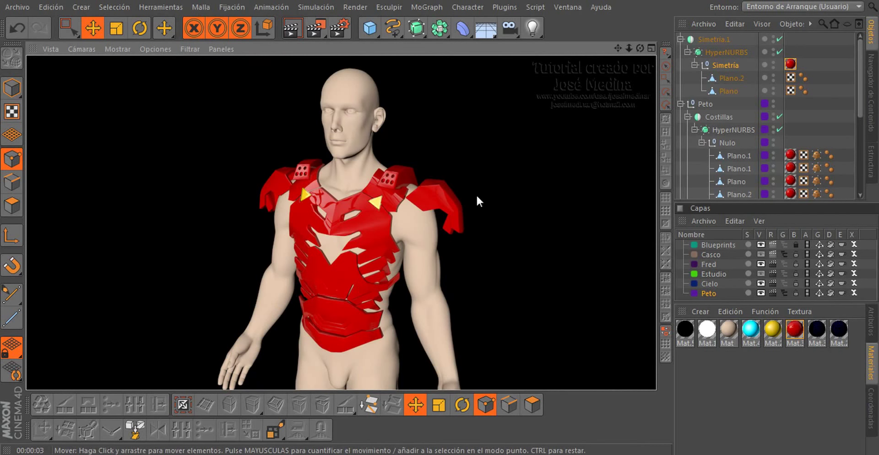
pyautogui.moveTo(430, 205)
pyautogui.keyDown('alt'); pyautogui.mouseDown()
pyautogui.moveTo(447, 190)
pyautogui.moveTo(267, 196)
pyautogui.moveTo(245, 239)
pyautogui.moveTo(422, 324)
pyautogui.moveTo(419, 195)
pyautogui.moveTo(520, 169)
pyautogui.moveTo(425, 200)
pyautogui.moveTo(265, 169)
pyautogui.moveTo(360, 202)
pyautogui.moveTo(357, 180)
pyautogui.moveTo(268, 149)
pyautogui.moveTo(125, 161)
pyautogui.moveTo(451, 183)
pyautogui.moveTo(300, 104)
pyautogui.moveTo(413, 117)
pyautogui.moveTo(435, 213)
pyautogui.moveTo(302, 234)
pyautogui.mouseUp(); pyautogui.keyUp('alt')
# Select Plano.2 and switch off HyperNURBS smoothing to edit the cage
pyautogui.scroll(3, 438, 144)
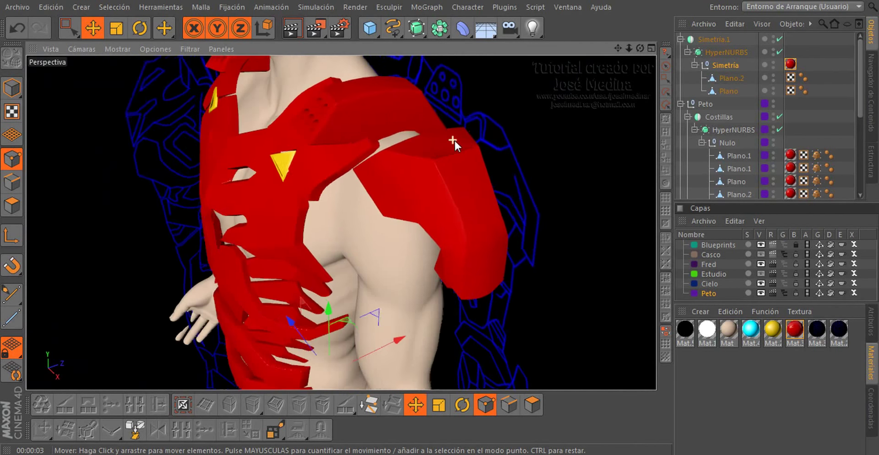
pyautogui.scroll(4, 454, 140)
pyautogui.scroll(2, 462, 151)
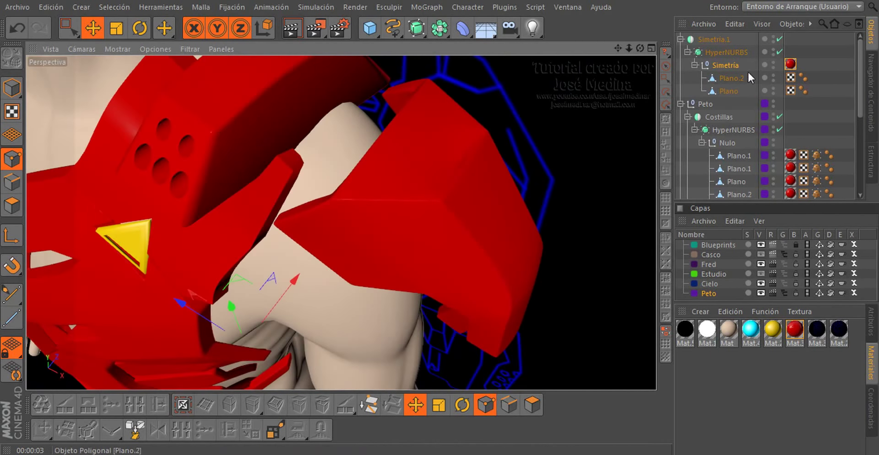
pyautogui.click(731, 76)
pyautogui.scroll(3, 463, 146)
pyautogui.scroll(3, 412, 142)
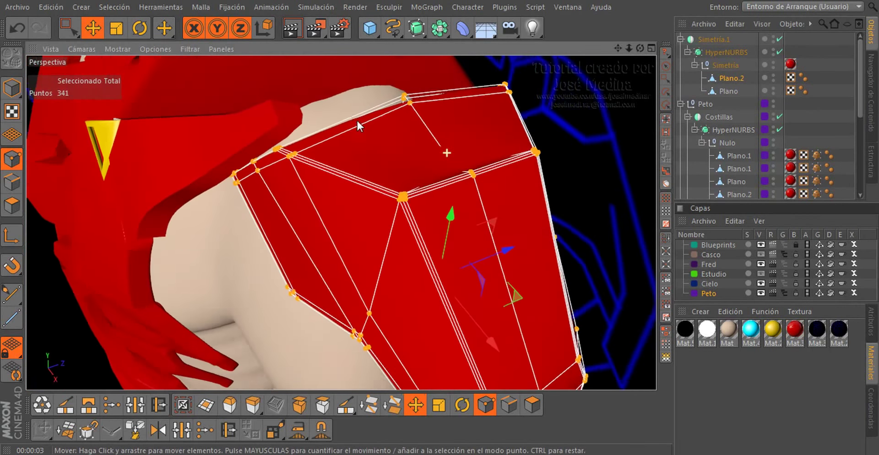
pyautogui.moveTo(358, 125)
pyautogui.keyDown('alt'); pyautogui.mouseDown()
pyautogui.moveTo(337, 98)
pyautogui.moveTo(473, 145)
pyautogui.moveTo(510, 108)
pyautogui.moveTo(484, 112)
pyautogui.moveTo(479, 133)
pyautogui.mouseUp(); pyautogui.keyUp('alt')
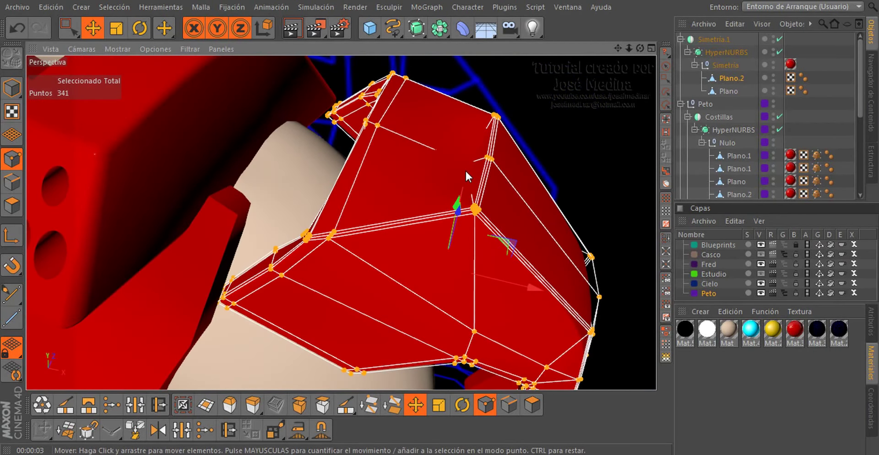
pyautogui.press('q')
# Melt away the stray vertex and its edge, then orbit out to review the shoulder piece
pyautogui.scroll(2, 465, 169)
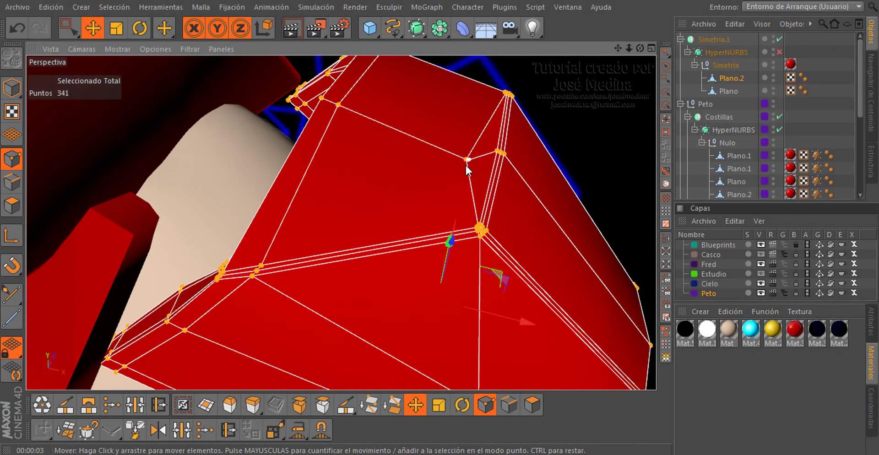
pyautogui.scroll(2, 465, 163)
pyautogui.scroll(2, 466, 166)
pyautogui.scroll(2, 476, 155)
pyautogui.click(476, 149)
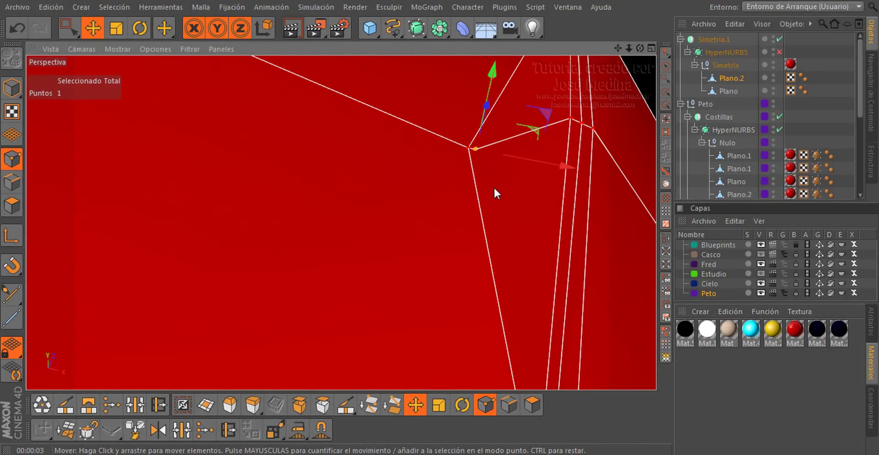
pyautogui.rightClick(494, 186)
pyautogui.click(518, 230)
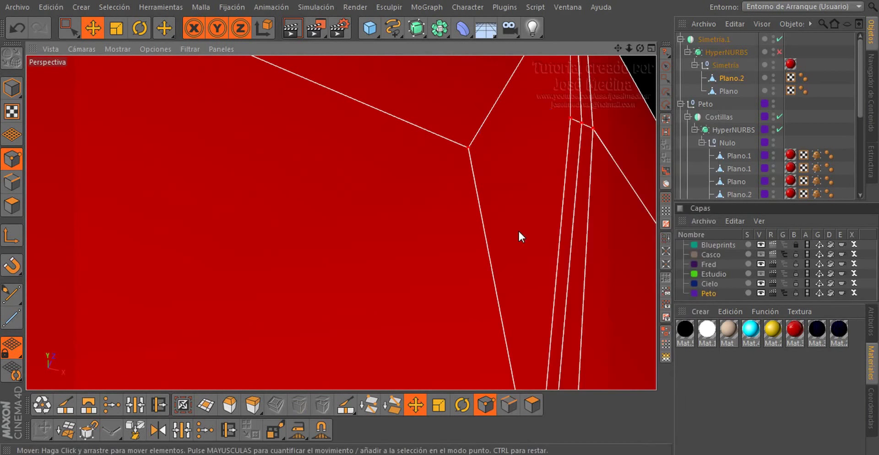
pyautogui.moveTo(518, 230)
pyautogui.keyDown('alt'); pyautogui.mouseDown()
pyautogui.moveTo(453, 216)
pyautogui.moveTo(451, 170)
pyautogui.moveTo(596, 148)
pyautogui.mouseUp(); pyautogui.keyUp('alt')
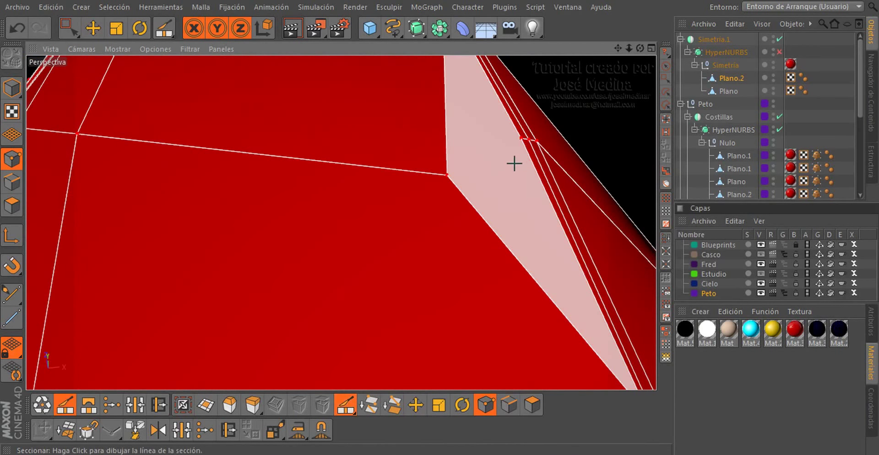
pyautogui.moveTo(457, 184)
pyautogui.keyDown('alt'); pyautogui.mouseDown()
pyautogui.moveTo(431, 279)
pyautogui.moveTo(355, 229)
pyautogui.moveTo(472, 271)
pyautogui.moveTo(362, 233)
pyautogui.moveTo(382, 189)
pyautogui.mouseUp(); pyautogui.keyUp('alt')
pyautogui.moveTo(356, 281)
pyautogui.keyDown('alt'); pyautogui.mouseDown()
pyautogui.moveTo(407, 222)
pyautogui.moveTo(262, 224)
pyautogui.moveTo(337, 308)
pyautogui.moveTo(295, 123)
pyautogui.moveTo(367, 166)
pyautogui.moveTo(405, 155)
pyautogui.mouseUp(); pyautogui.keyUp('alt')
pyautogui.scroll(2, 405, 172)
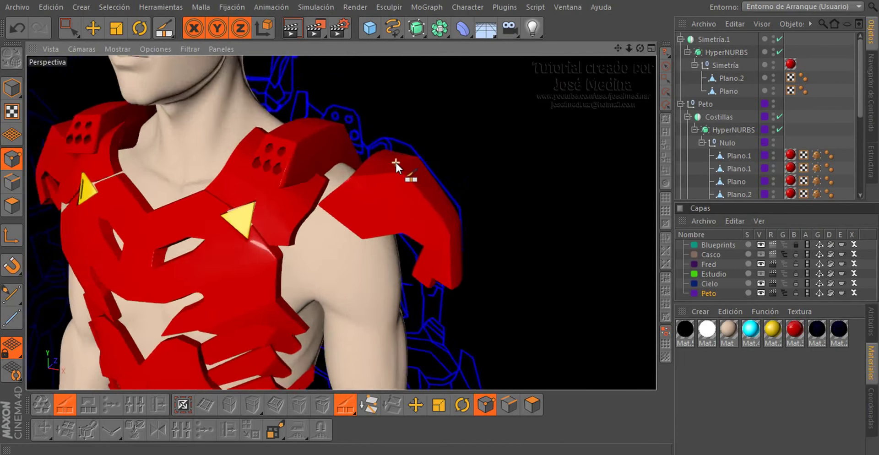
pyautogui.scroll(5, 405, 158)
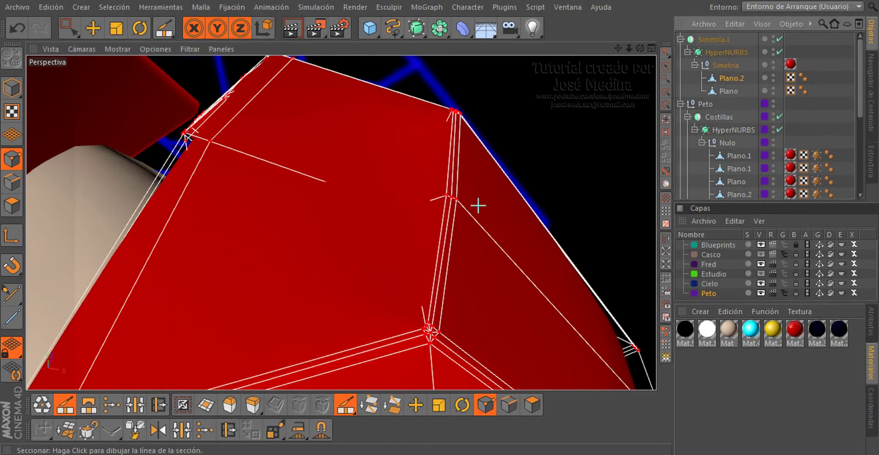
# Hide the HyperNURBS smoothing and lift a group of shoulder cage points vertically
pyautogui.press('q')
pyautogui.moveTo(478, 206)
pyautogui.keyDown('alt'); pyautogui.mouseDown()
pyautogui.moveTo(359, 233)
pyautogui.moveTo(394, 228)
pyautogui.moveTo(387, 264)
pyautogui.moveTo(463, 293)
pyautogui.moveTo(425, 150)
pyautogui.moveTo(426, 167)
pyautogui.moveTo(340, 228)
pyautogui.moveTo(310, 191)
pyautogui.moveTo(317, 208)
pyautogui.mouseUp(); pyautogui.keyUp('alt')
pyautogui.press('0')
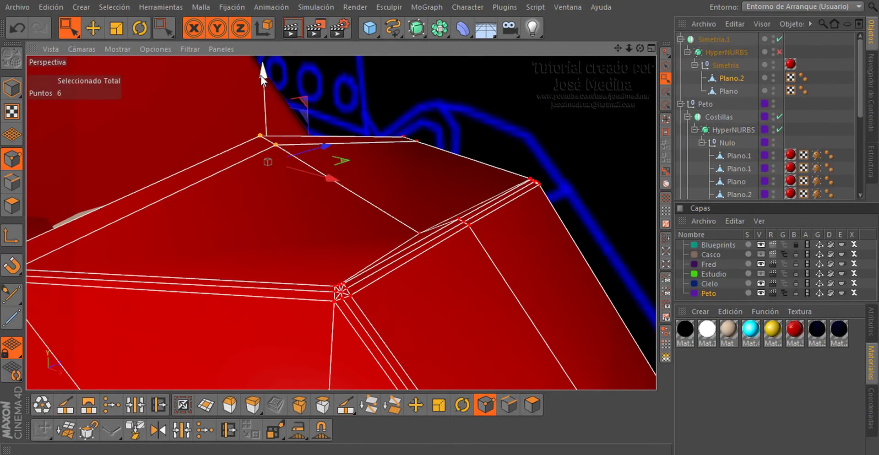
pyautogui.moveTo(267, 110)
pyautogui.keyDown('alt'); pyautogui.mouseDown()
pyautogui.moveTo(392, 158)
pyautogui.moveTo(549, 179)
pyautogui.moveTo(451, 190)
pyautogui.moveTo(318, 135)
pyautogui.mouseUp(); pyautogui.keyUp('alt')
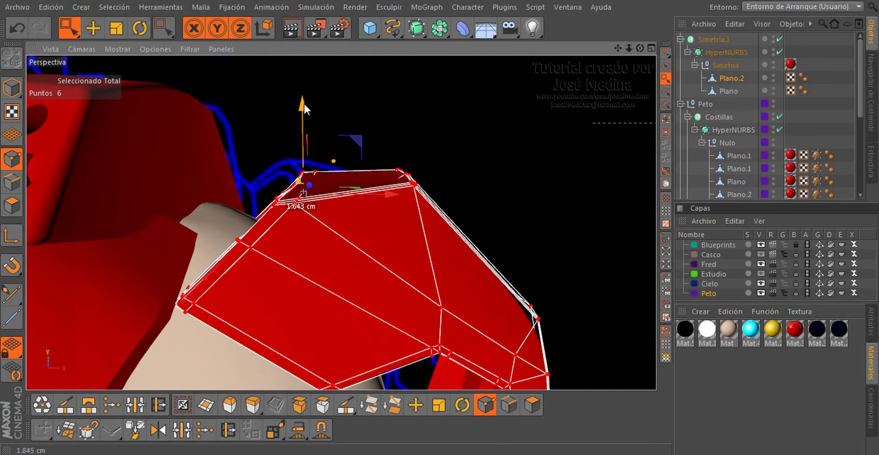
pyautogui.moveTo(303, 102)
pyautogui.keyDown('alt'); pyautogui.mouseDown()
pyautogui.moveTo(405, 237)
pyautogui.moveTo(328, 258)
pyautogui.moveTo(318, 188)
pyautogui.moveTo(397, 249)
pyautogui.moveTo(412, 224)
pyautogui.moveTo(540, 265)
pyautogui.moveTo(322, 350)
pyautogui.moveTo(355, 314)
pyautogui.moveTo(452, 323)
pyautogui.mouseUp(); pyautogui.keyUp('alt')
pyautogui.scroll(5, 424, 229)
pyautogui.scroll(3, 428, 241)
# Turn off smoothing again and inspect the shoulder cage's upper edges from several angles
pyautogui.press('q')
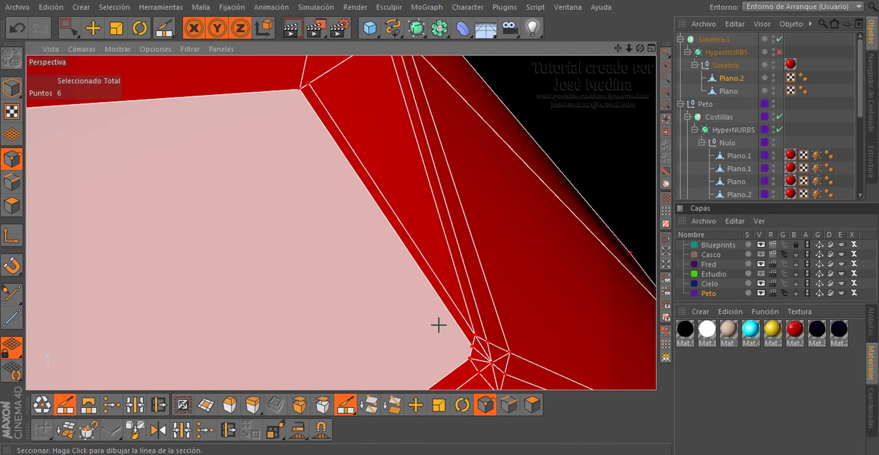
pyautogui.keyDown('alt'); pyautogui.moveTo(297, 101); pyautogui.dragTo(294, 196); pyautogui.keyUp('alt')
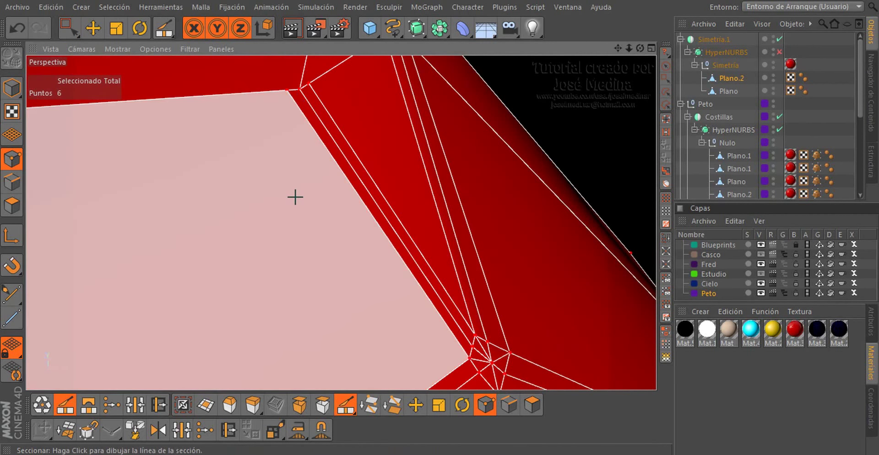
pyautogui.scroll(-3, 295, 197)
pyautogui.moveTo(305, 133)
pyautogui.keyDown('alt'); pyautogui.mouseDown()
pyautogui.moveTo(498, 168)
pyautogui.moveTo(537, 232)
pyautogui.mouseUp(); pyautogui.keyUp('alt')
pyautogui.scroll(4, 241, 114)
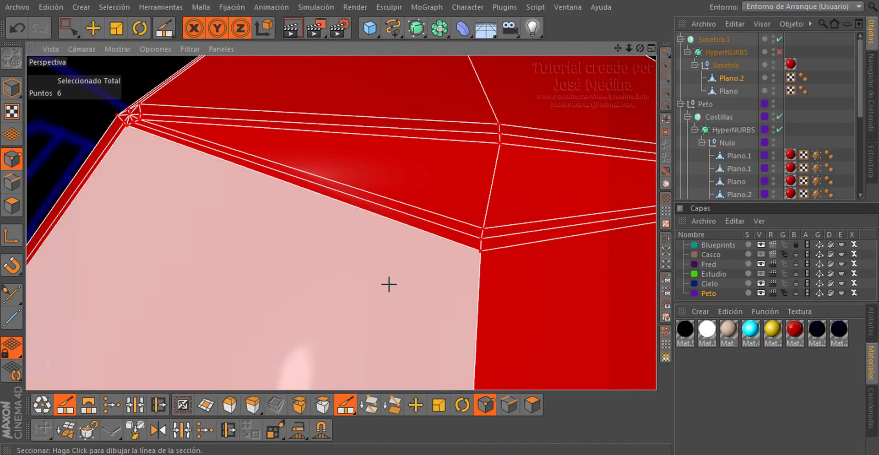
pyautogui.scroll(-3, 441, 311)
pyautogui.scroll(-2, 441, 311)
pyautogui.moveTo(530, 295)
pyautogui.keyDown('alt'); pyautogui.mouseDown()
pyautogui.moveTo(359, 226)
pyautogui.moveTo(433, 262)
pyautogui.moveTo(420, 207)
pyautogui.mouseUp(); pyautogui.keyUp('alt')
pyautogui.scroll(-2, 359, 226)
# Reselect shoulder piece Plano.2 and cut a new edge across its top
pyautogui.click(838, 154)
pyautogui.scroll(3, 385, 247)
pyautogui.scroll(3, 420, 207)
pyautogui.click(731, 78)
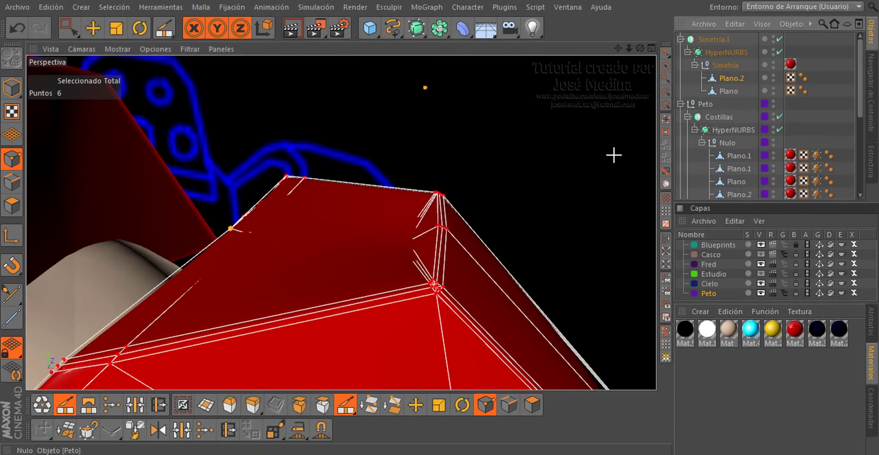
pyautogui.click(462, 242)
pyautogui.keyDown('alt'); pyautogui.moveTo(462, 243); pyautogui.dragTo(413, 259); pyautogui.keyUp('alt')
pyautogui.press('q')
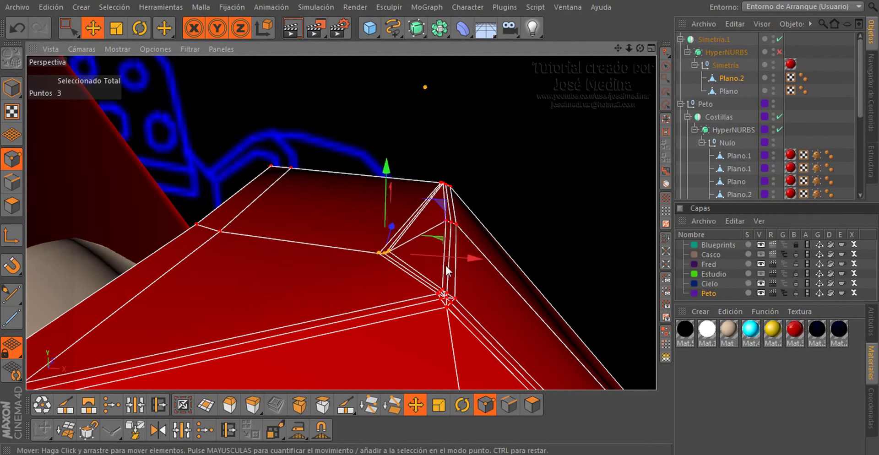
# Slide the cut points along X and up, then raise the ridge corner points
pyautogui.moveTo(501, 267)
pyautogui.mouseDown()
pyautogui.moveTo(599, 245)
pyautogui.moveTo(516, 313)
pyautogui.moveTo(414, 192)
pyautogui.mouseUp()
pyautogui.moveTo(376, 153); pyautogui.dragTo(386, 149)
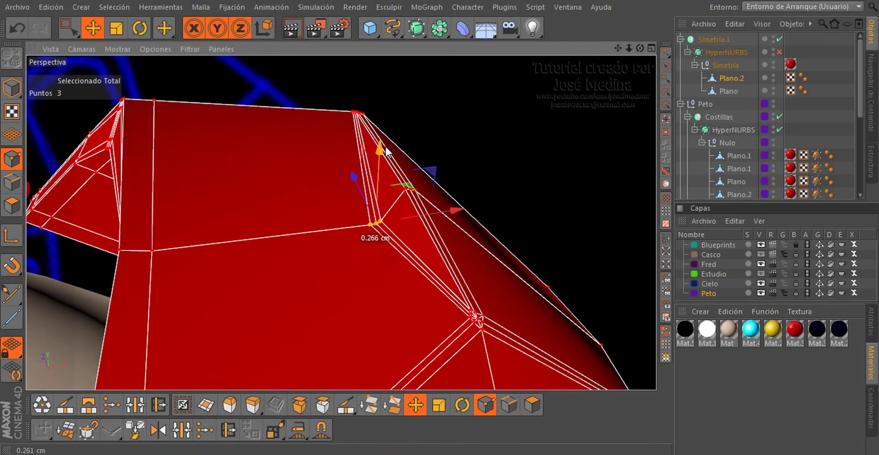
pyautogui.keyDown('alt'); pyautogui.moveTo(388, 191); pyautogui.dragTo(352, 207); pyautogui.keyUp('alt')
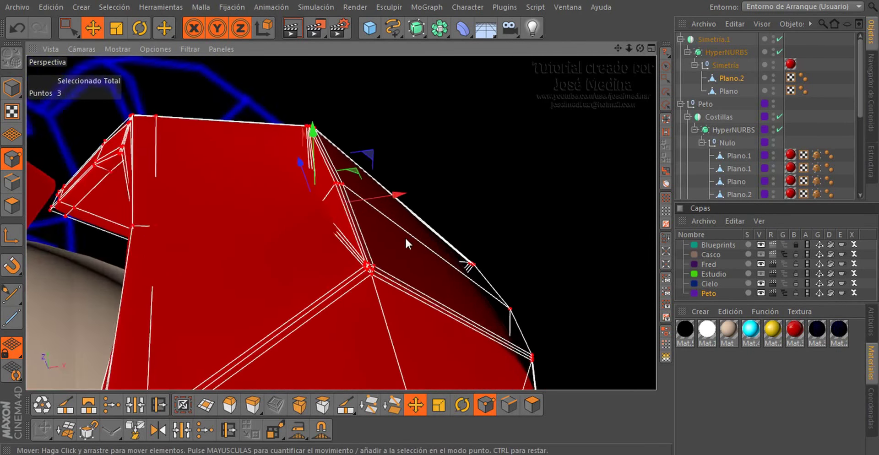
pyautogui.keyDown('alt'); pyautogui.moveTo(406, 243); pyautogui.dragTo(427, 161); pyautogui.keyUp('alt')
pyautogui.press('0')
pyautogui.moveTo(337, 157); pyautogui.dragTo(360, 183)
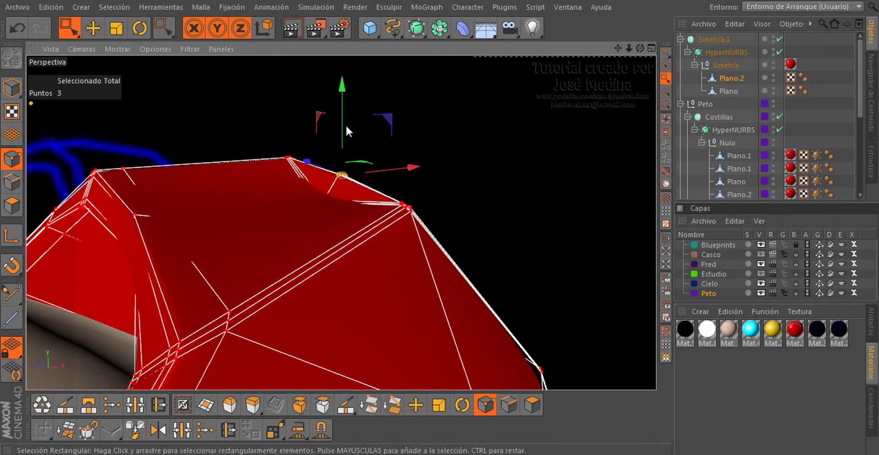
pyautogui.moveTo(343, 80)
pyautogui.keyDown('alt'); pyautogui.mouseDown()
pyautogui.moveTo(288, 205)
pyautogui.moveTo(311, 191)
pyautogui.mouseUp(); pyautogui.keyUp('alt')
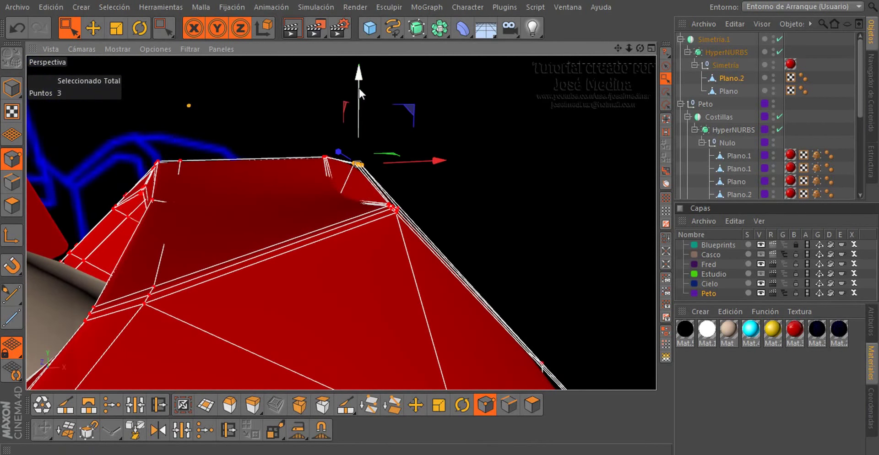
pyautogui.moveTo(375, 102)
pyautogui.keyDown('alt'); pyautogui.mouseDown()
pyautogui.moveTo(219, 213)
pyautogui.moveTo(399, 204)
pyautogui.mouseUp(); pyautogui.keyUp('alt')
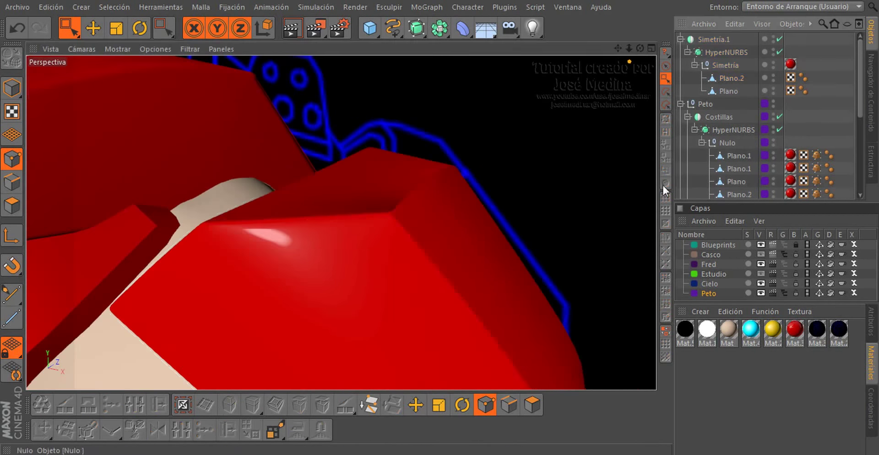
# Frame the armoured torso from the front and render the viewport (Renderizar Vista)
pyautogui.moveTo(662, 183)
pyautogui.keyDown('alt'); pyautogui.mouseDown()
pyautogui.moveTo(423, 239)
pyautogui.moveTo(492, 298)
pyautogui.moveTo(622, 265)
pyautogui.moveTo(252, 195)
pyautogui.moveTo(476, 287)
pyautogui.moveTo(494, 273)
pyautogui.moveTo(456, 192)
pyautogui.moveTo(402, 186)
pyautogui.moveTo(473, 221)
pyautogui.moveTo(631, 275)
pyautogui.mouseUp(); pyautogui.keyUp('alt')
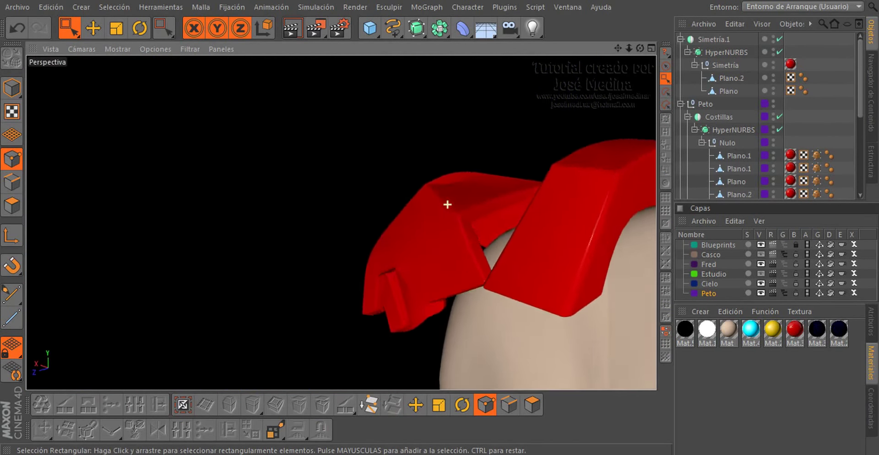
pyautogui.moveTo(447, 205)
pyautogui.keyDown('alt'); pyautogui.mouseDown()
pyautogui.moveTo(454, 186)
pyautogui.moveTo(381, 192)
pyautogui.moveTo(428, 152)
pyautogui.mouseUp(); pyautogui.keyUp('alt')
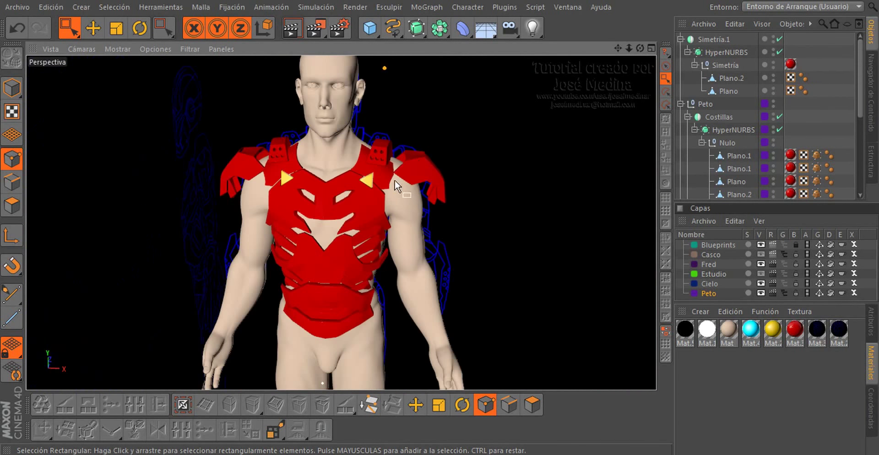
pyautogui.keyDown('alt'); pyautogui.moveTo(395, 179); pyautogui.dragTo(347, 157); pyautogui.keyUp('alt')
pyautogui.moveTo(342, 207)
pyautogui.keyDown('alt'); pyautogui.mouseDown()
pyautogui.moveTo(356, 205)
pyautogui.moveTo(325, 191)
pyautogui.mouseUp(); pyautogui.keyUp('alt')
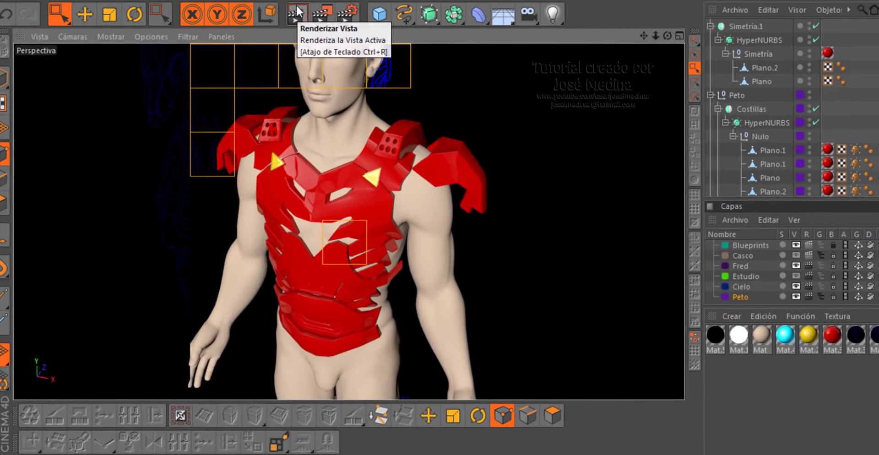
pyautogui.click(292, 27)
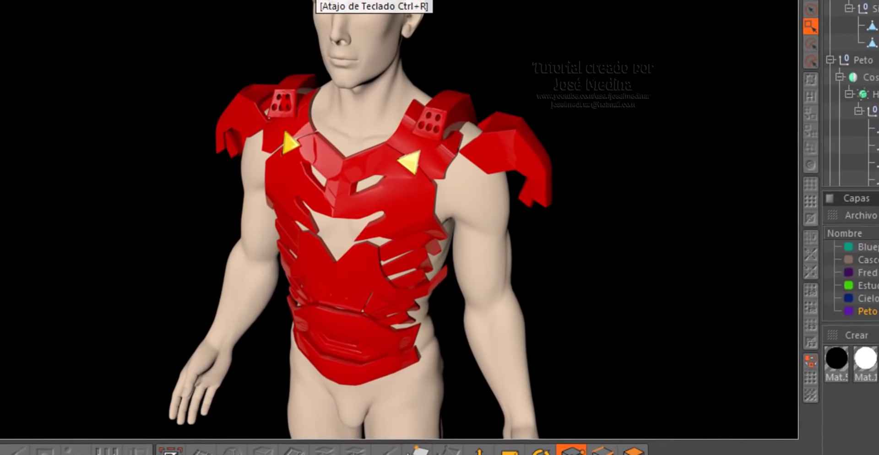